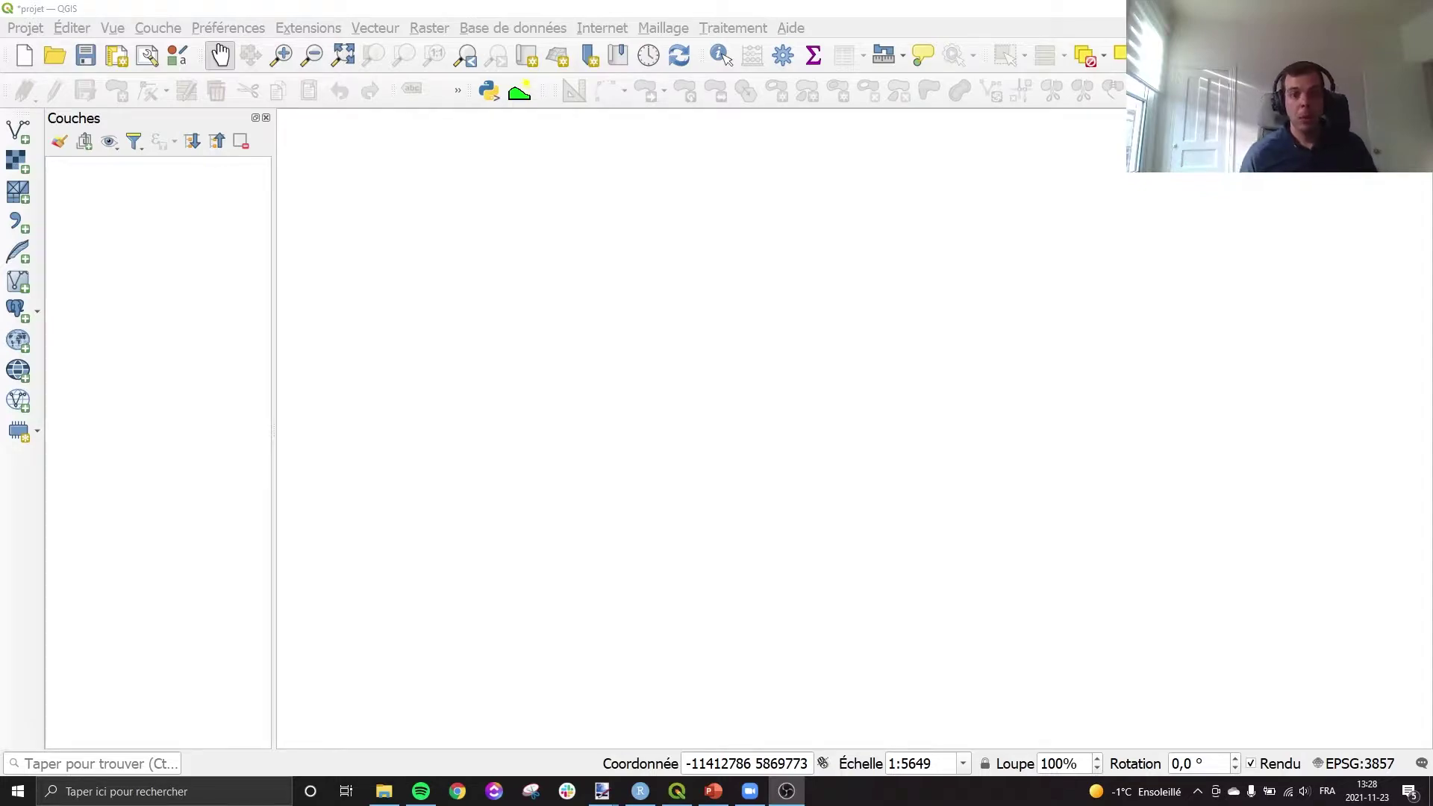
Switch to the file explorer, open the exemple folder and add grille.shp to the QGIS map
key(alt+Tab)
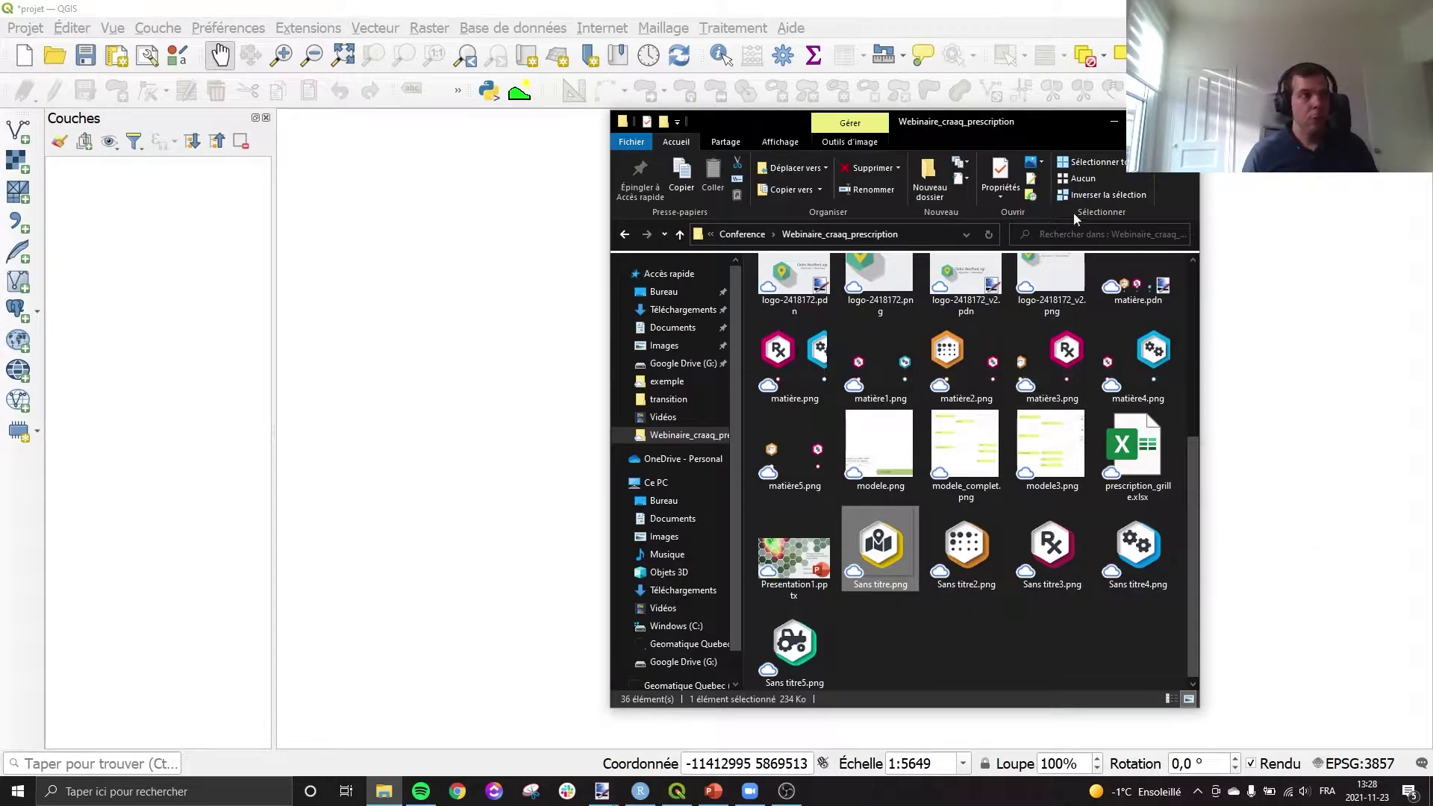
scroll(812, 316, up, 5)
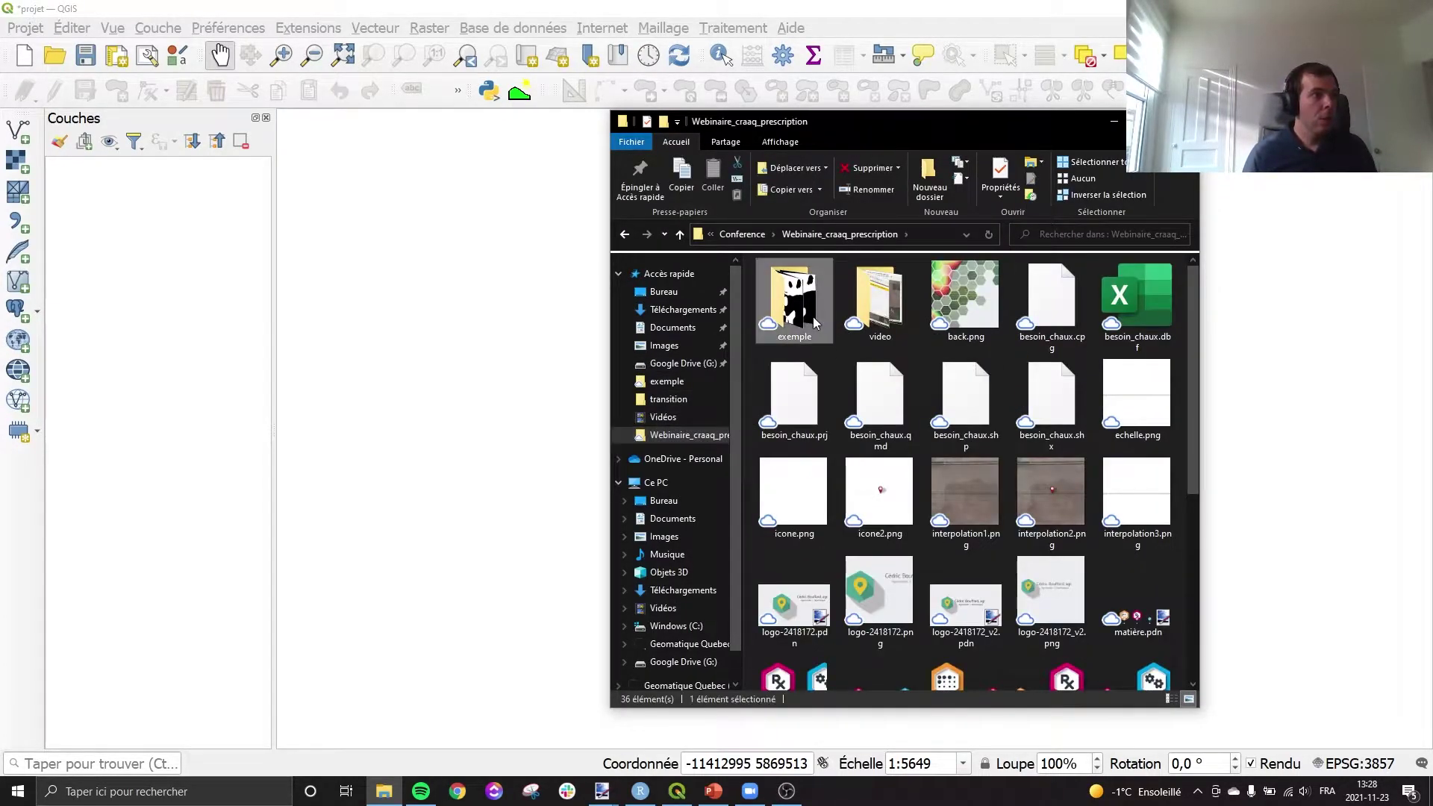
double_click(812, 316)
scroll(858, 360, down, 5)
scroll(831, 468, up, 5)
scroll(1027, 422, down, 5)
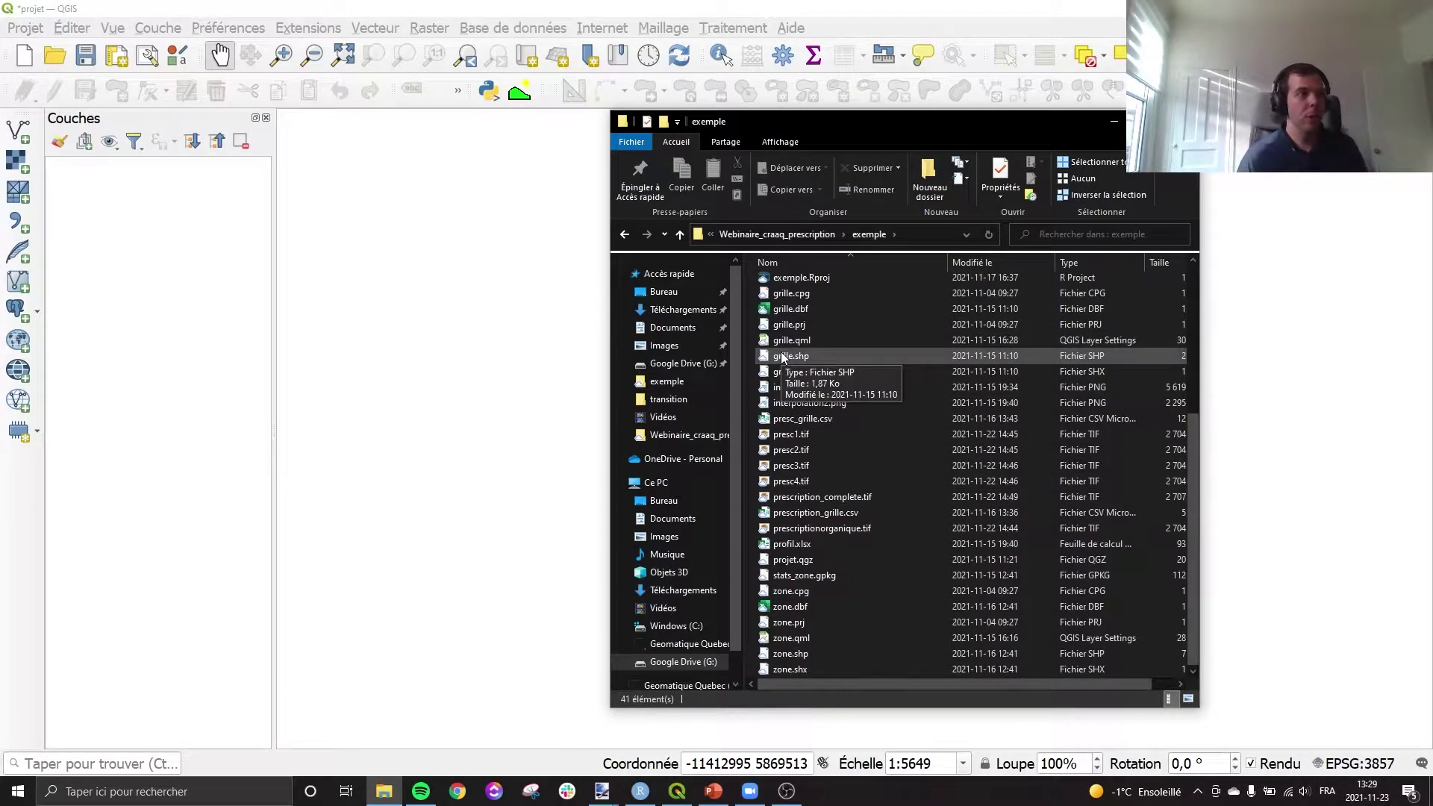
click(821, 356)
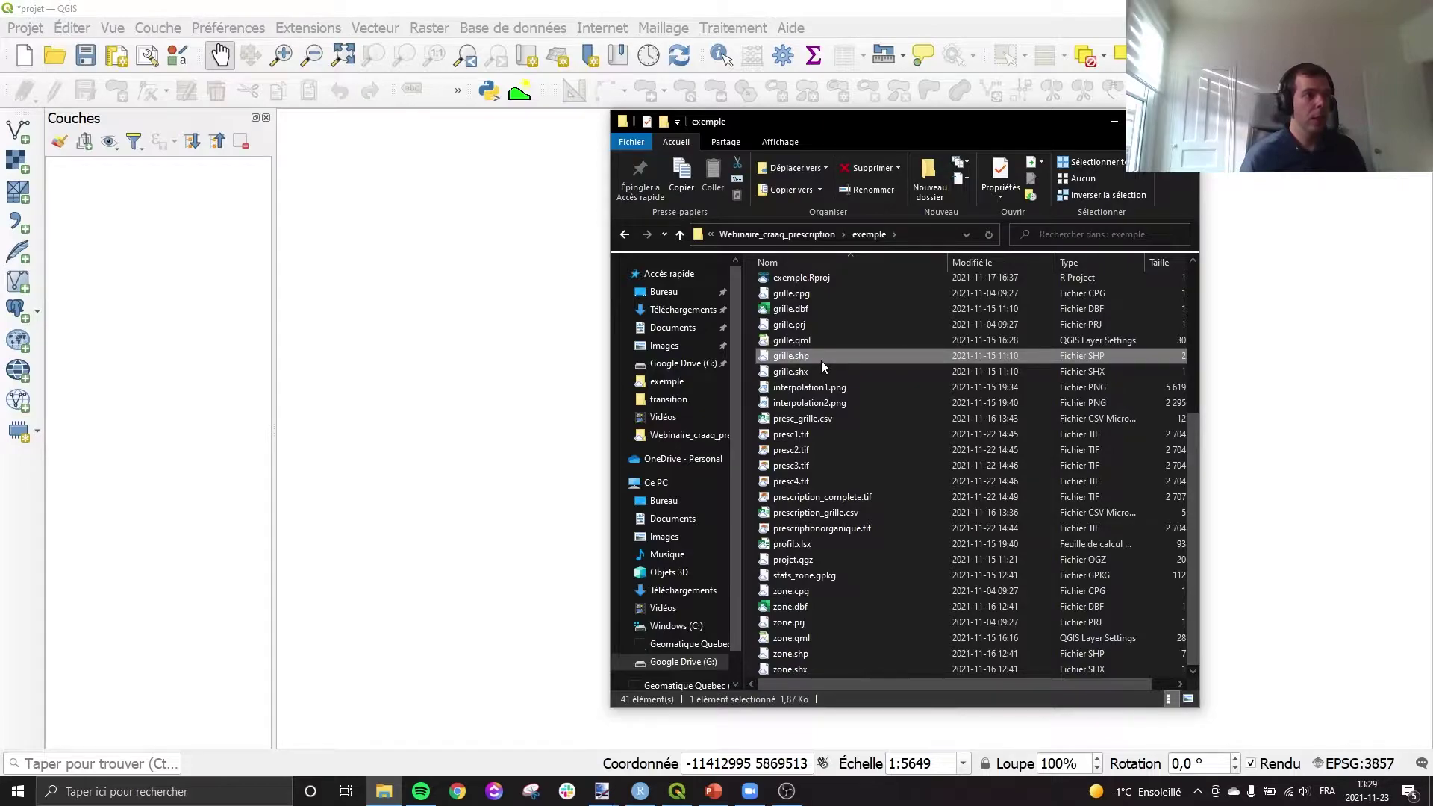
drag(820, 360, 340, 373)
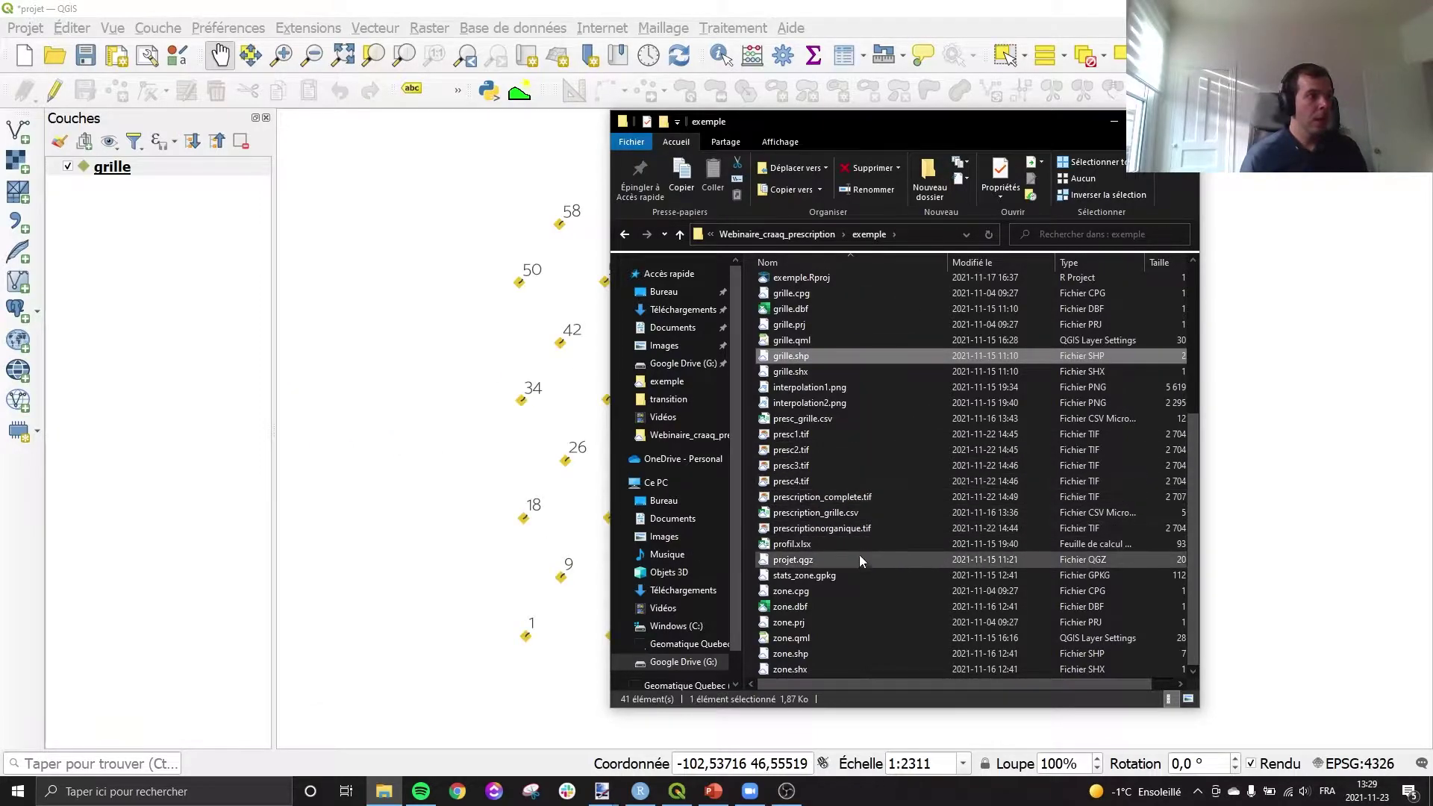
Add contour.shp from the exemple folder to the project and place the contour layer beneath grille
scroll(845, 552, up, 5)
mouse_move(828, 486)
mouse_down()
mouse_move(857, 485)
mouse_move(435, 425)
mouse_up()
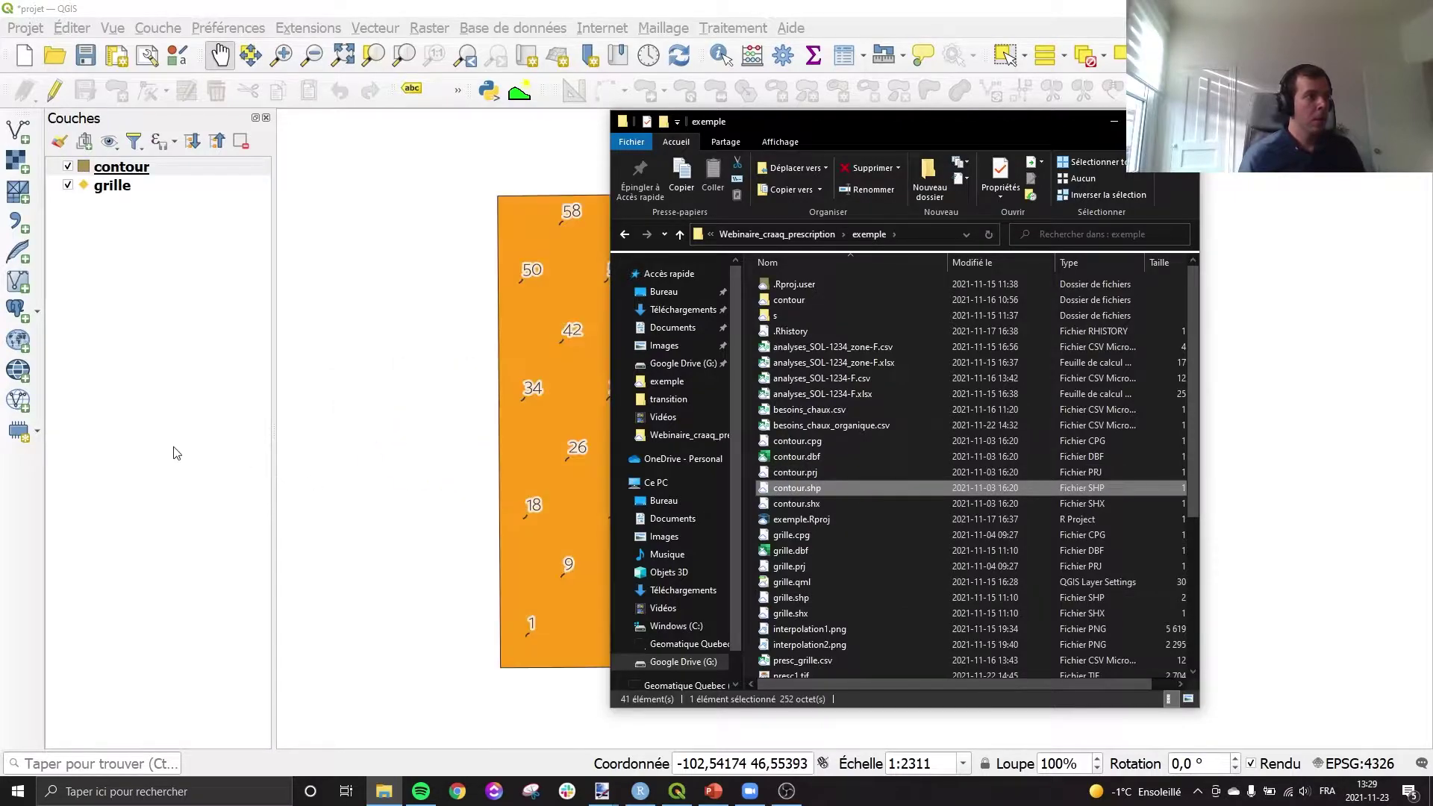
click(193, 453)
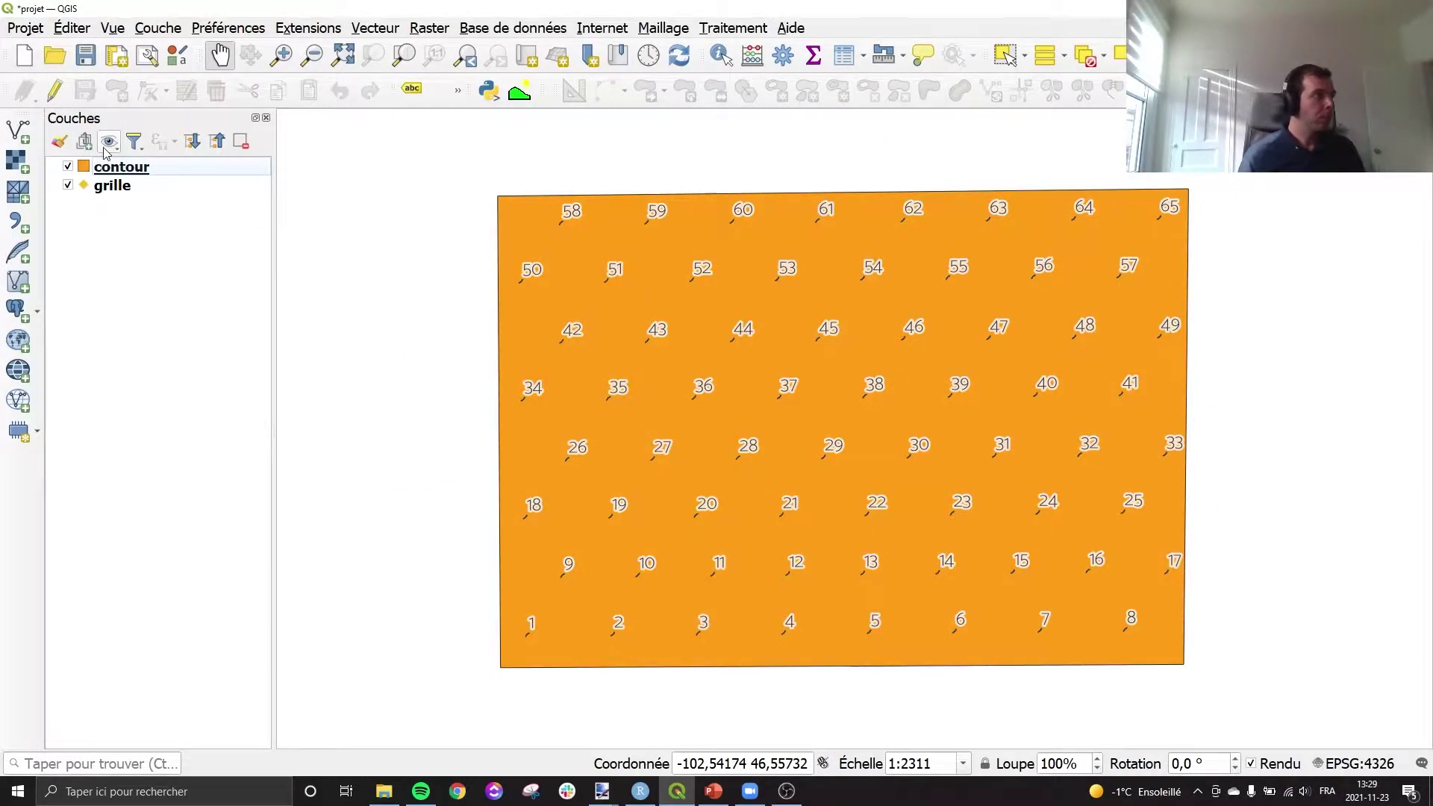
drag(109, 170, 135, 251)
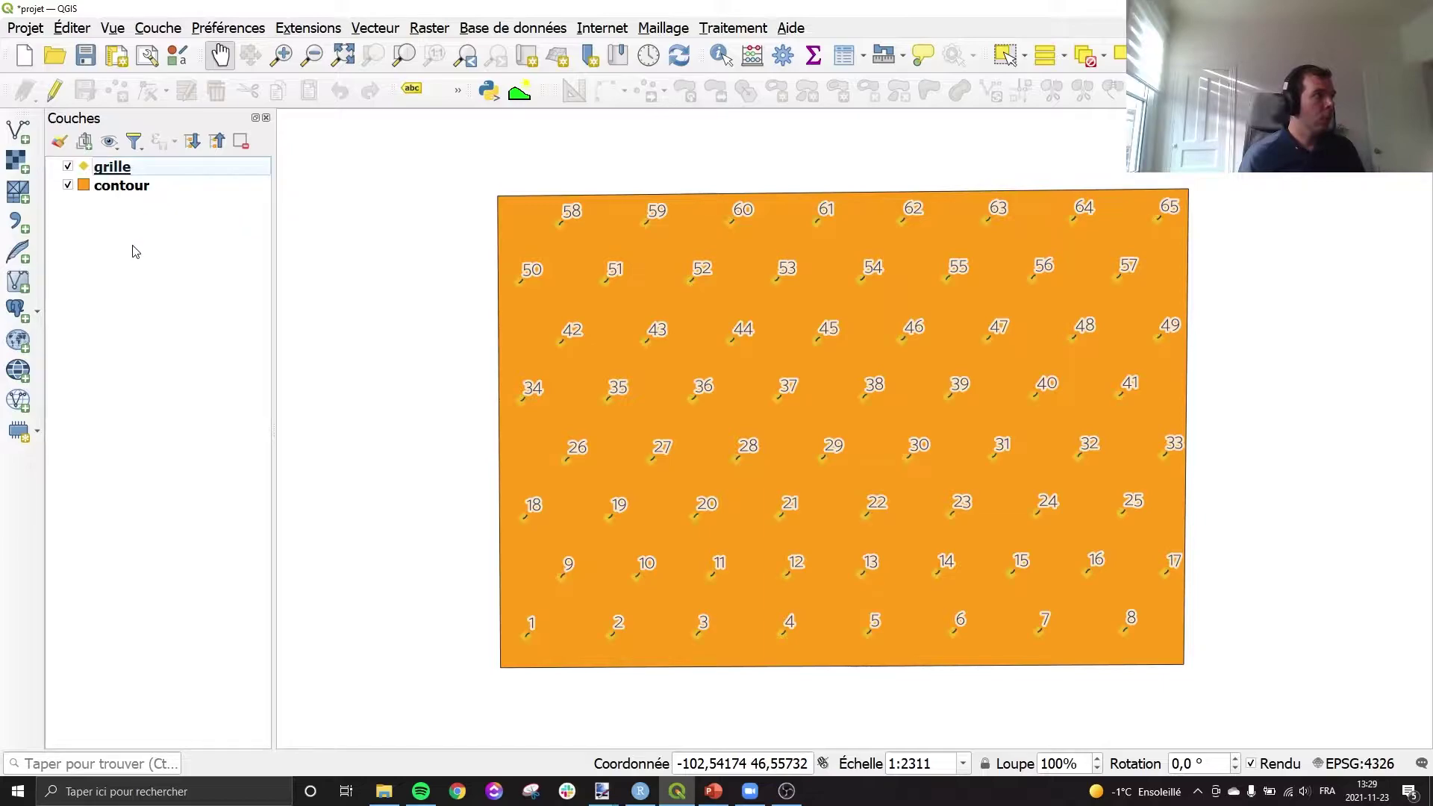
Style the contour layer with the "outline blue" preset symbol
click(89, 191)
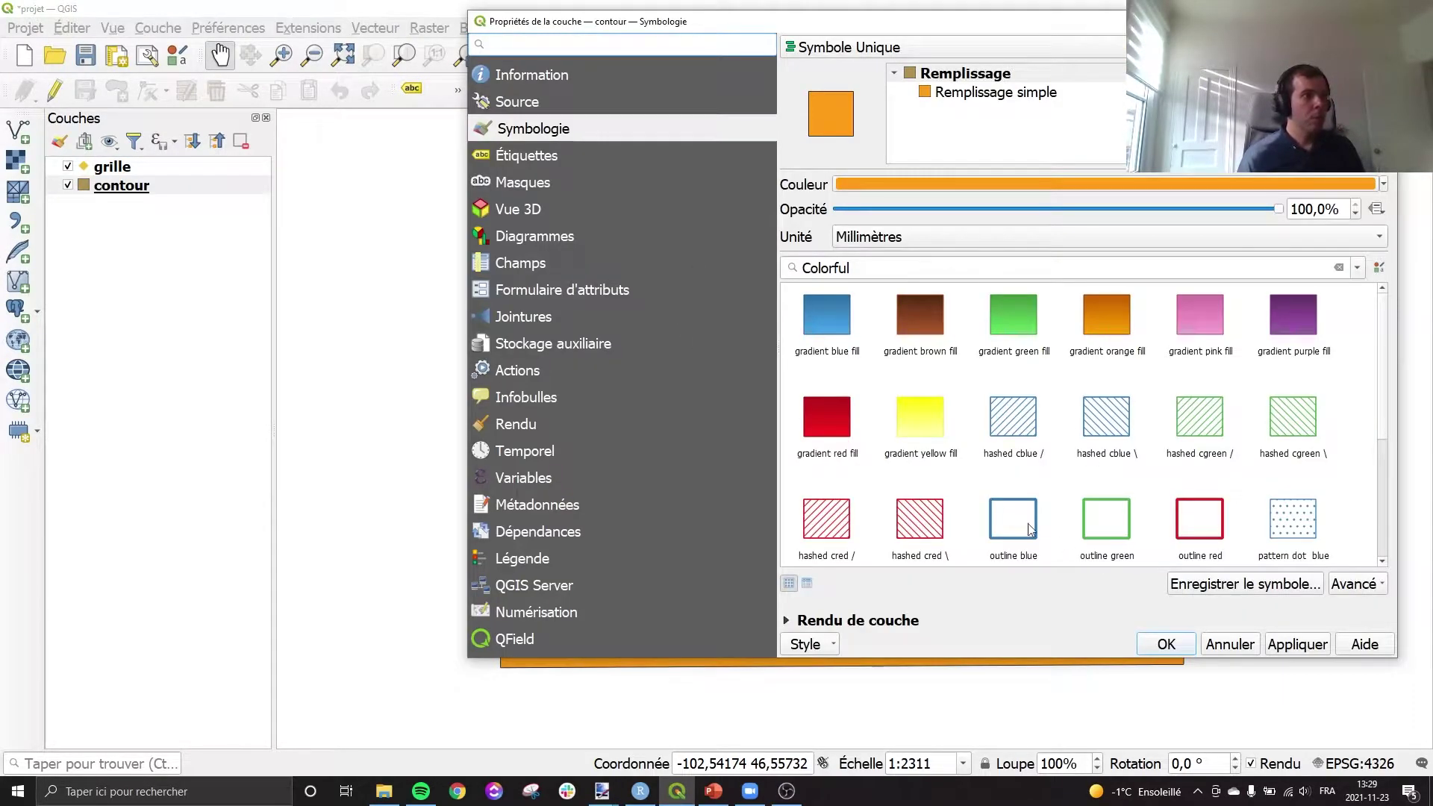
click(1042, 533)
click(1164, 644)
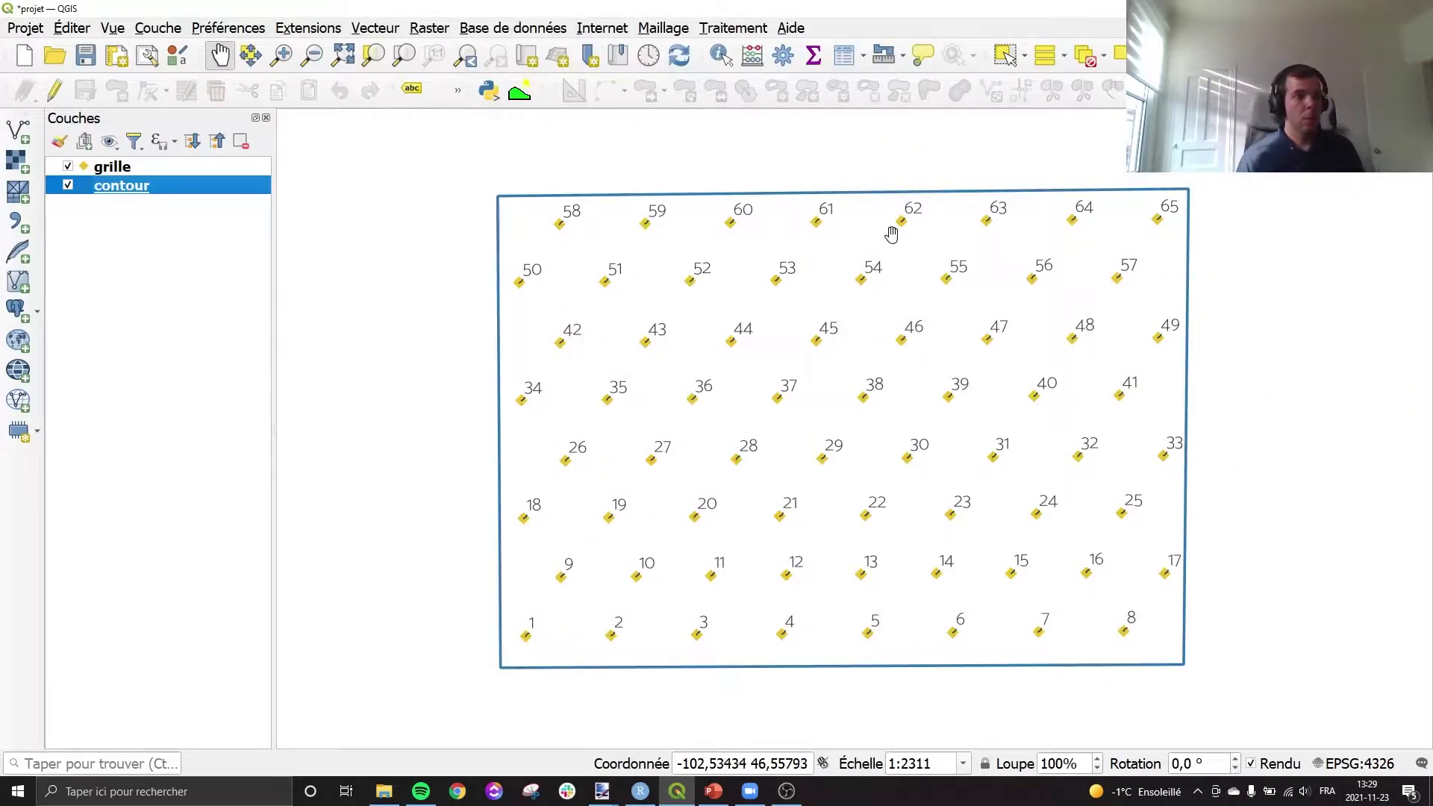
drag(1279, 540, 1227, 537)
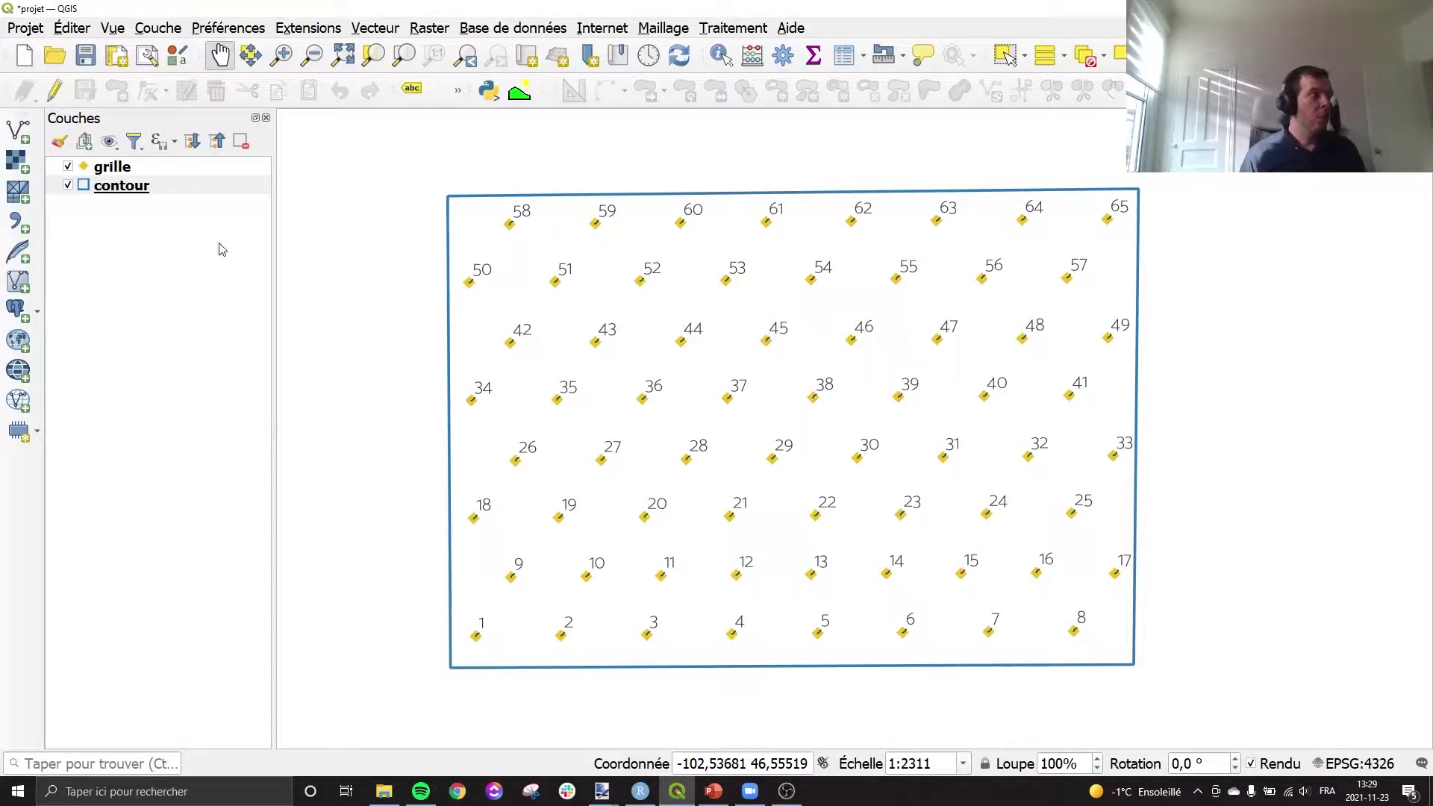
Show the Explorateur panel above the layer list and enlarge it to reveal more data sources
right_click(89, 129)
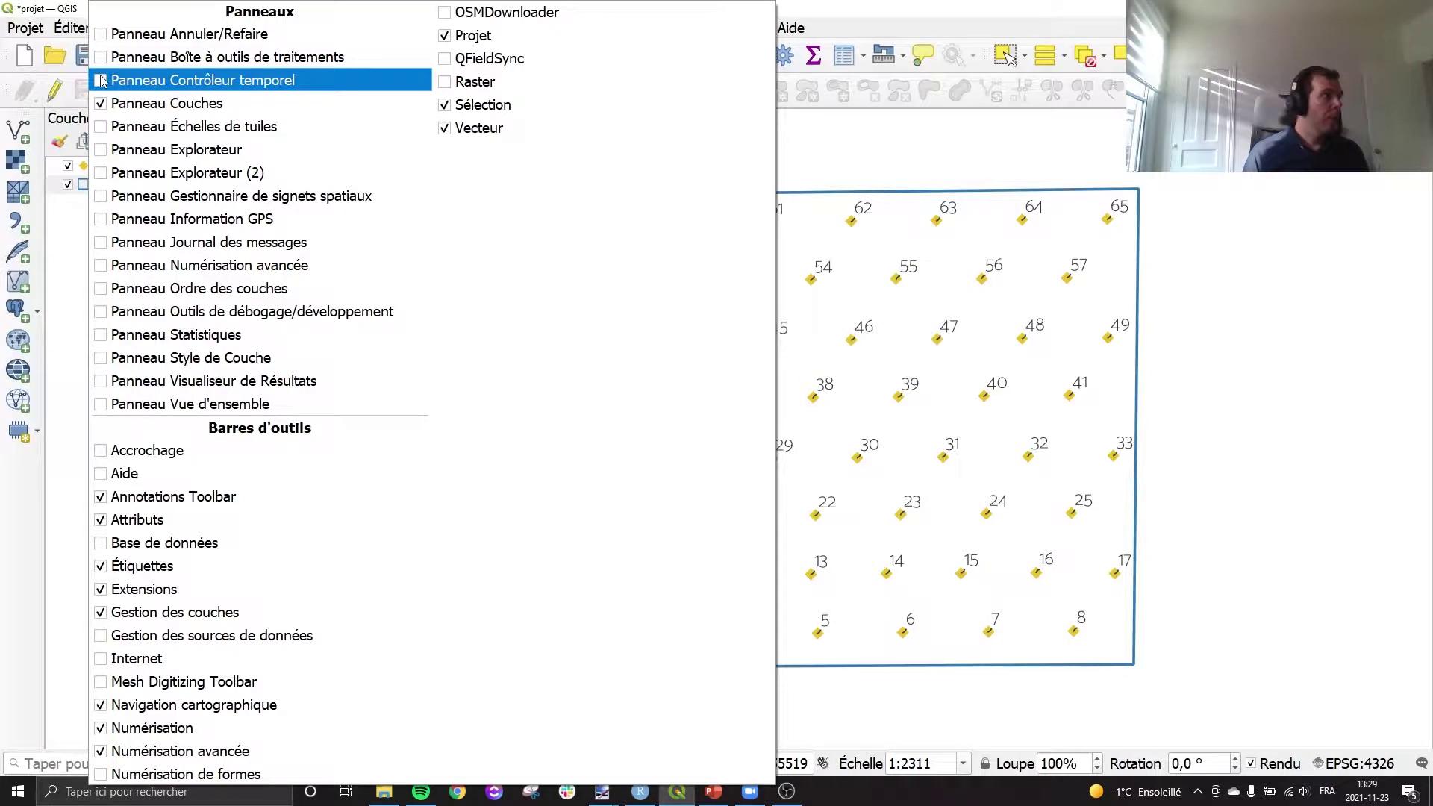
click(108, 150)
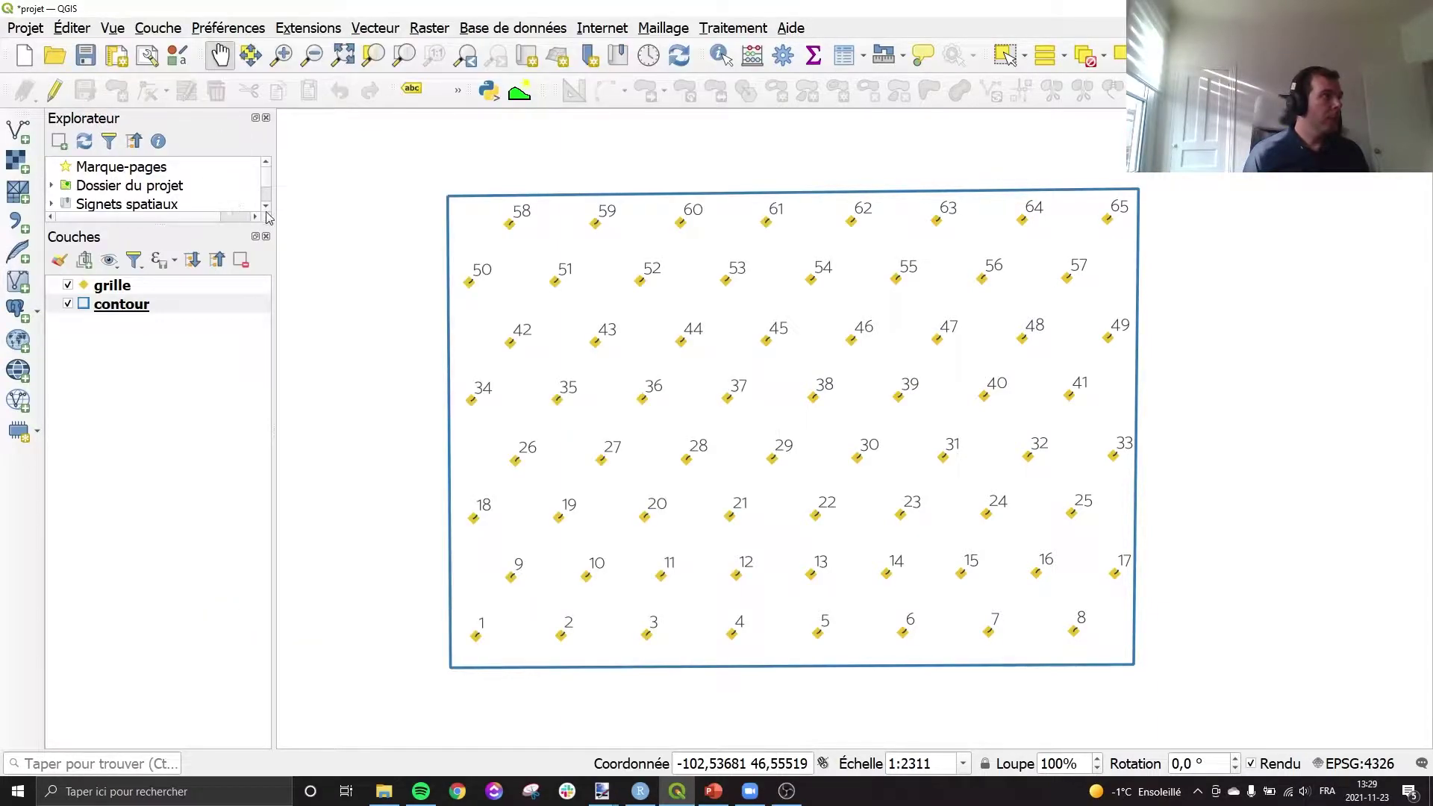
drag(265, 223, 267, 440)
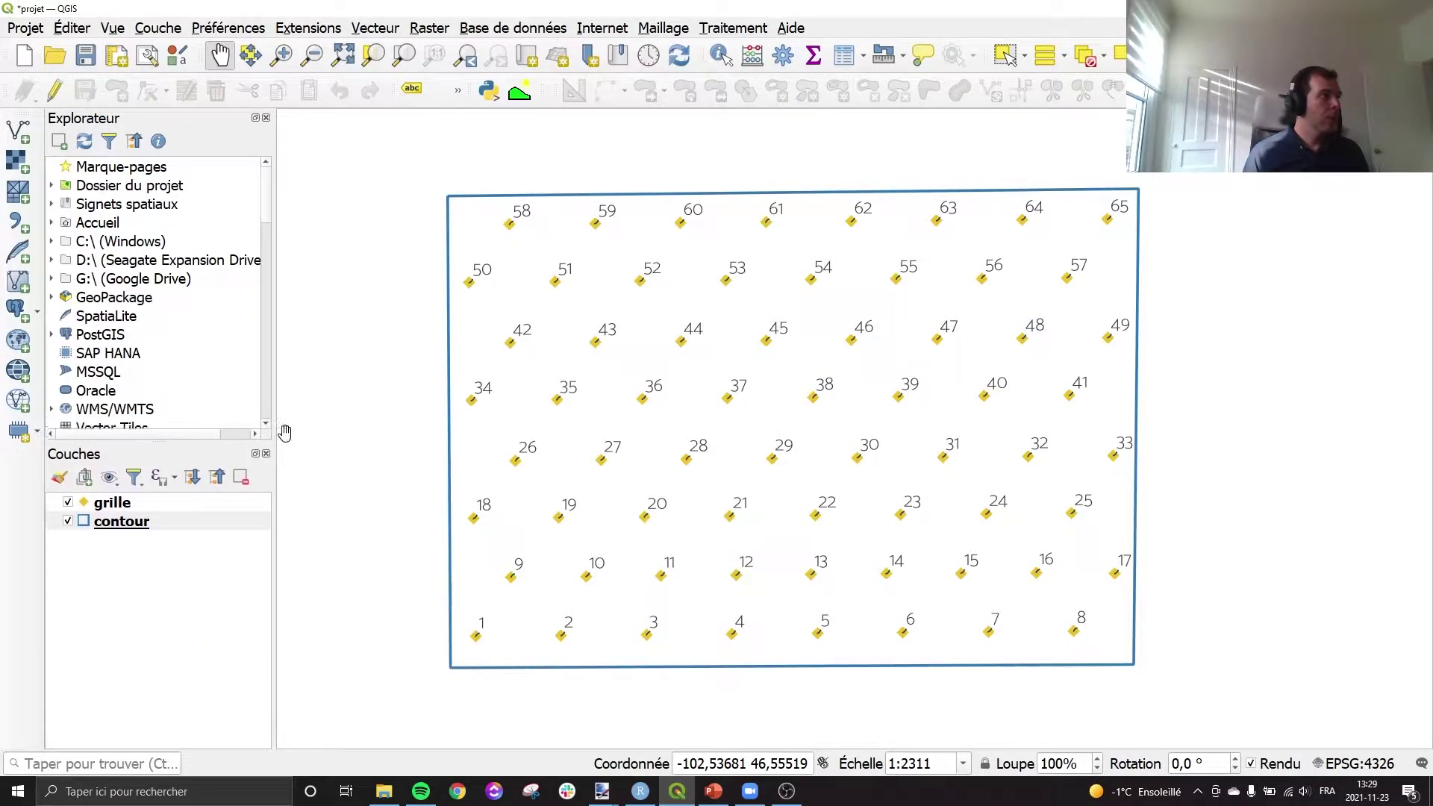
Add the Google Satellite Hybrid basemap and move it beneath the contour layer
drag(271, 241, 272, 331)
double_click(158, 287)
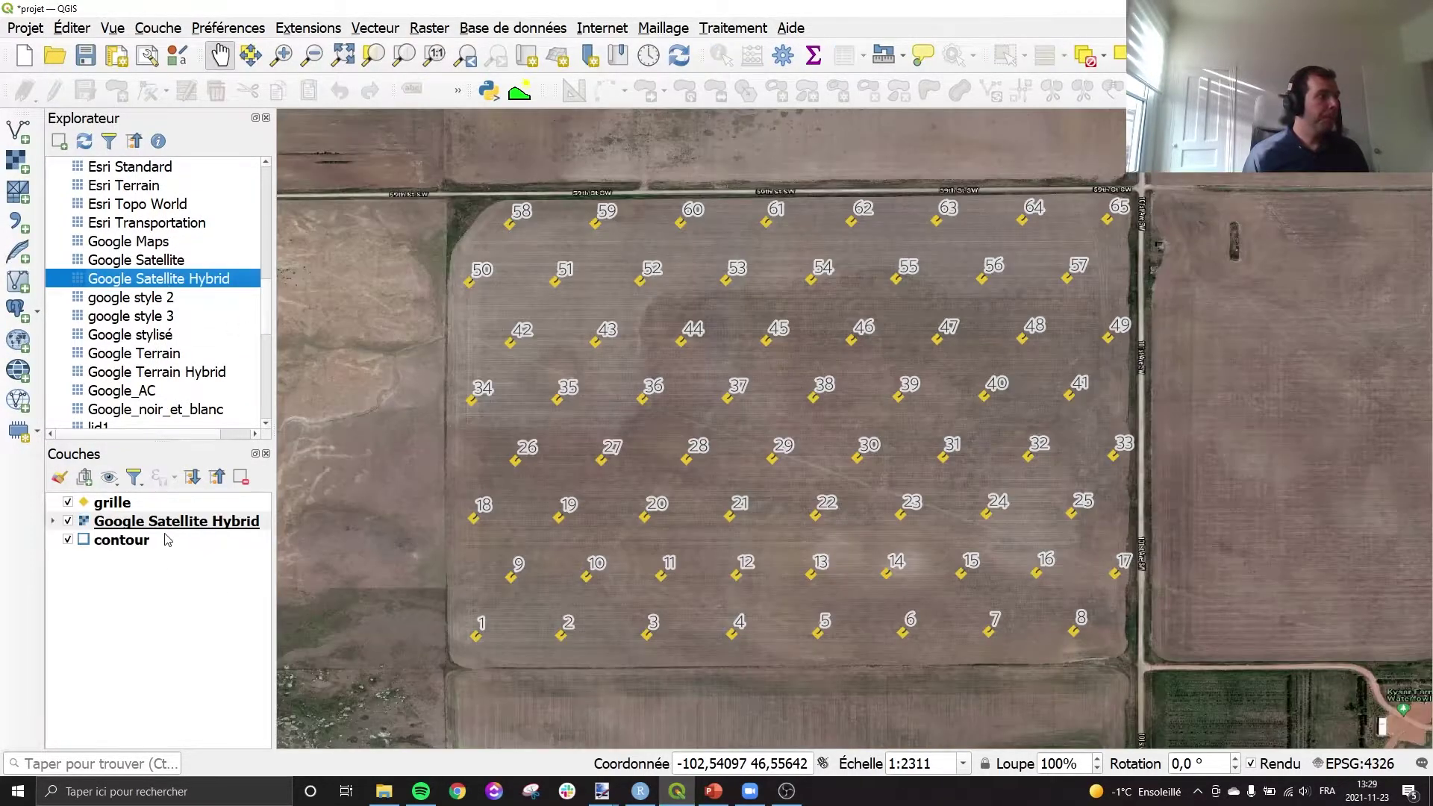
drag(167, 528, 160, 558)
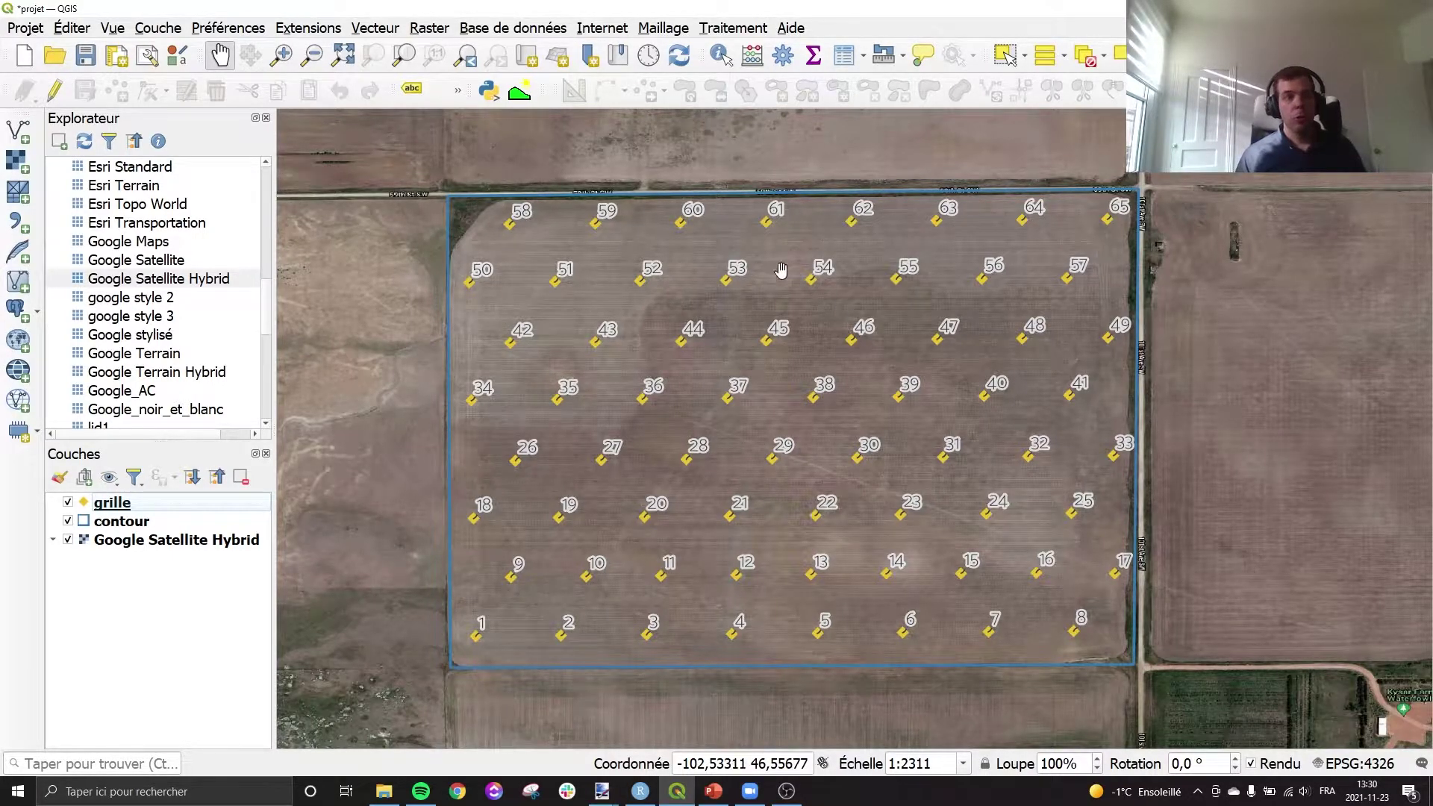
Examine the field's regional location on the satellite basemap, then return to the full sampling grid
scroll(870, 305, down, 6)
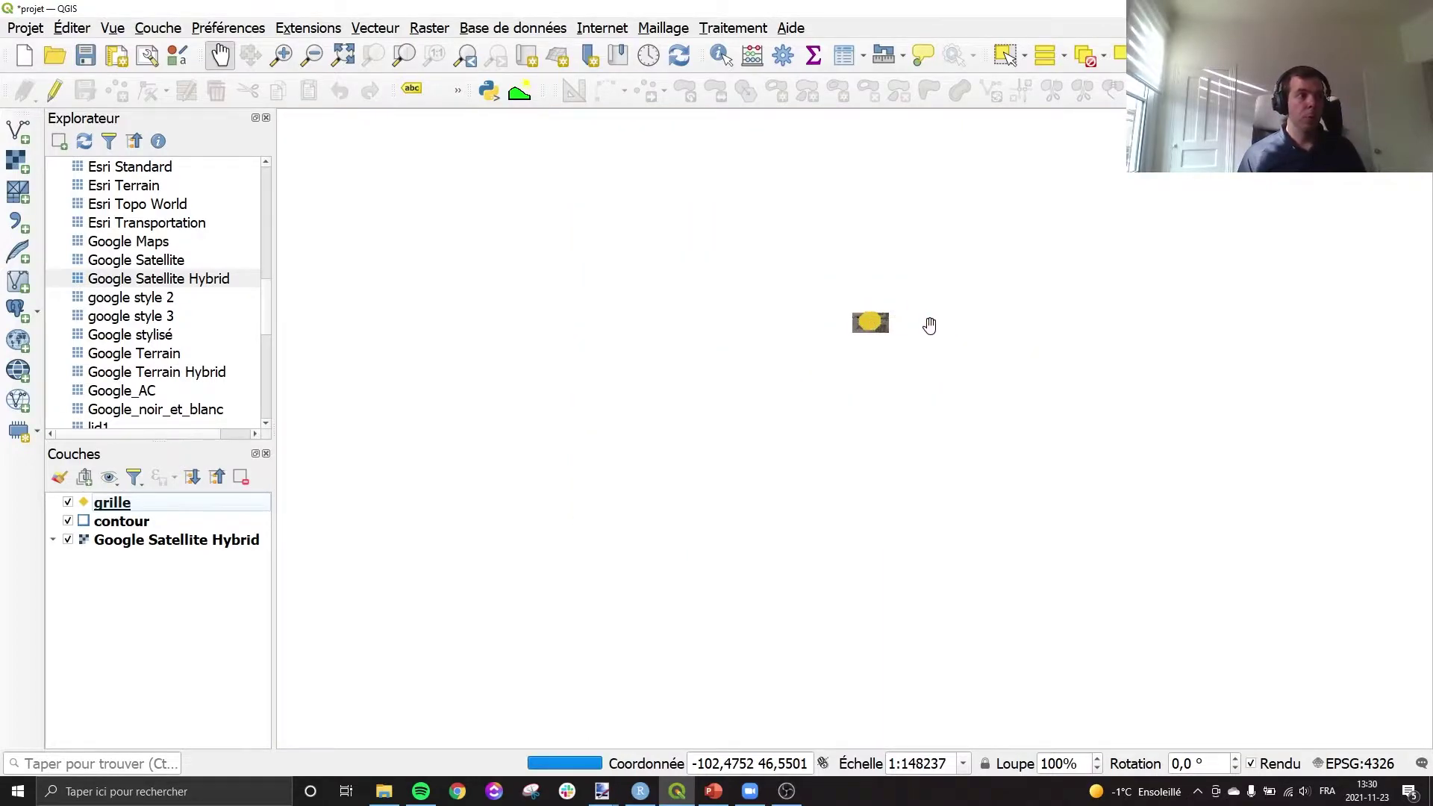
scroll(862, 350, down, 4)
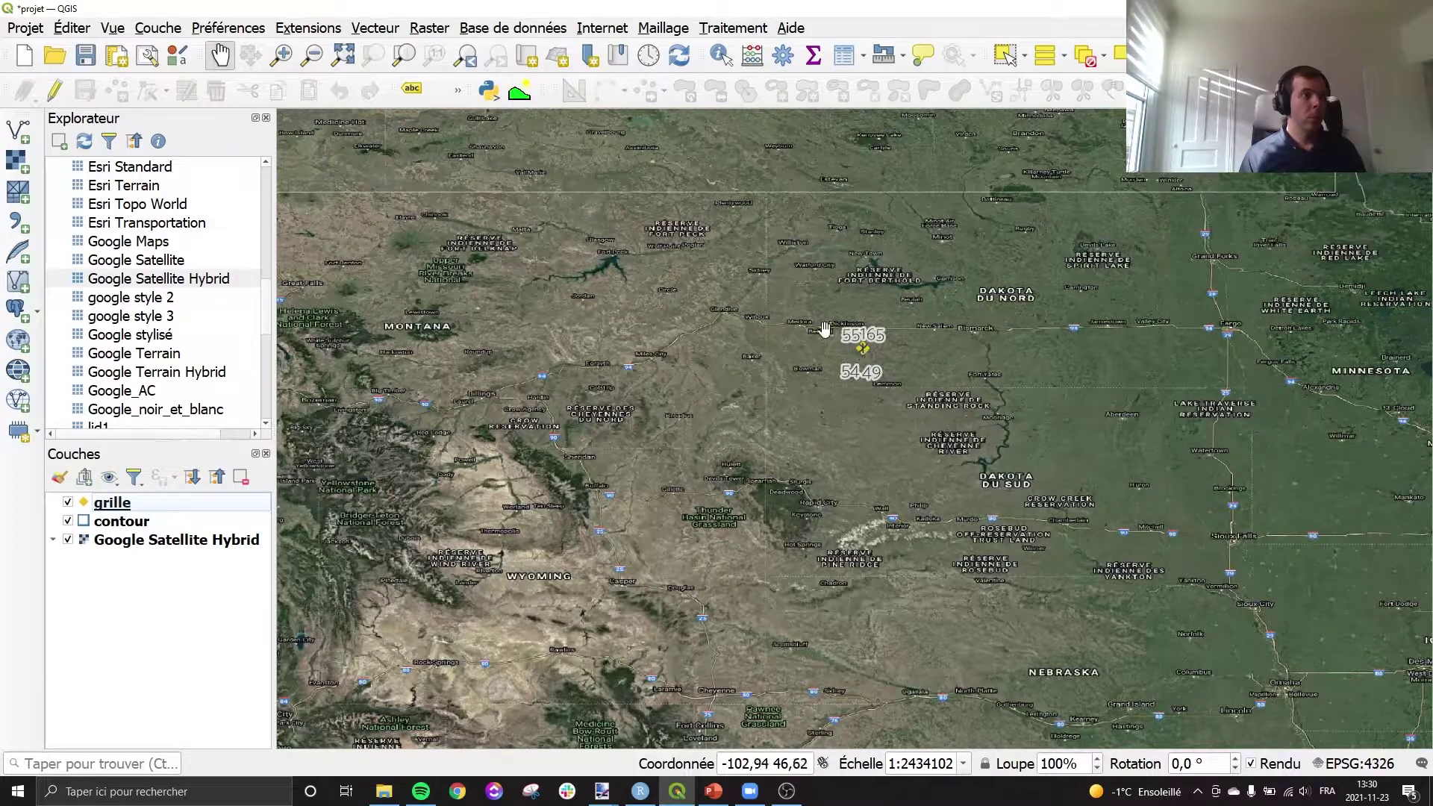
scroll(862, 354, up, 8)
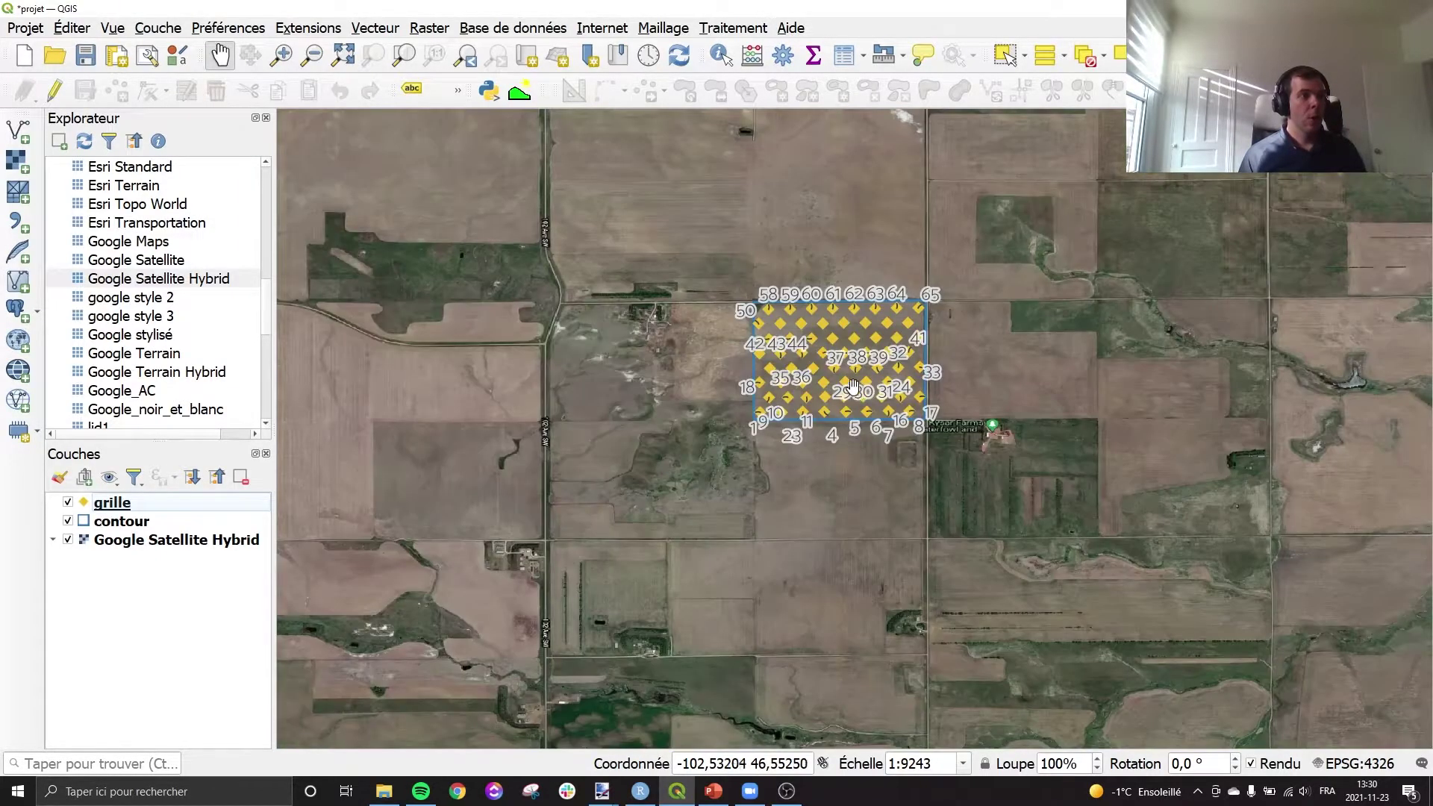
scroll(847, 358, up, 1)
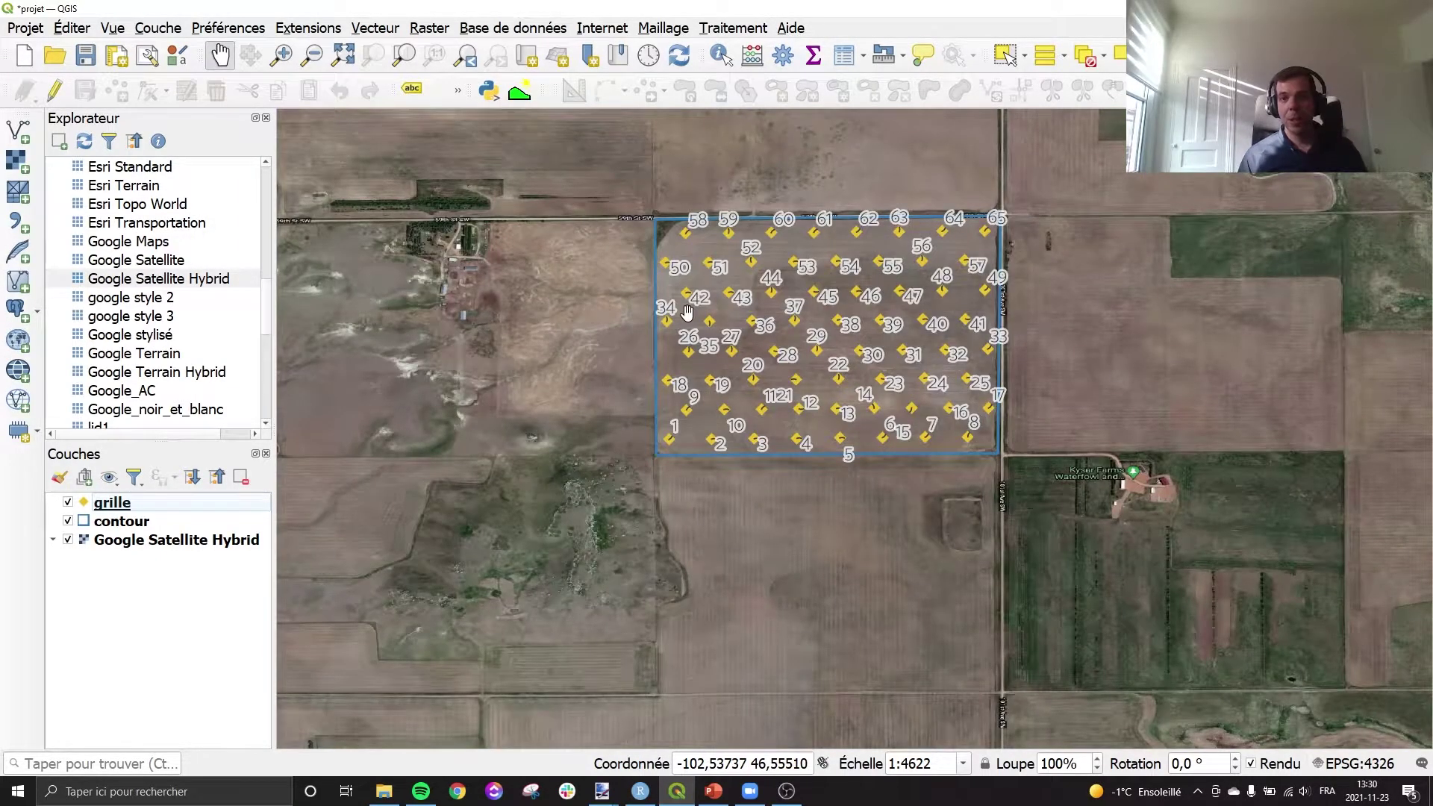
scroll(695, 304, up, 1)
drag(684, 313, 604, 361)
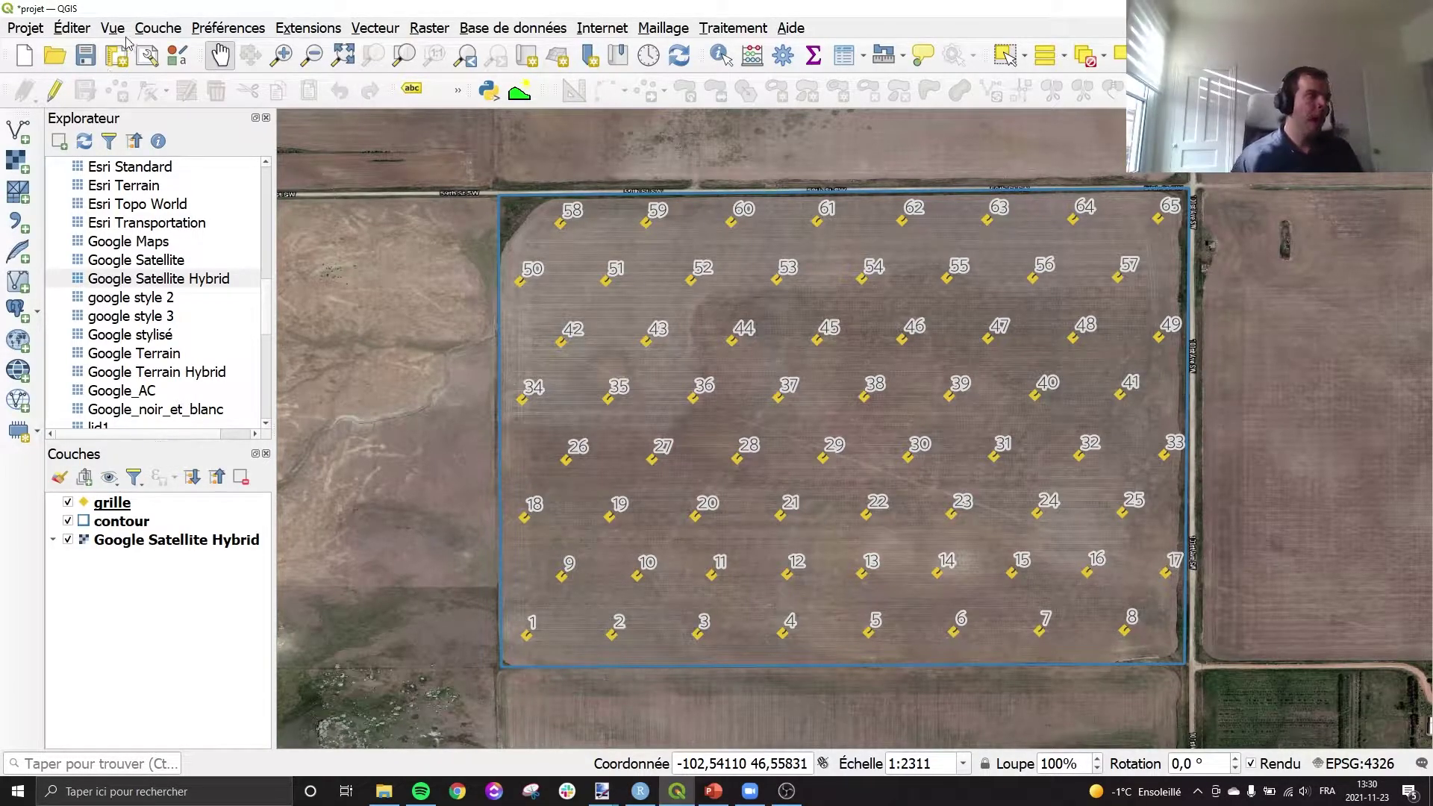
With the contour layer selected, search the processing toolbox for "reprojeter" and open the Reprojeter une couche tool
click(173, 521)
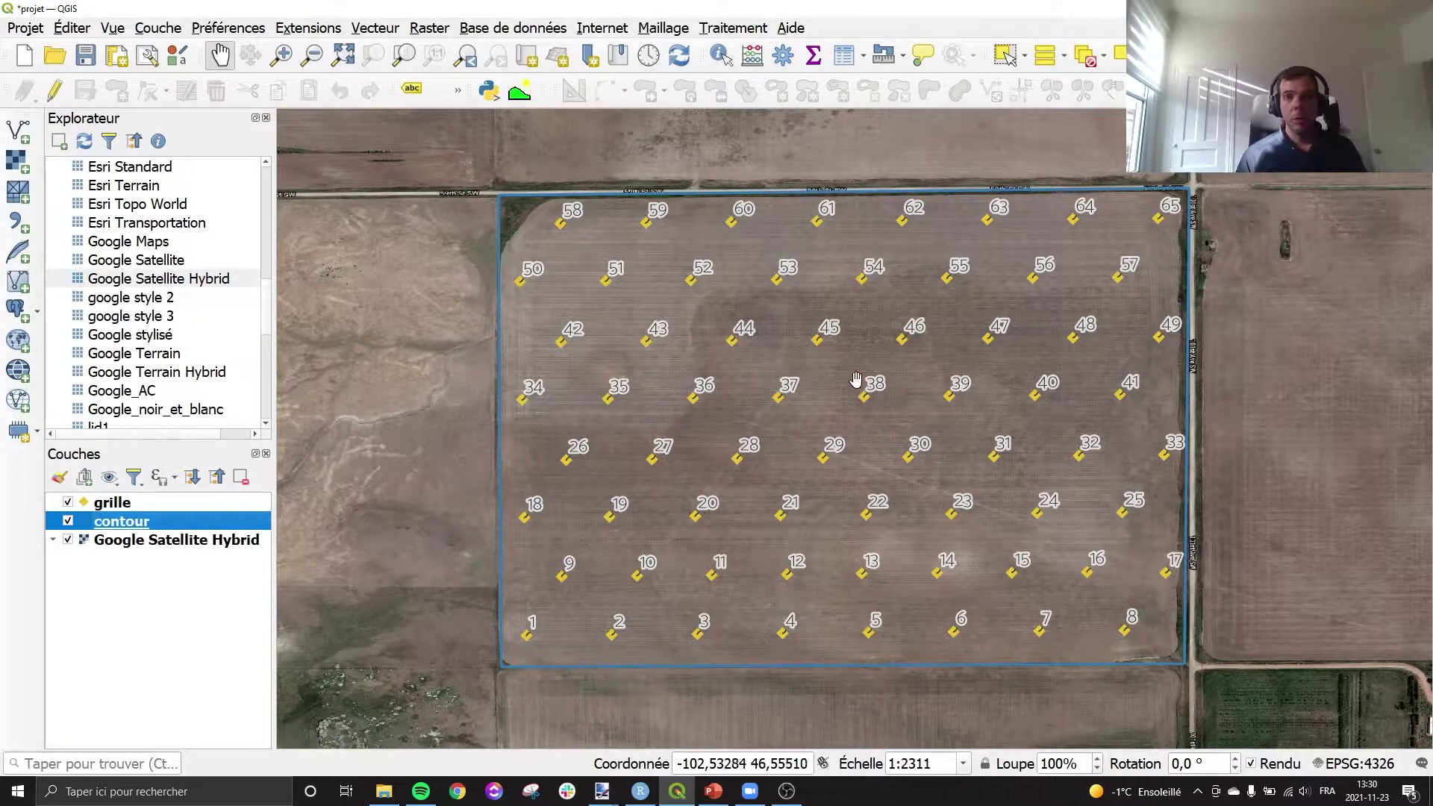
click(782, 55)
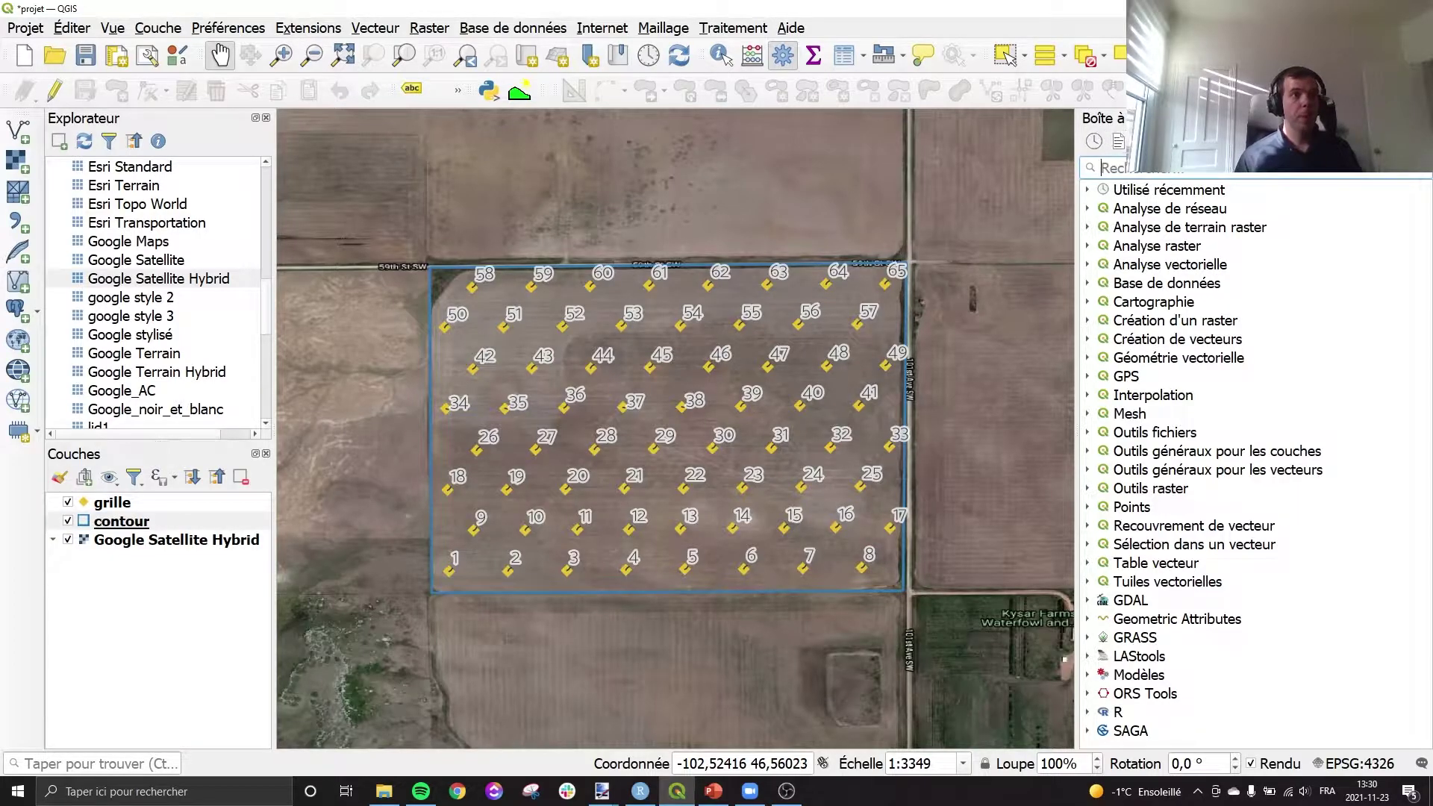
click(783, 56)
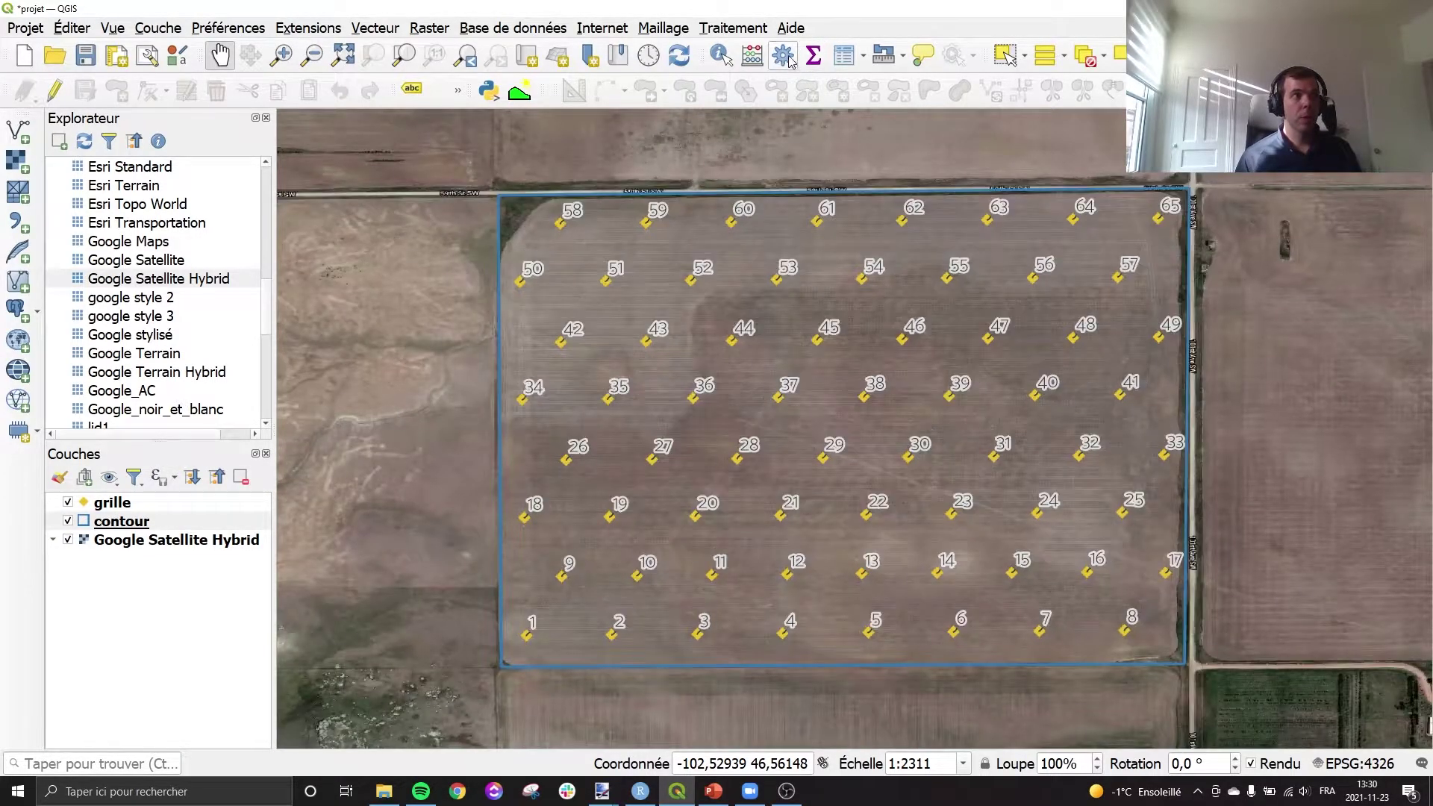
click(782, 54)
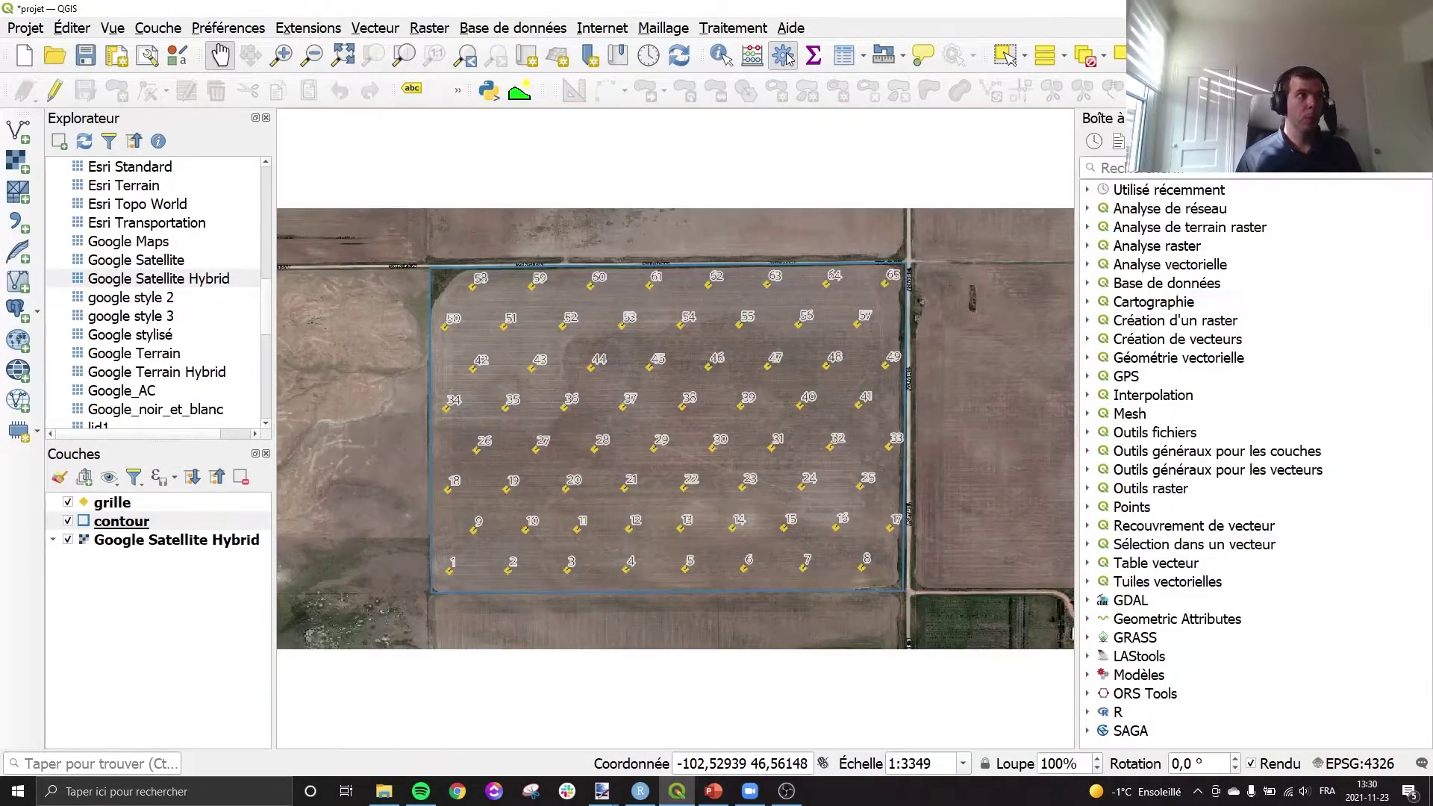
click(1130, 166)
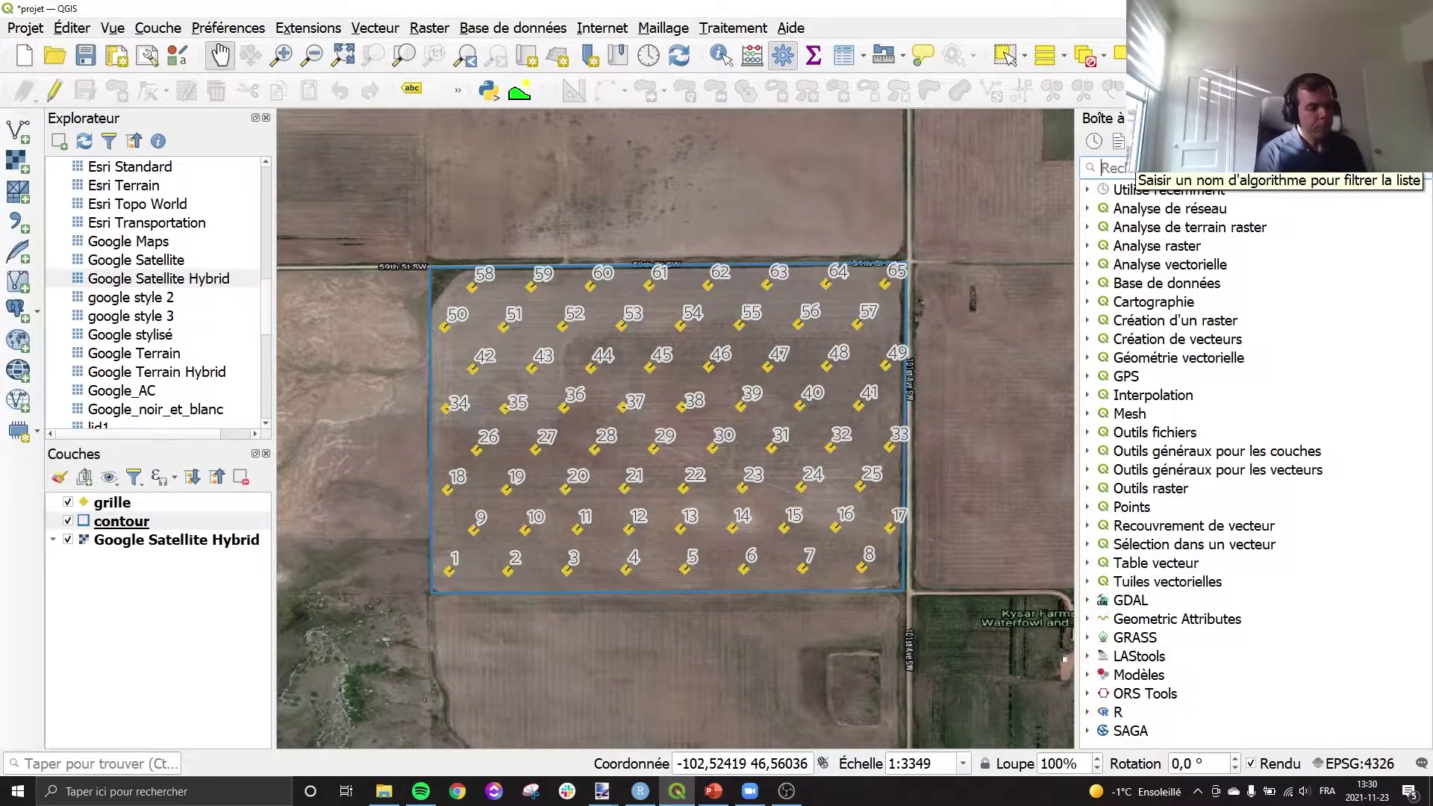
text(reprojeter)
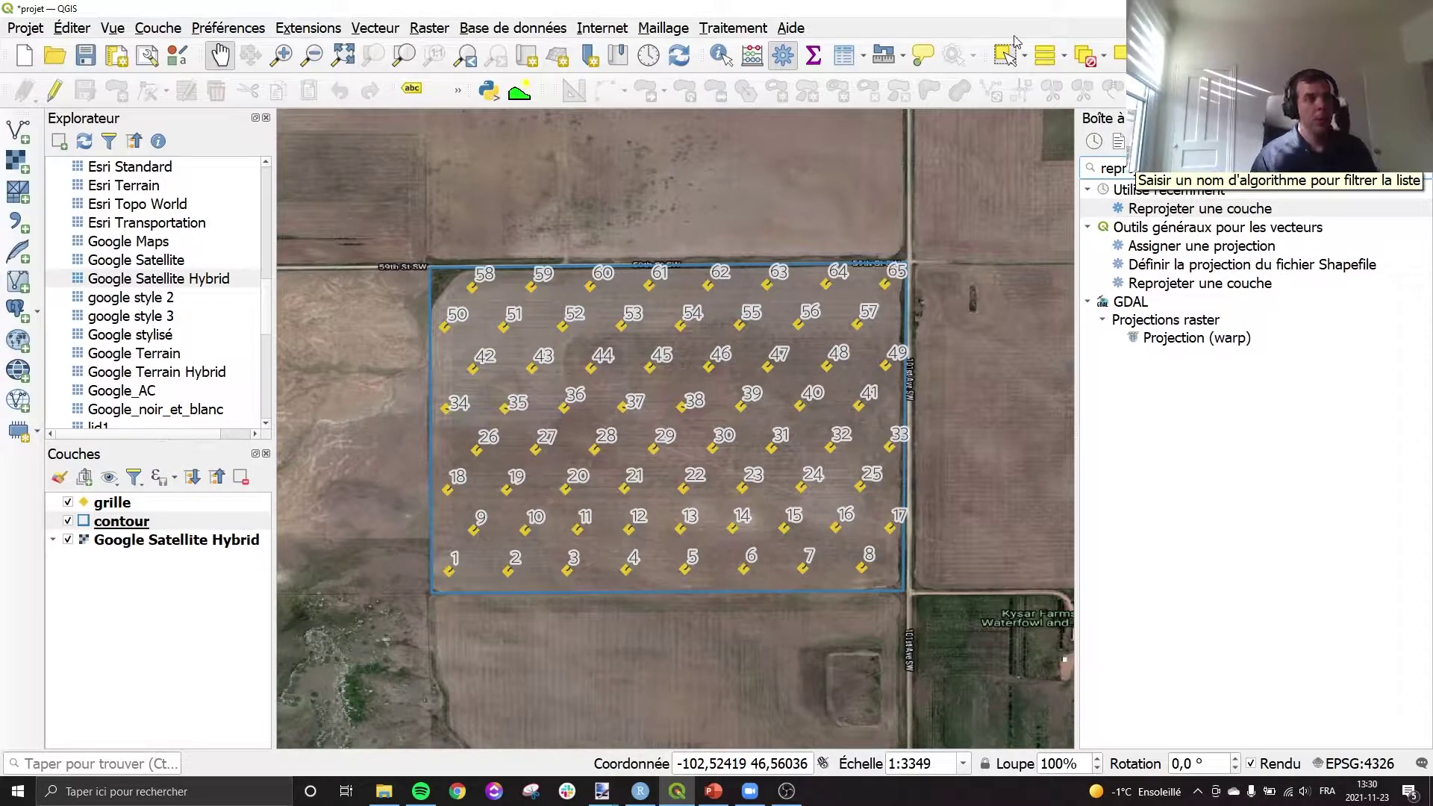
click(1197, 215)
double_click(1179, 211)
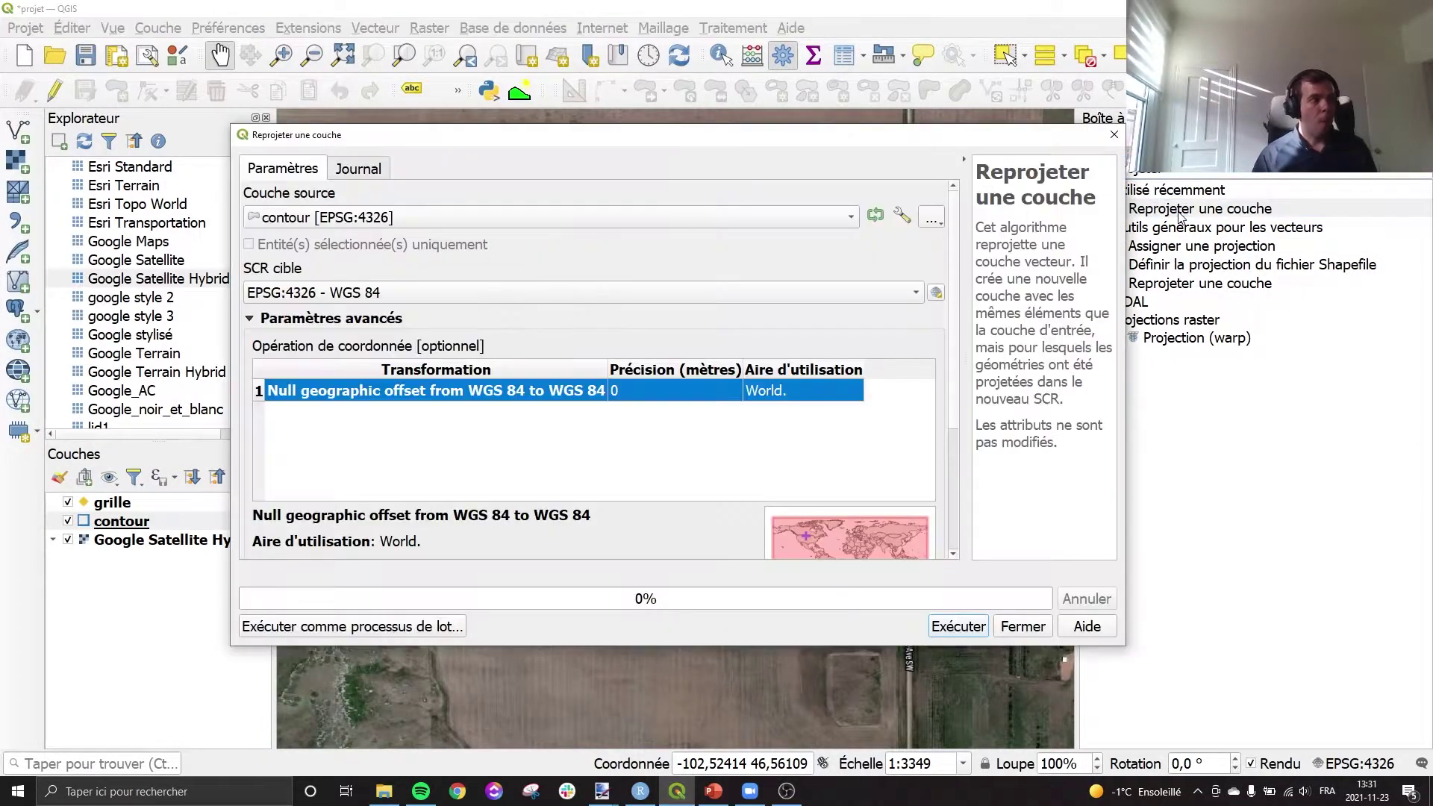
Reproject the contour layer to EPSG:32613 - WGS 84 / UTM zone 13N, checking the zone's coverage on the preview map
click(371, 293)
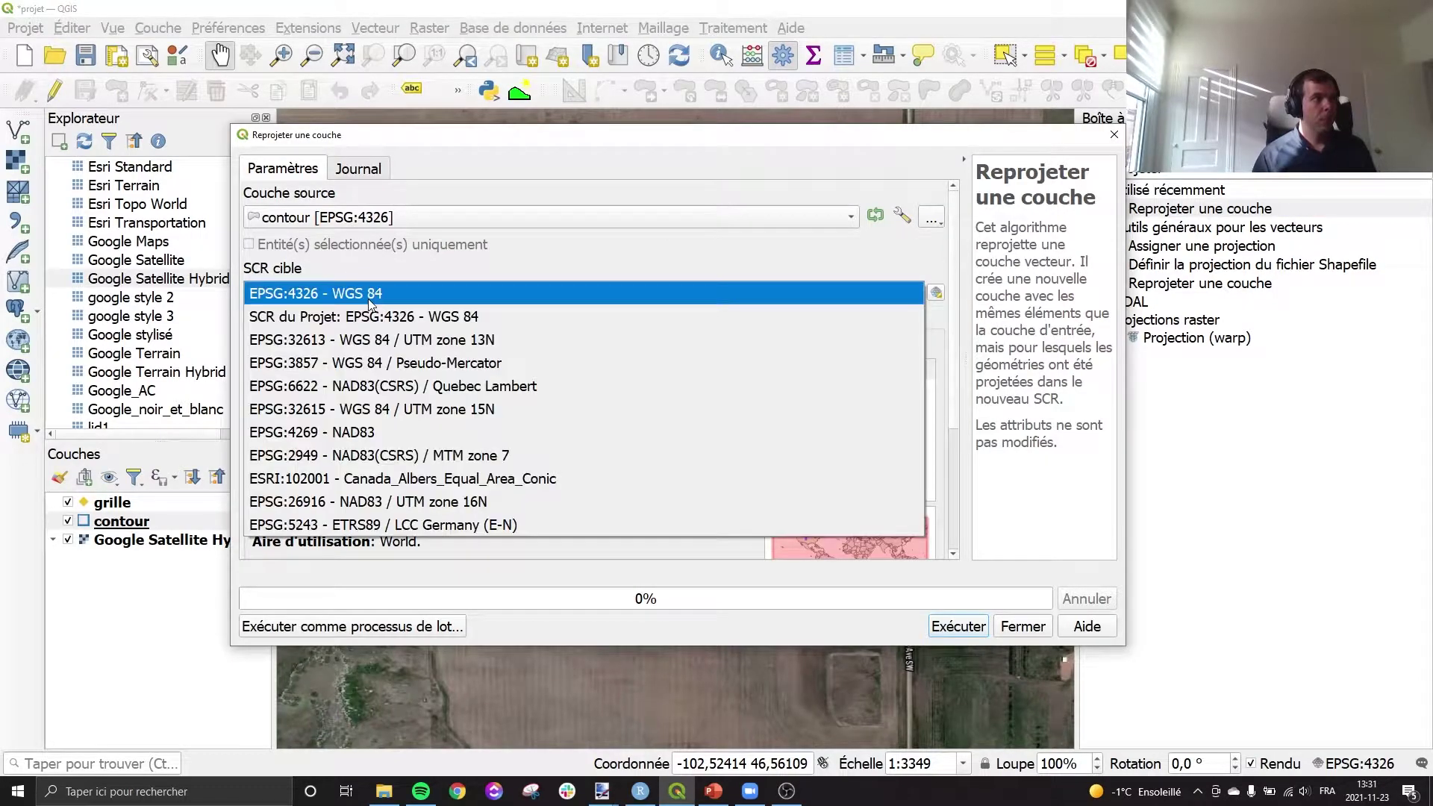
click(403, 340)
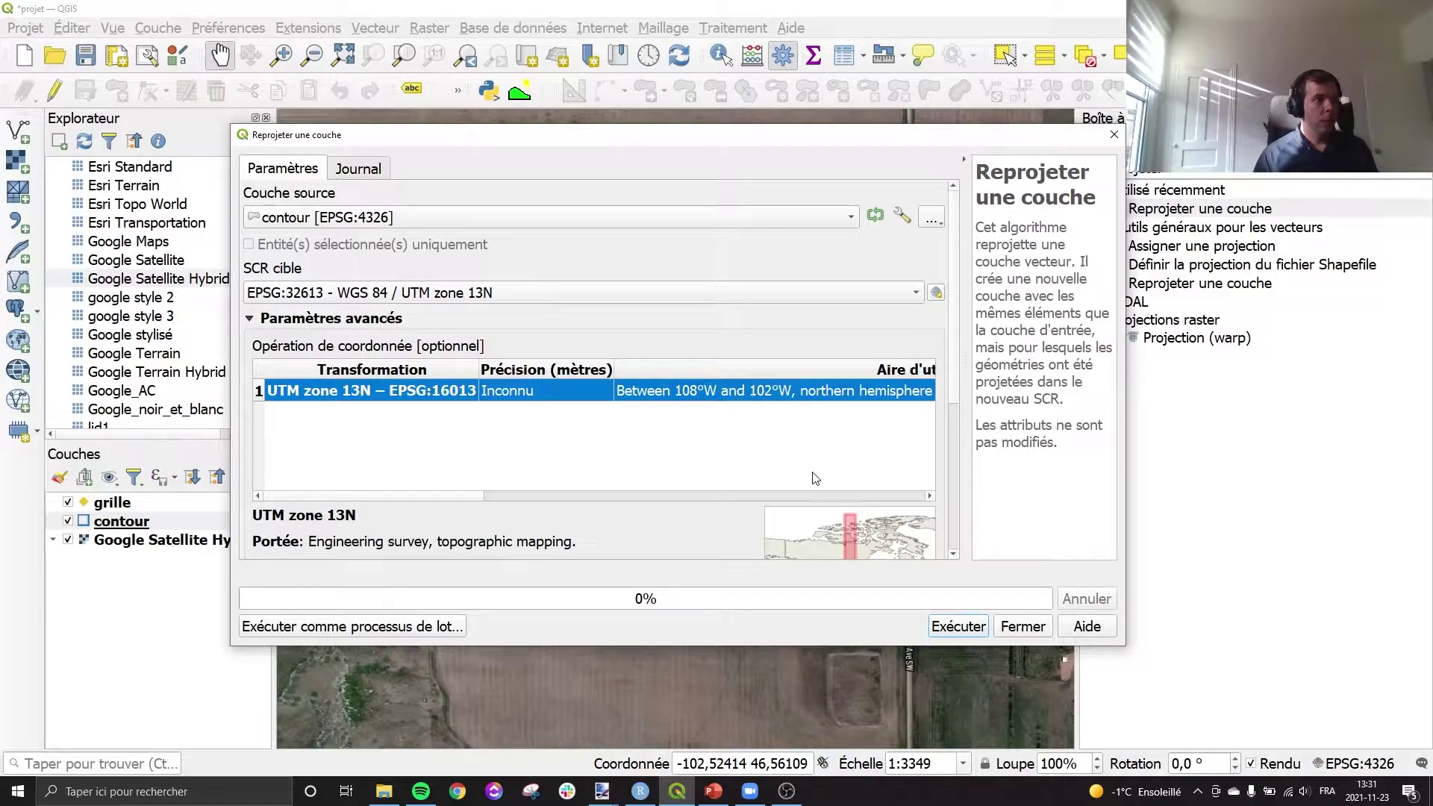
scroll(844, 540, up, 3)
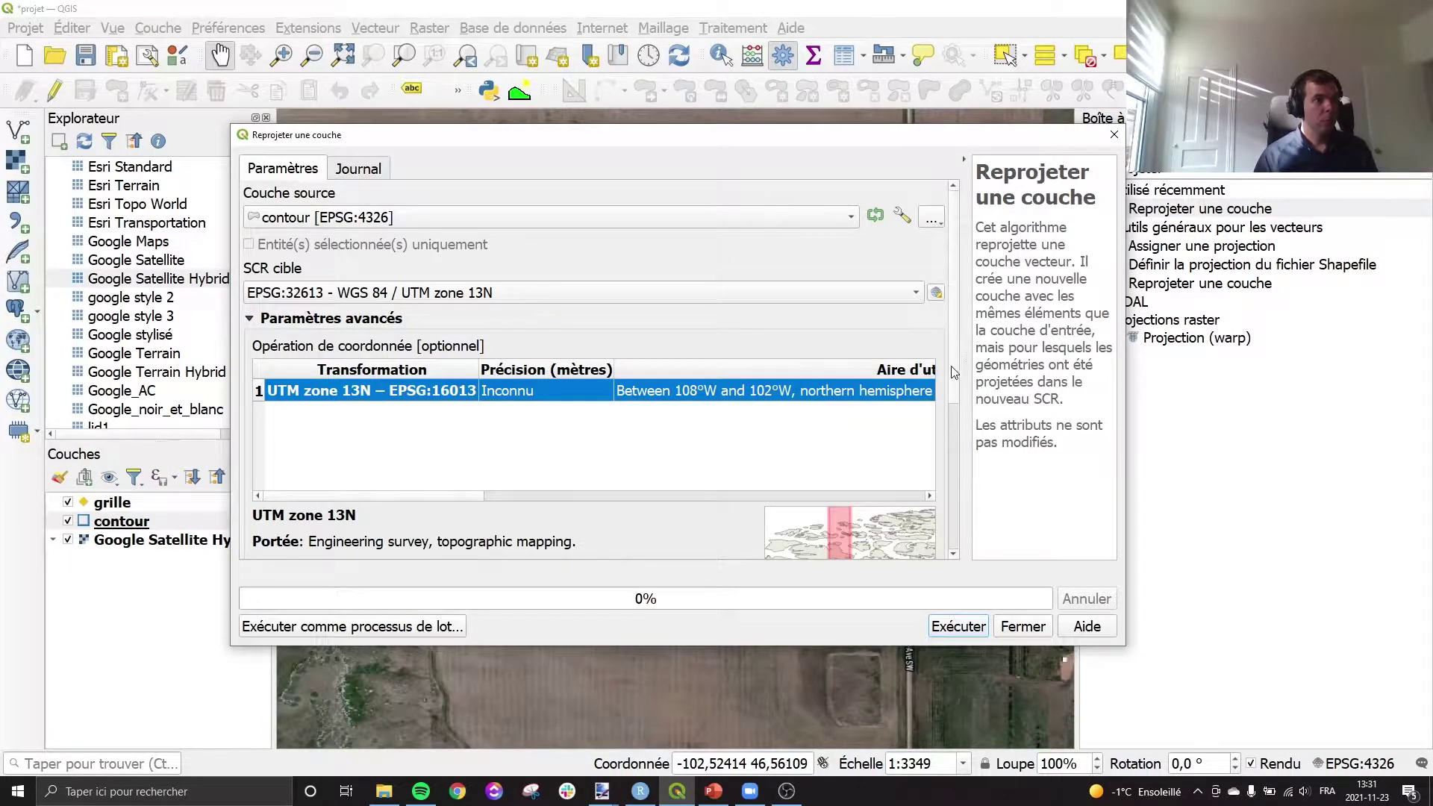
scroll(953, 372, down, 3)
scroll(821, 453, up, 3)
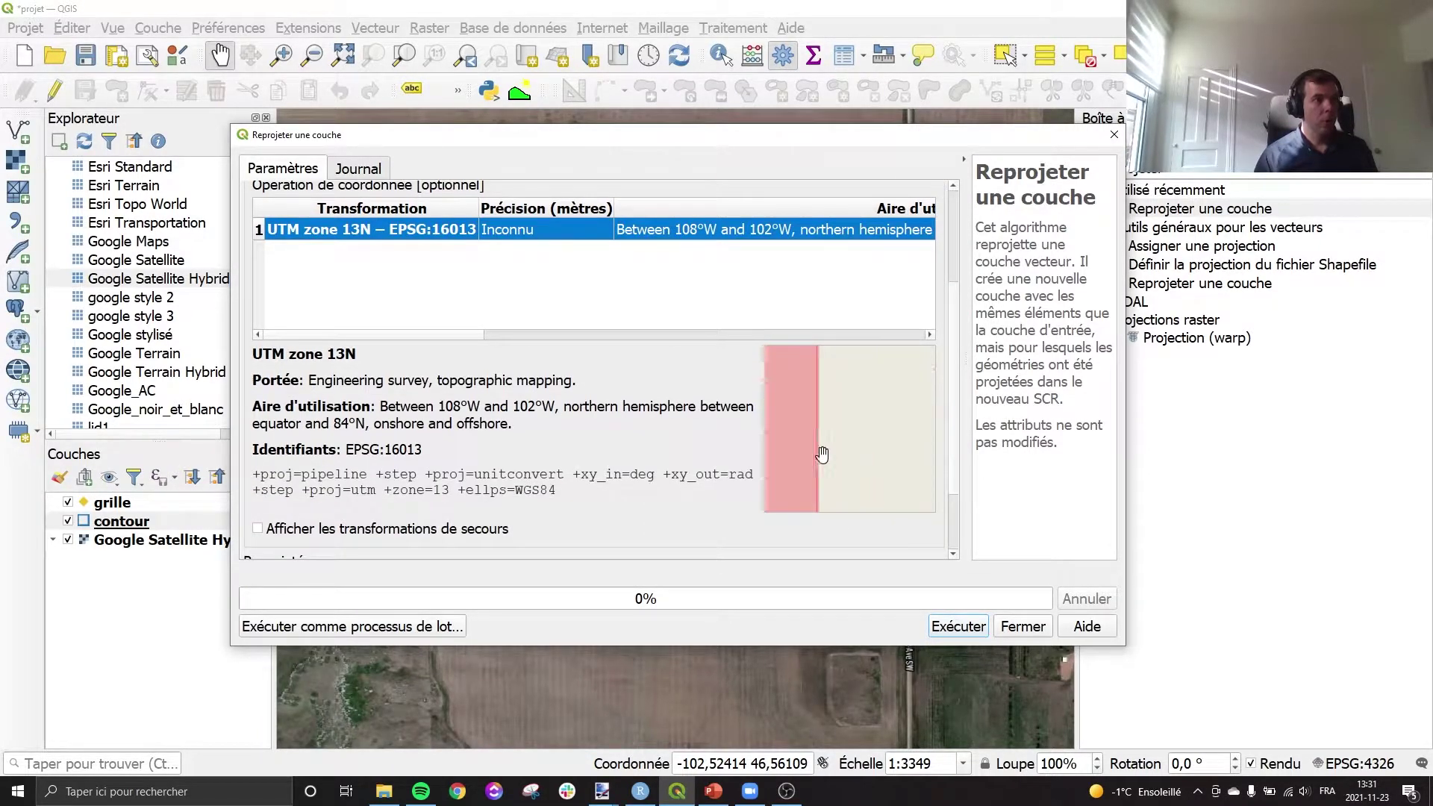
scroll(824, 457, down, 3)
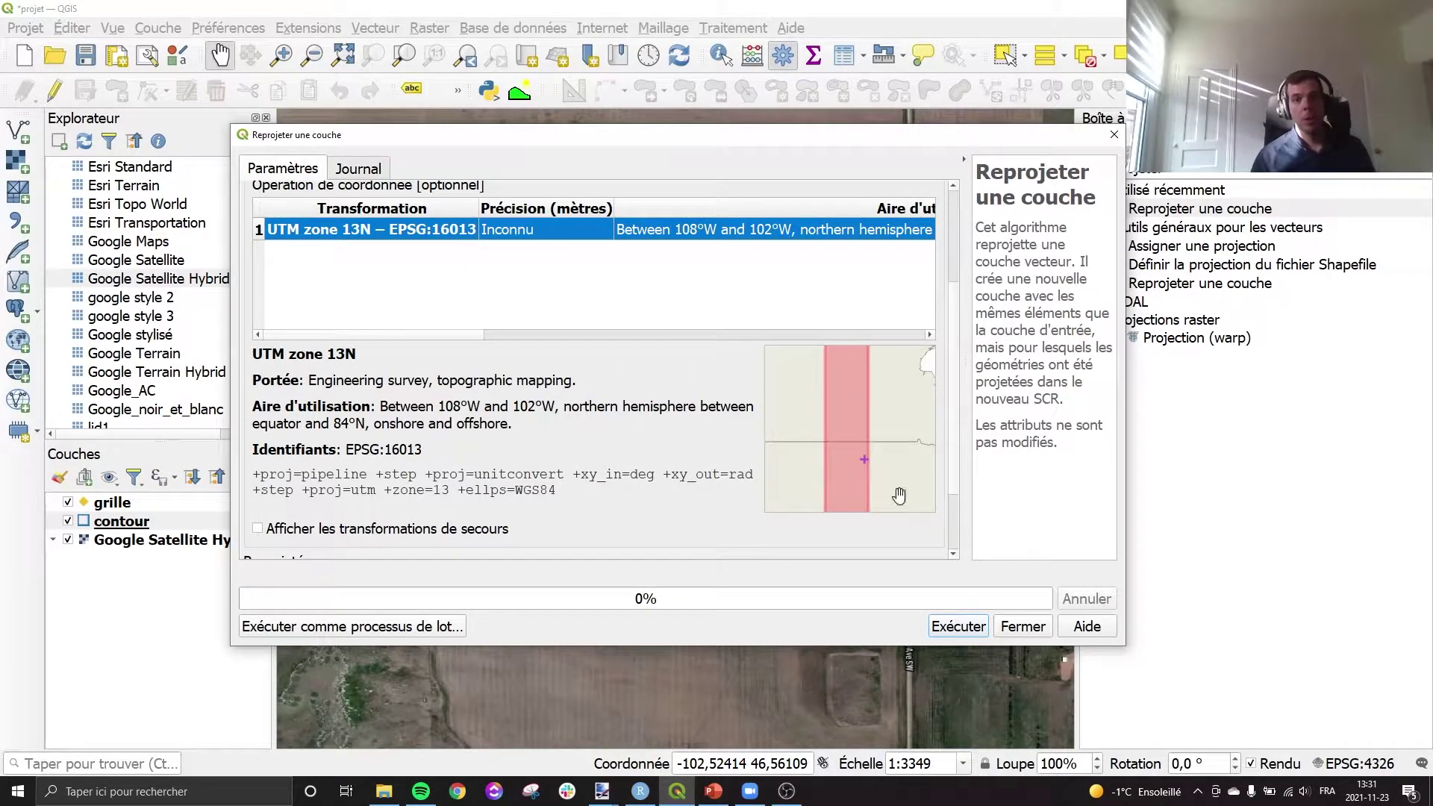
click(960, 626)
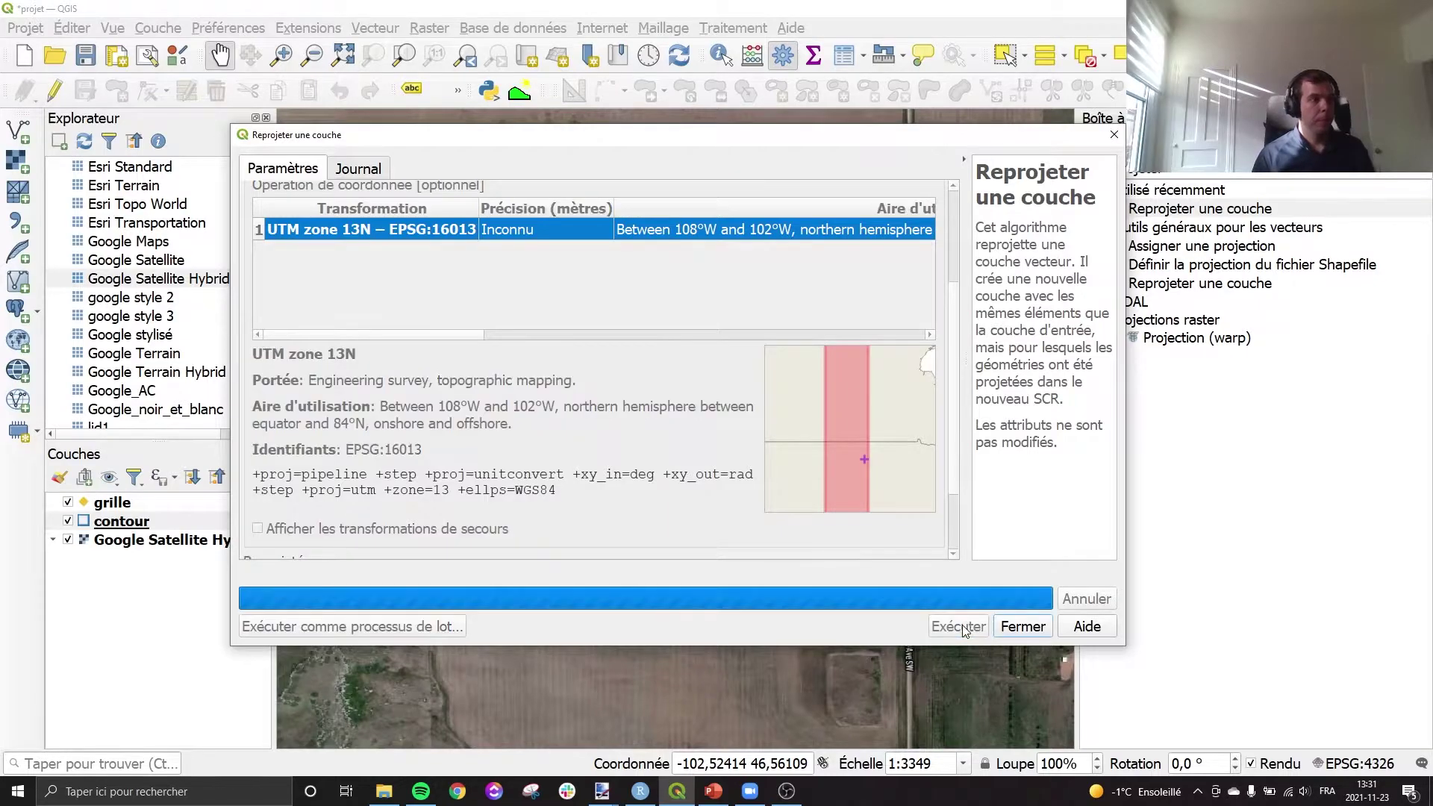
Rename the reprojected polygon layer as Contour and remove the original contour layer from the project
right_click(112, 521)
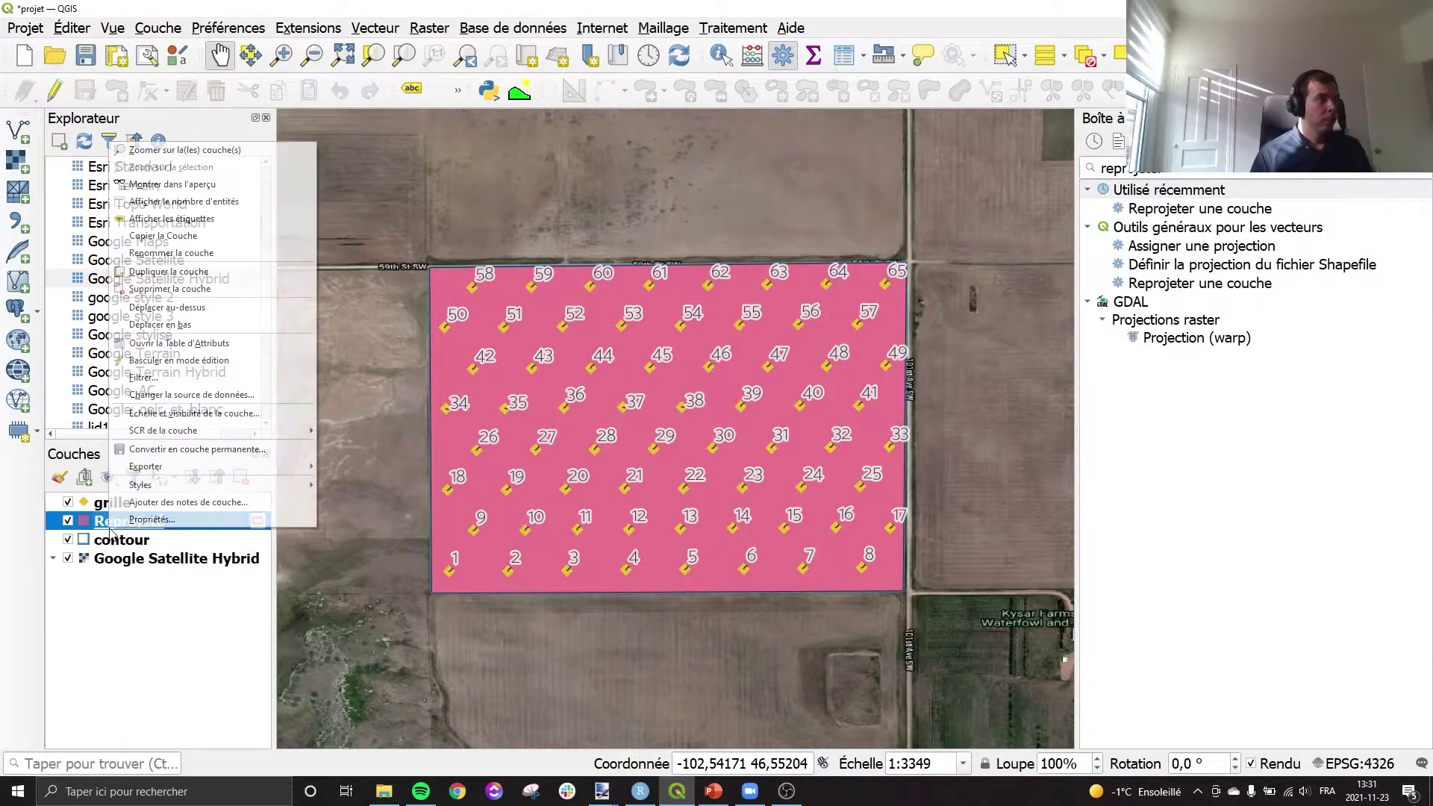
click(149, 251)
text(Contour)
key(Return)
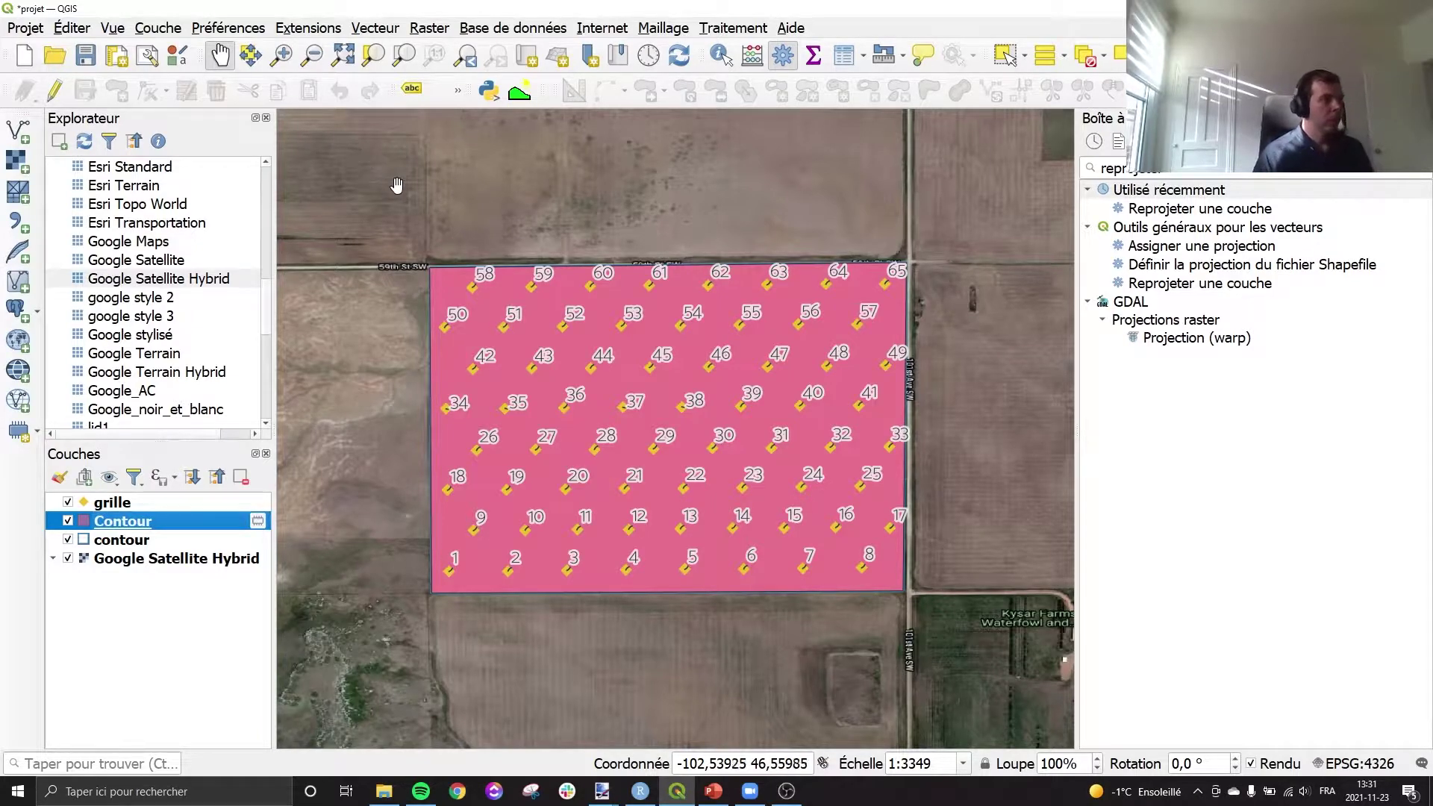
right_click(185, 540)
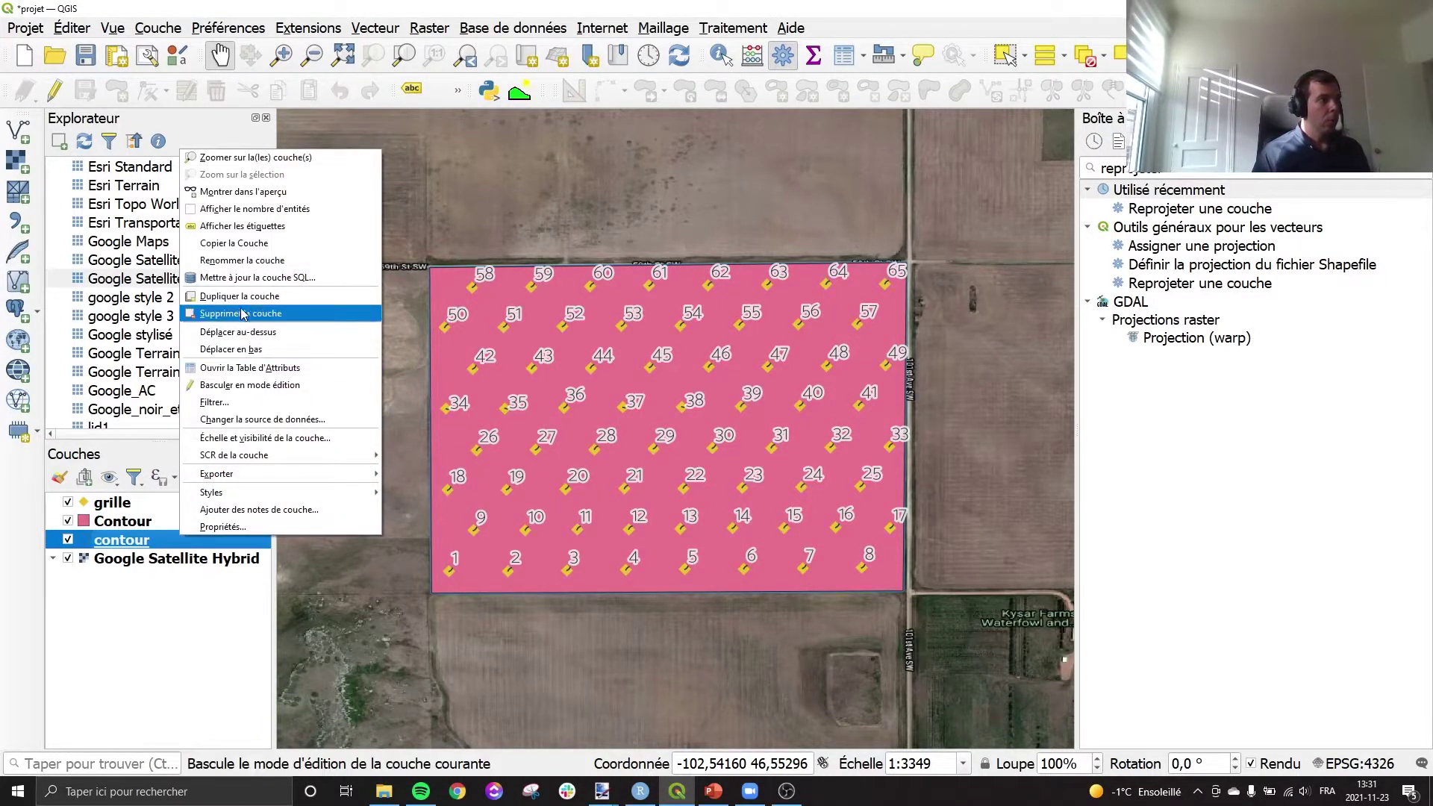
click(239, 295)
click(745, 411)
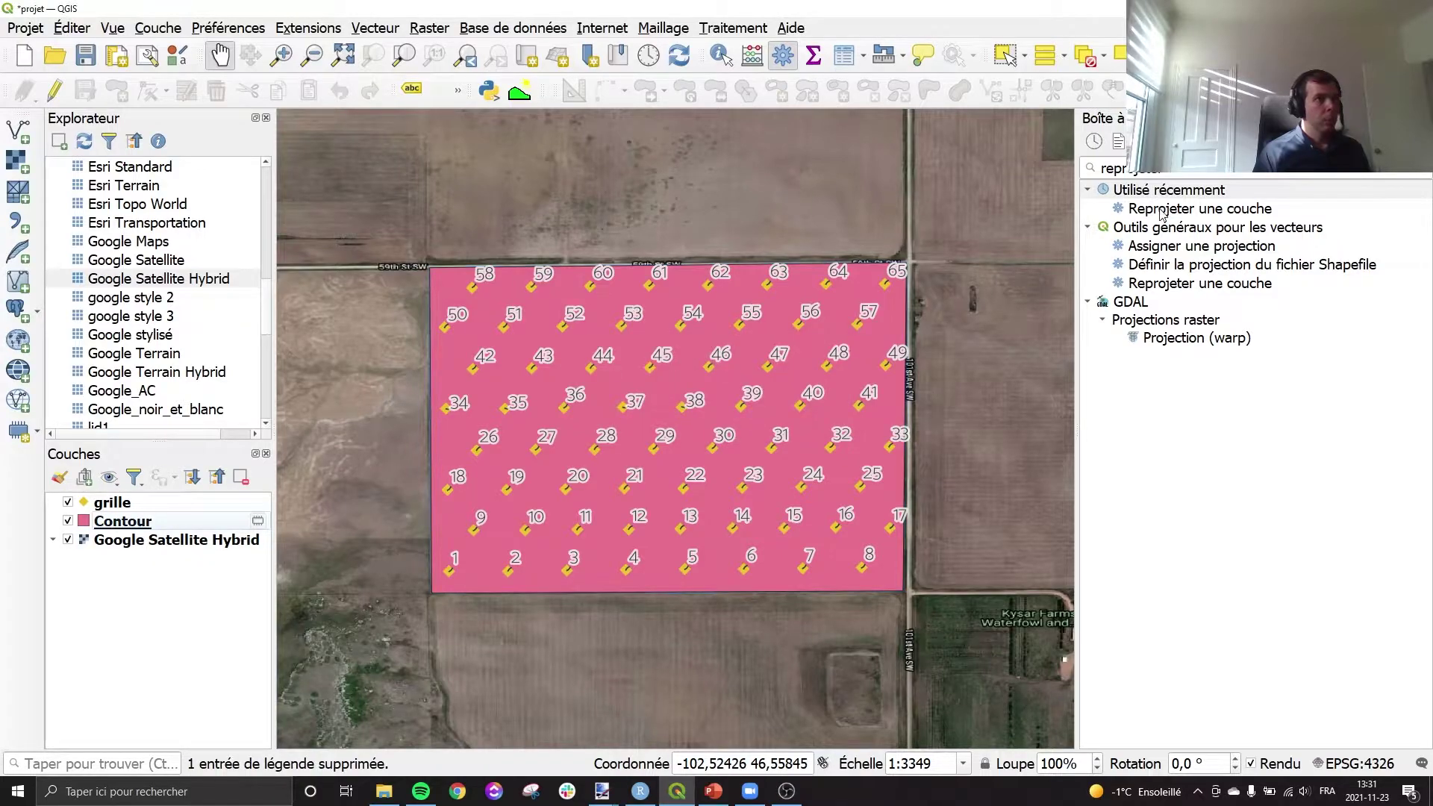
Reproject the grille layer to EPSG:32613 - WGS 84 / UTM zone 13N with the Reprojeter une couche tool
click(1170, 209)
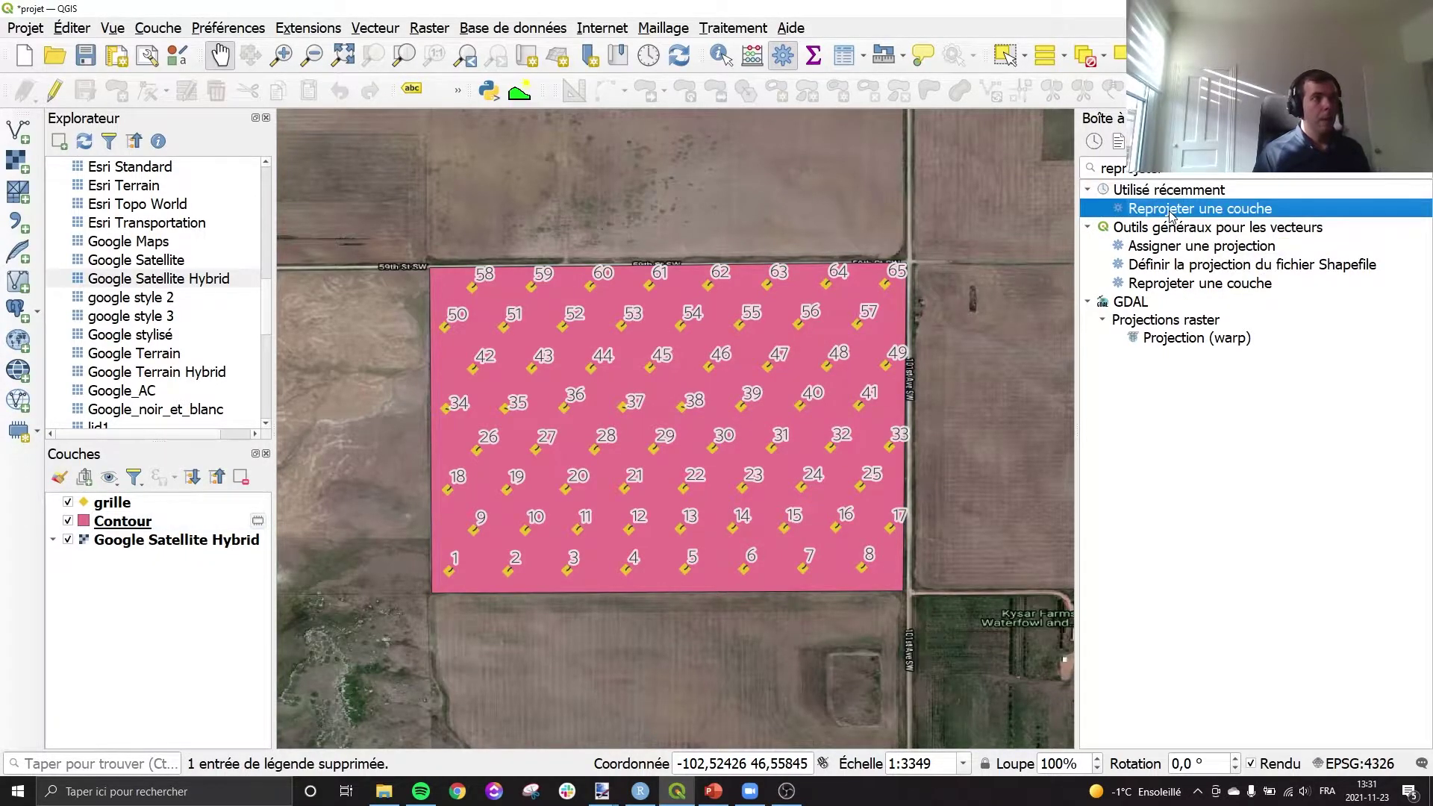
double_click(1170, 211)
click(473, 217)
click(482, 231)
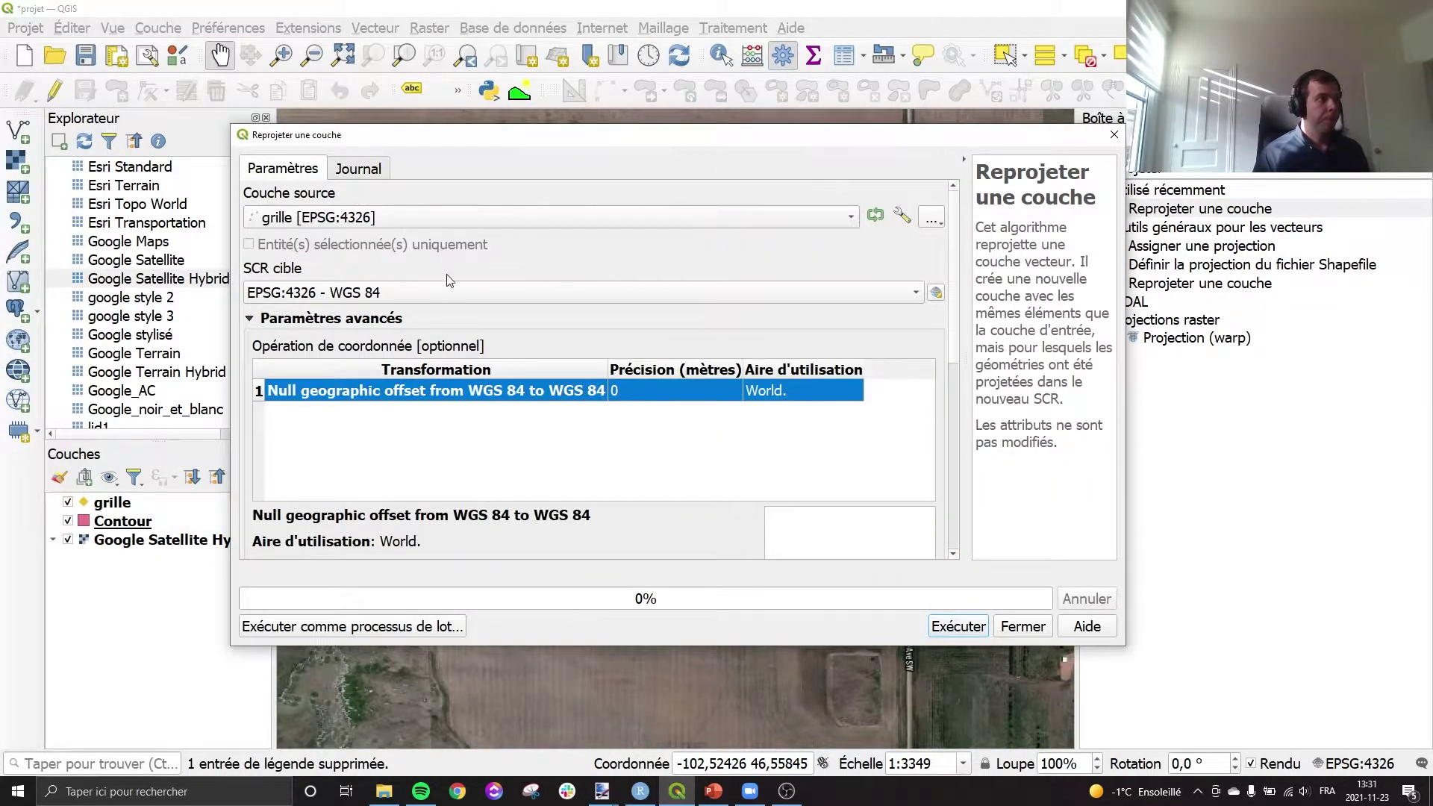
click(439, 286)
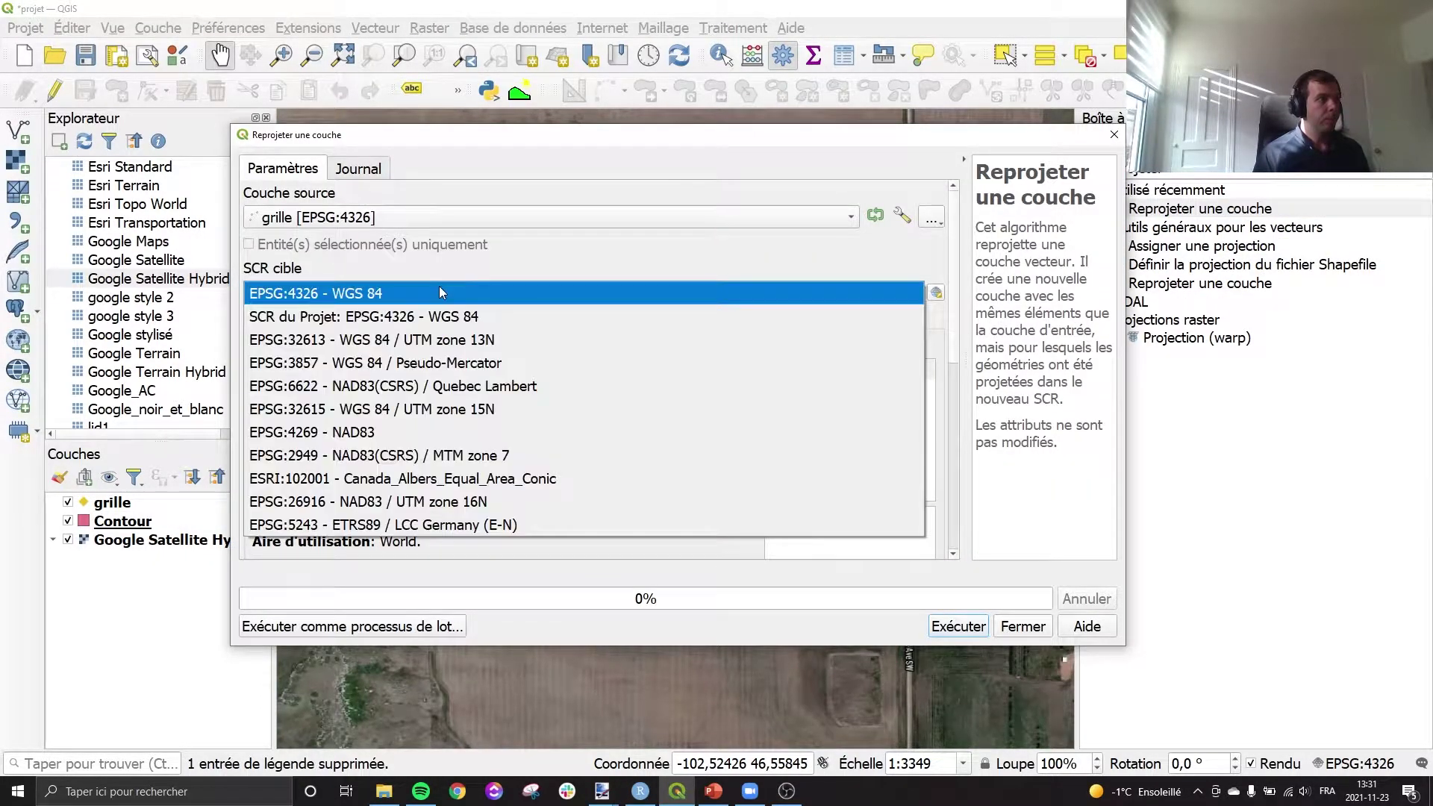
click(472, 339)
click(959, 626)
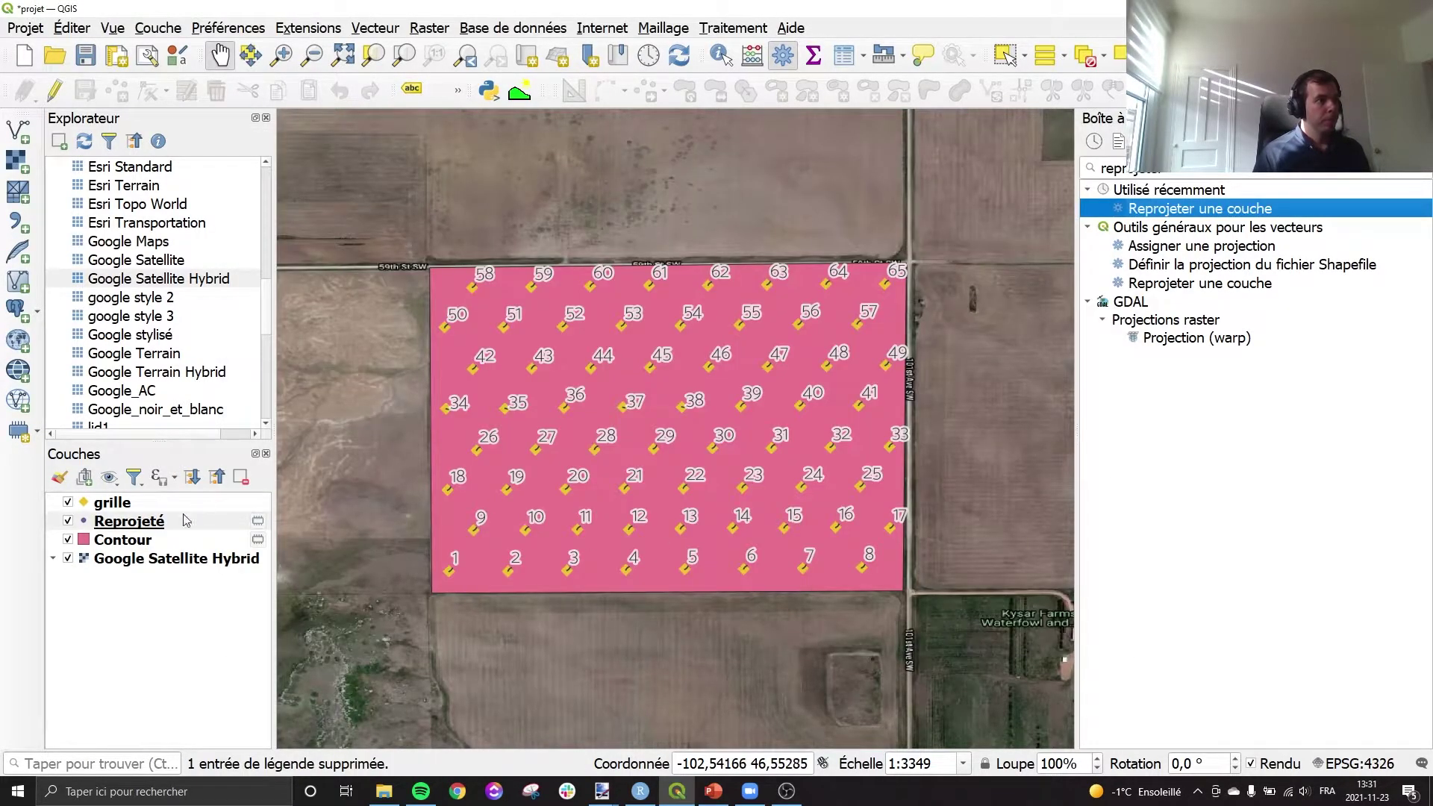
Copy the grille layer's style and paste all its style categories onto the reprojected point layer
right_click(114, 520)
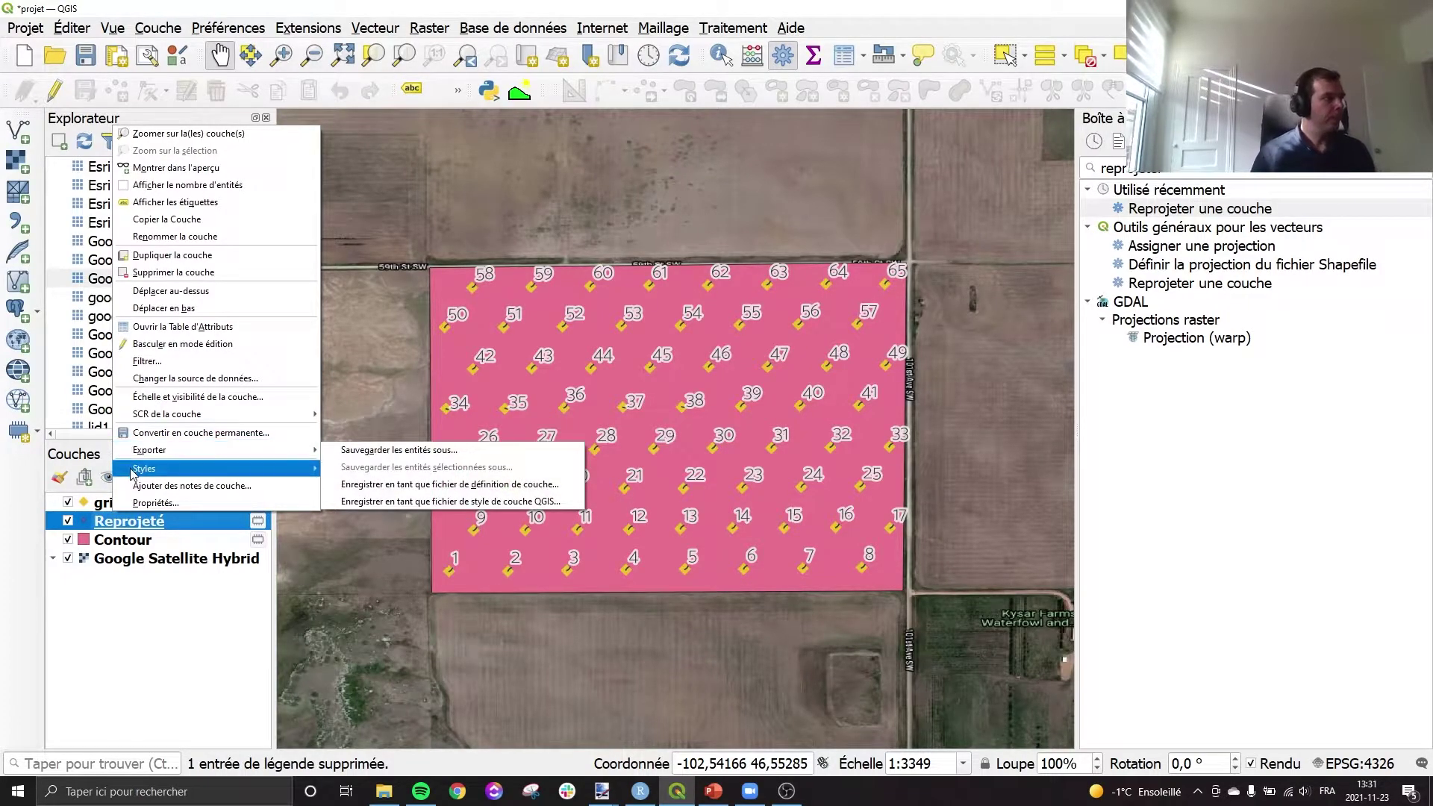
click(93, 505)
right_click(92, 505)
mouse_move(157, 464)
mouse_move(381, 461)
click(541, 463)
right_click(183, 520)
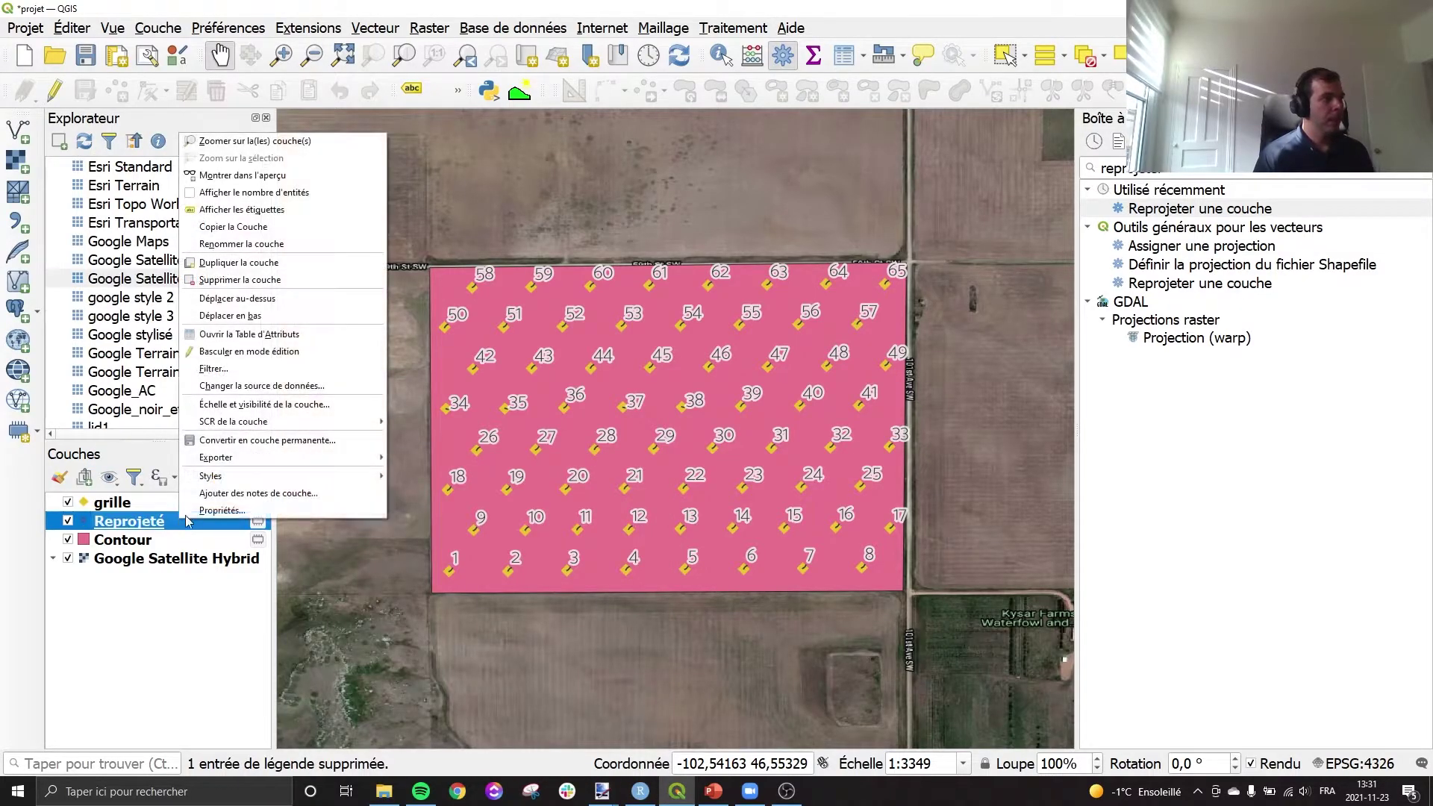
mouse_move(250, 477)
mouse_move(494, 470)
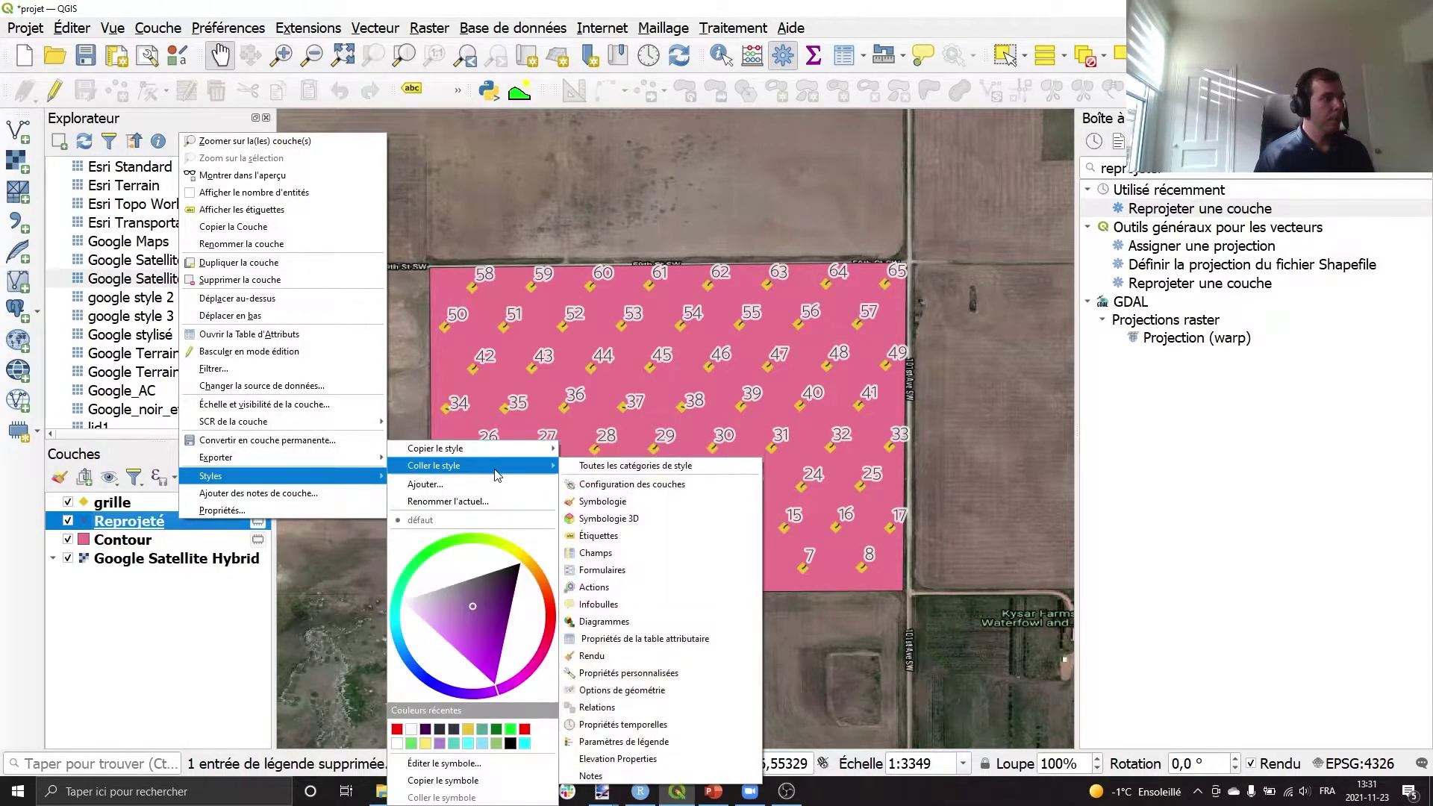
click(623, 463)
Hide the original grille layer and remove it from the project
click(68, 502)
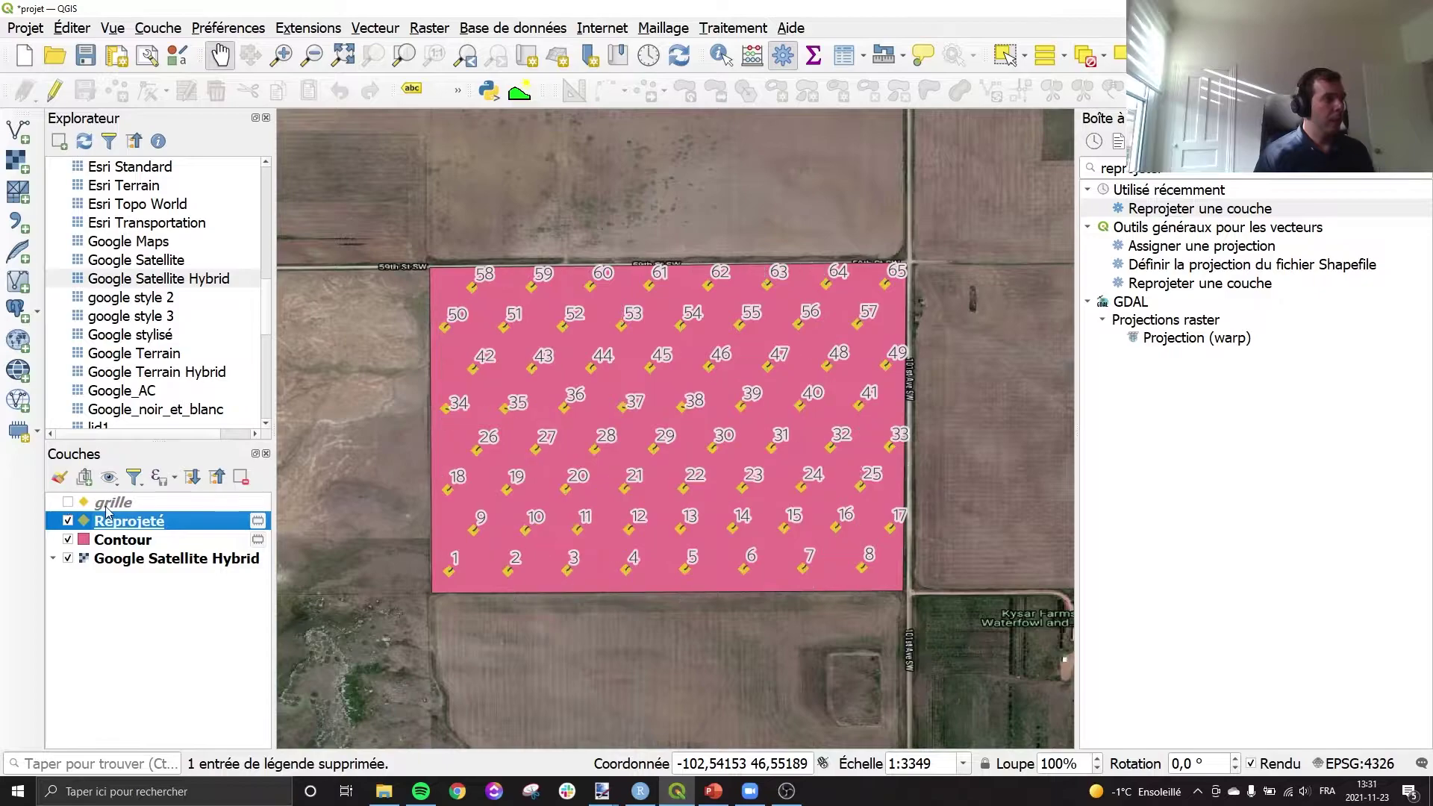
right_click(105, 503)
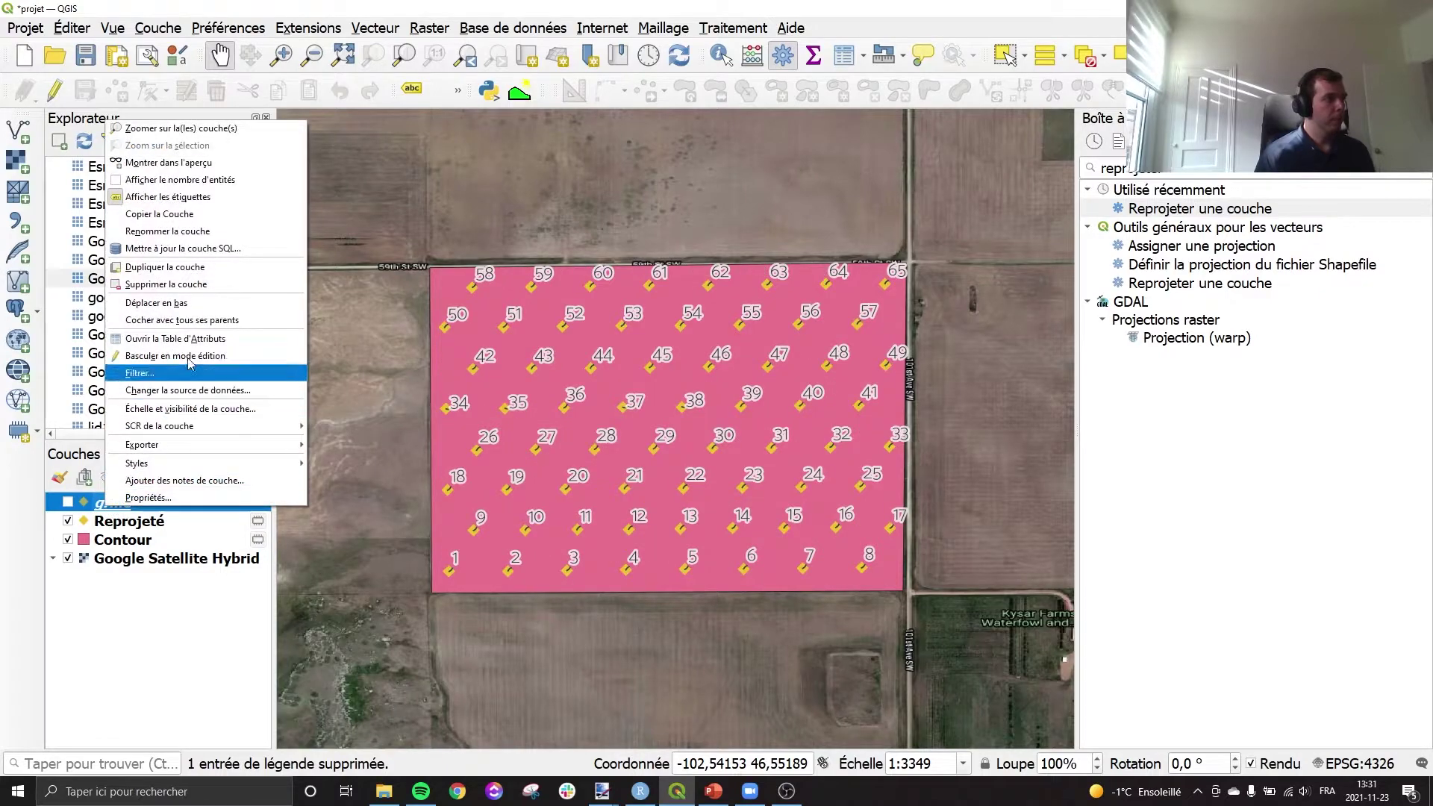
click(200, 284)
click(739, 409)
Rename the reprojected point layer as Grille
click(161, 503)
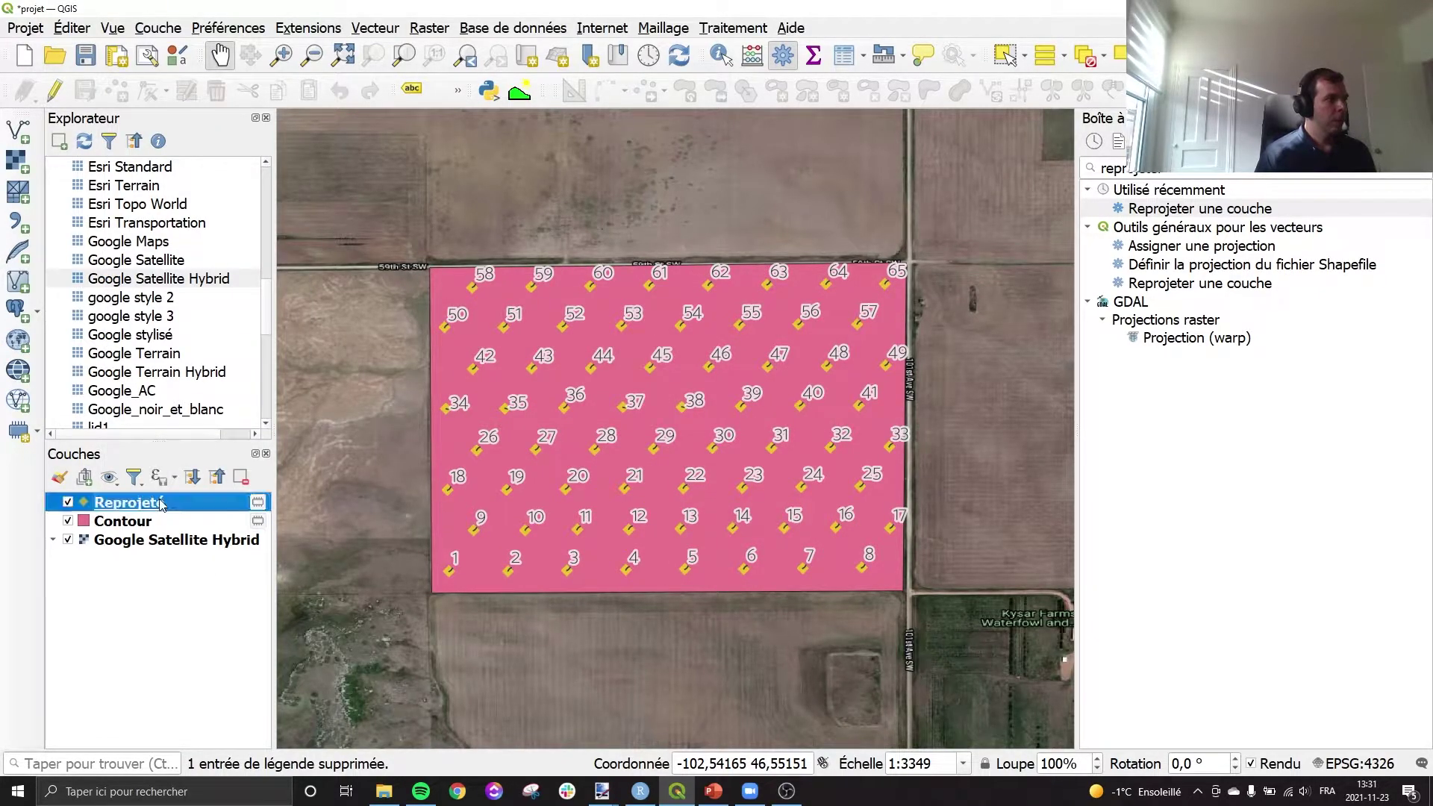
right_click(161, 503)
click(243, 248)
text(Grille)
key(Return)
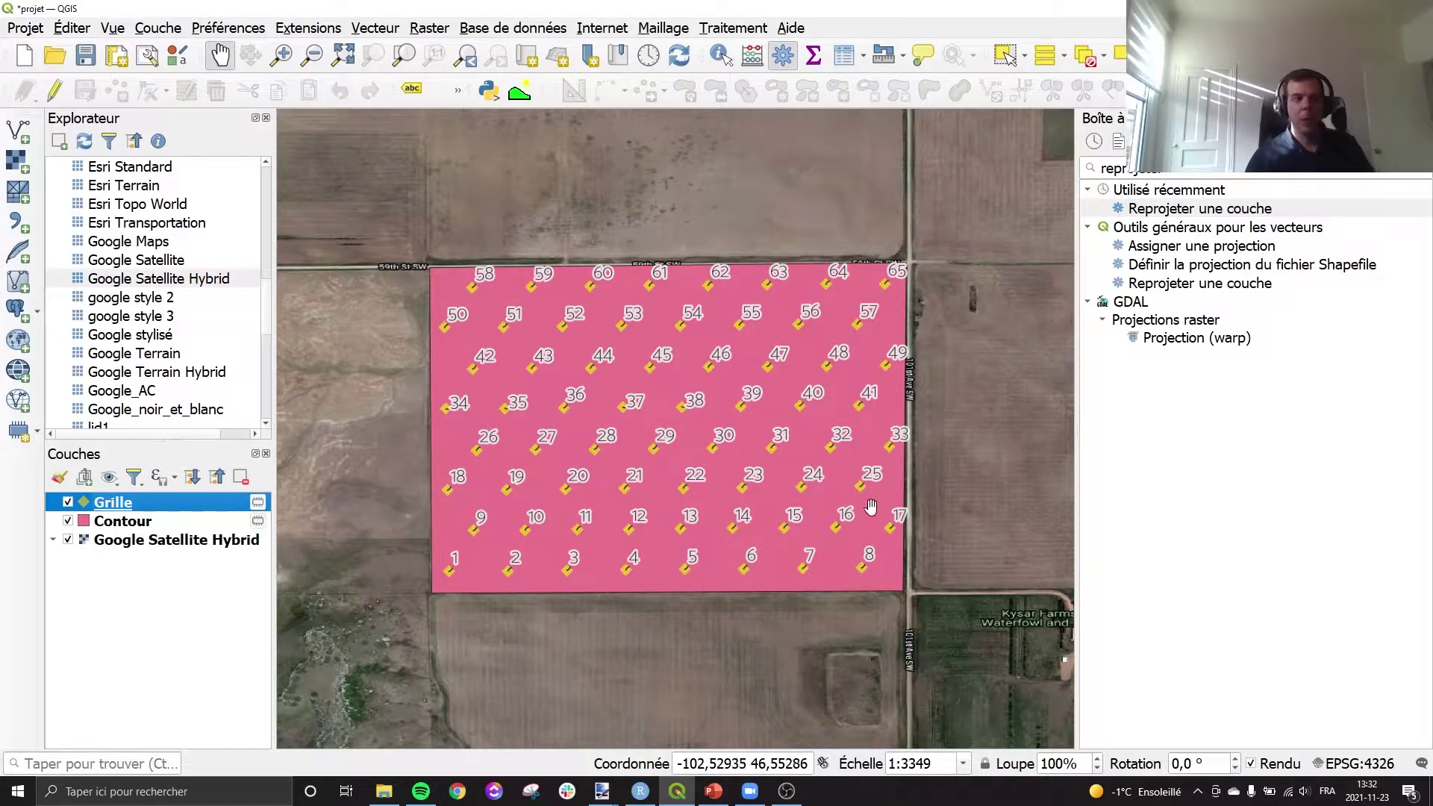
Set the project's coordinate reference system to WGS 84 / UTM zone 13N (EPSG:32613)
click(1360, 762)
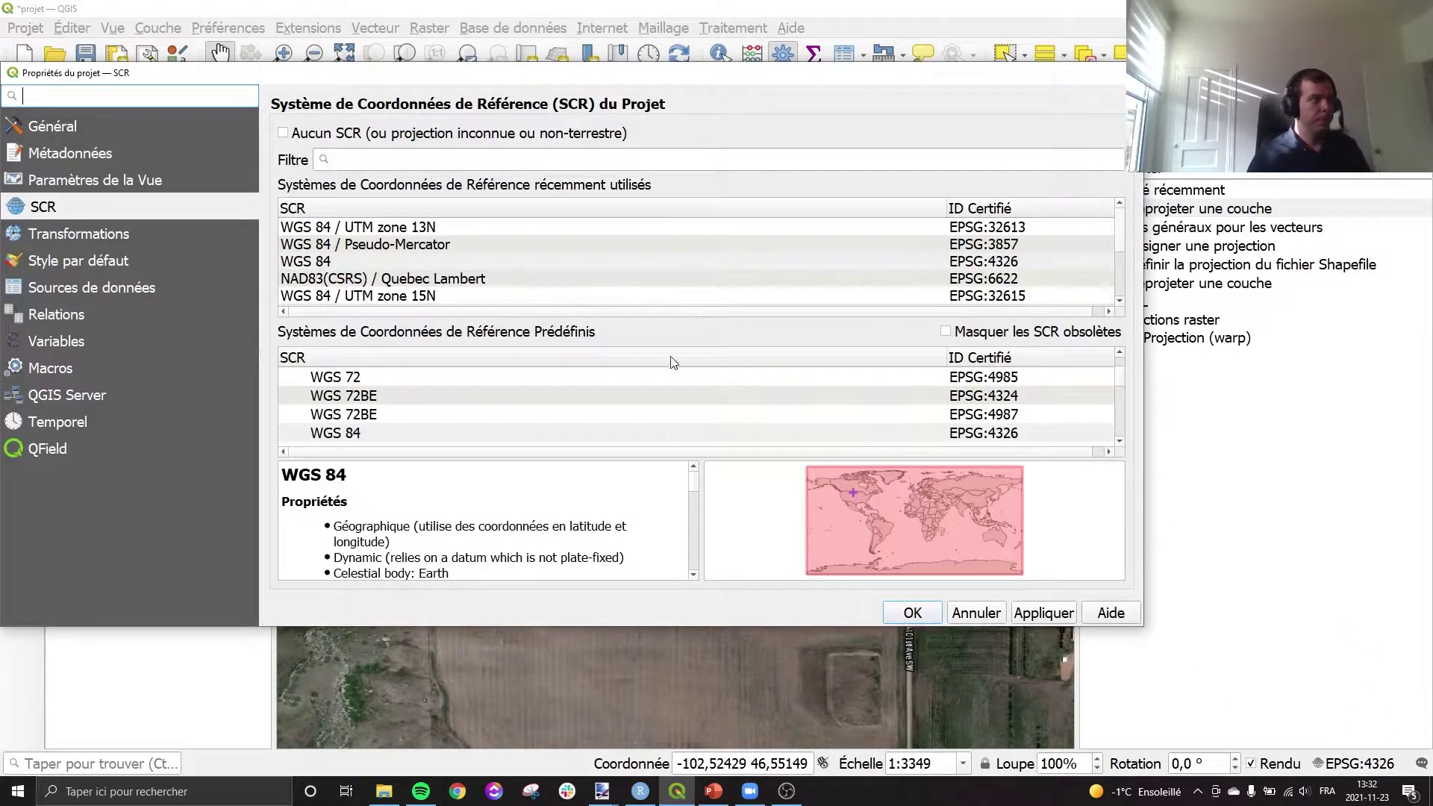
click(432, 228)
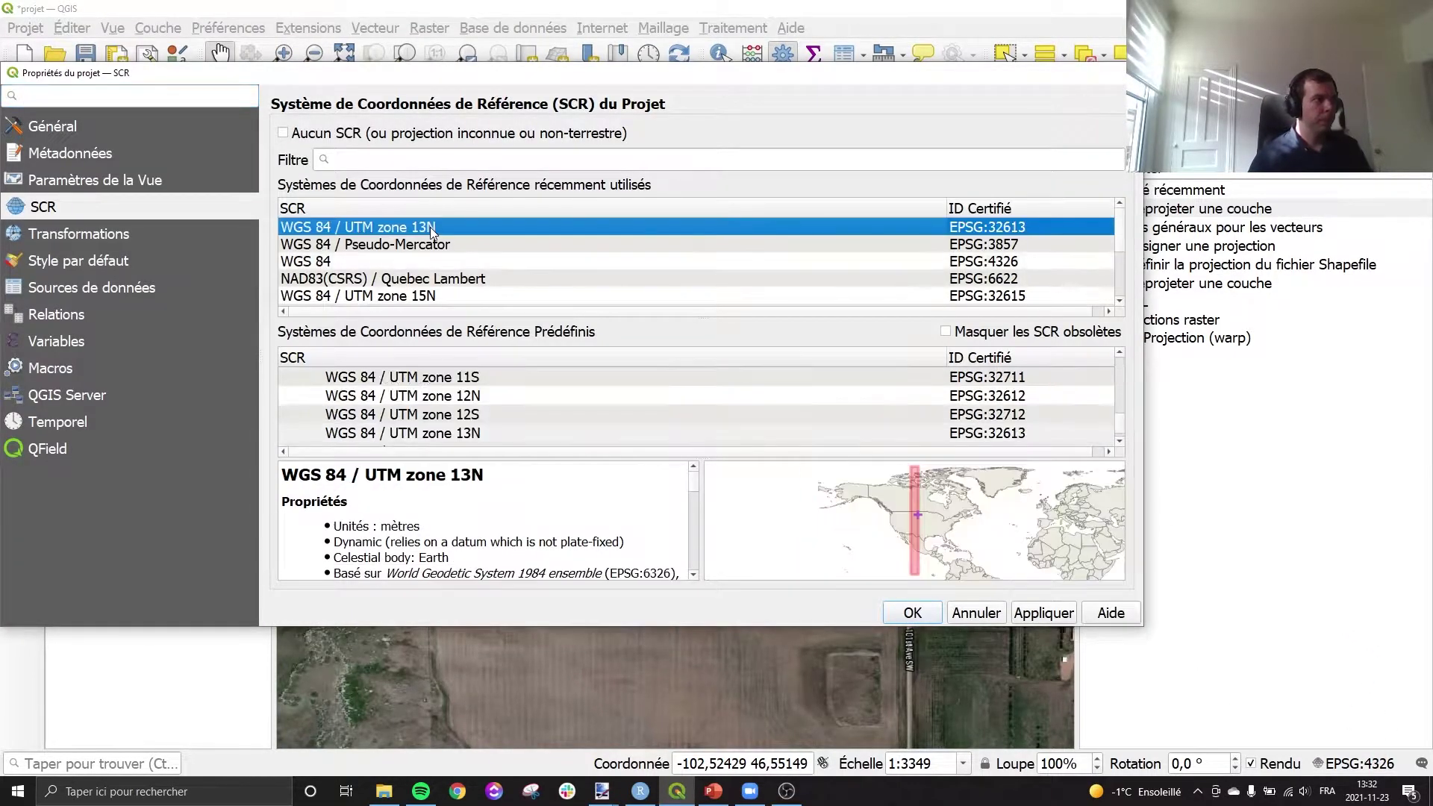
click(911, 613)
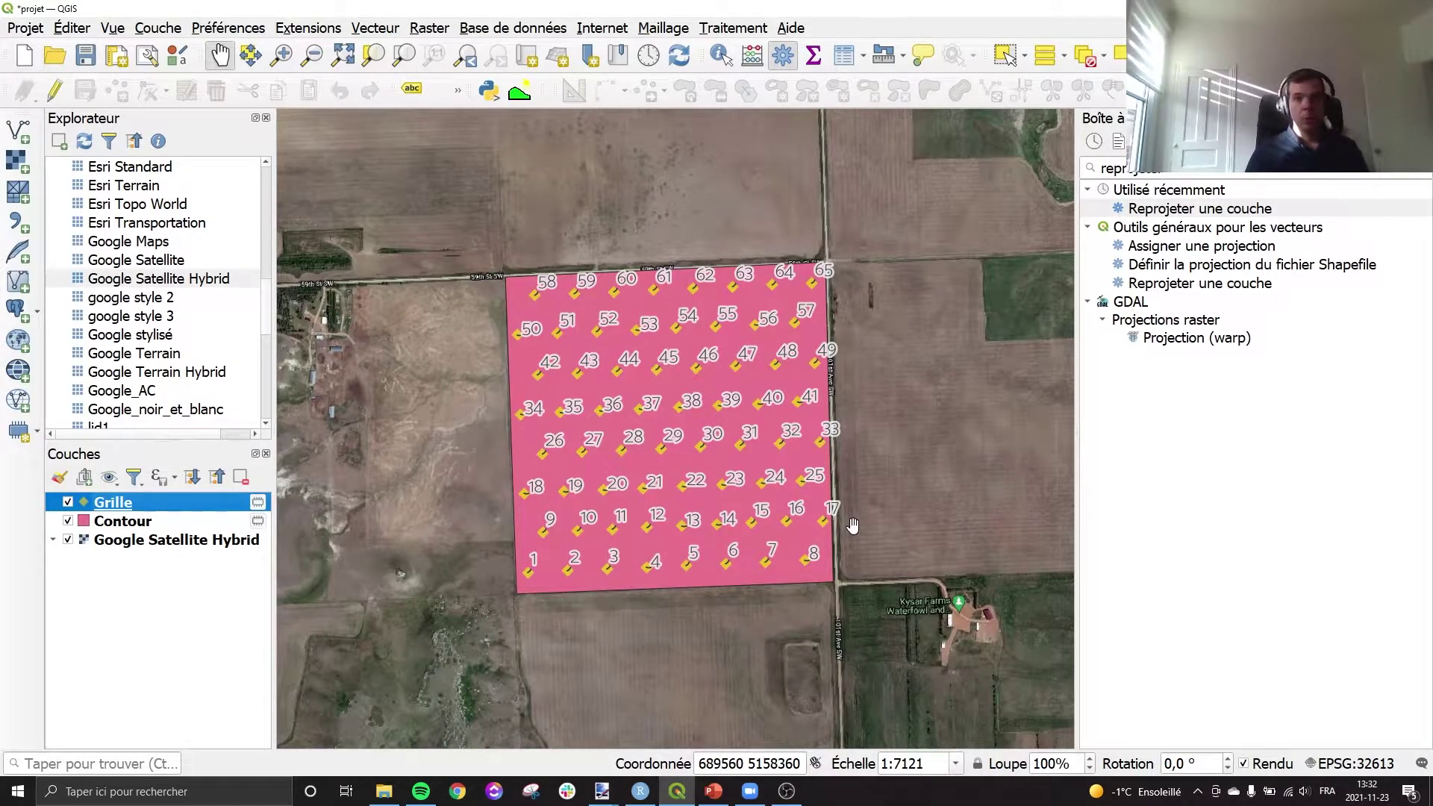
Change the Contour layer's symbol to the outline blue preset so the imagery shows through the field
drag(853, 525, 792, 554)
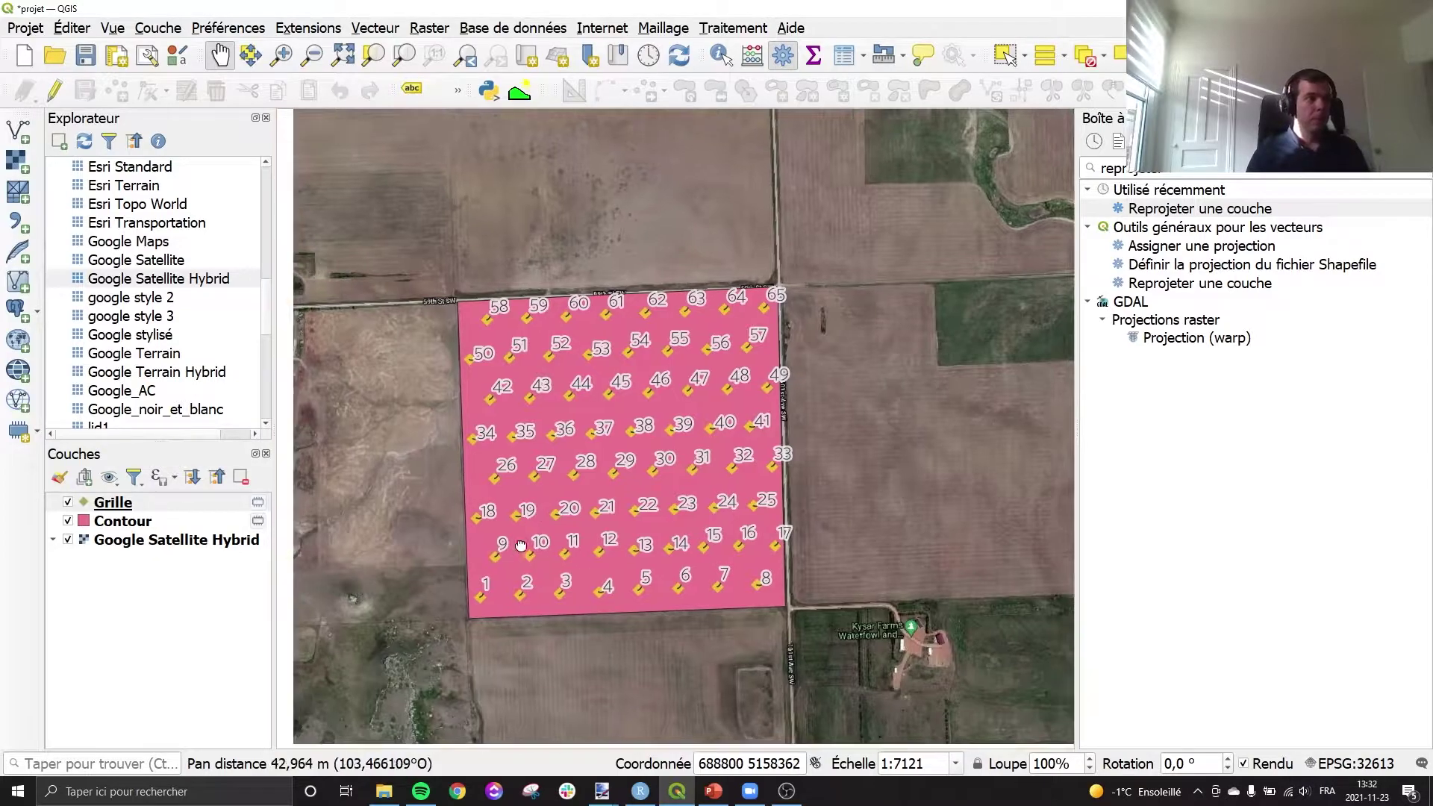
double_click(87, 521)
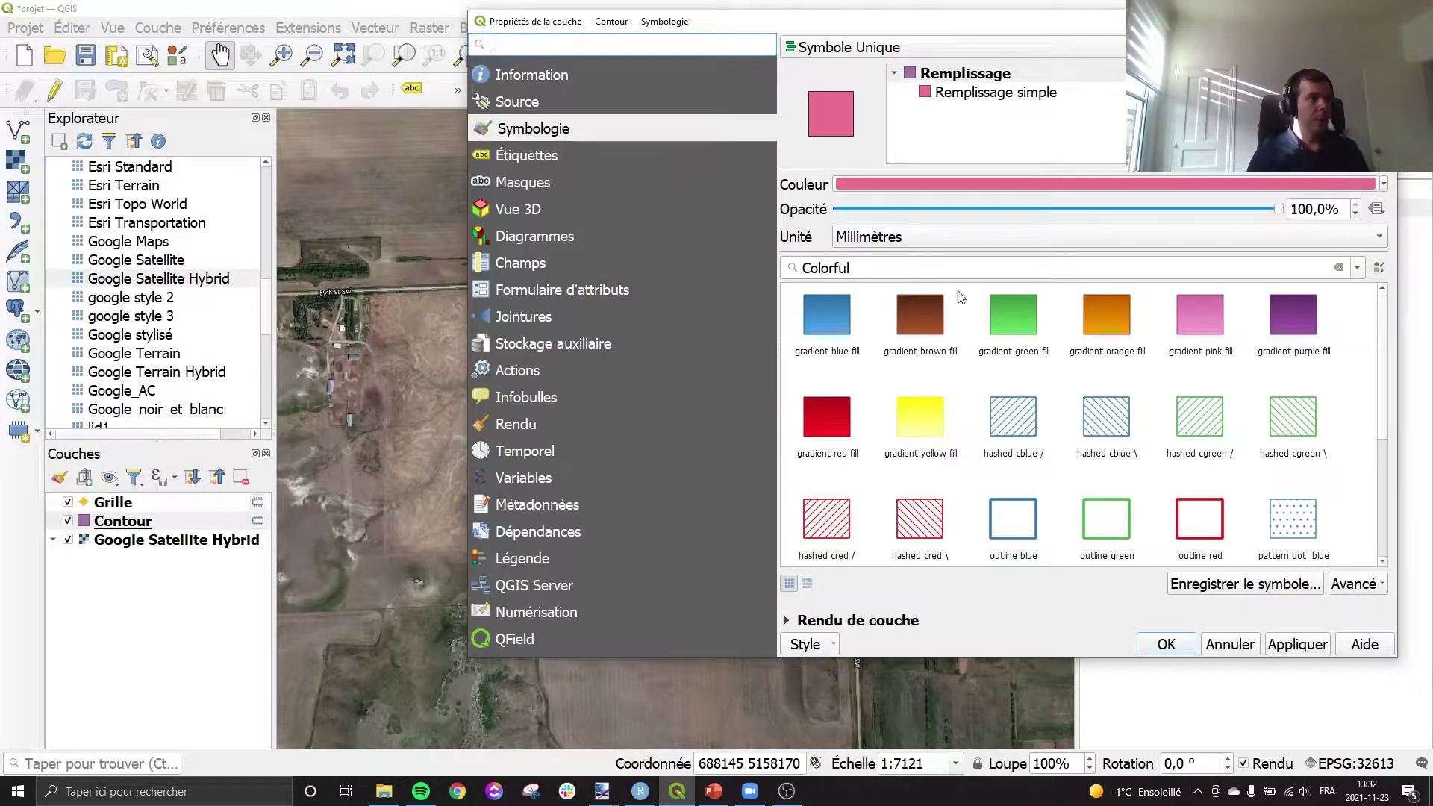
click(1035, 522)
click(1168, 652)
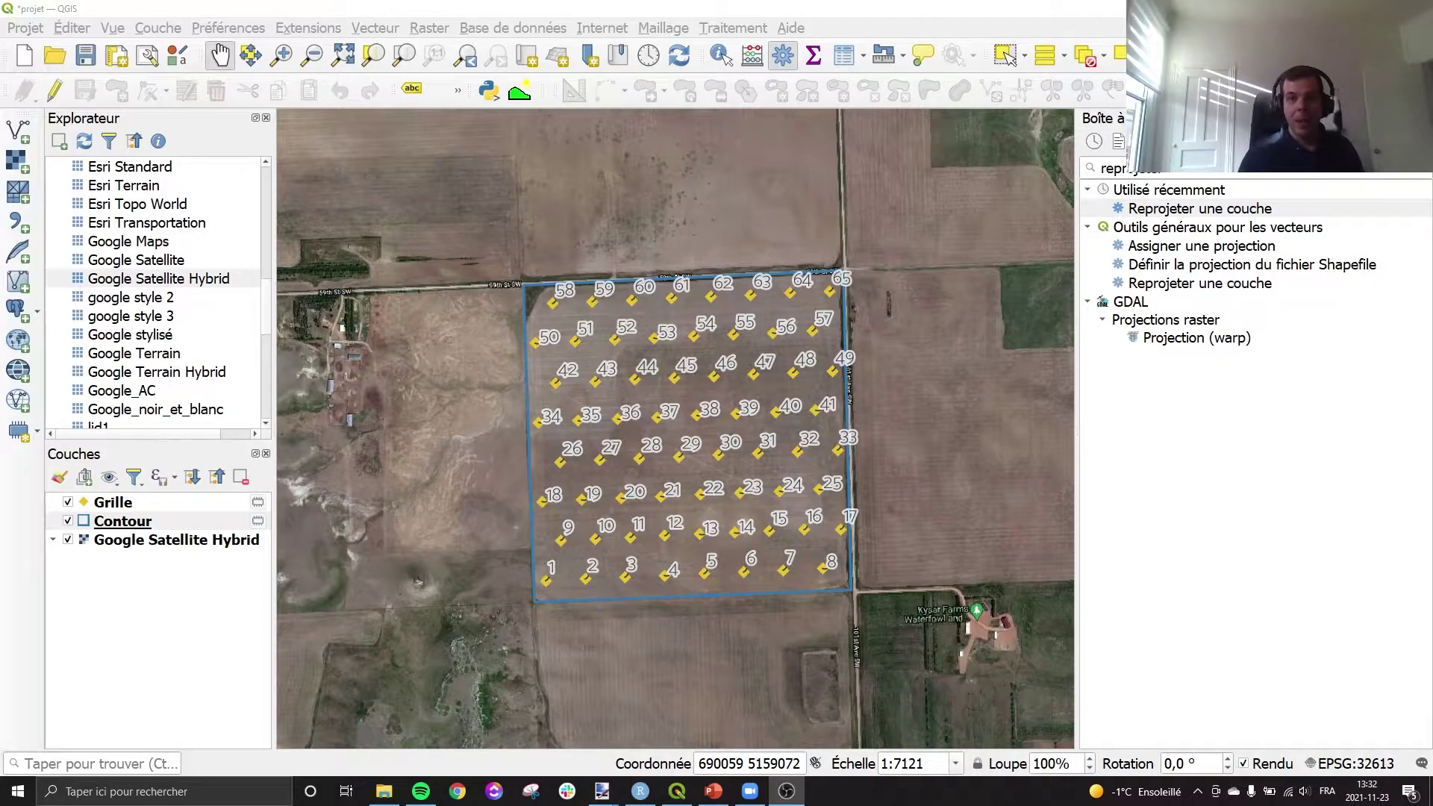
Open analyses_SOL-1234-F.xlsx from the exemple folder in Excel, dismiss the Google Drive notice and maximize the workbook
click(385, 792)
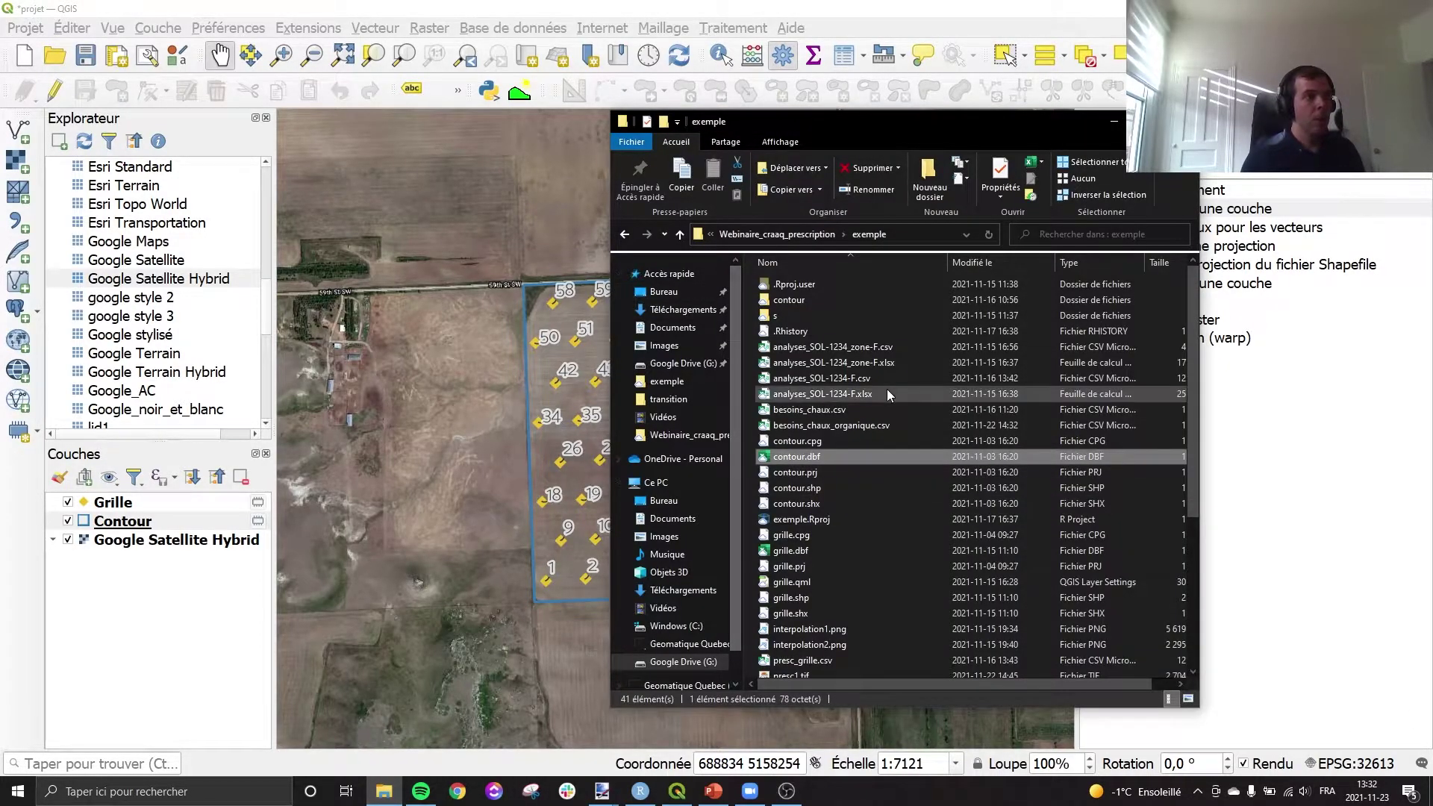
click(888, 393)
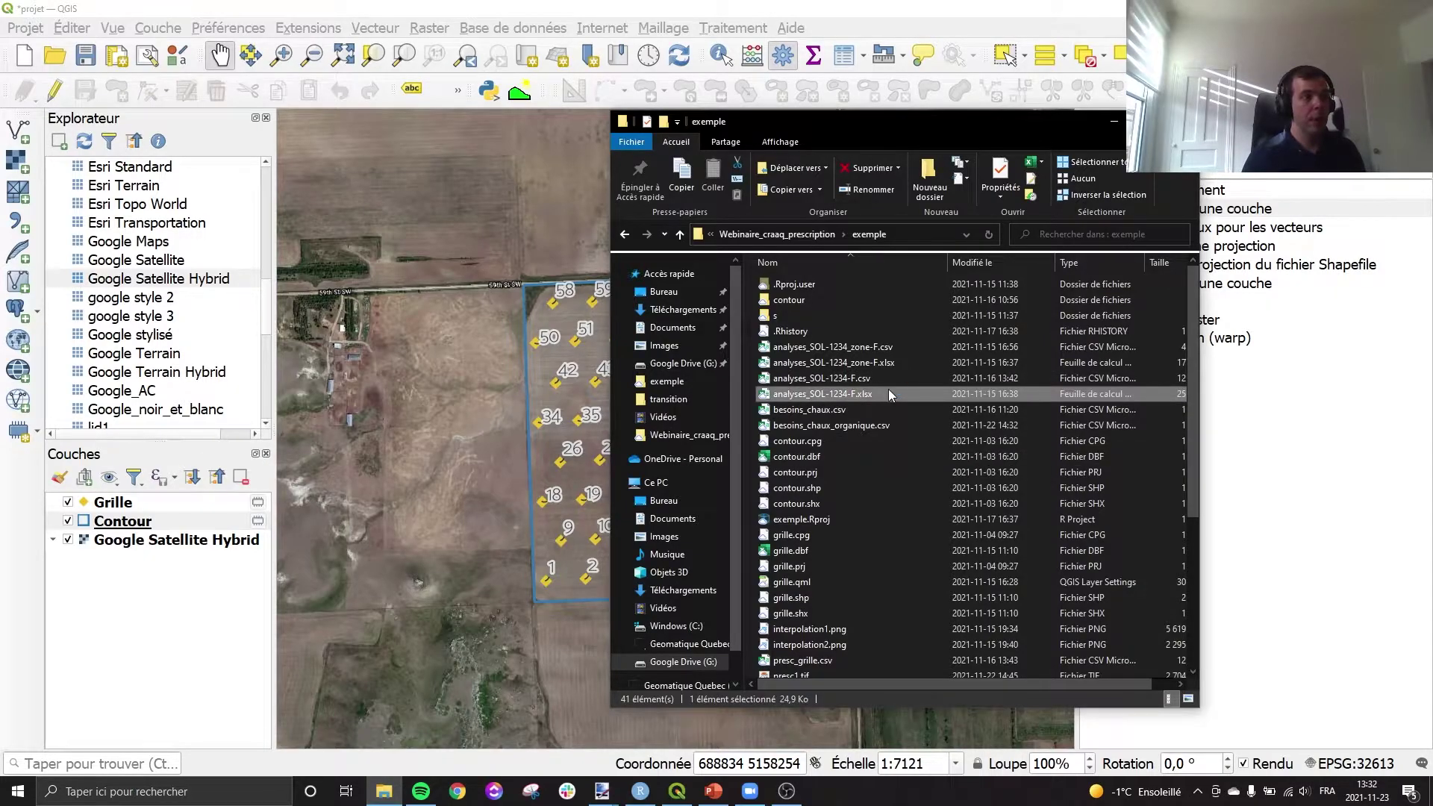
double_click(887, 393)
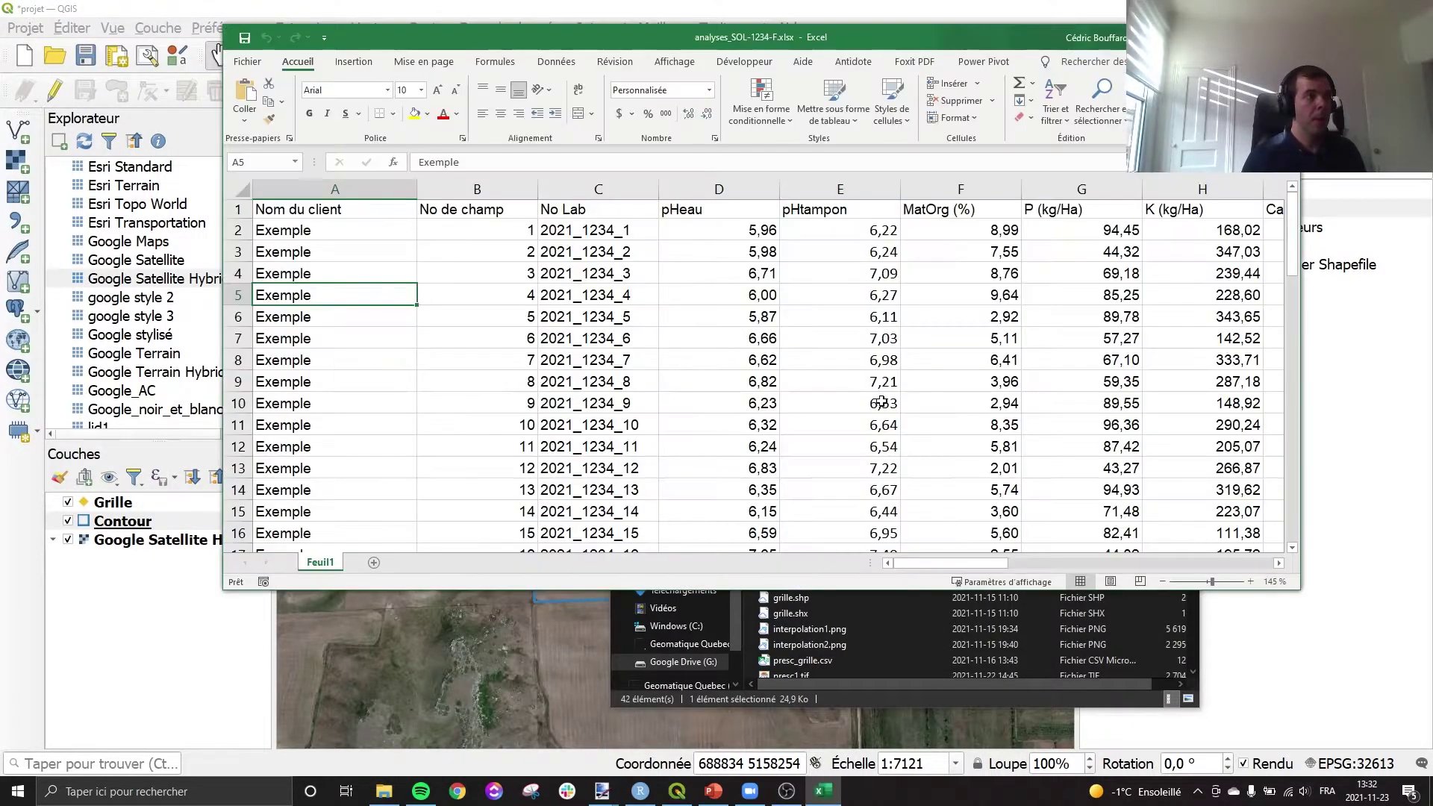
click(571, 381)
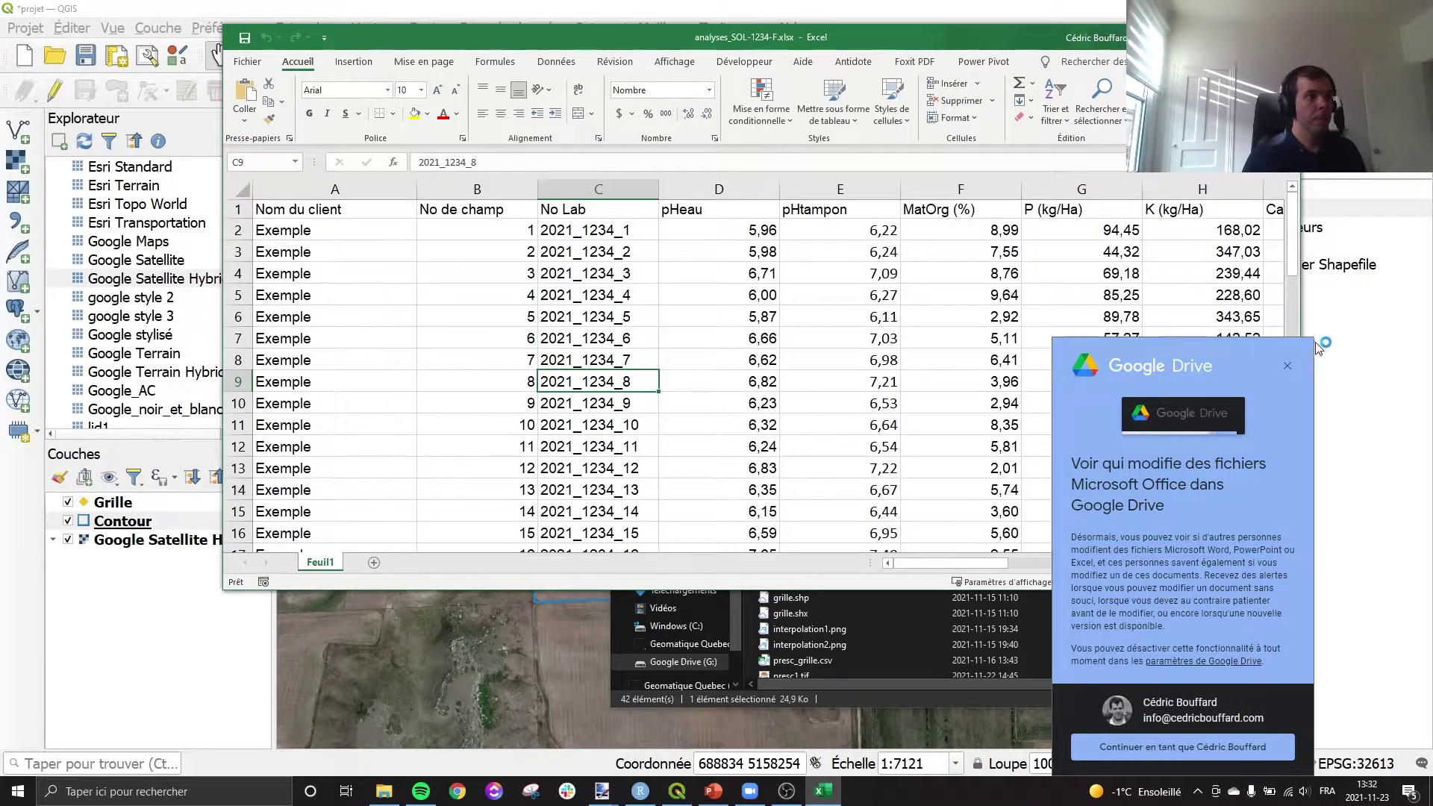
click(1286, 365)
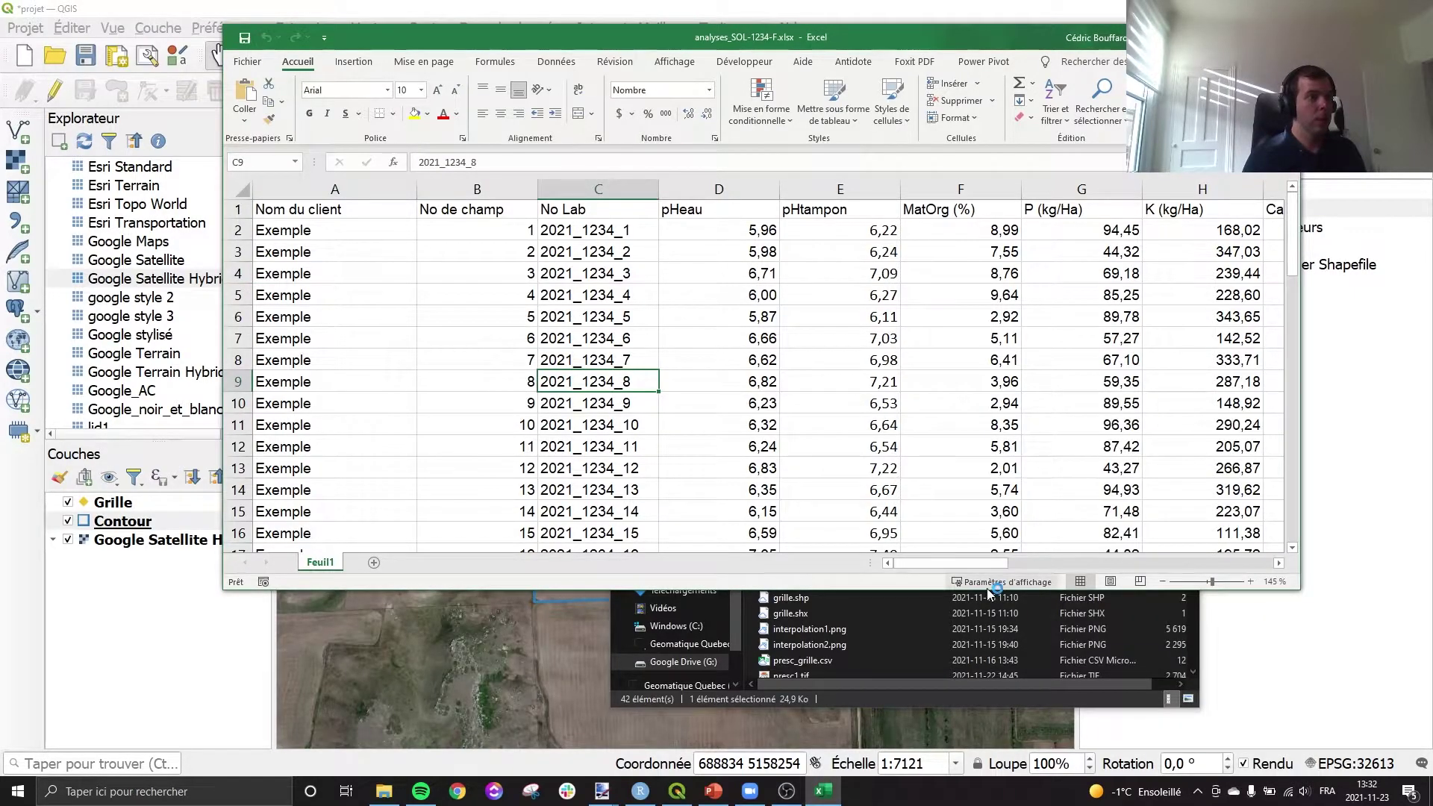
key(super+Up)
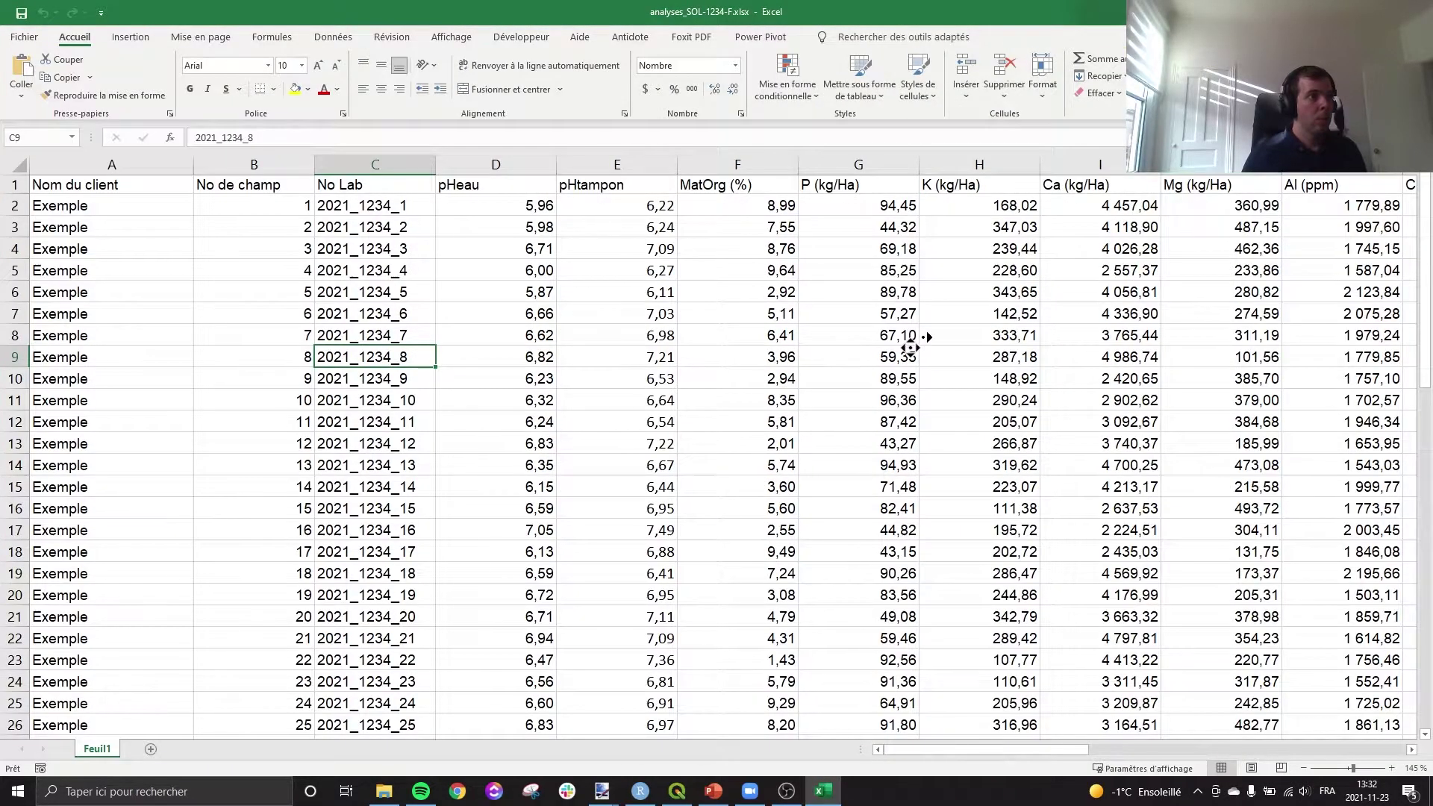
Examine the soil analysis columns and the No de champ identifiers through the whole sheet
scroll(911, 340, right, 3)
drag(1023, 754, 730, 733)
click(351, 216)
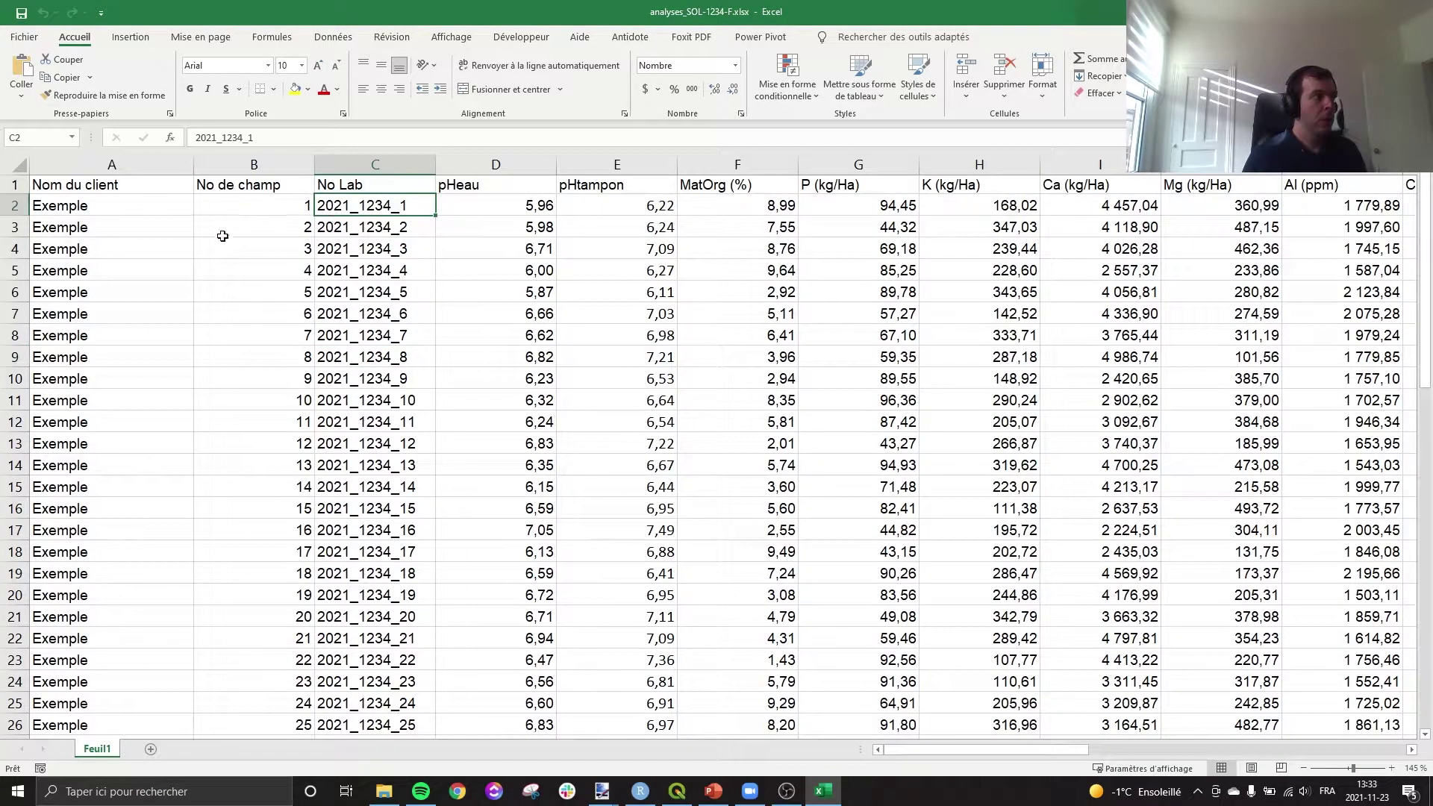
click(226, 210)
drag(233, 204, 275, 659)
scroll(273, 657, down, 7)
scroll(273, 655, down, 9)
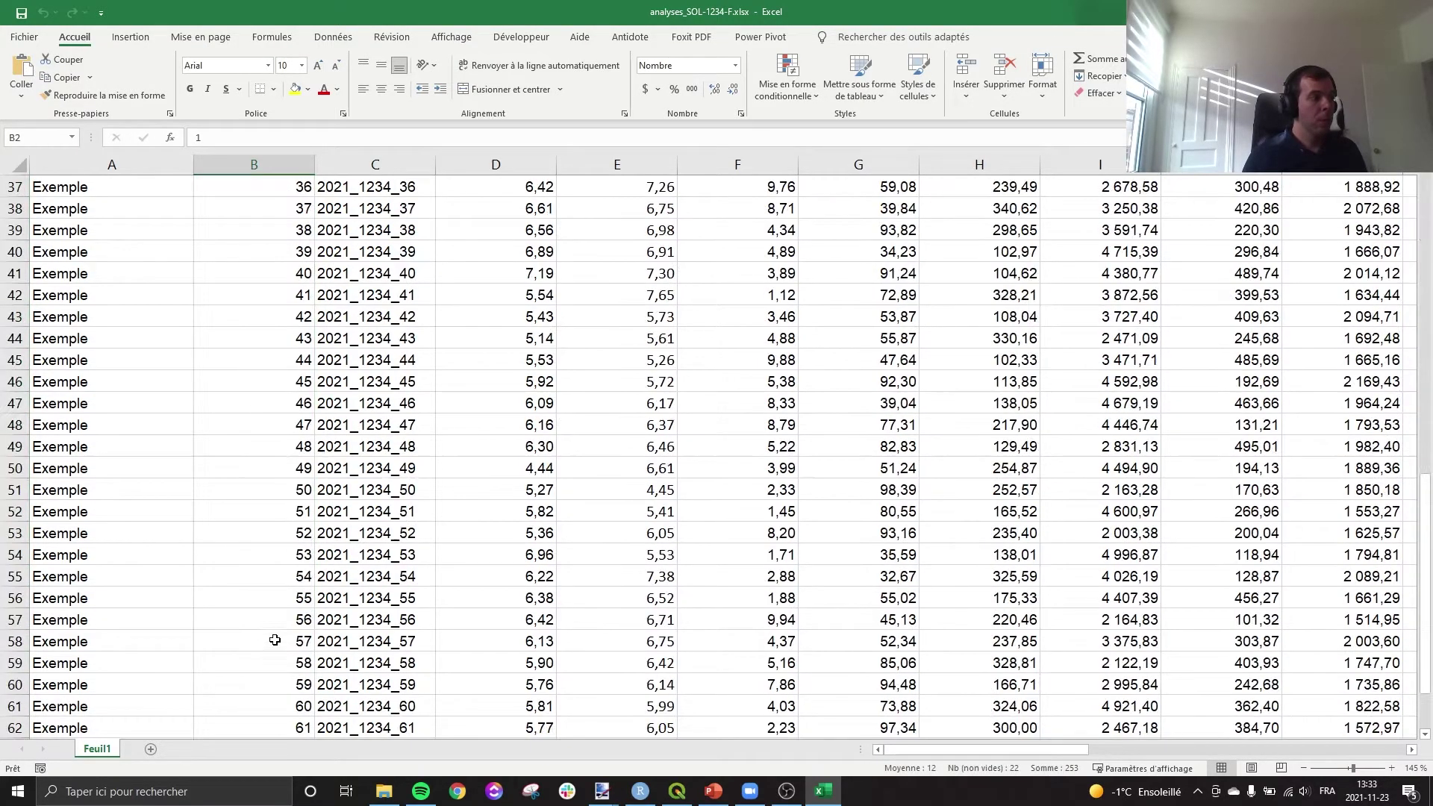
scroll(278, 640, up, 16)
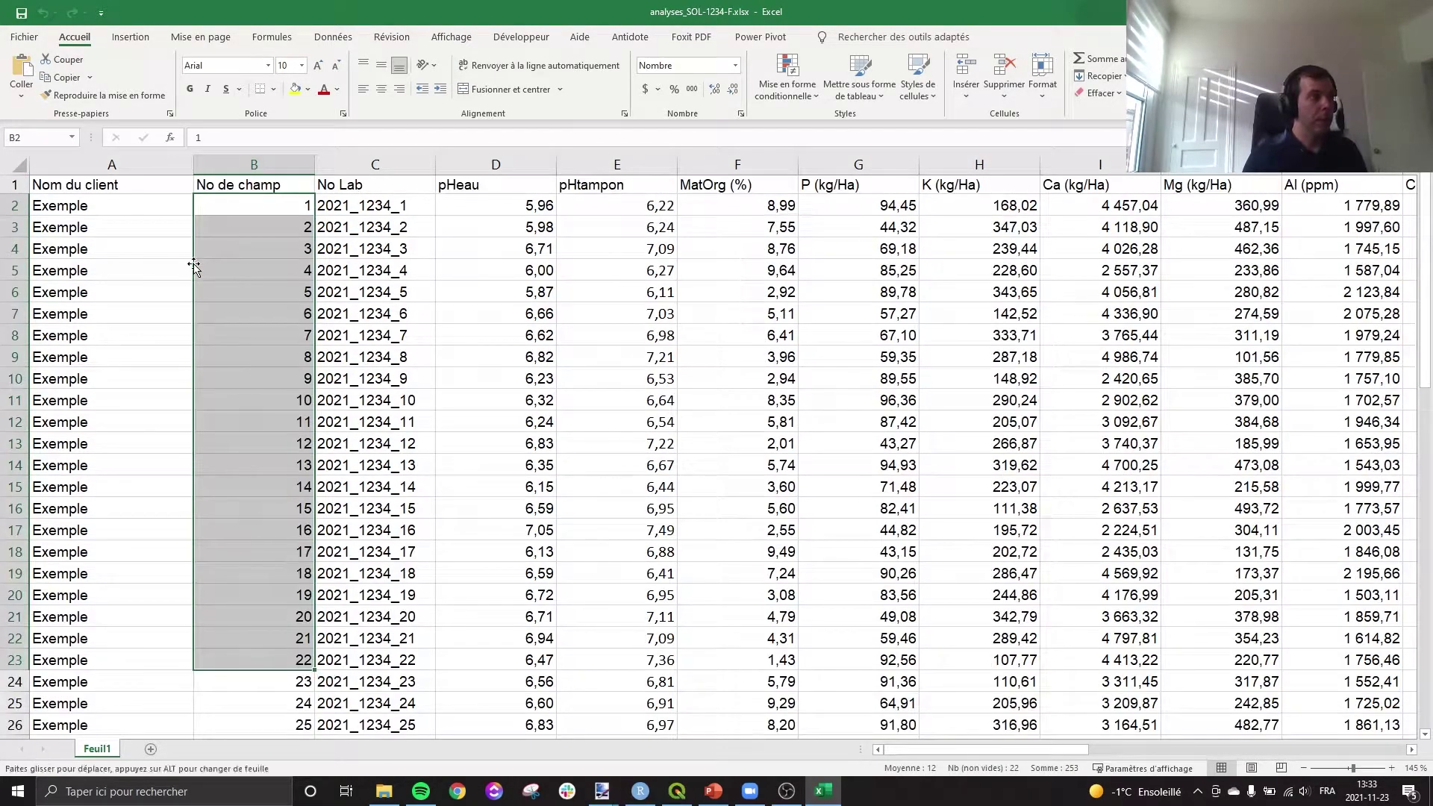
Try entering pts1 in the first No de champ cell, B2, and undo the entry
click(265, 208)
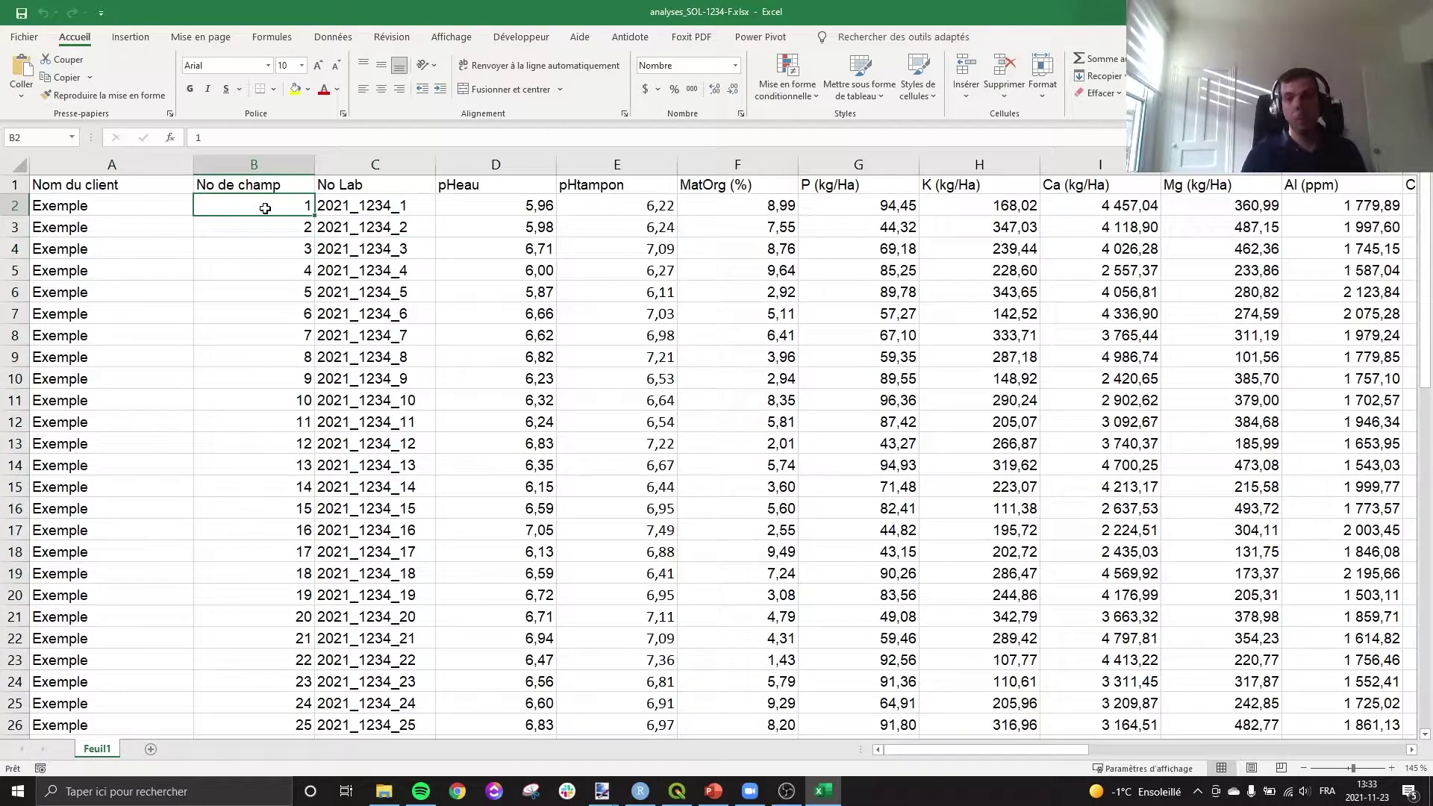
text(pt)
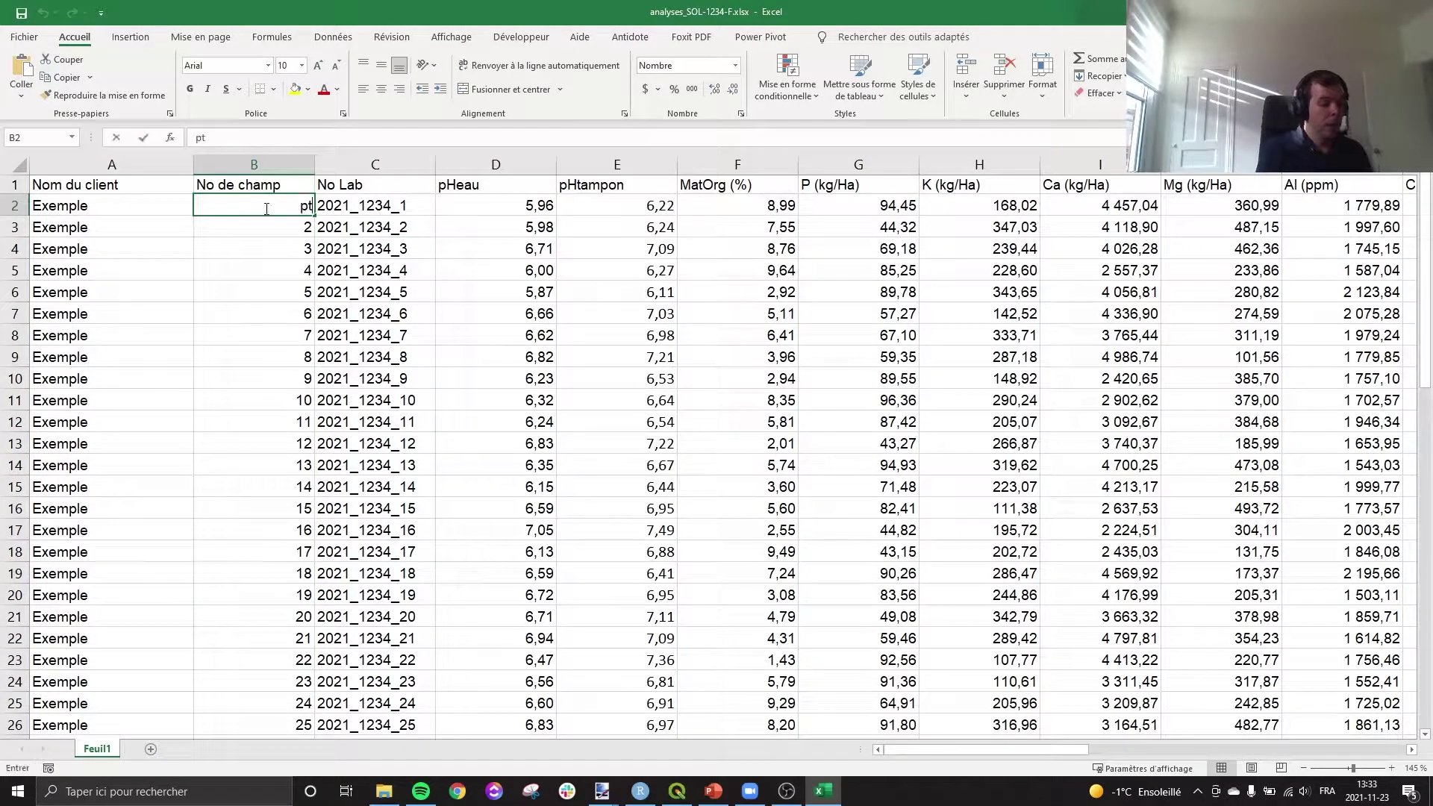
text(s1)
key(Return)
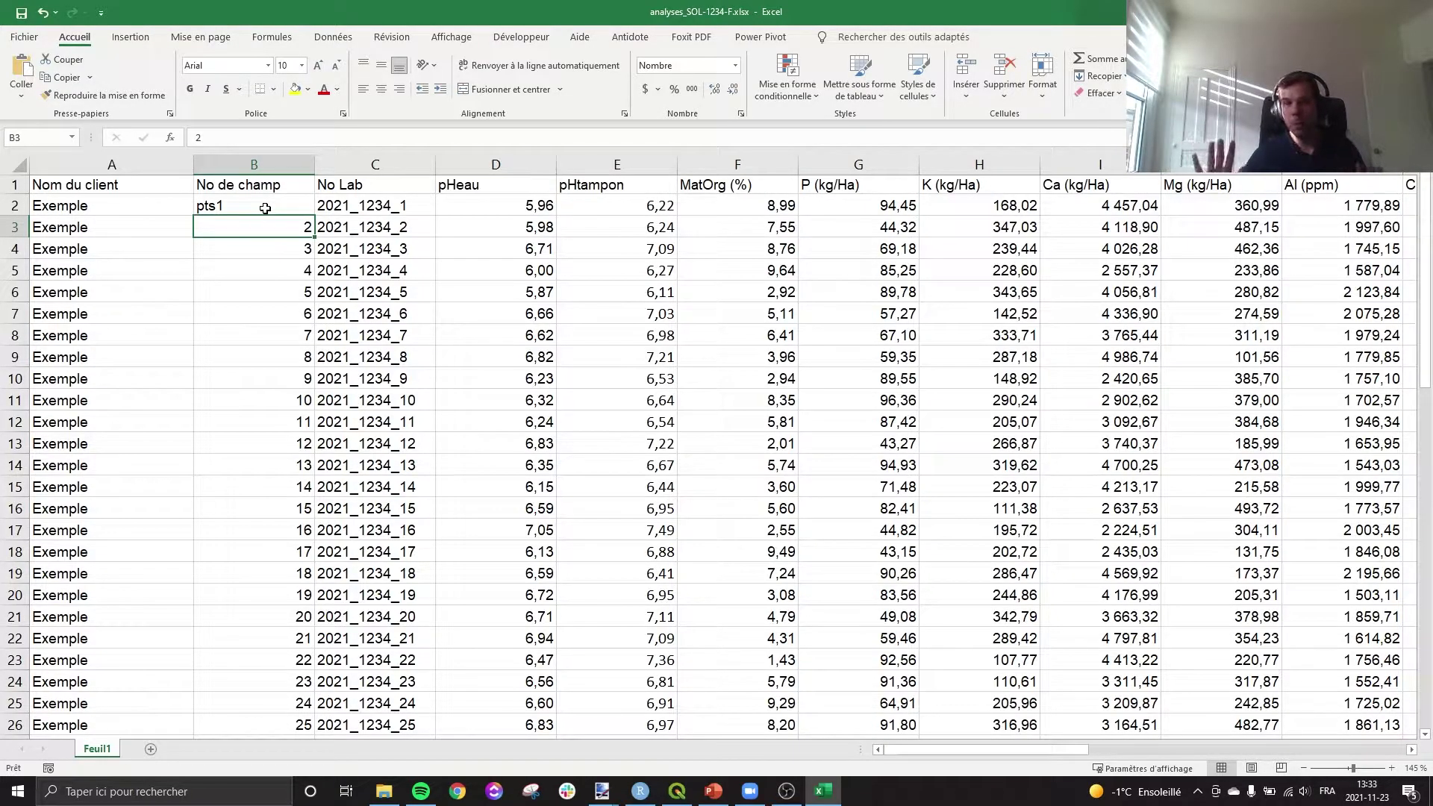
key(ctrl+z)
click(295, 332)
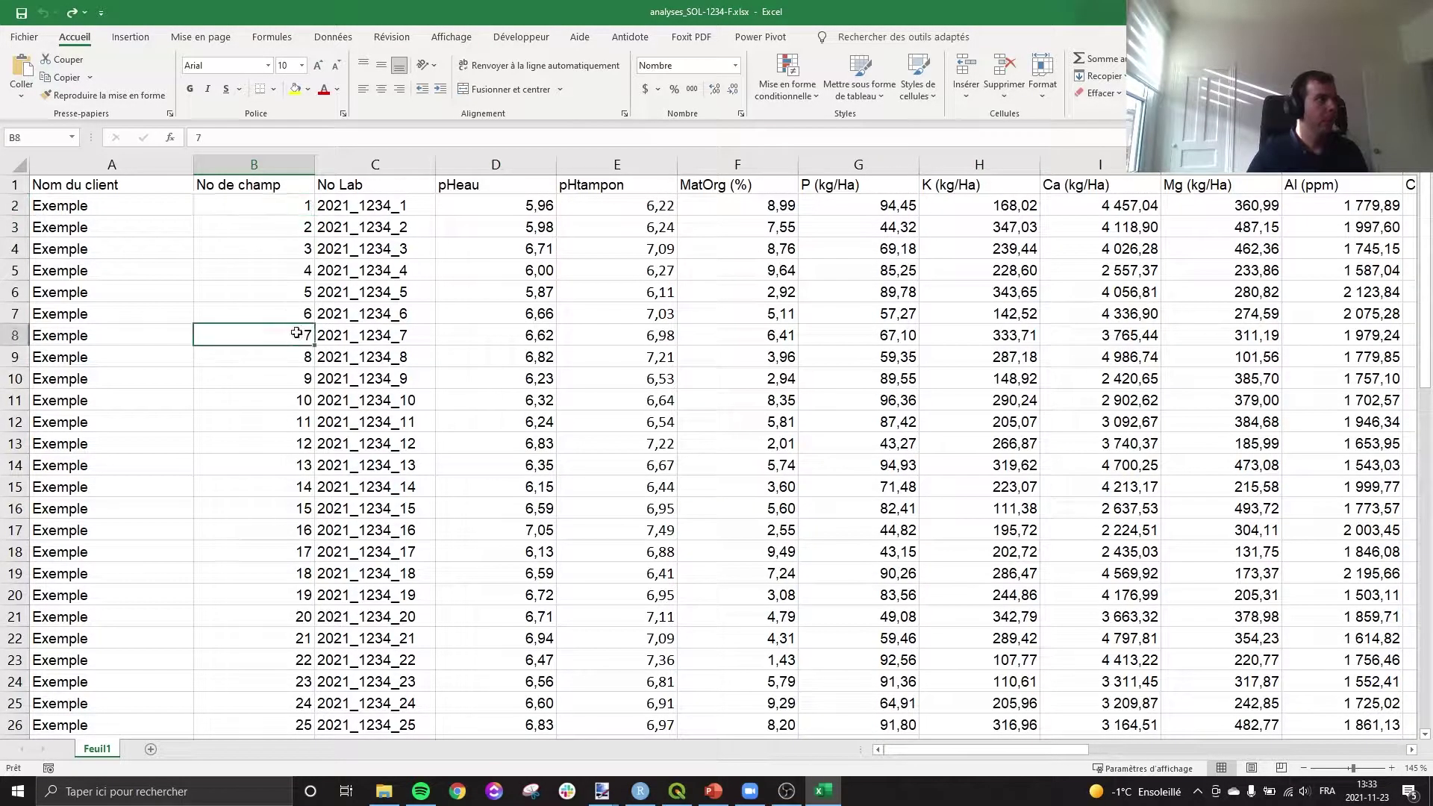
Save the workbook to the exemple folder as analyses_SOL-1234-F.csv in CSV UTF-8 format, replacing the existing file, and close Excel
click(23, 37)
click(78, 233)
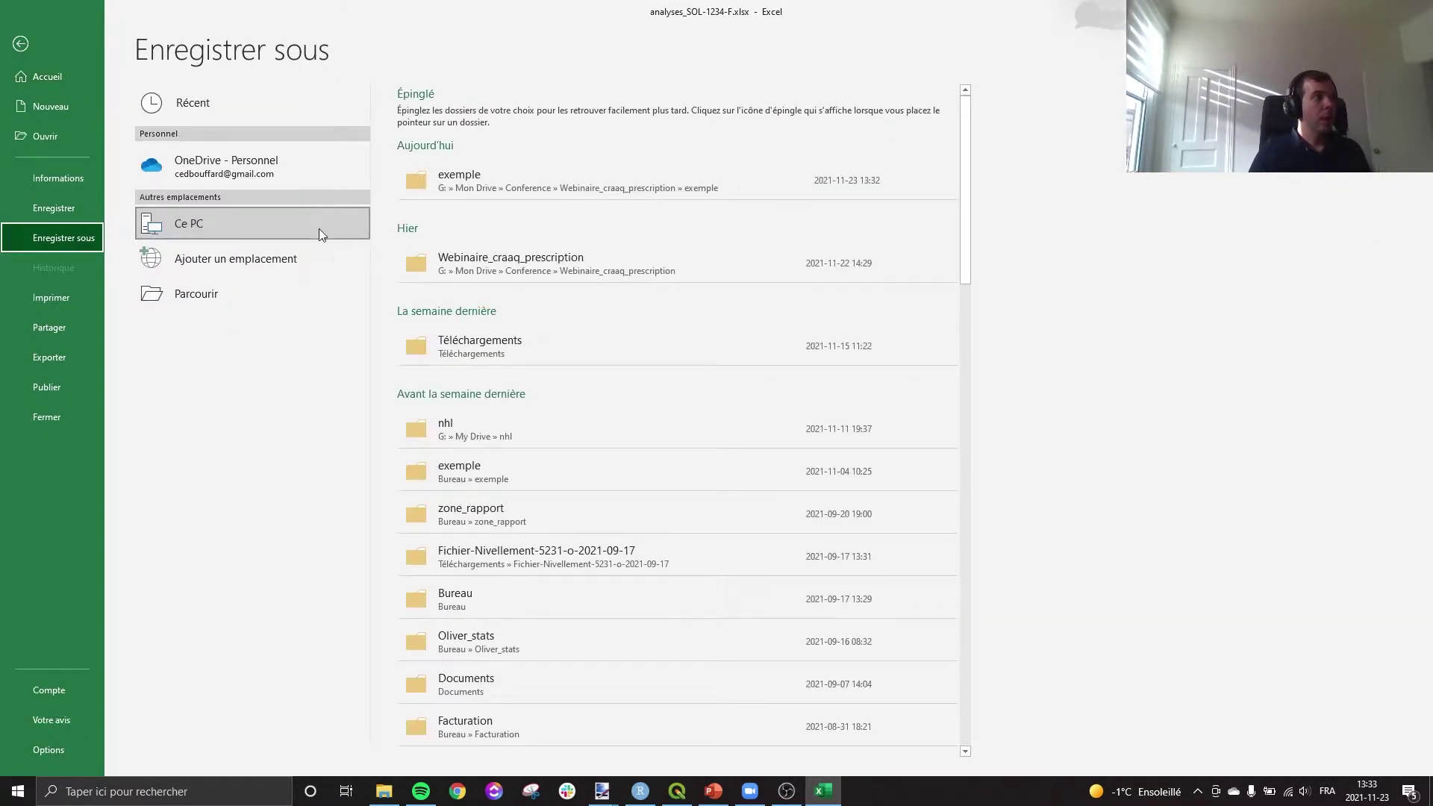
click(494, 177)
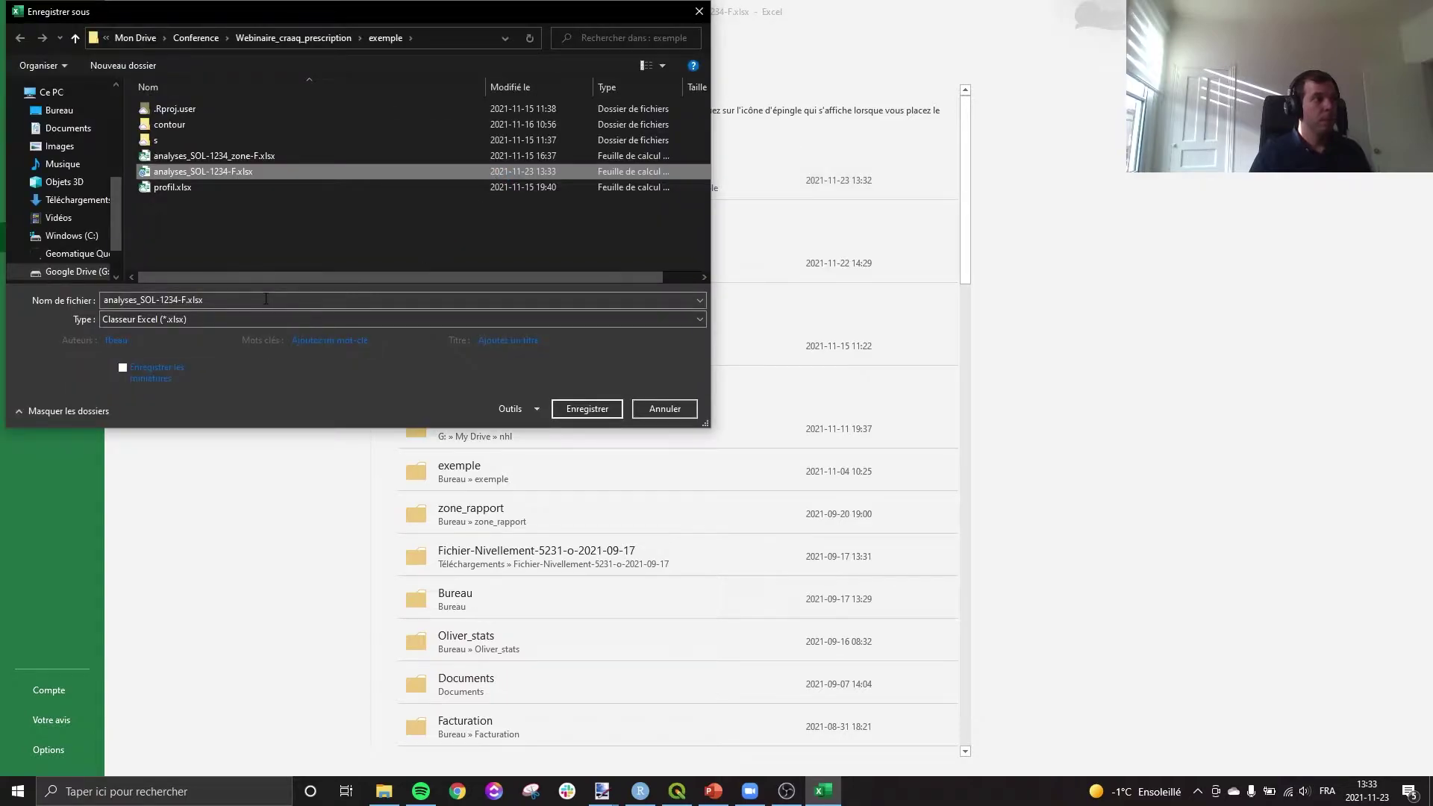
click(268, 319)
key(Down)
key(Down)
key(Down)
key(Down)
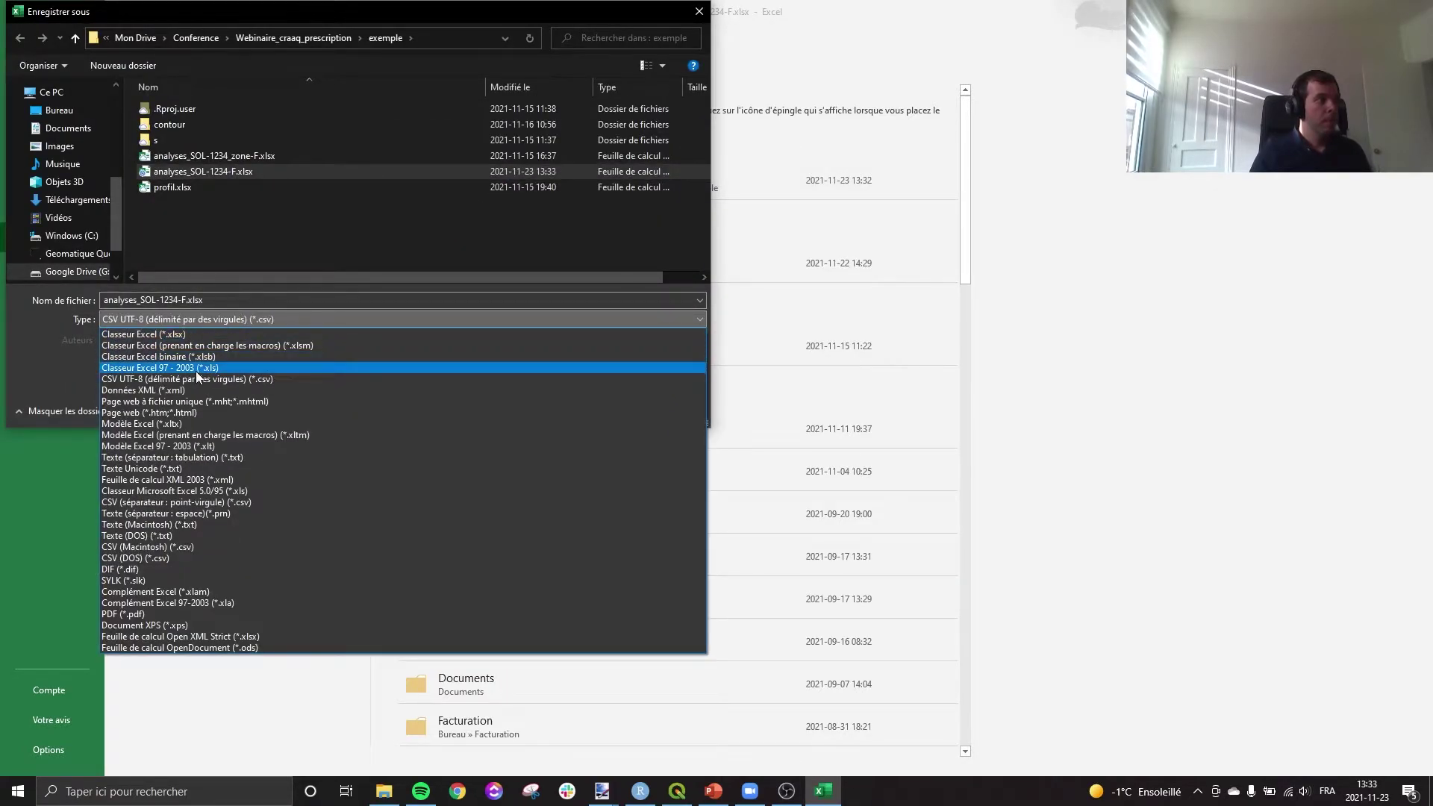
click(195, 381)
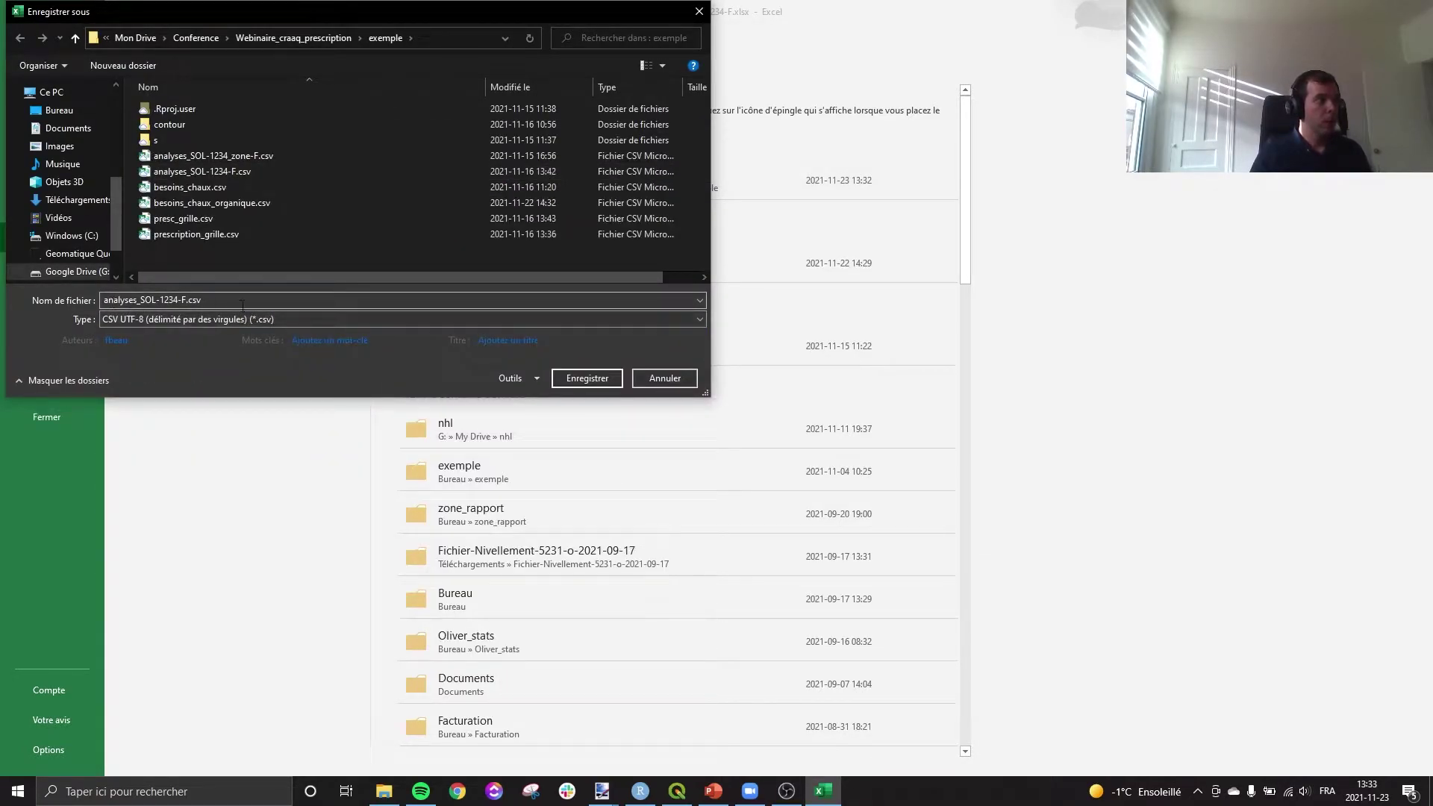
click(578, 377)
click(769, 399)
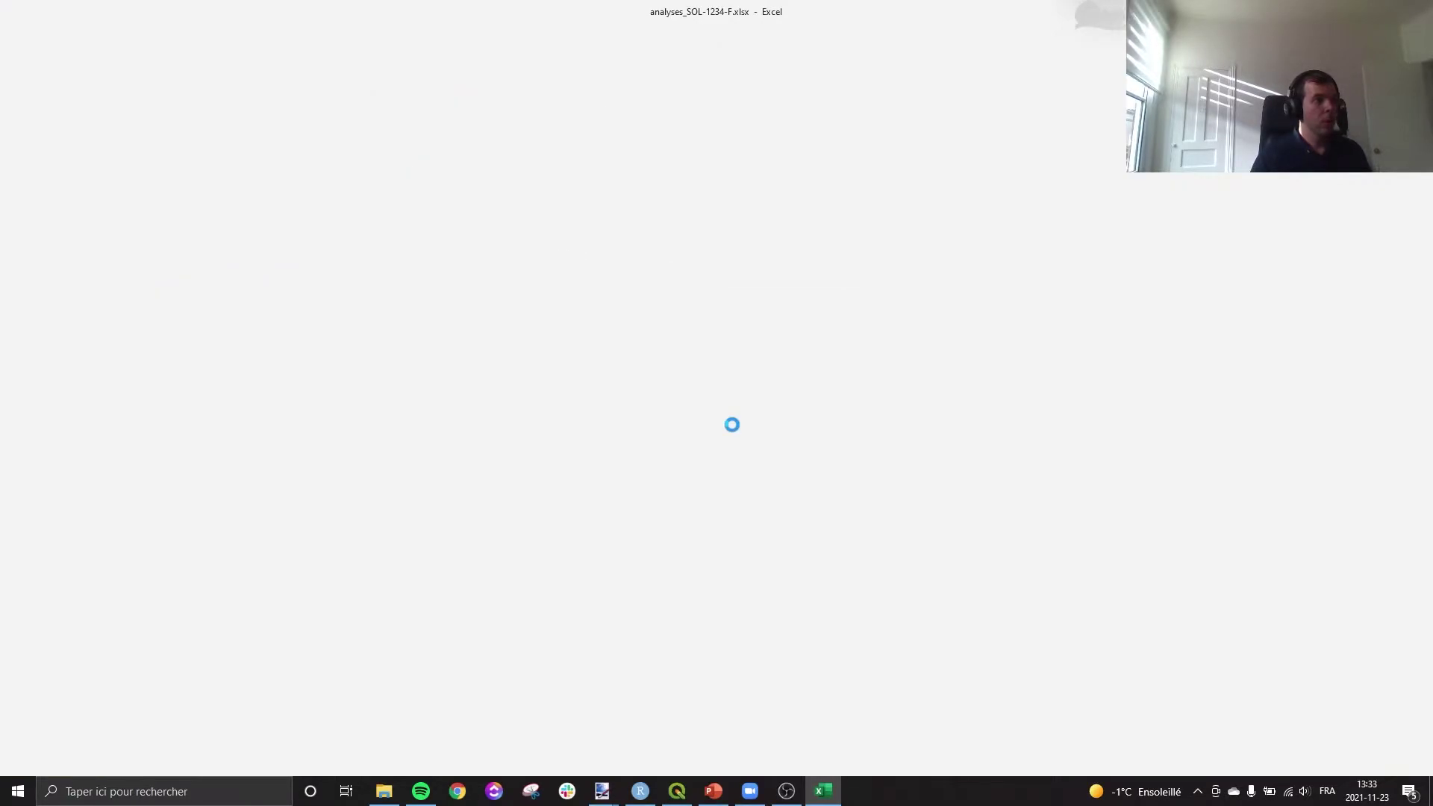
key(alt+F4)
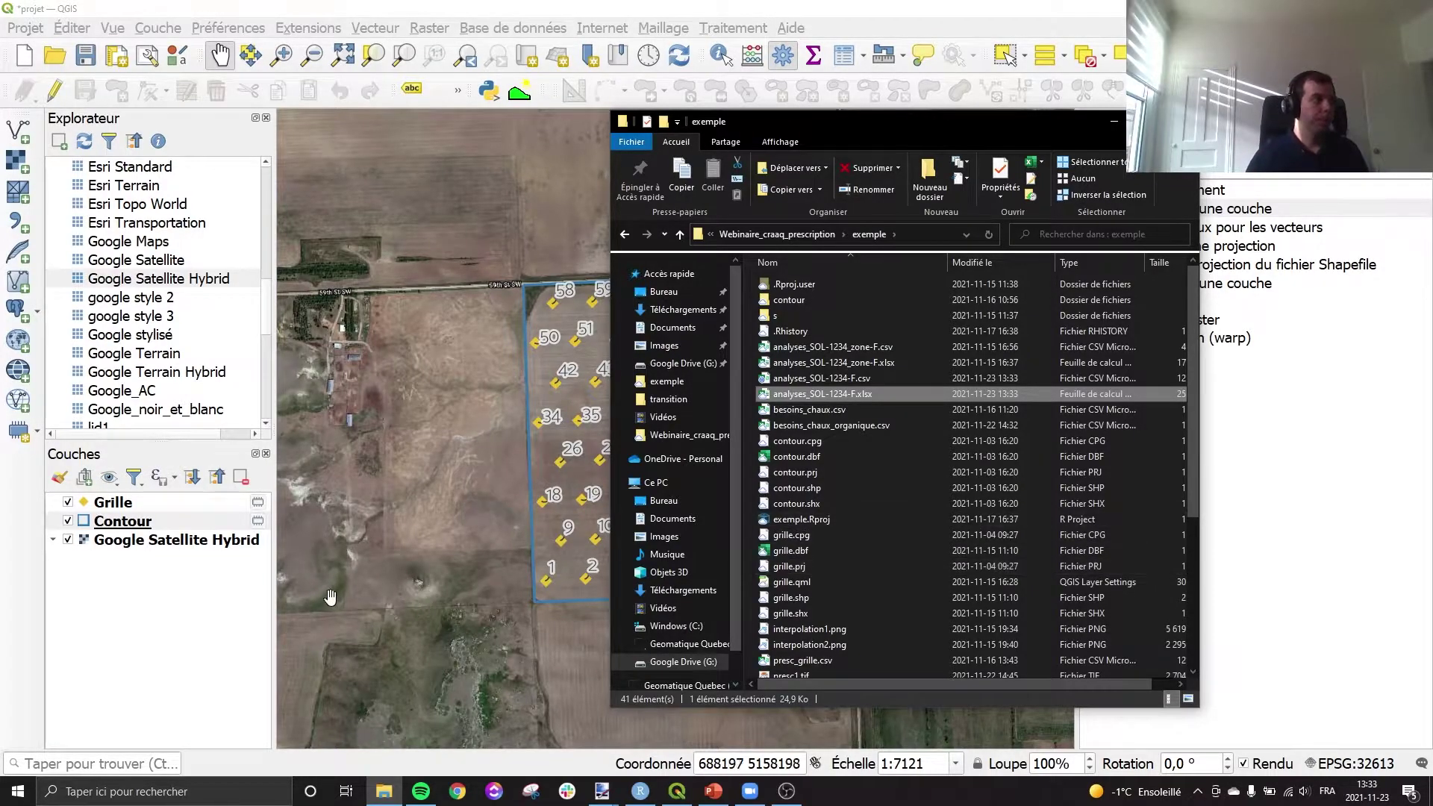
Switch to QGIS, start adding a delimited text layer, and choose analyses_SOL-1234-F.csv from the exemple folder as its source
click(231, 601)
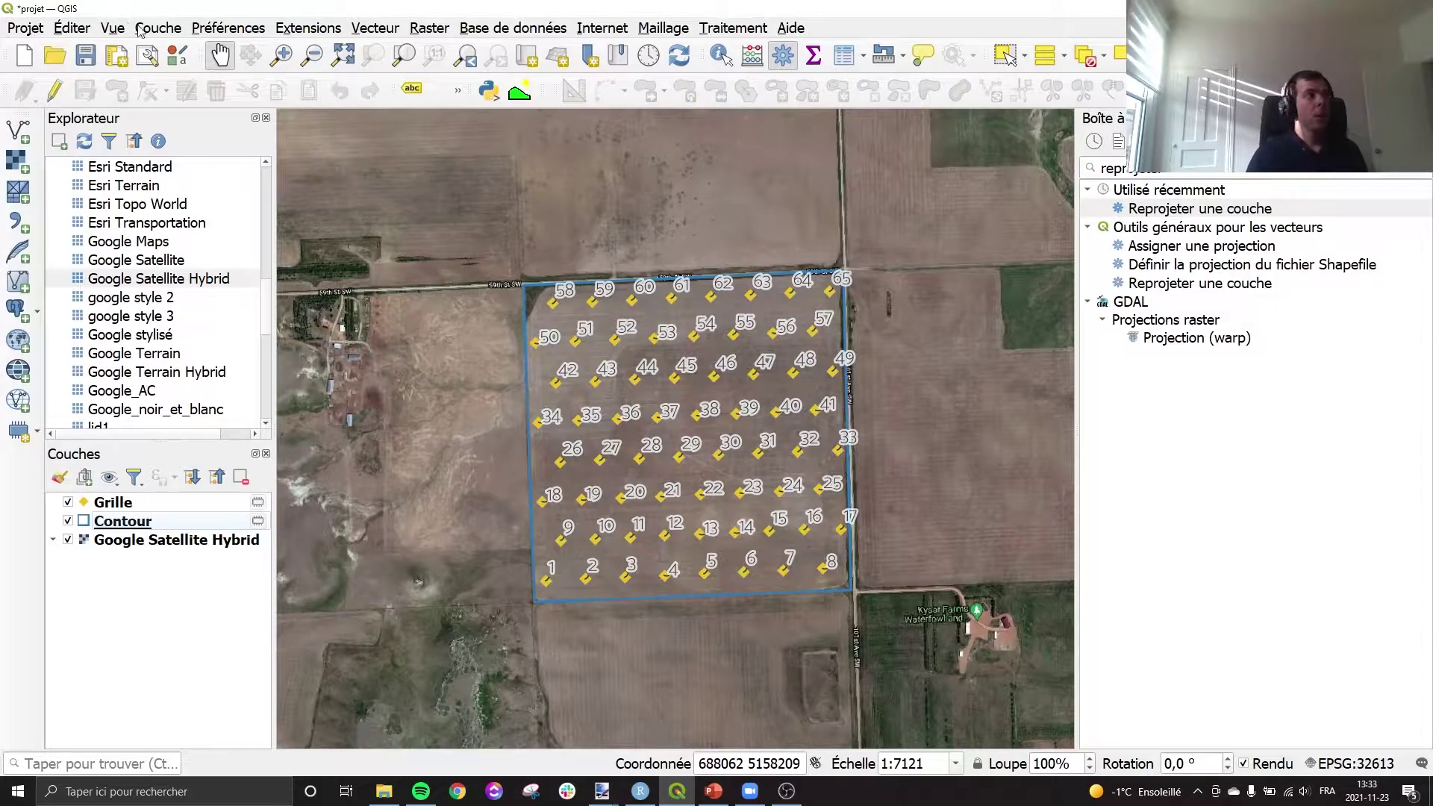
click(144, 31)
mouse_move(173, 100)
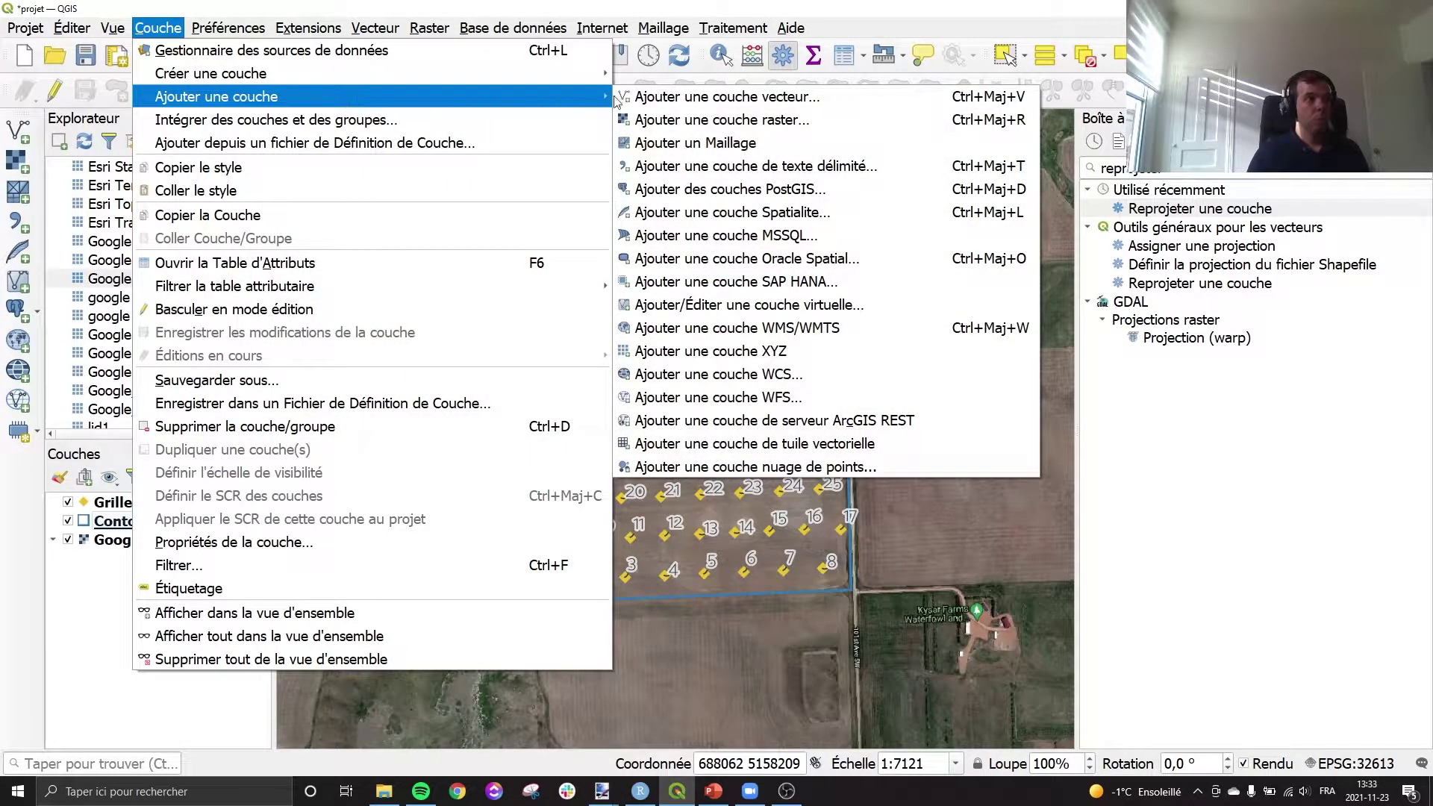
click(821, 171)
drag(808, 164, 738, 108)
click(1015, 142)
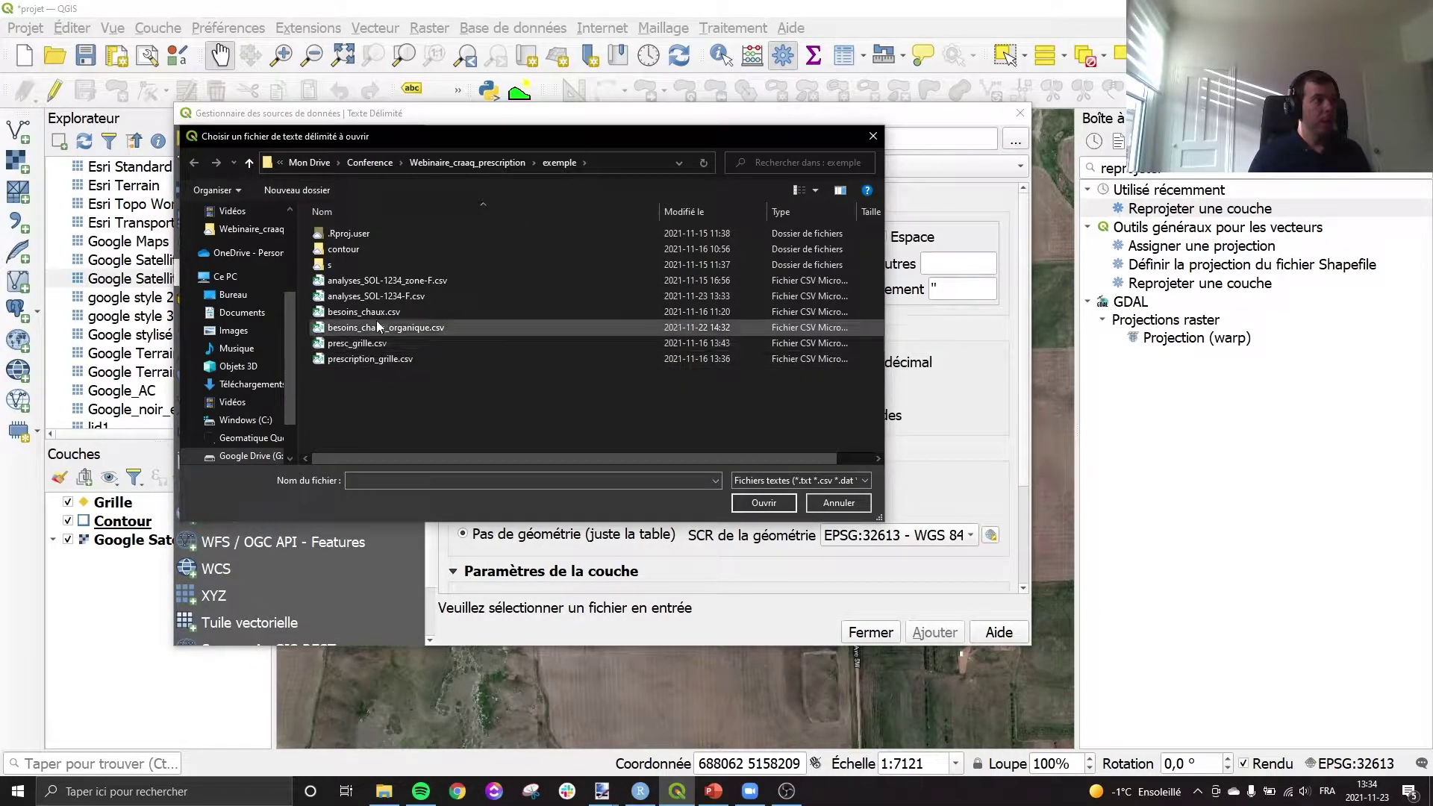
double_click(379, 297)
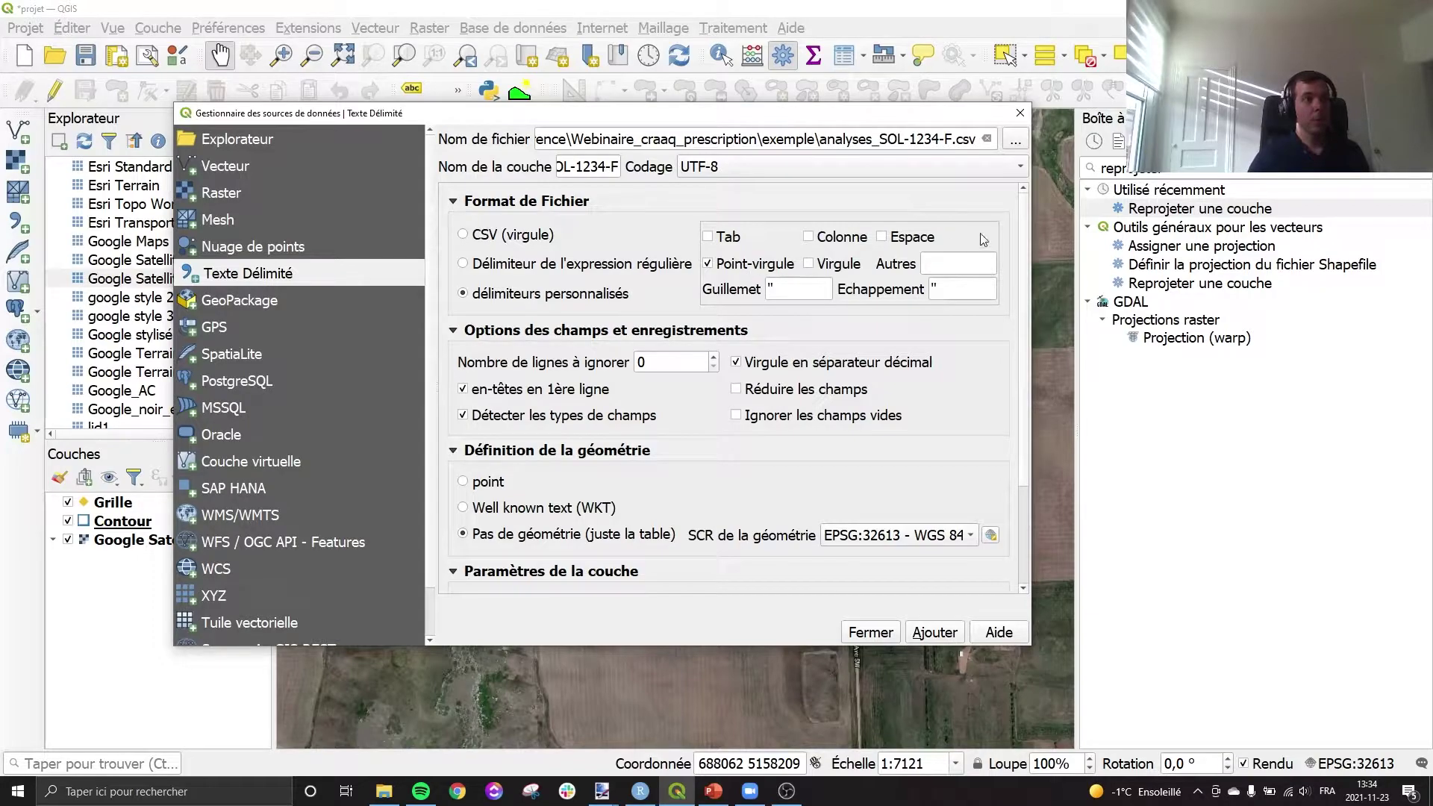
Check the semicolon delimiter, decimal comma and sample data, then add the CSV as a table without geometry and close the data source manager
scroll(1030, 261, down, 3)
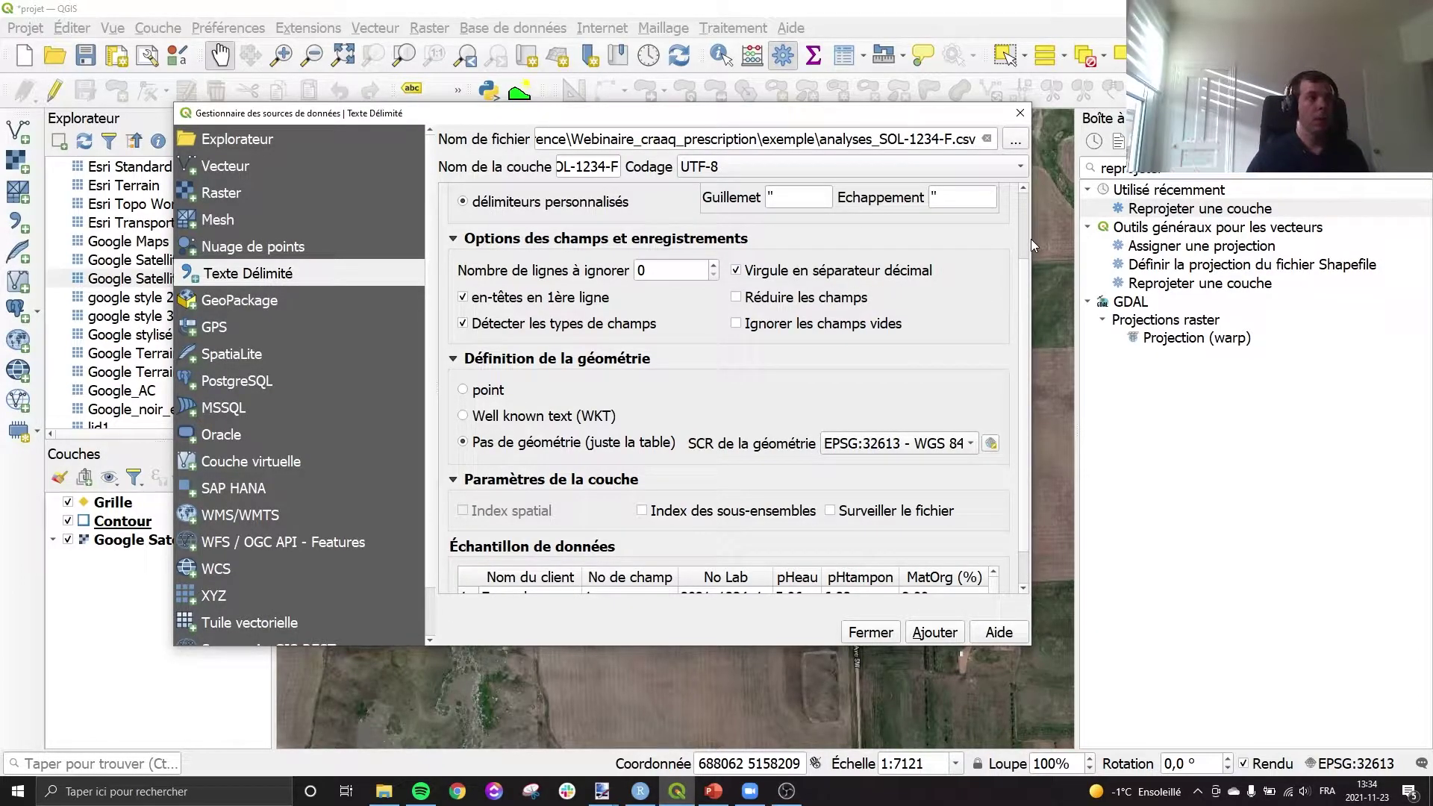
scroll(1023, 244, up, 1)
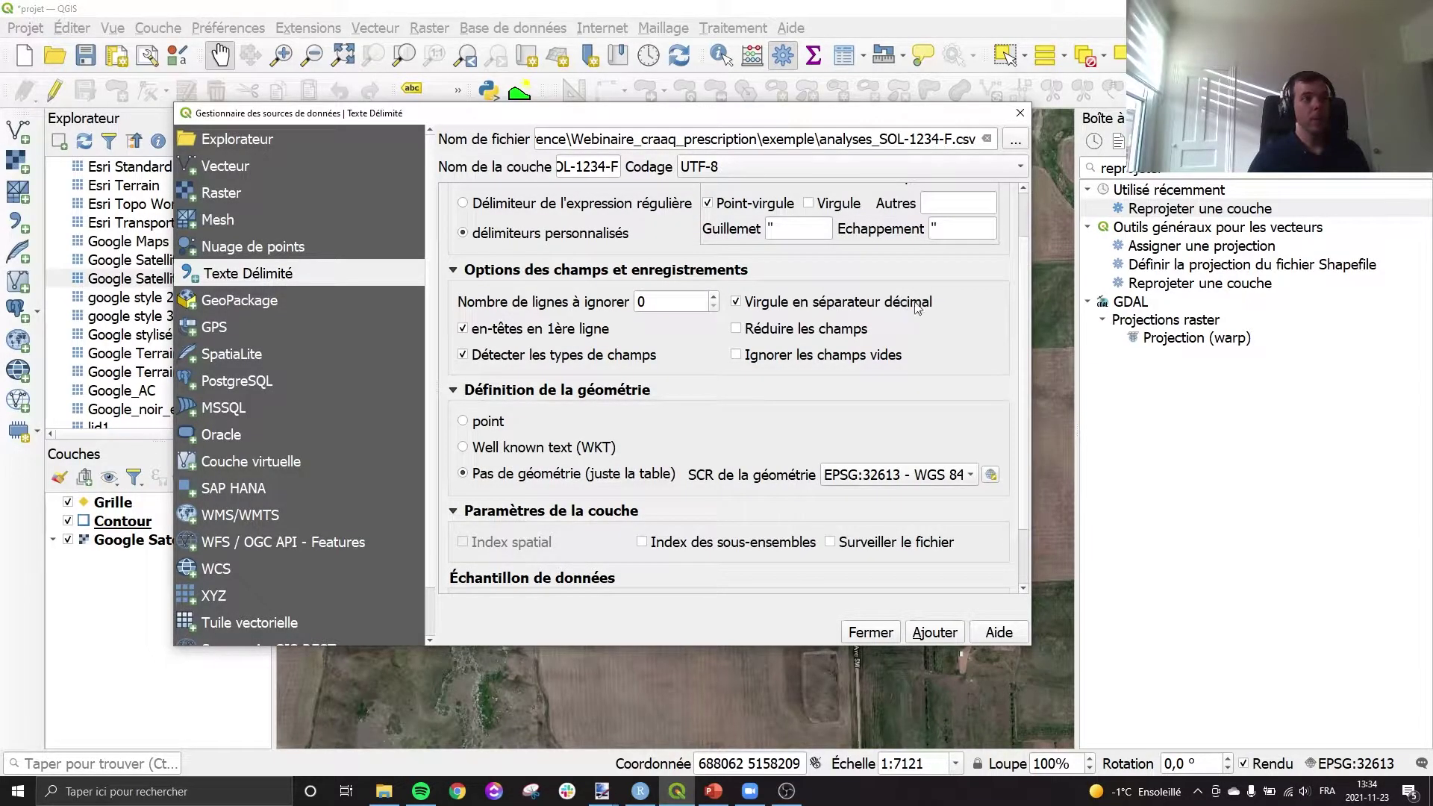
scroll(1022, 306, down, 2)
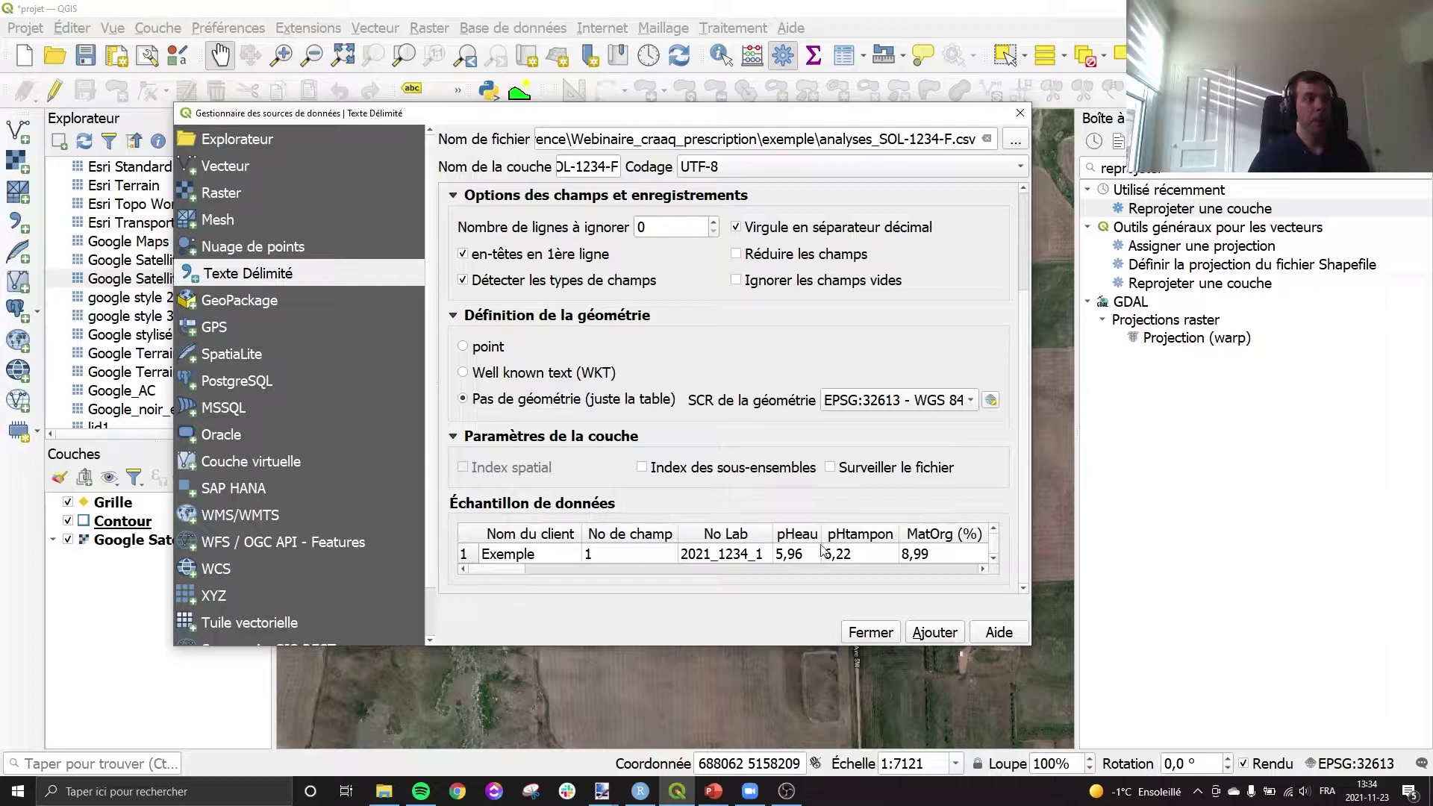
scroll(727, 565, down, 4)
scroll(761, 562, up, 4)
scroll(761, 559, up, 3)
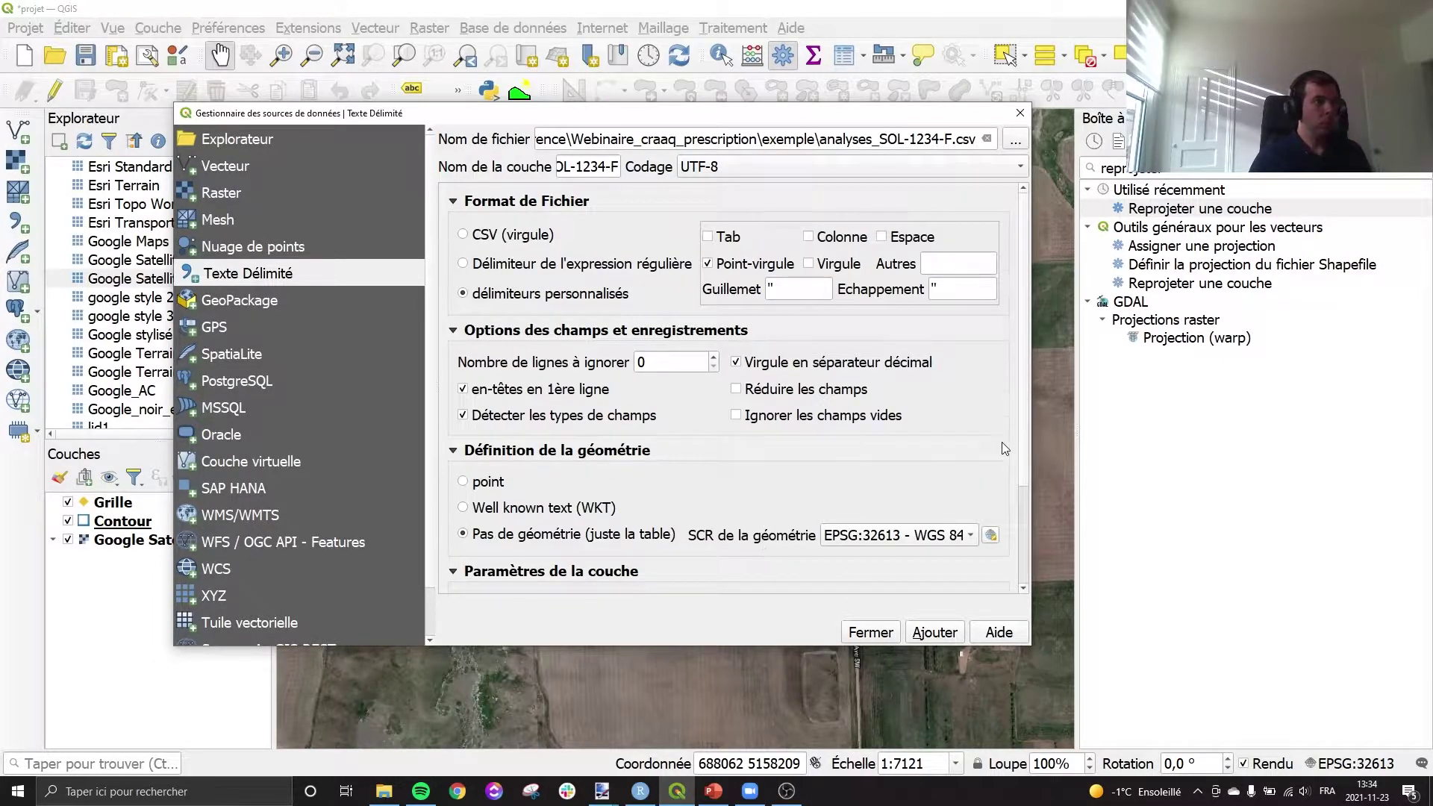
scroll(1002, 448, down, 3)
click(931, 632)
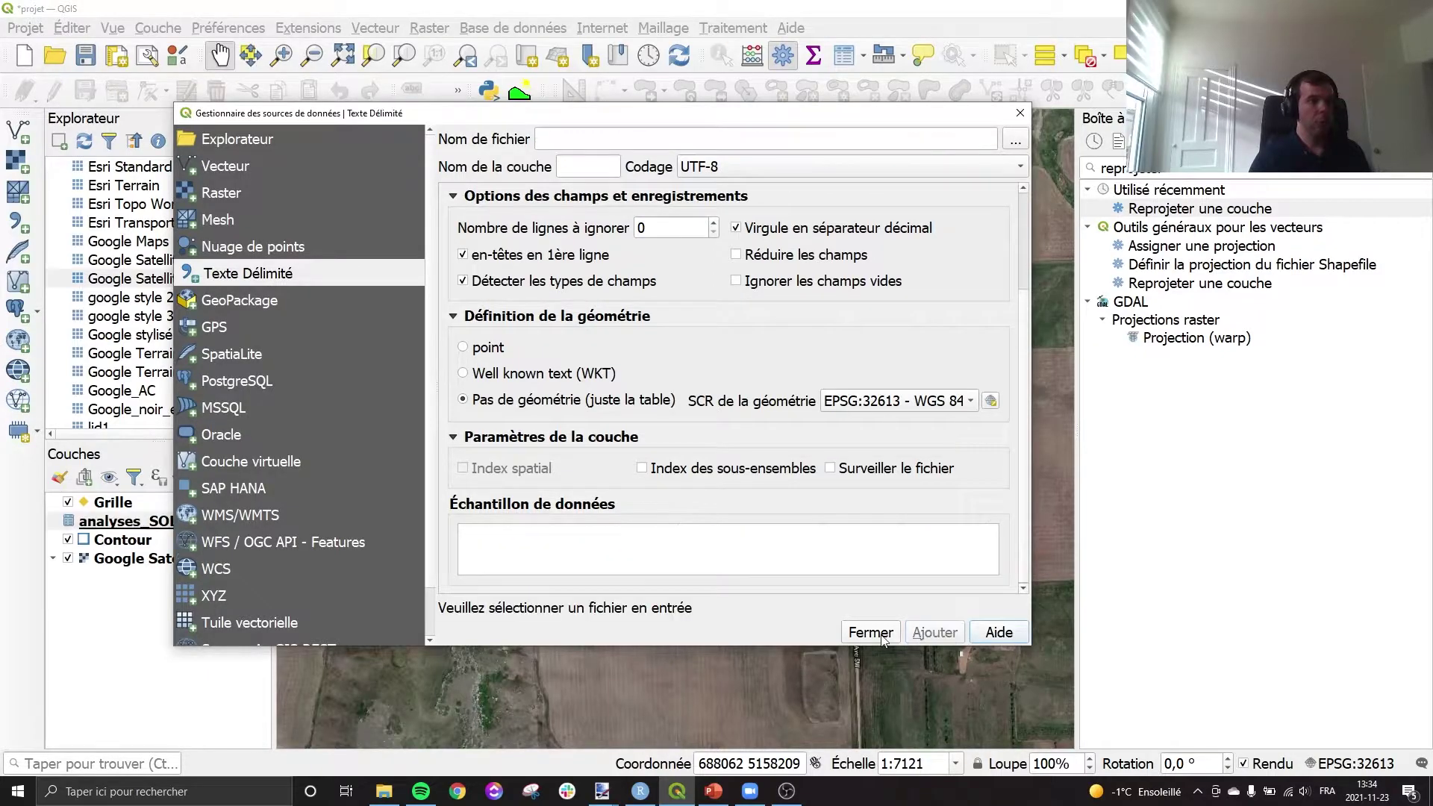
click(870, 632)
Examine the attribute table of analyses_SOL-1234-F, sorting it by pHeau in both directions, and close it
right_click(169, 529)
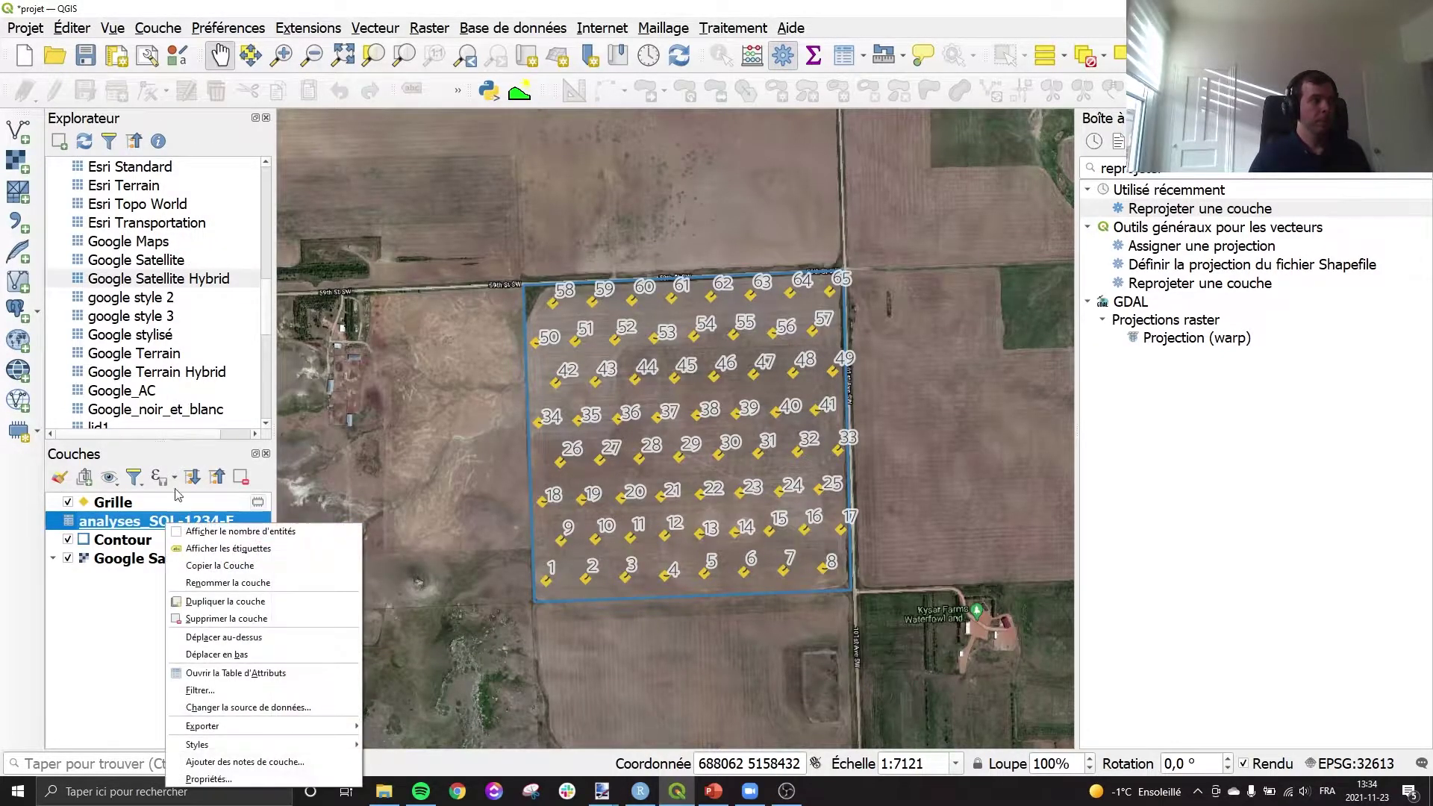
click(244, 674)
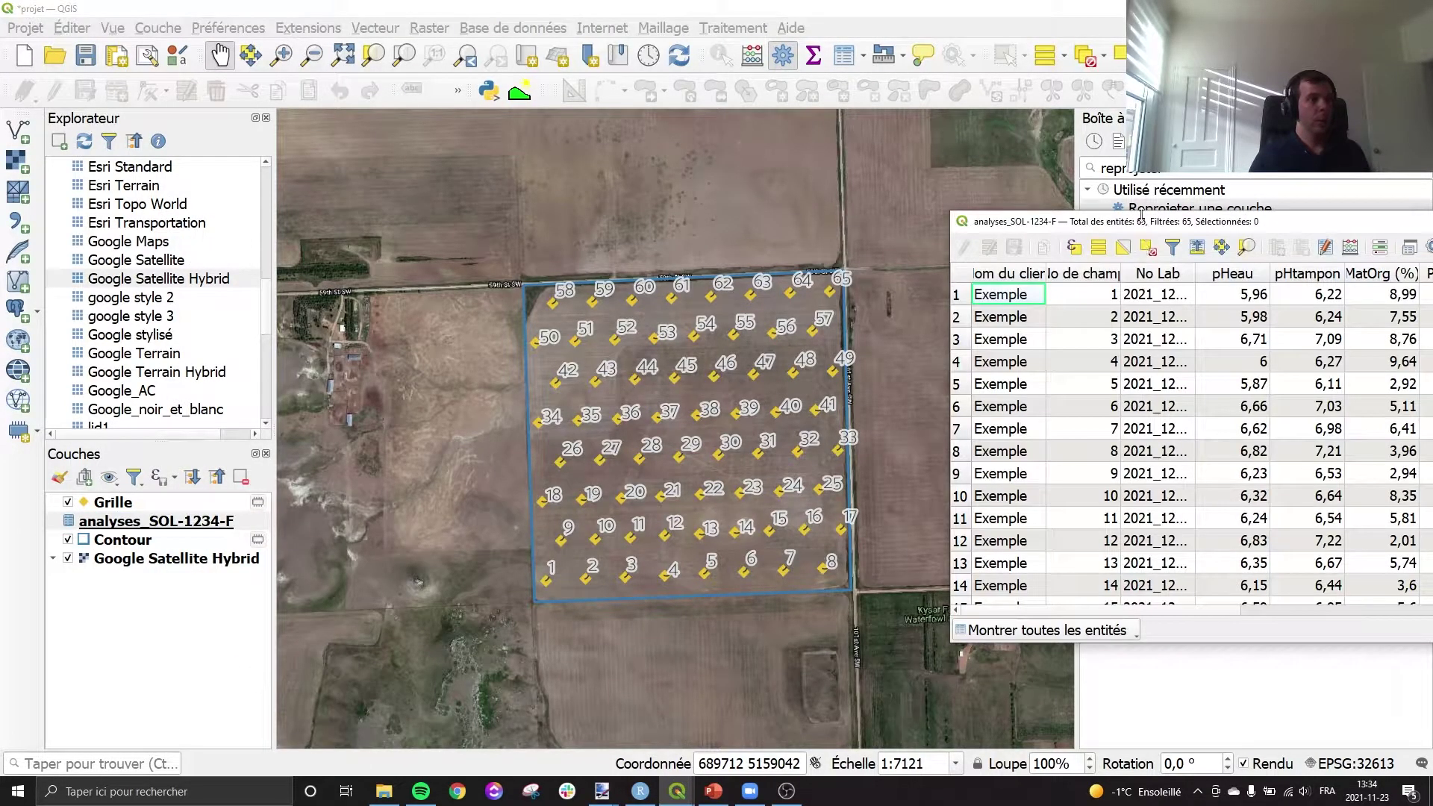
drag(1160, 228, 766, 165)
click(840, 213)
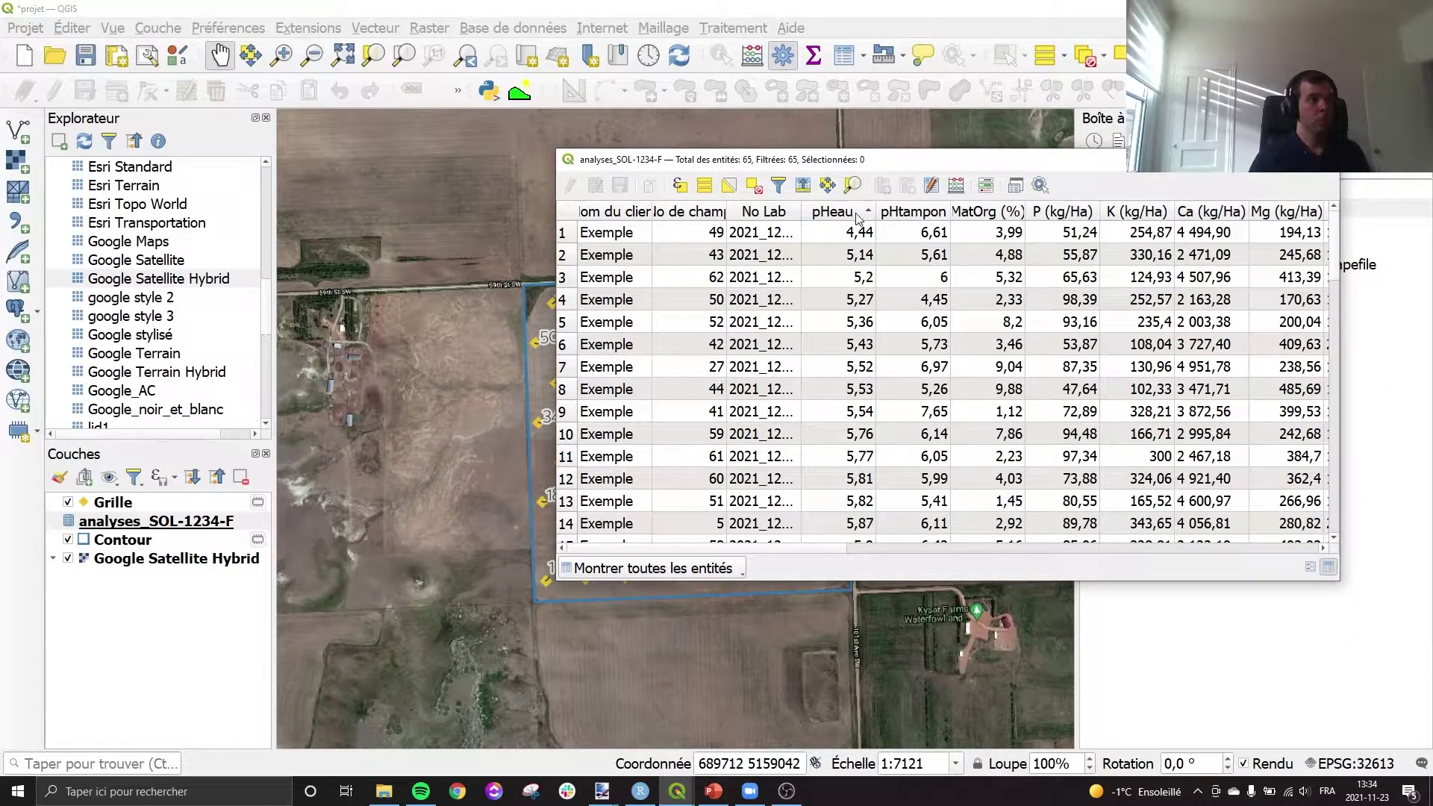
click(858, 214)
click(1334, 165)
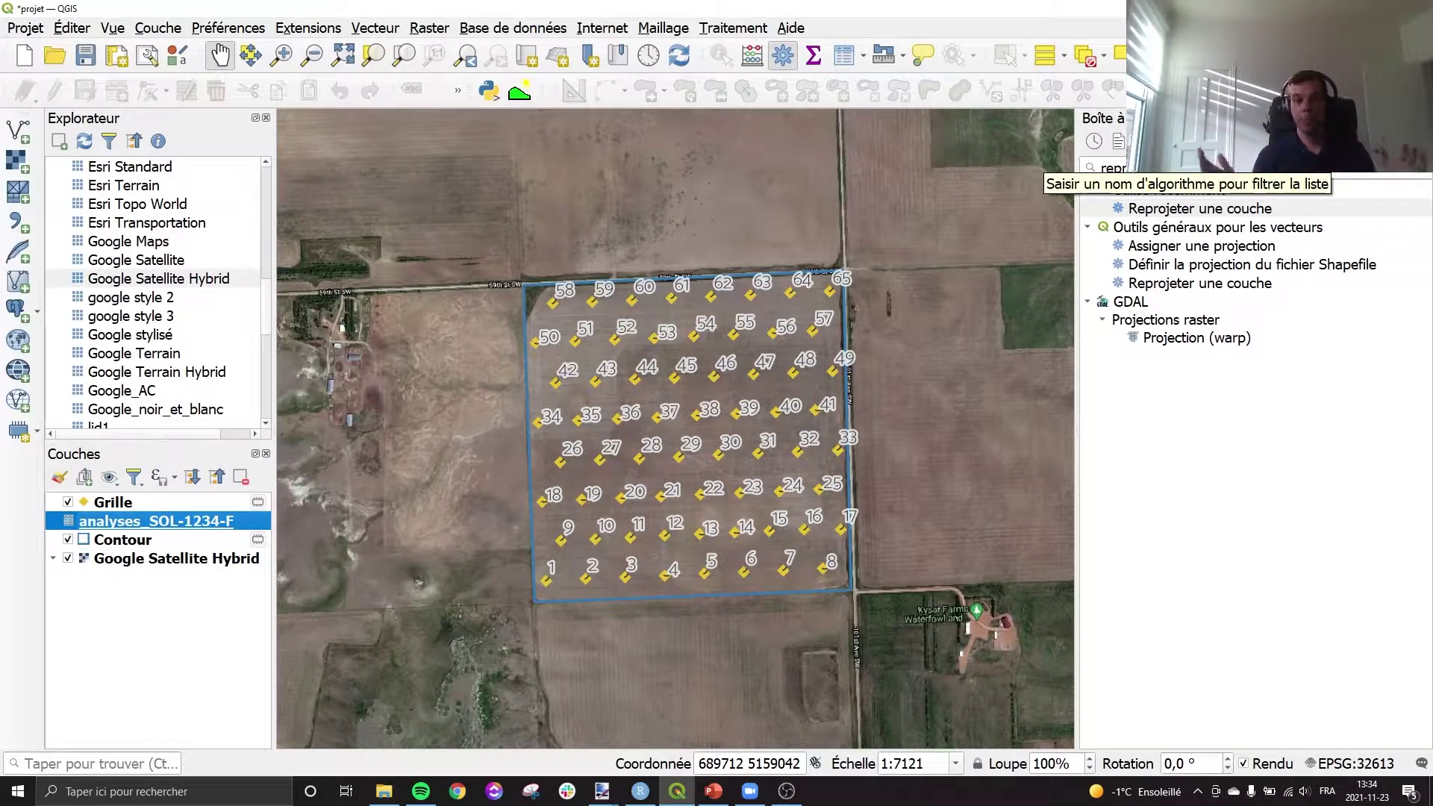
Move the Grille layer below analyses_SOL-1234-F in the layer order and keep Grille selected
click(144, 506)
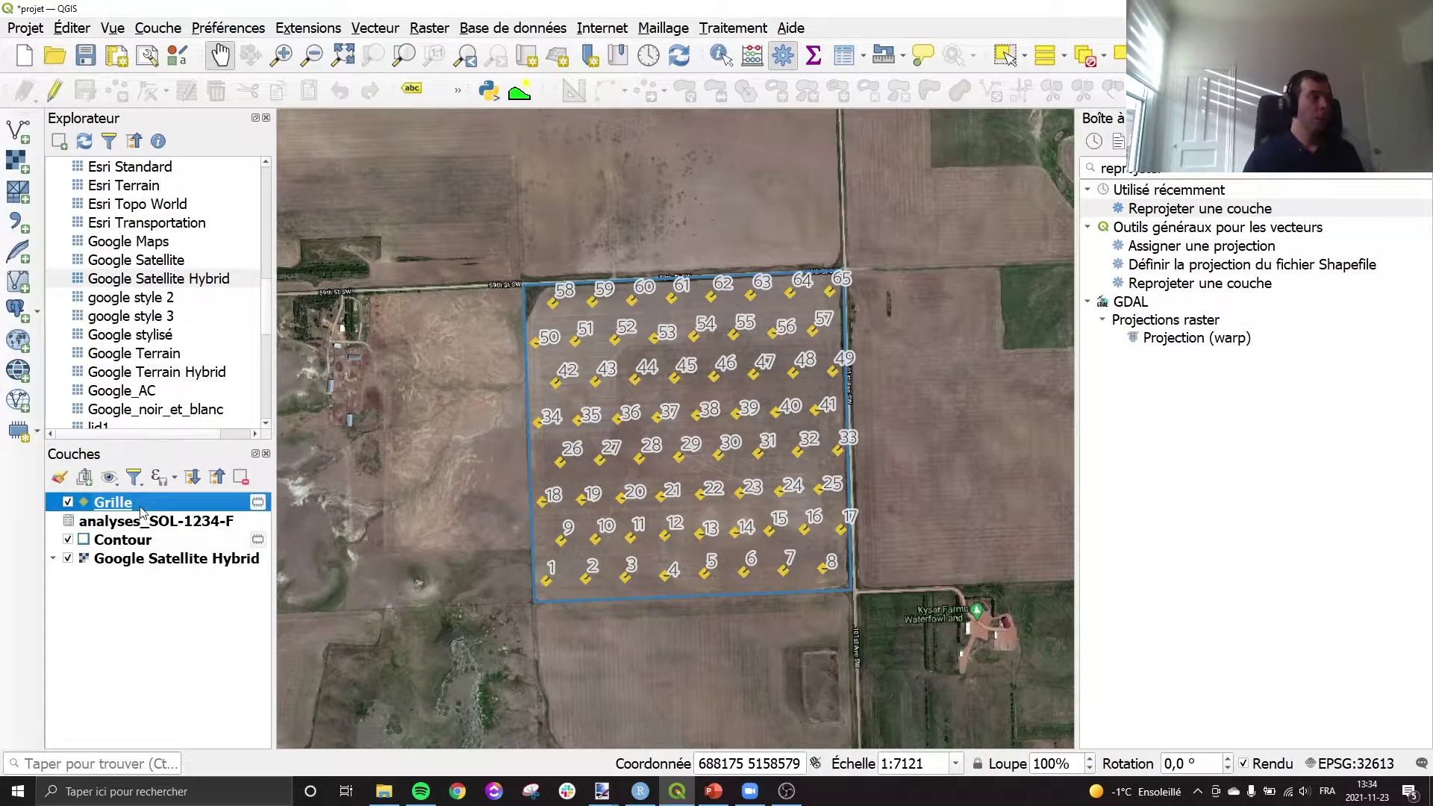
drag(128, 510, 144, 534)
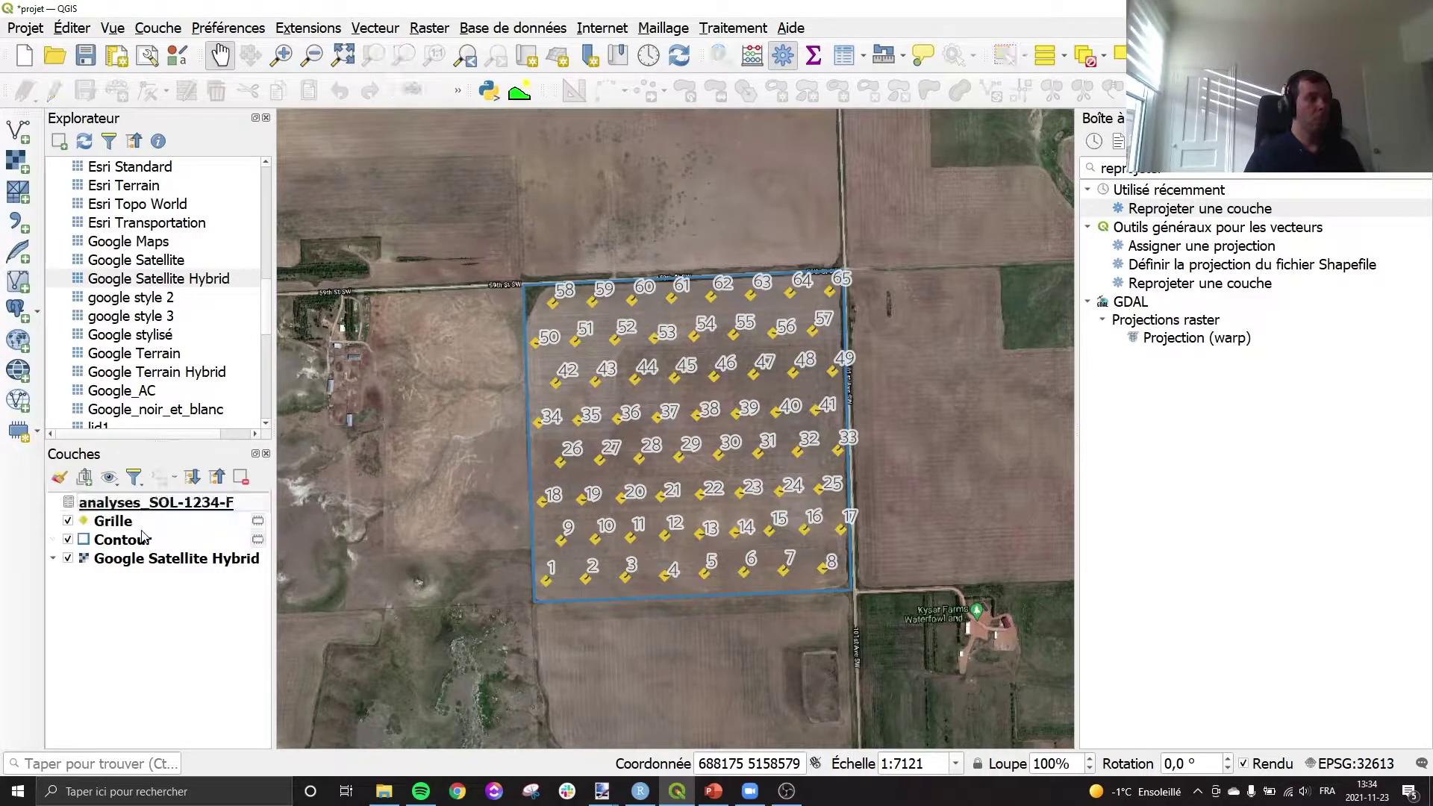
right_click(109, 528)
key(Escape)
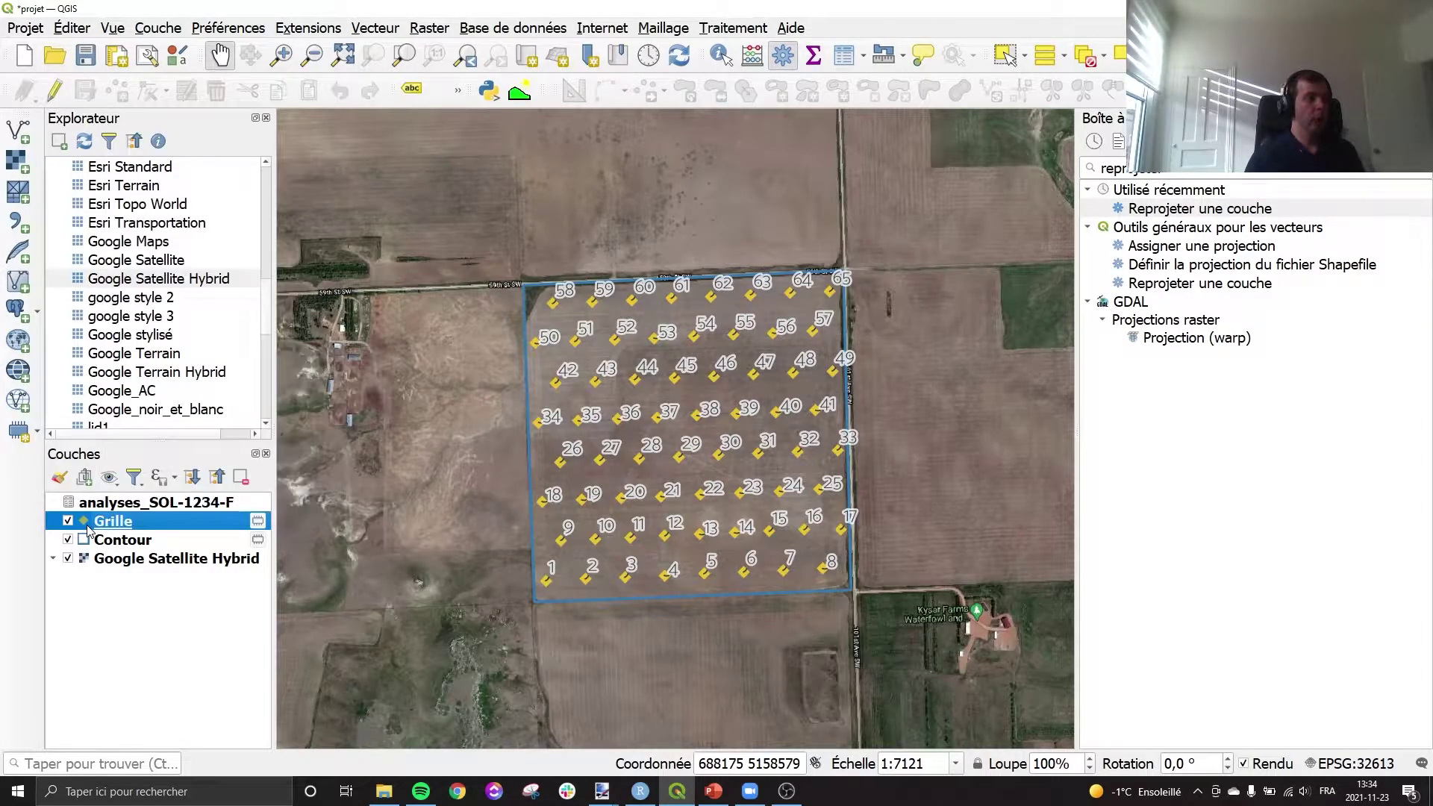
Search the processing toolbox for the tools that join attributes, using joind as the filter
key(ctrl+alt+t)
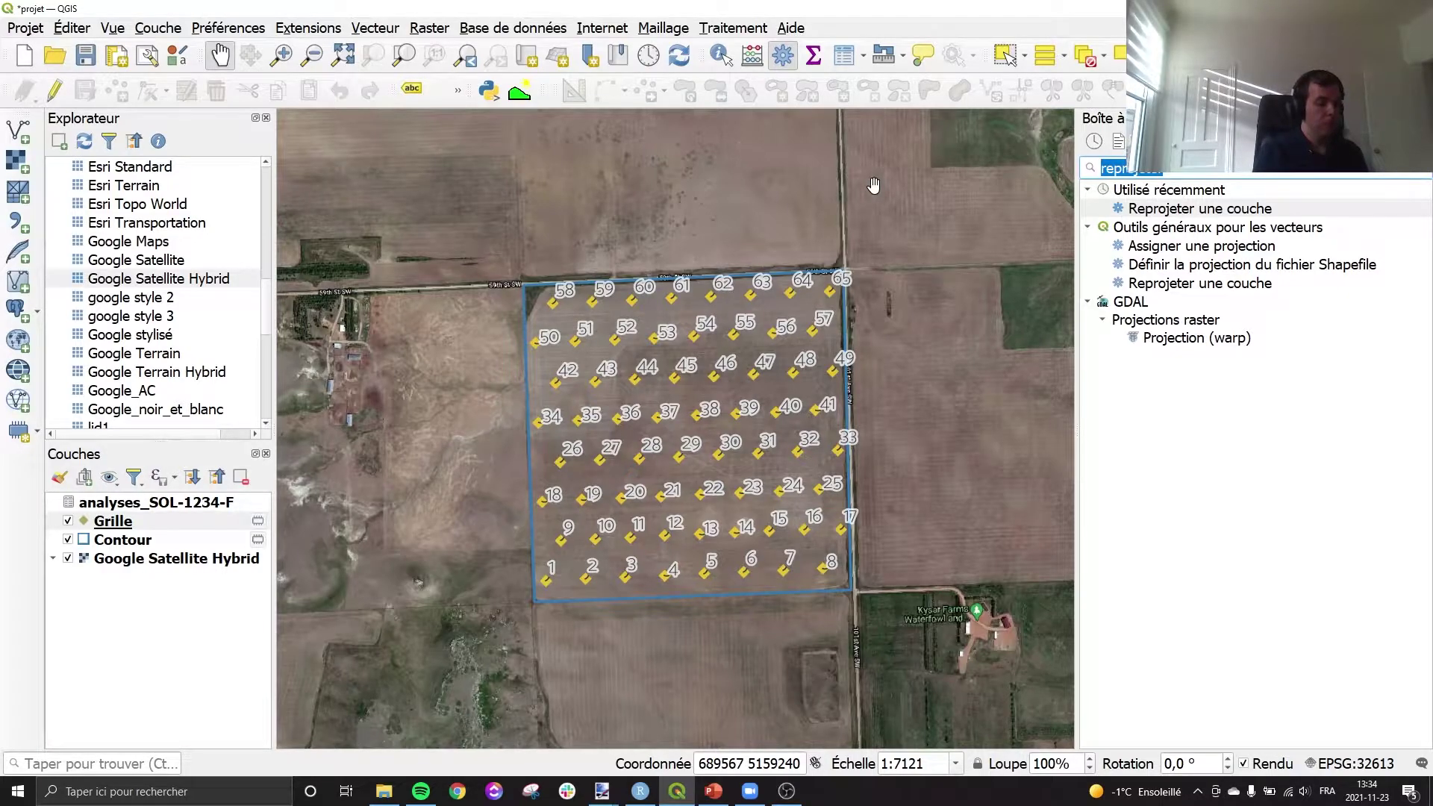
text(joint)
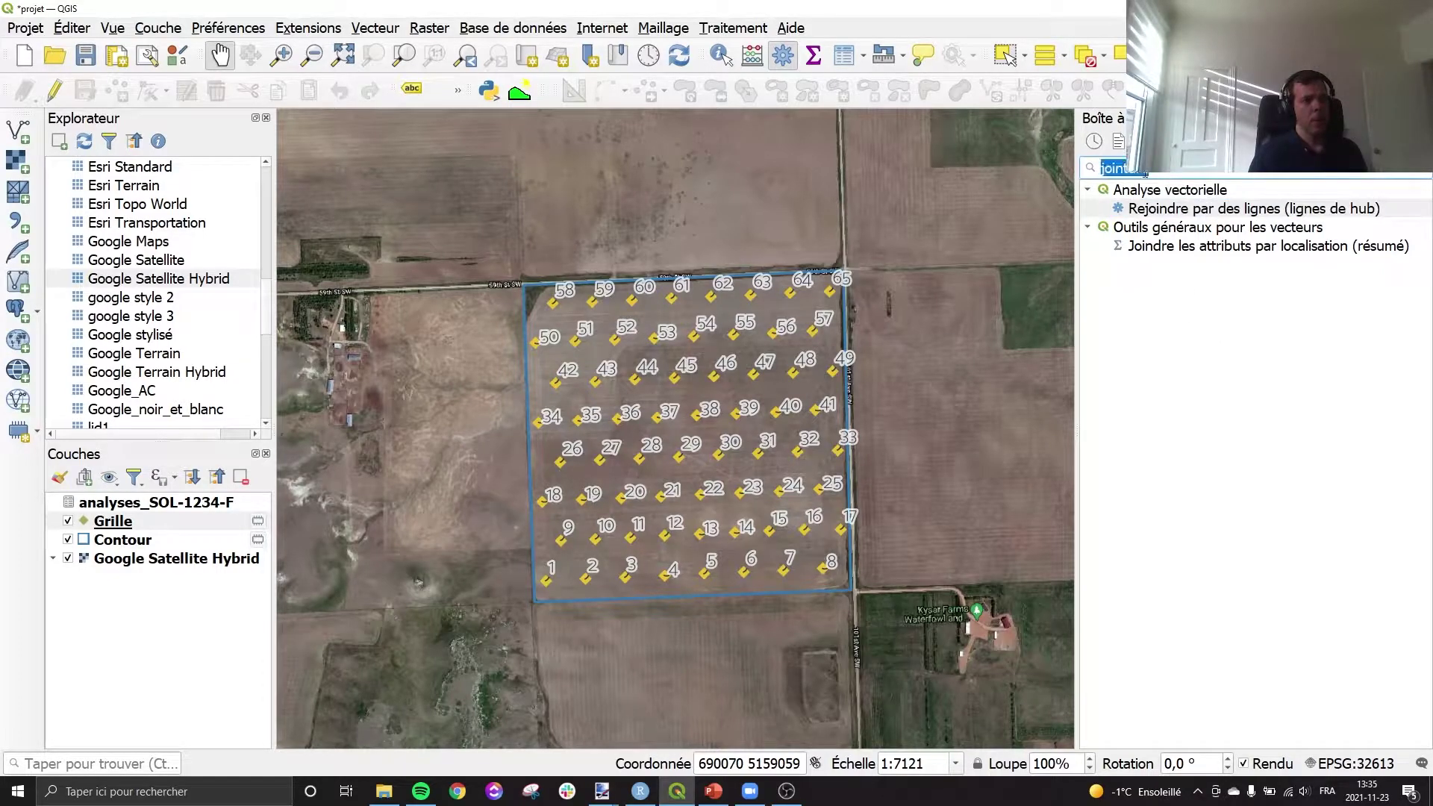
key(BackSpace)
text(d)
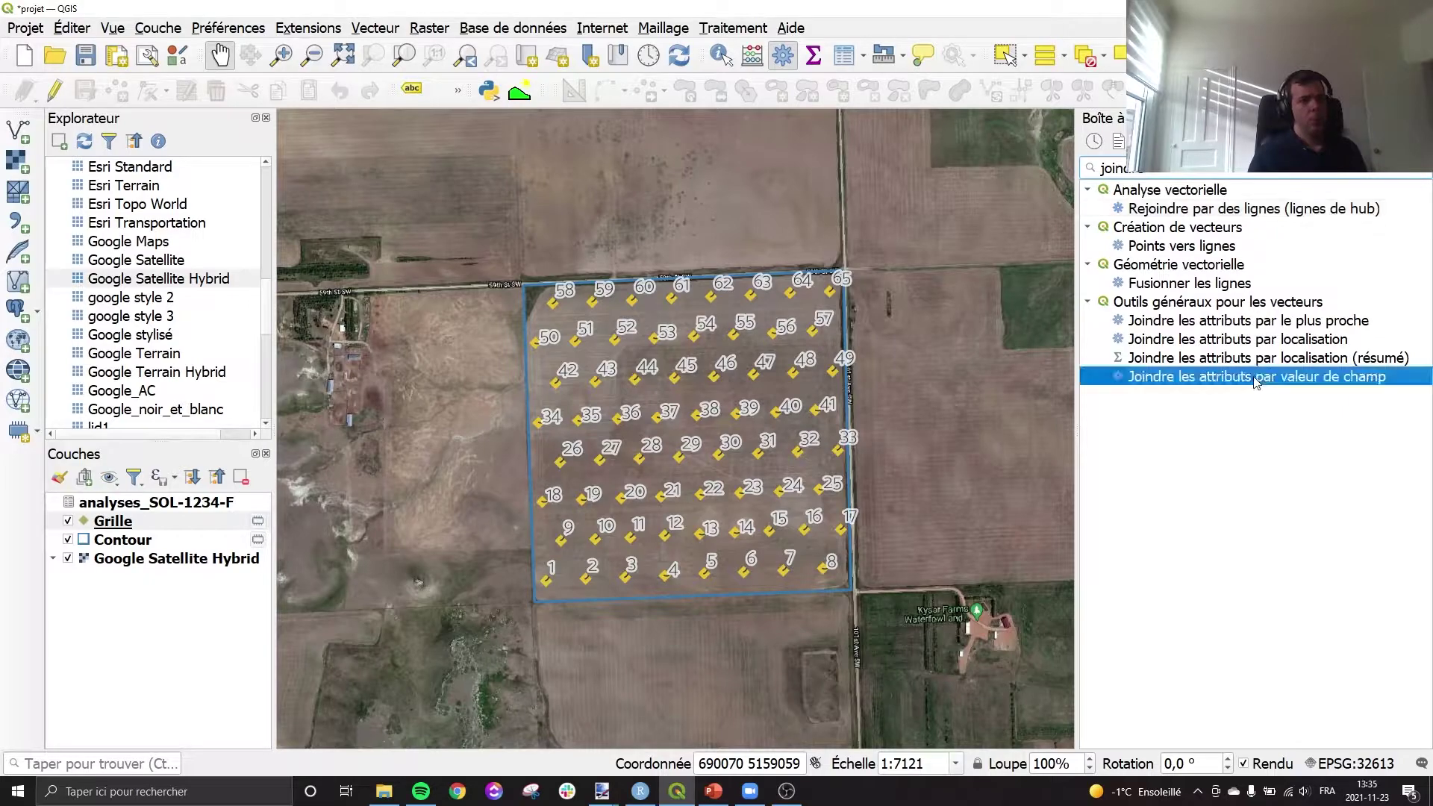
Start a vector join in the Grille layer's properties, matching No de champ of analyses_SOL-1234-F to the target field Point
right_click(146, 521)
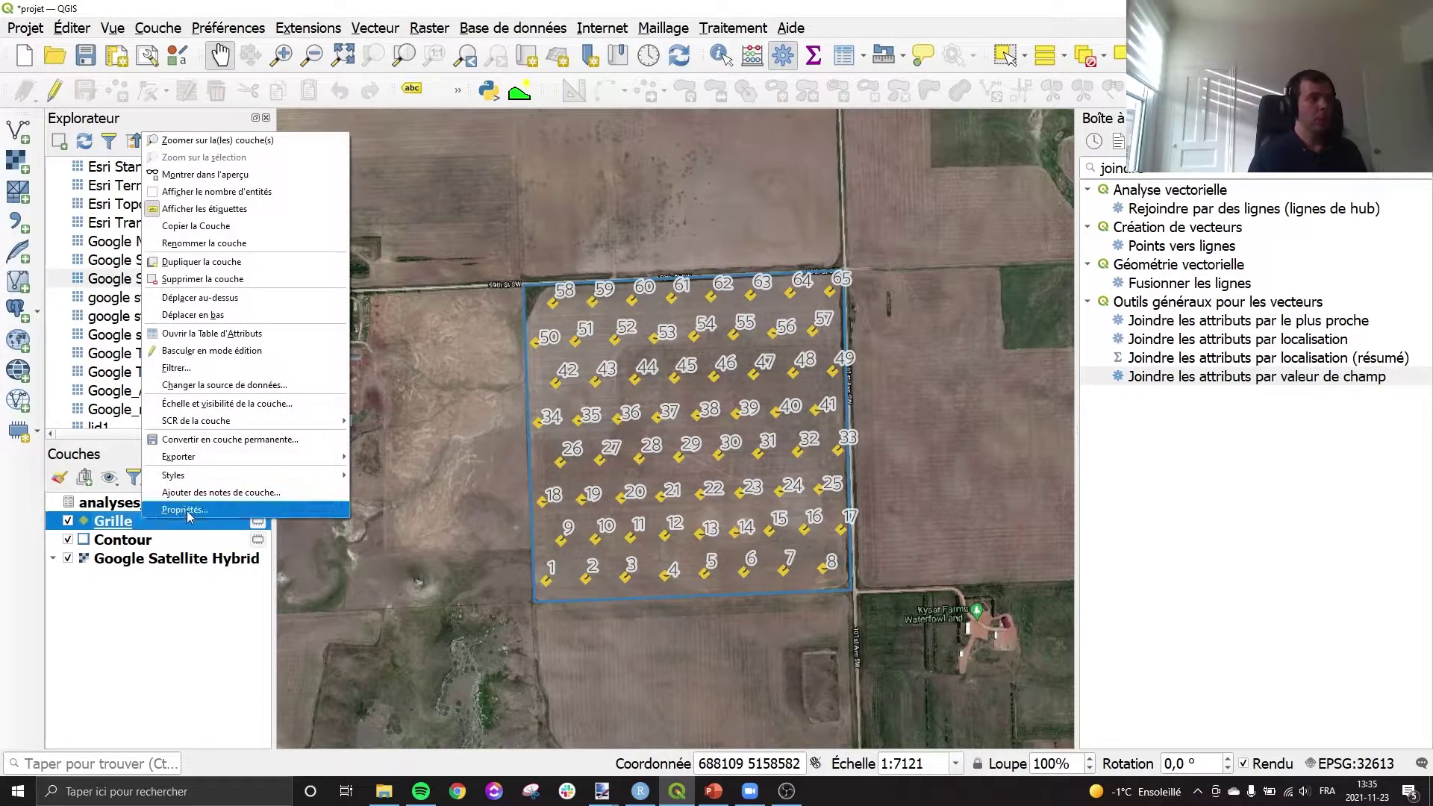
click(187, 510)
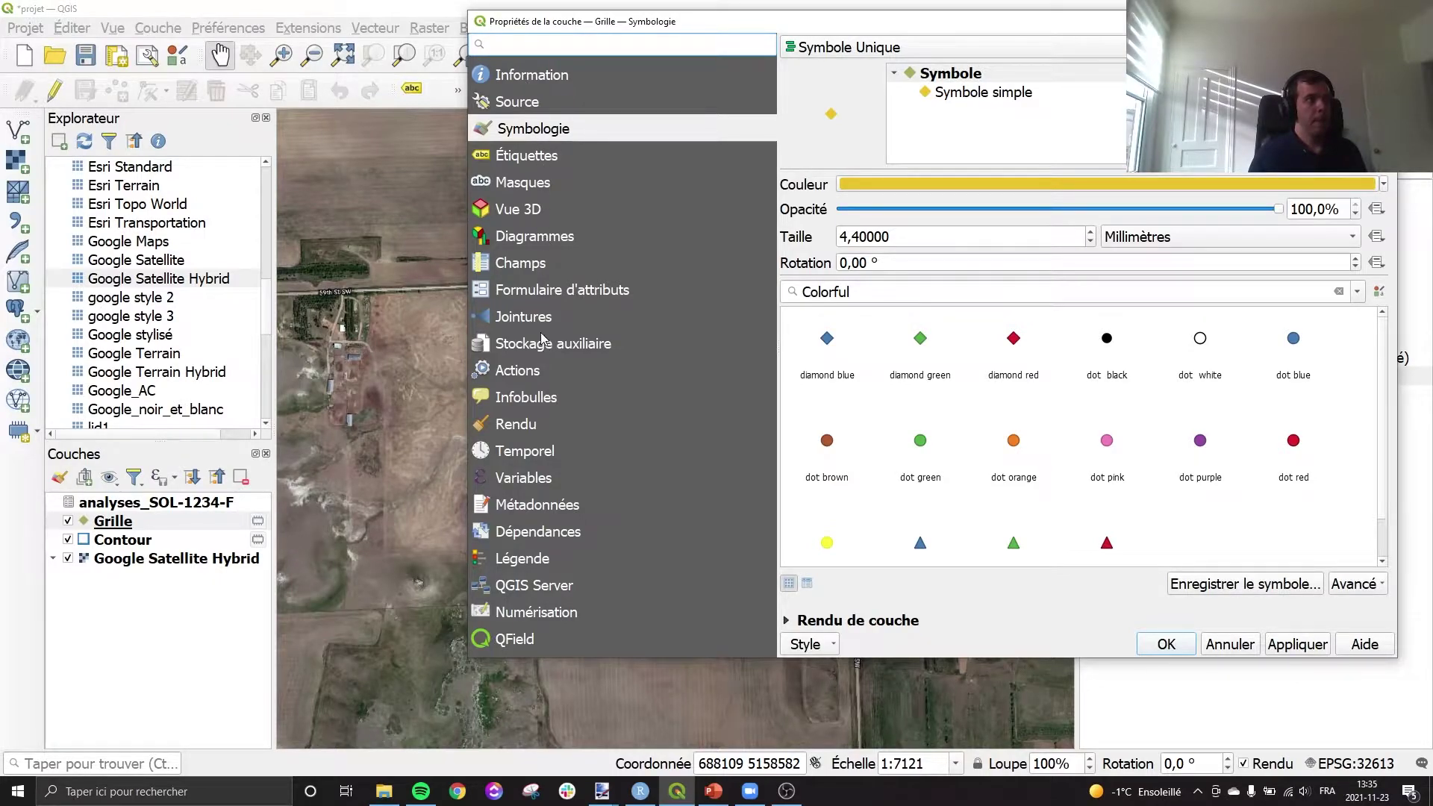
click(542, 319)
click(790, 619)
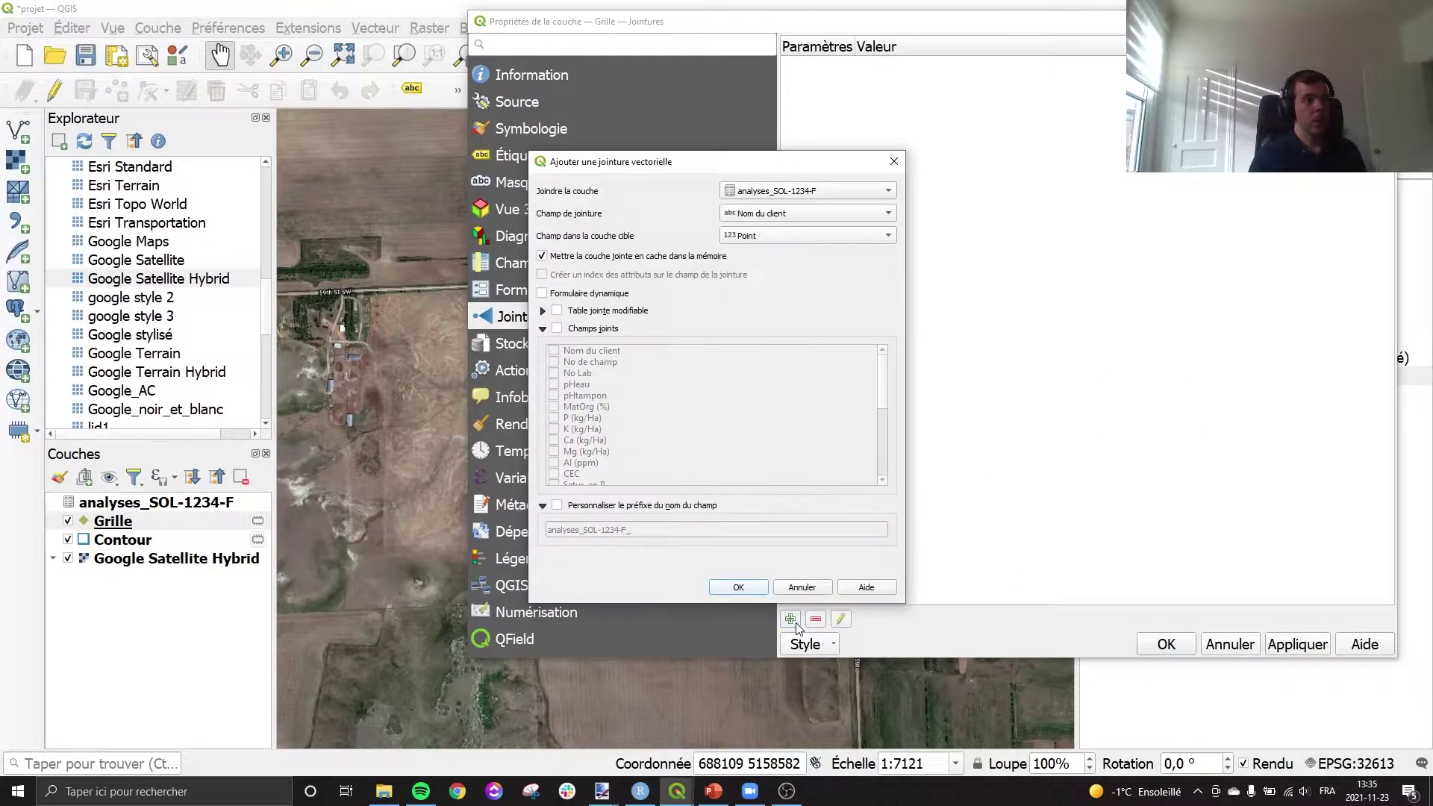
click(813, 216)
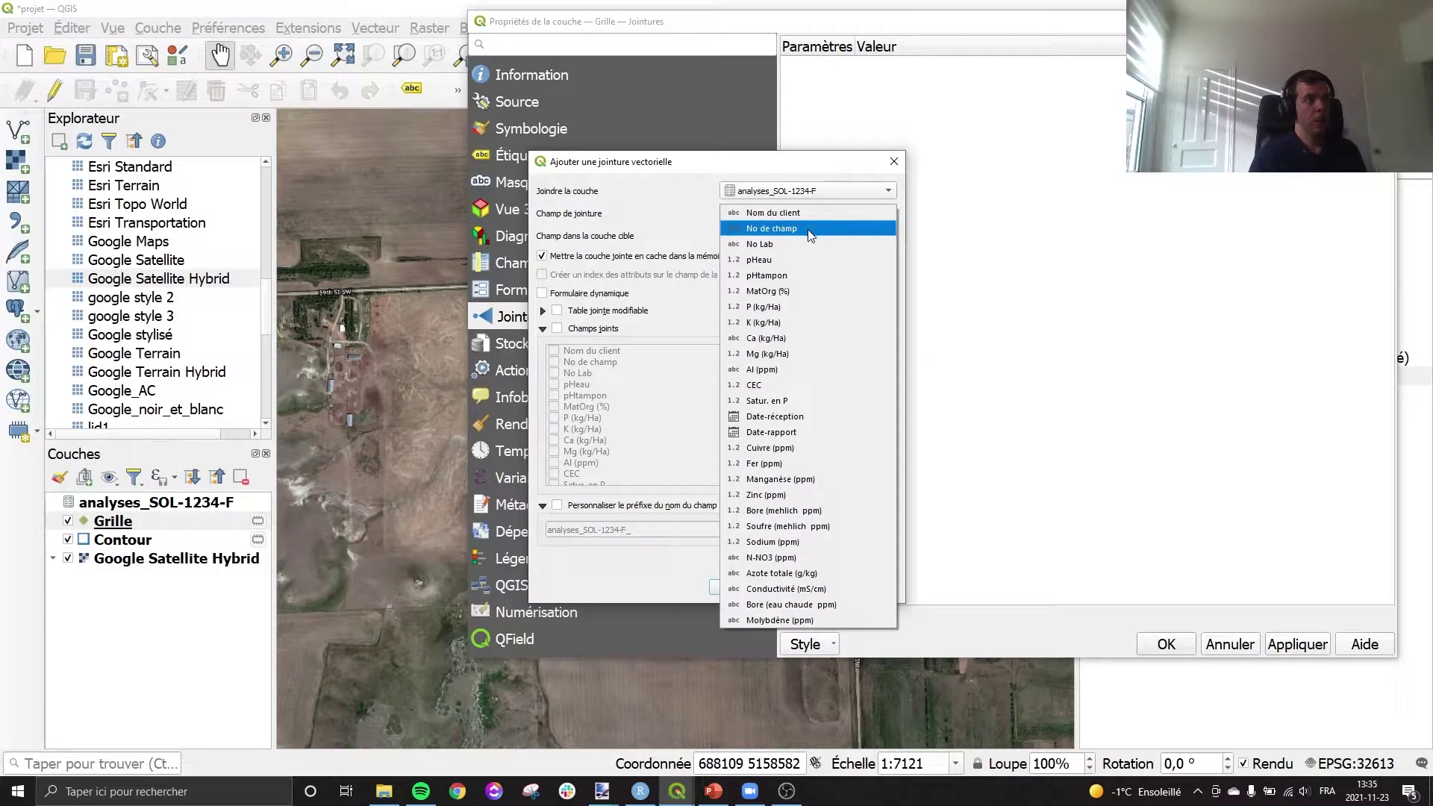
click(811, 235)
click(804, 235)
click(805, 235)
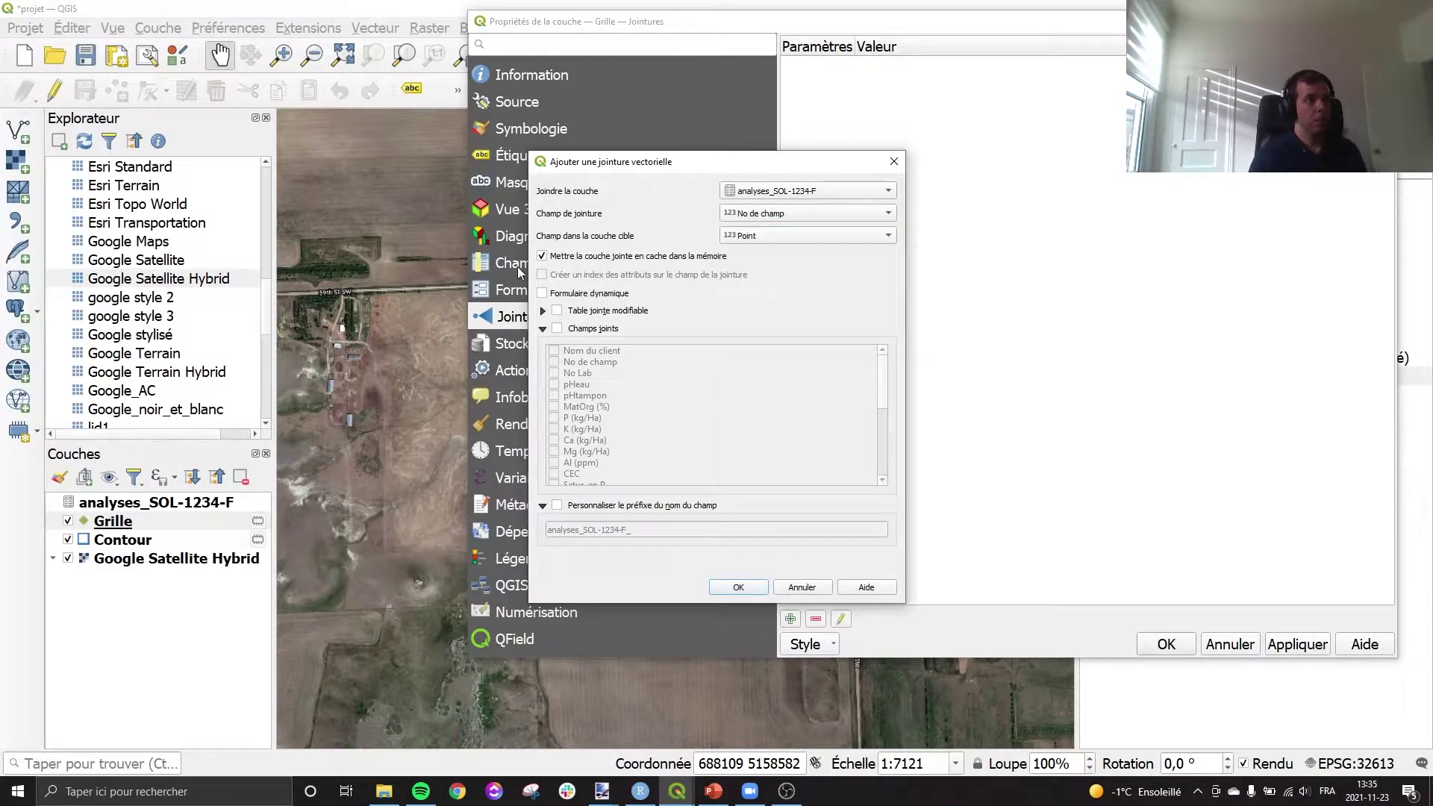
Enable a custom field name prefix left empty, keep the joined fields unrestricted, and add the join to Grille
click(557, 505)
drag(666, 534, 483, 501)
key(BackSpace)
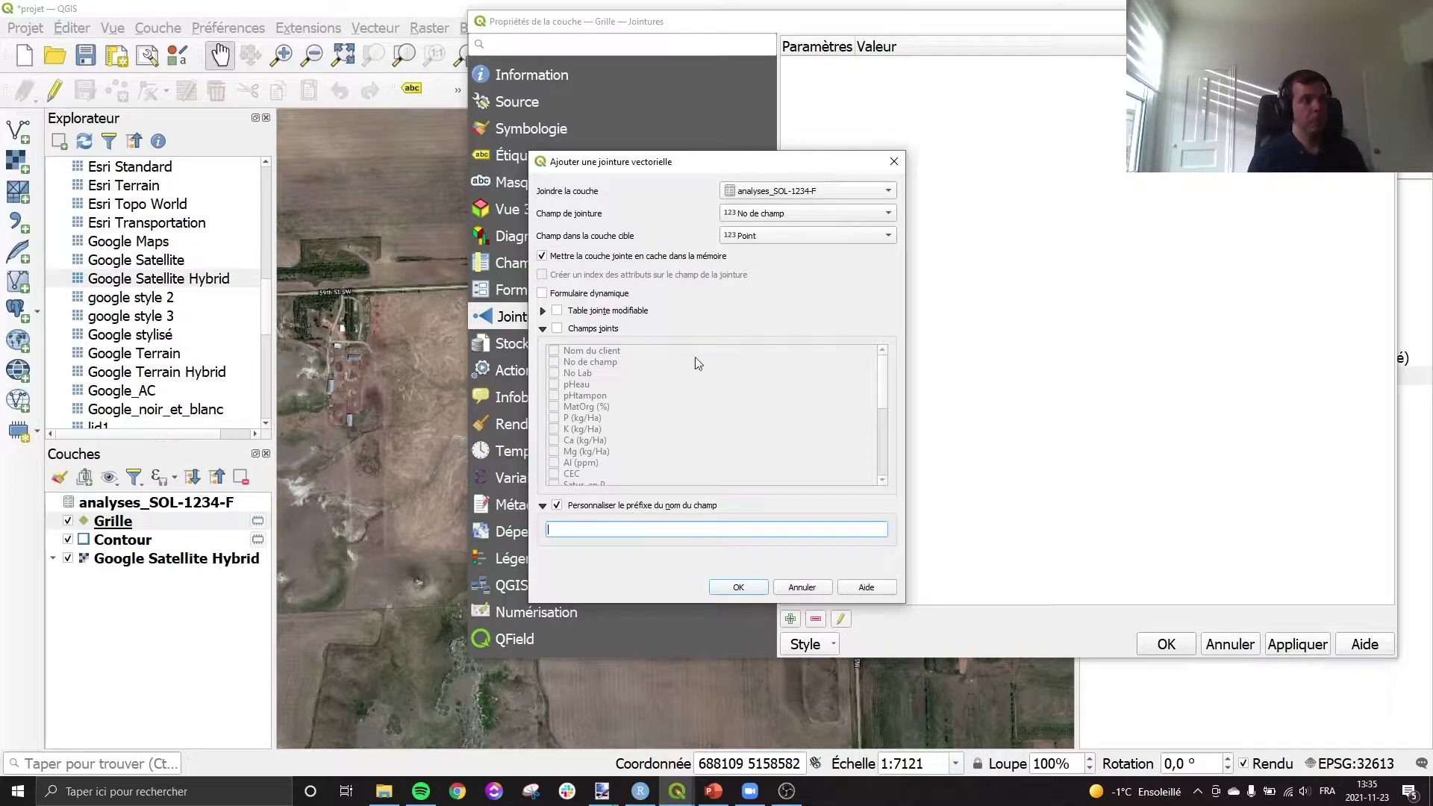
click(608, 329)
scroll(579, 429, down, 5)
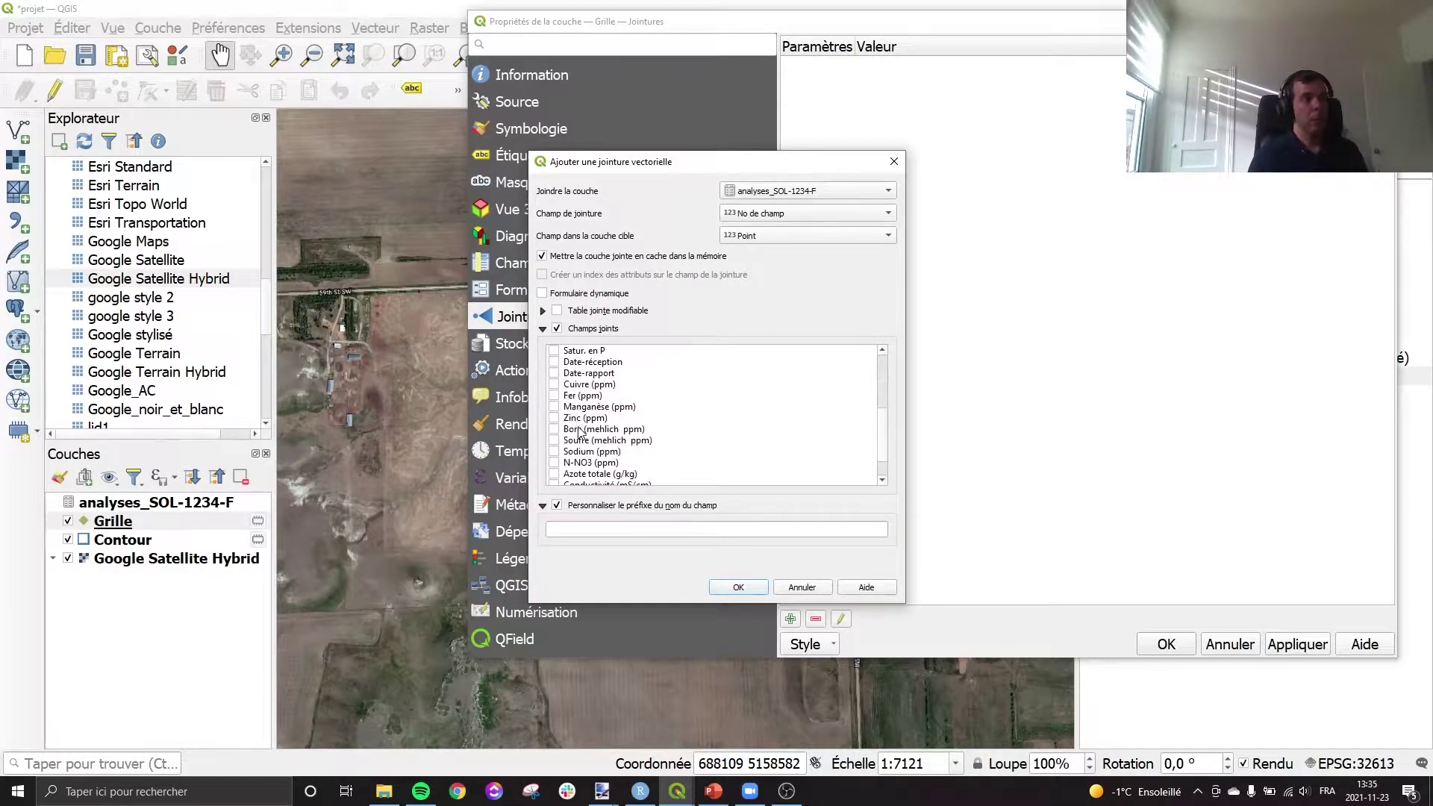
scroll(589, 434, up, 5)
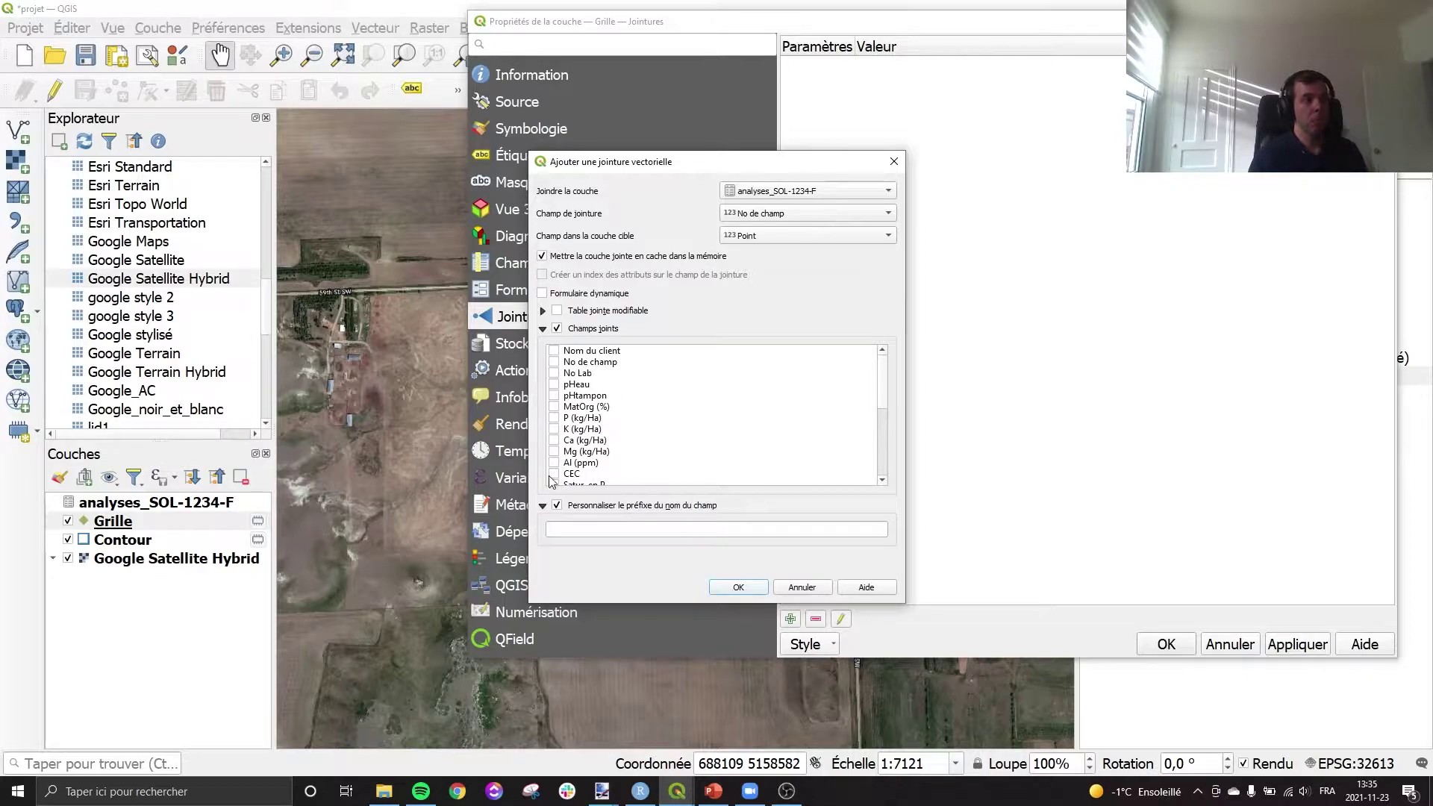
click(581, 330)
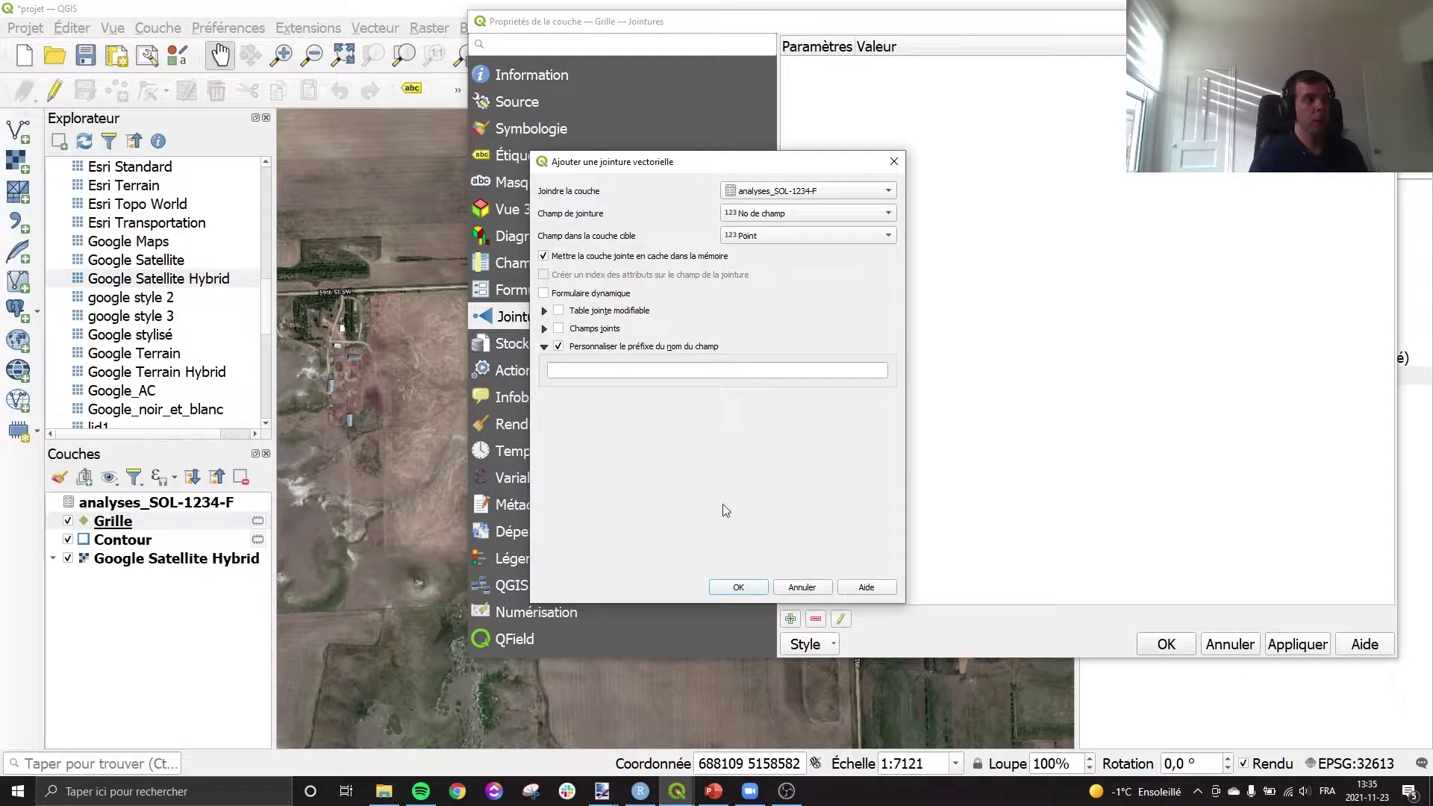
click(738, 588)
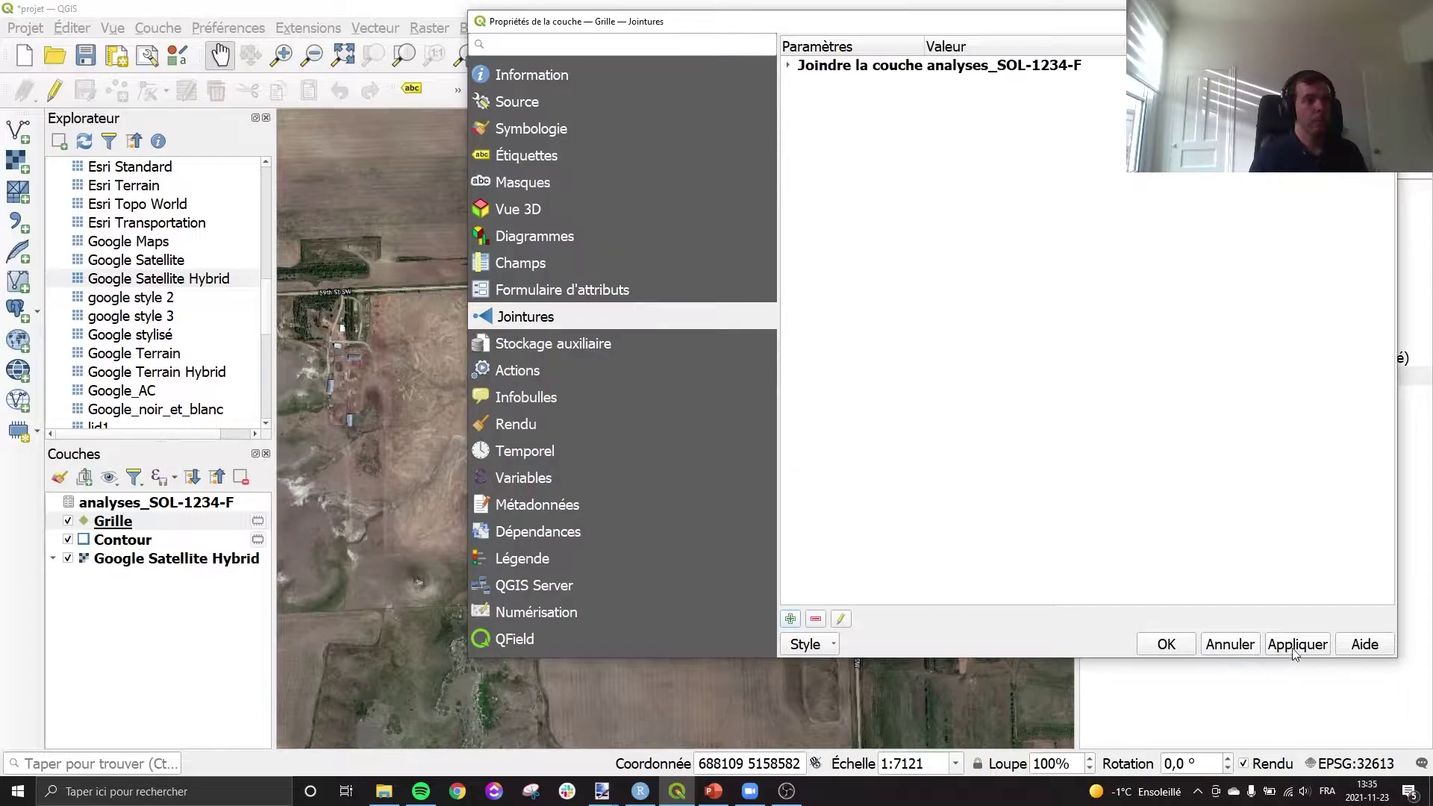
Accept the Grille layer's join settings and review the joined soil analysis fields in its attribute table
click(1165, 643)
right_click(180, 520)
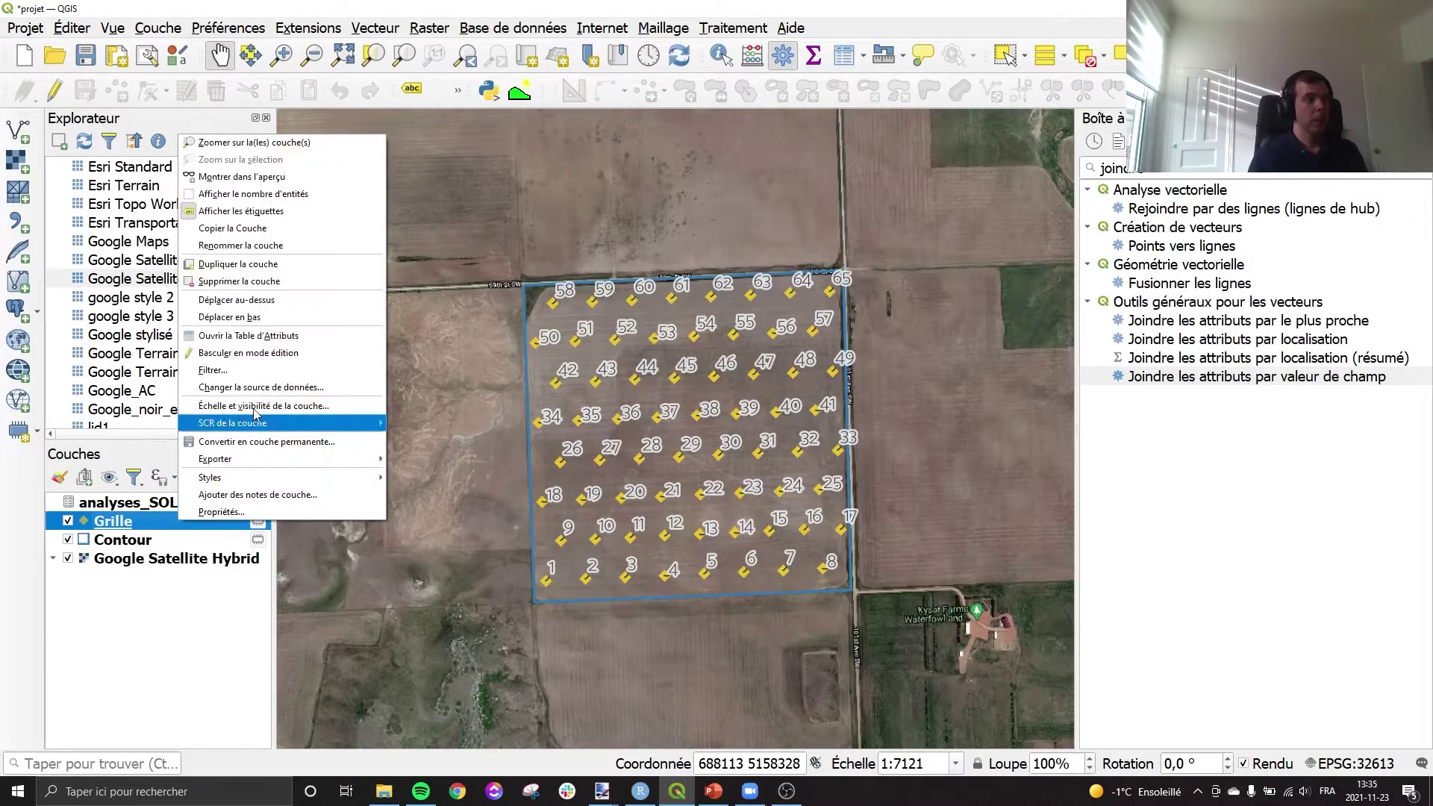
click(290, 335)
scroll(733, 552, down, 1)
mouse_move(733, 552)
mouse_down()
mouse_move(1128, 531)
mouse_move(732, 526)
mouse_up()
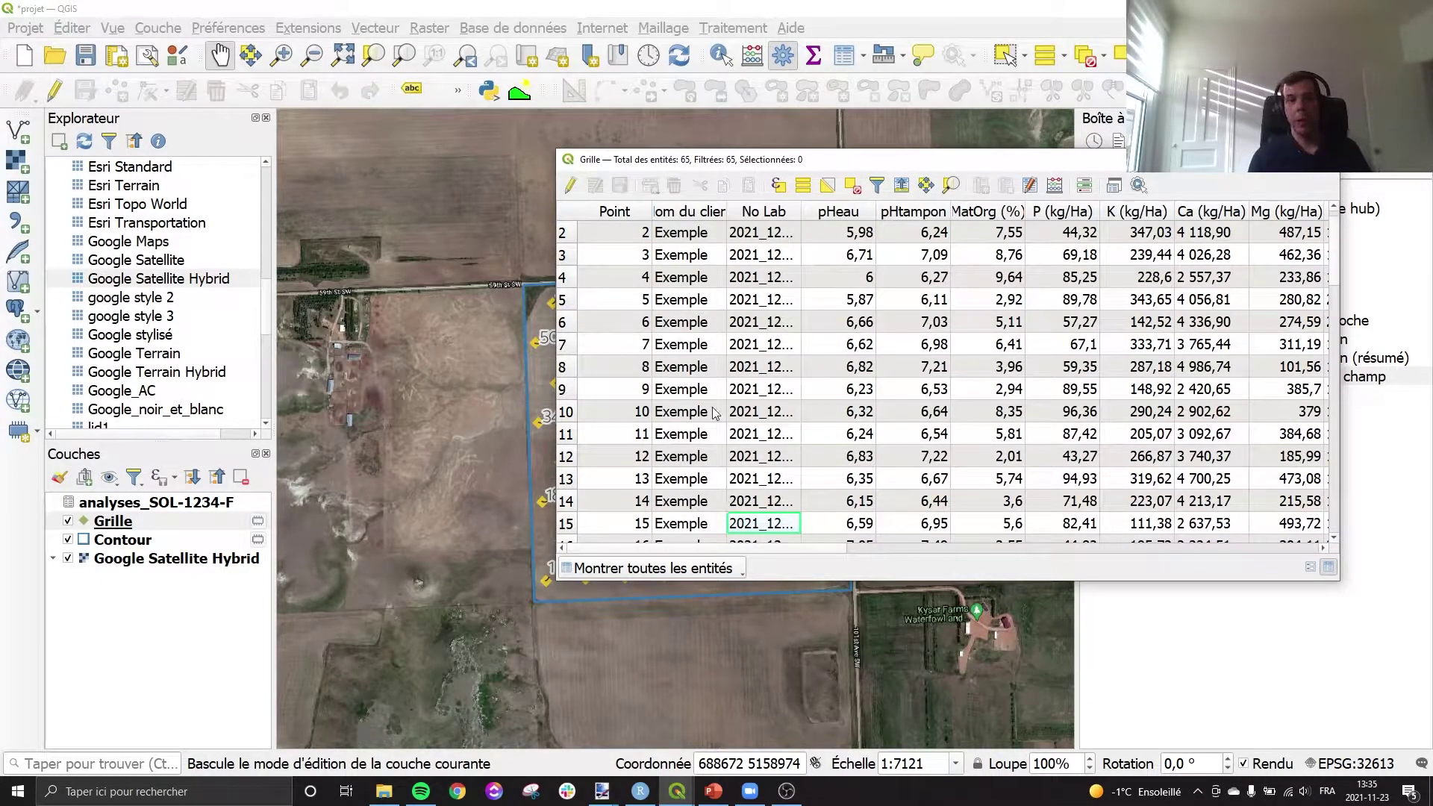
click(1329, 159)
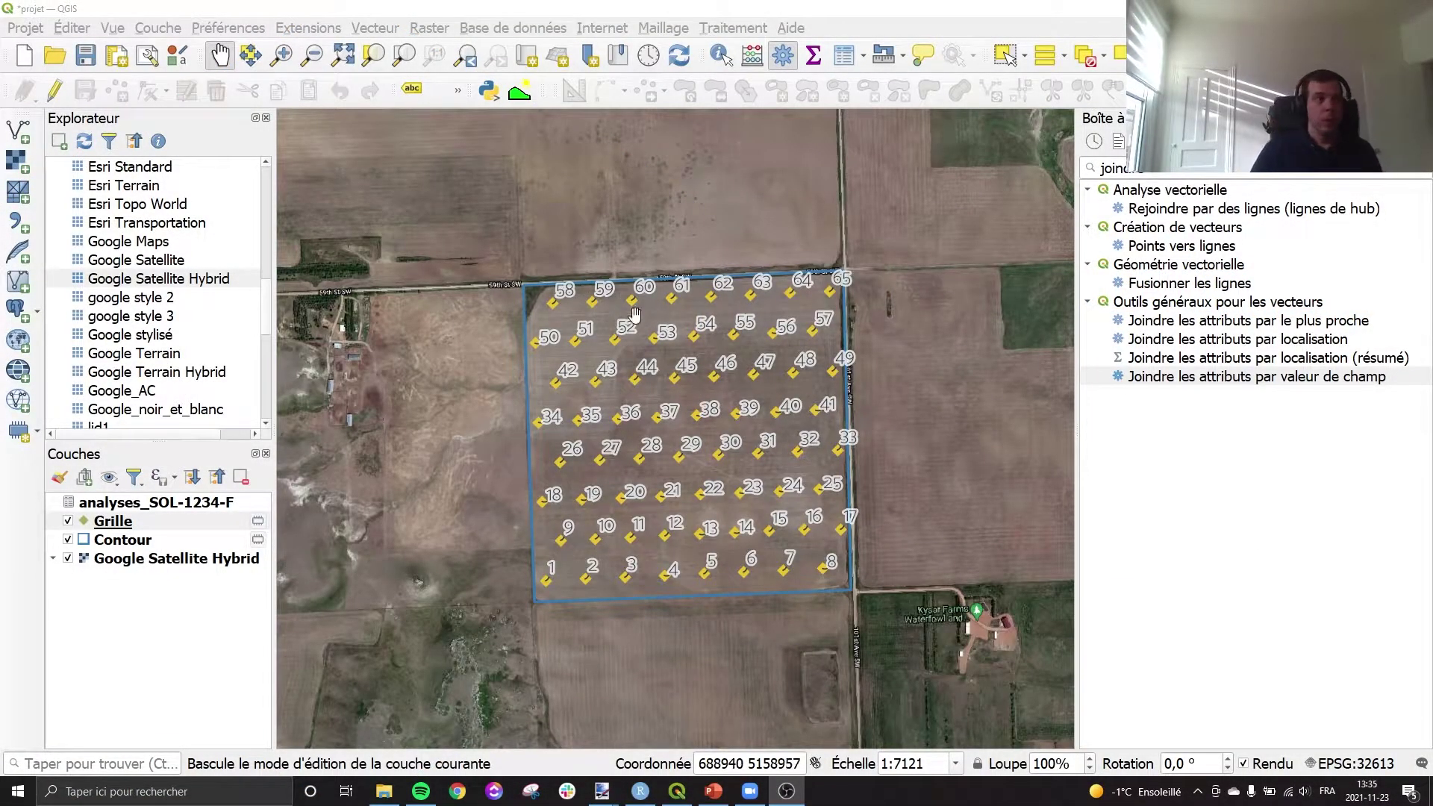
Search the processing toolbox for spline and open the recently used Thin Plate Spline tool
scroll(589, 344, up, 1)
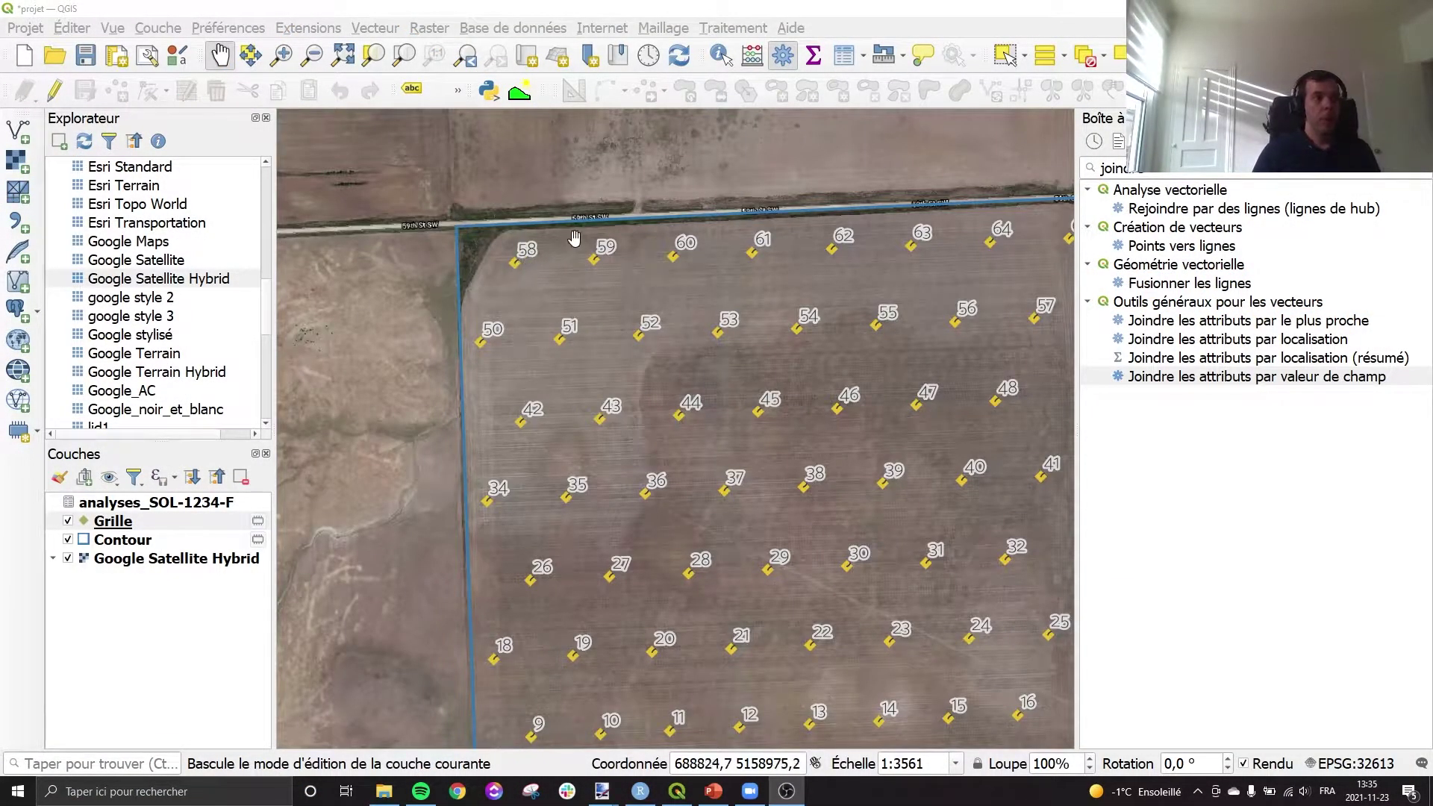
scroll(550, 269, up, 1)
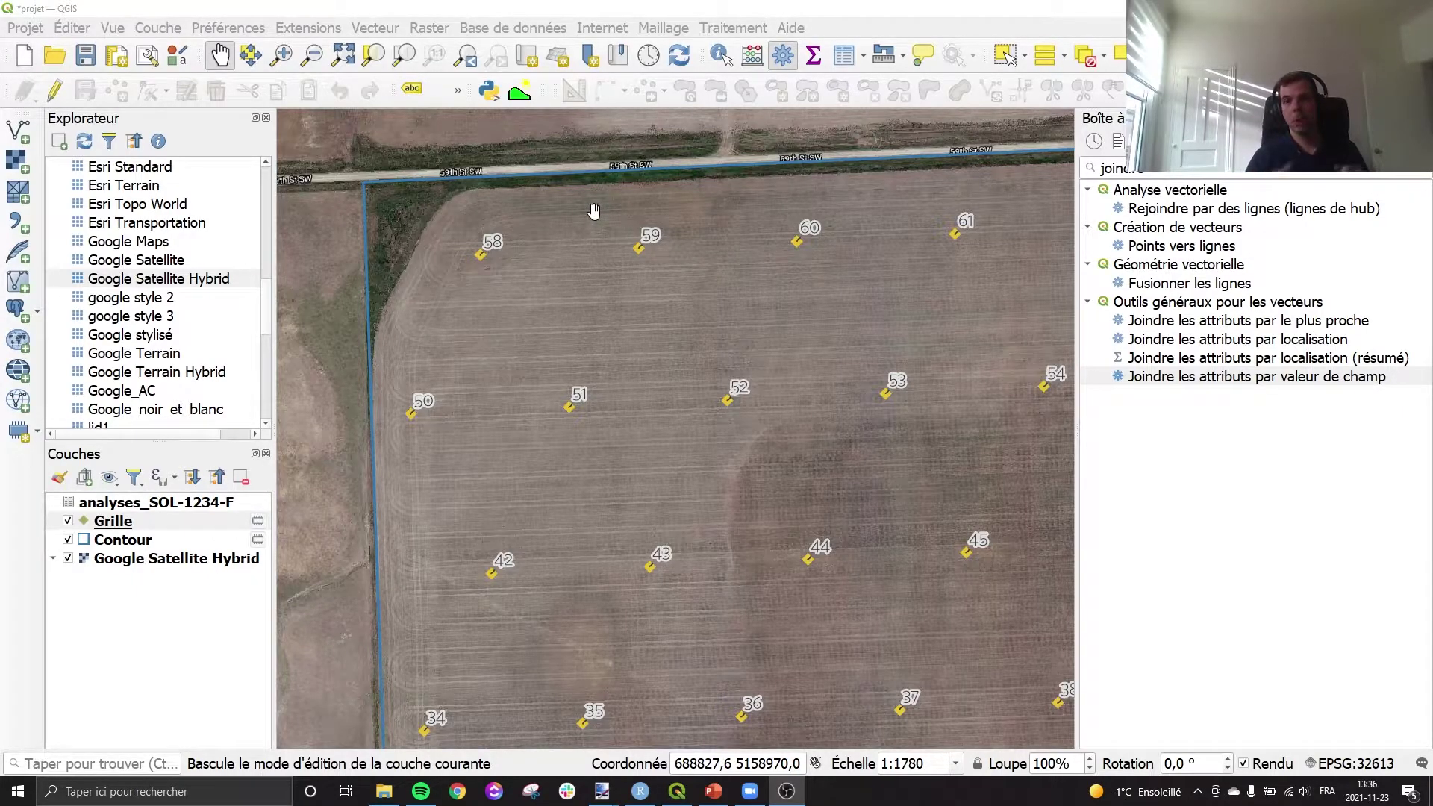
click(1116, 168)
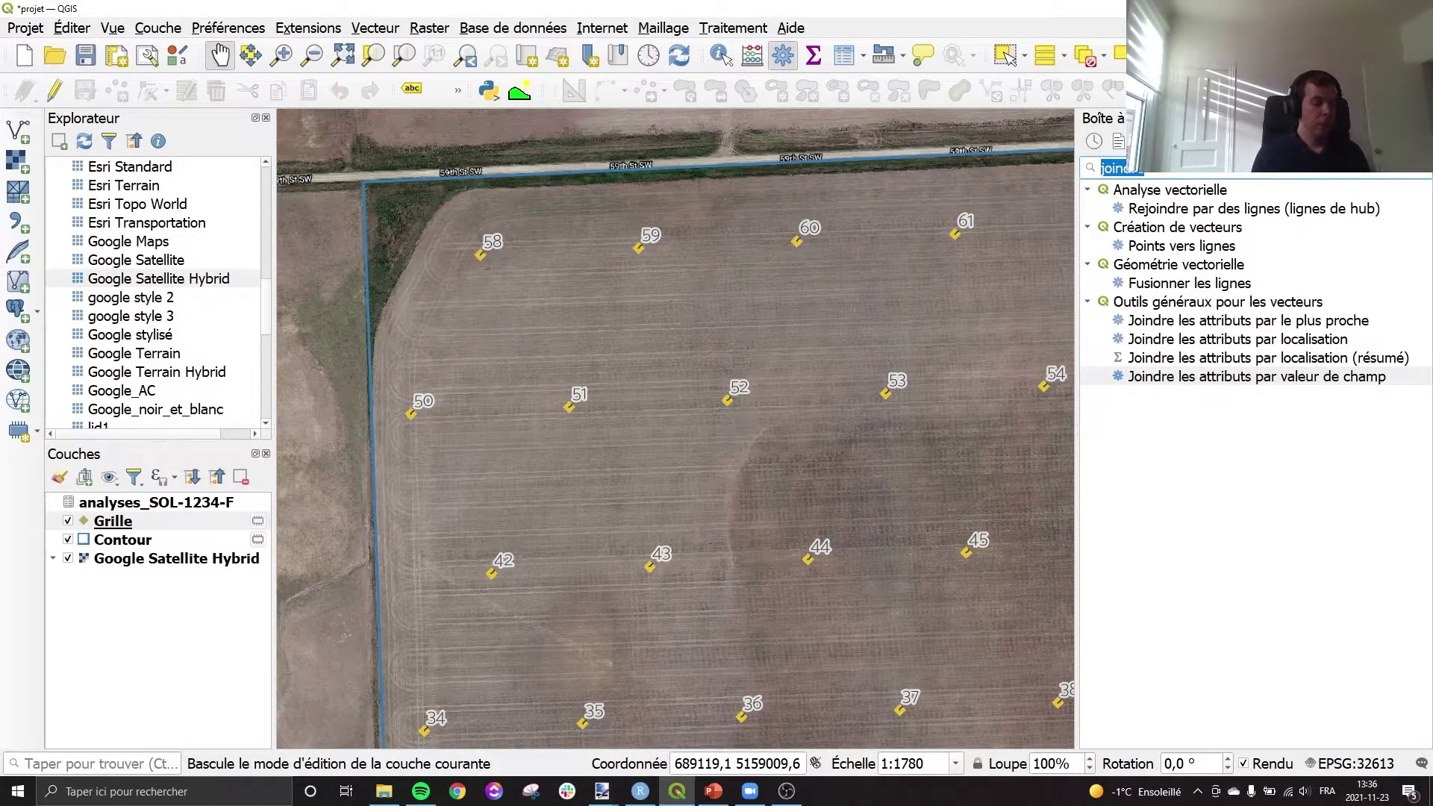
text(spline)
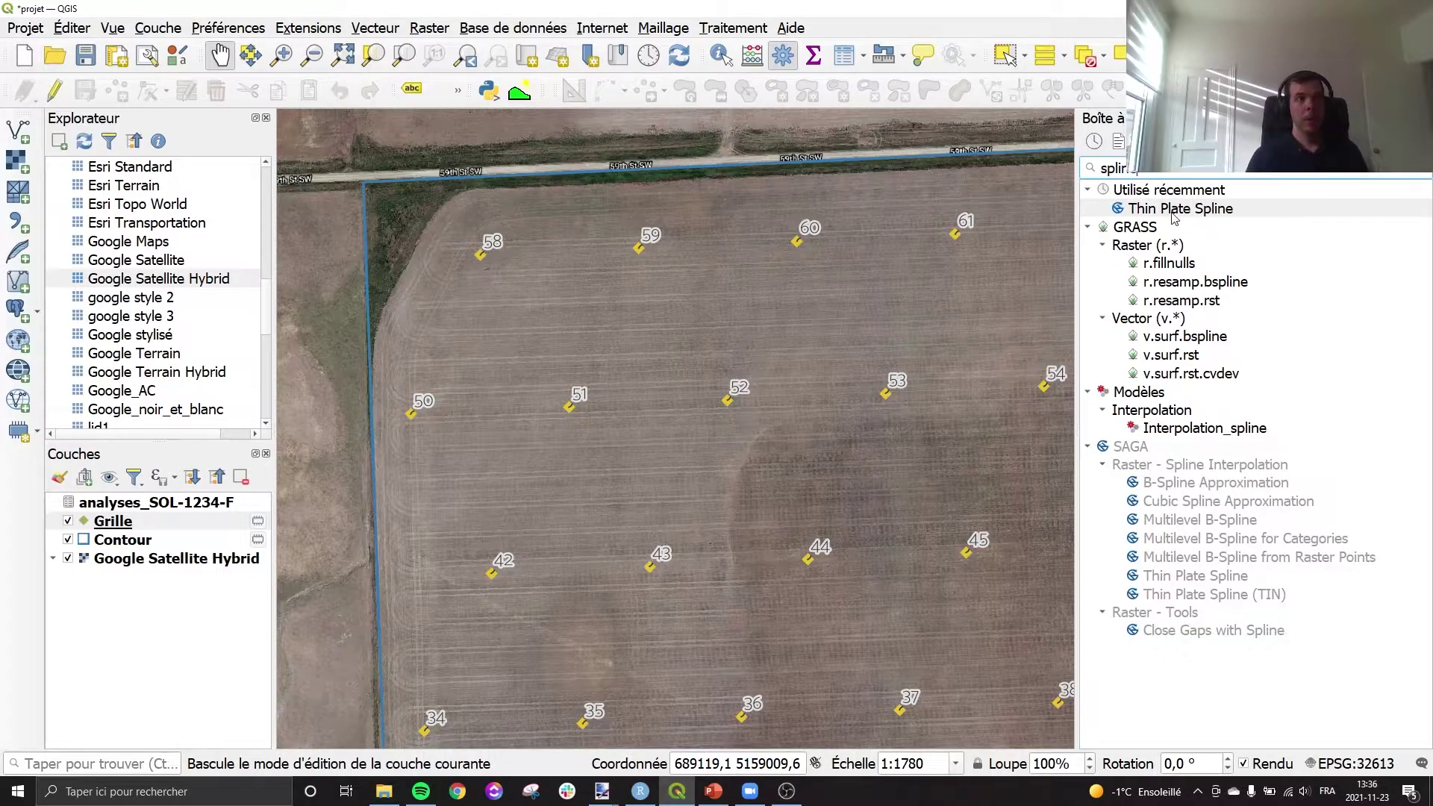
click(1175, 211)
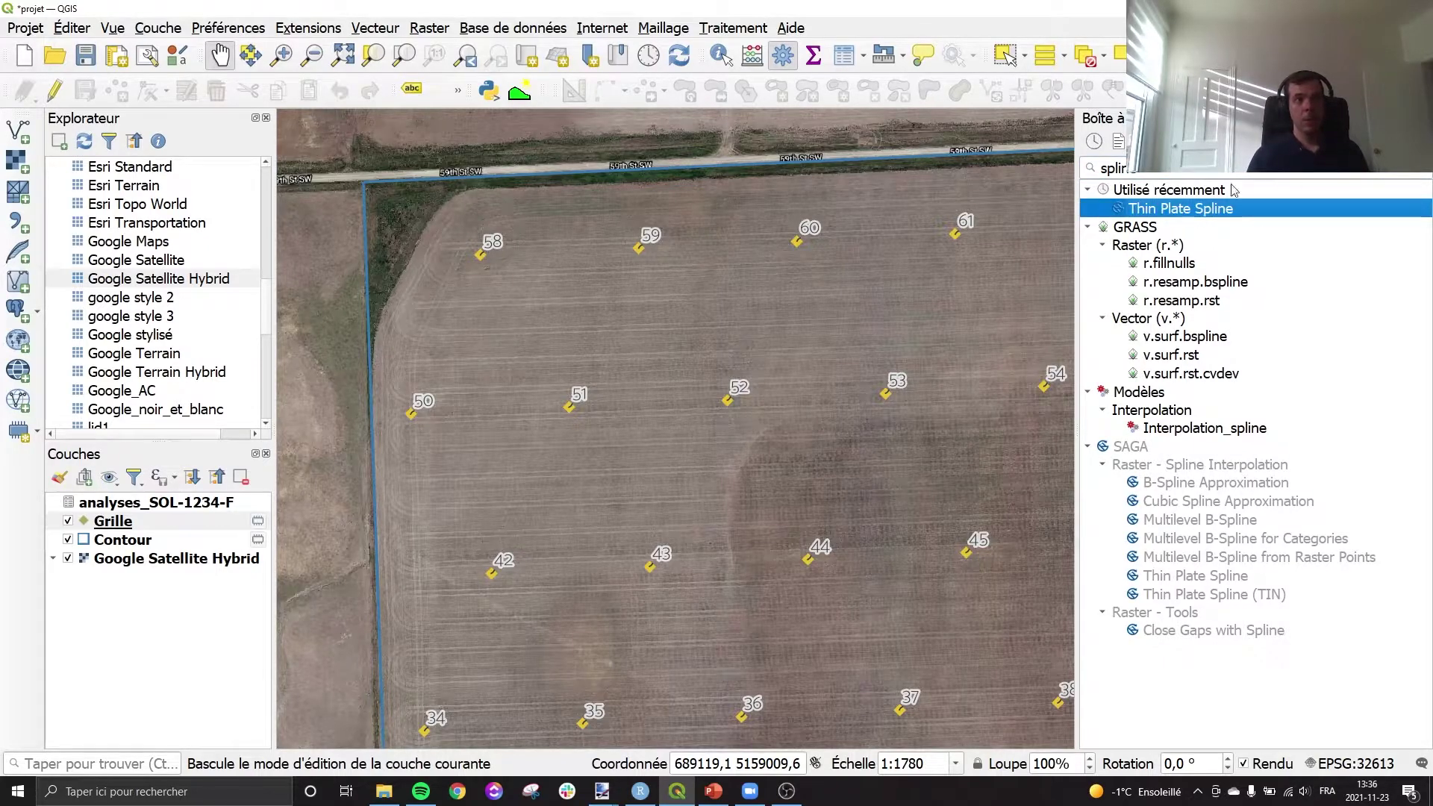
double_click(1188, 210)
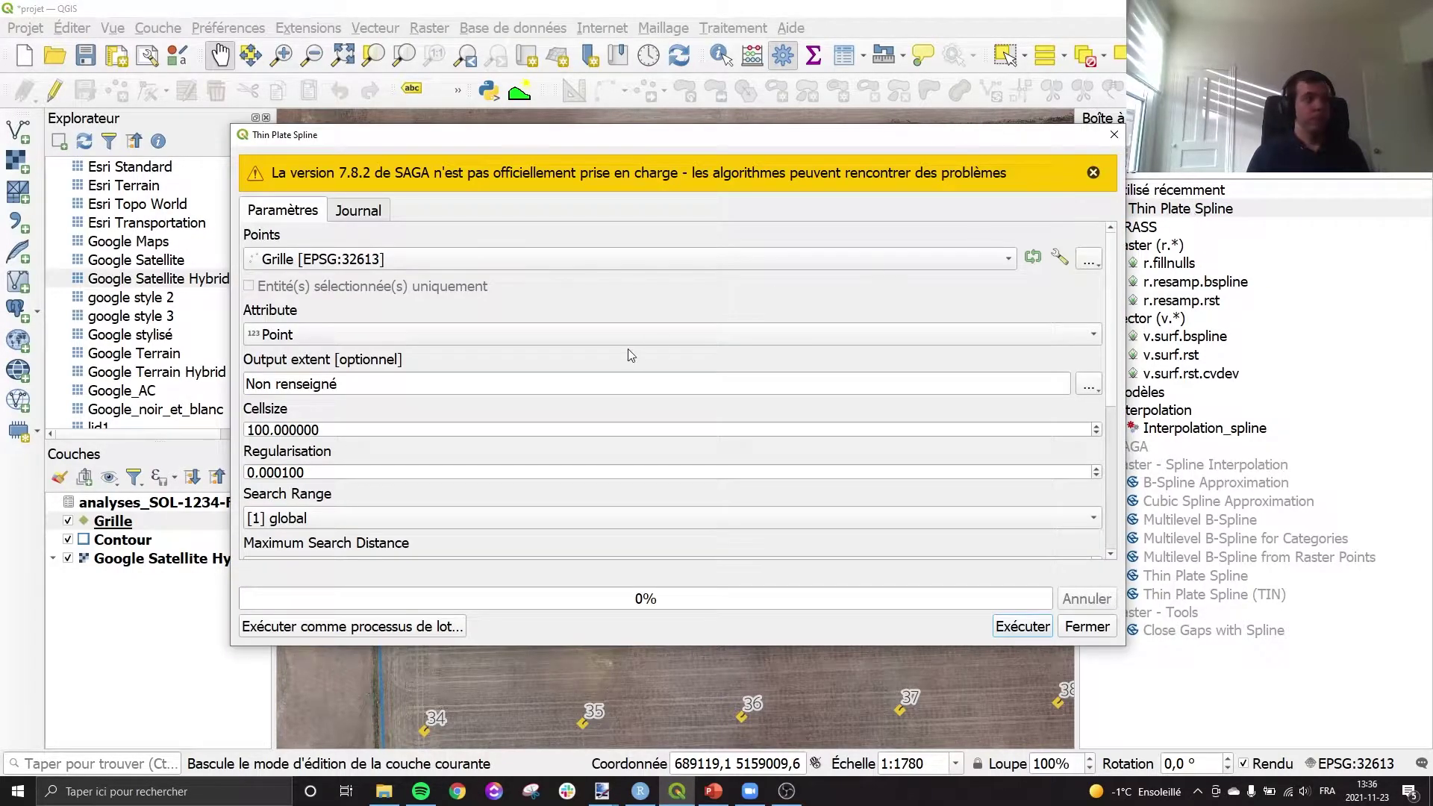
Keep Grille as the input points for the interpolation and choose pHtampon as the attribute
click(361, 261)
click(362, 261)
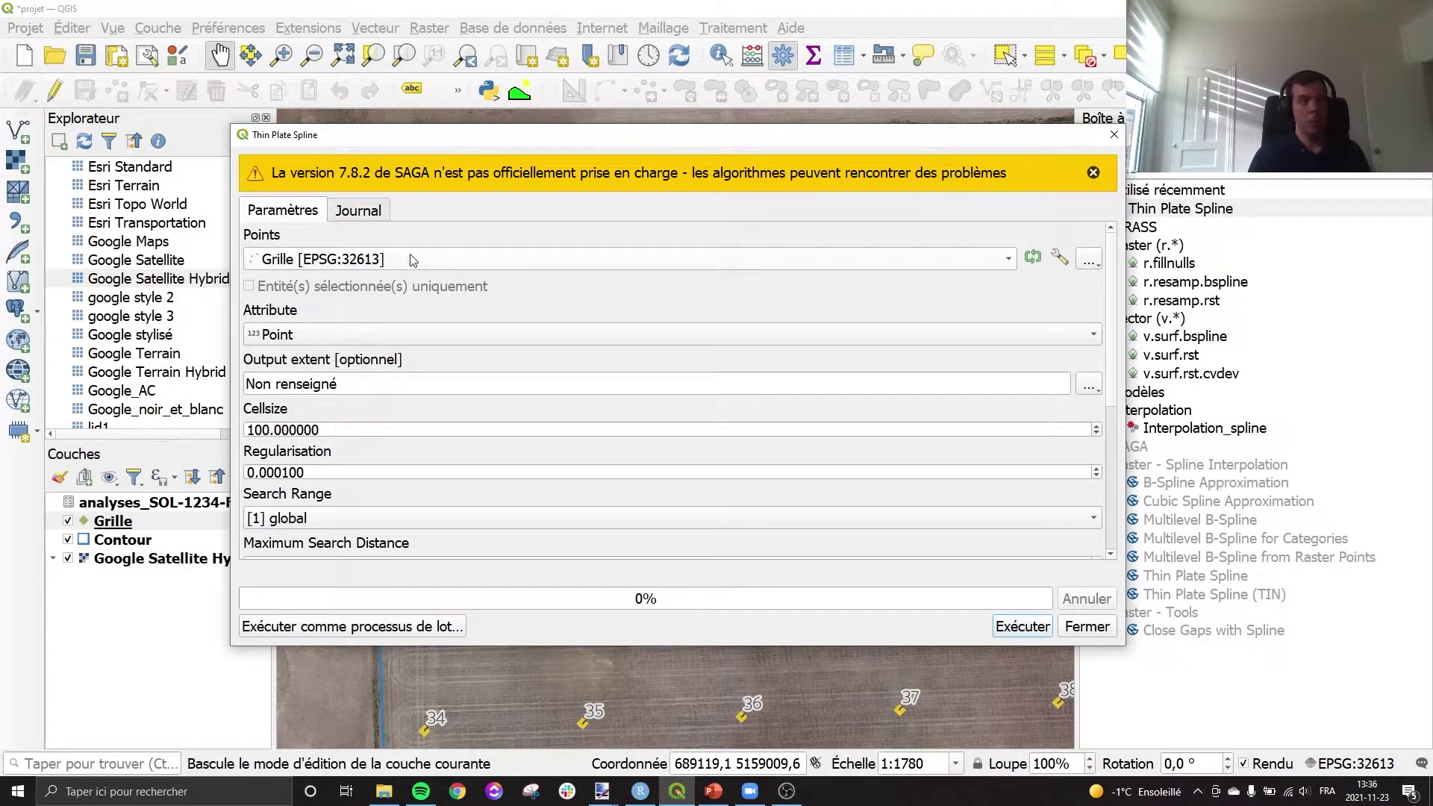
click(294, 335)
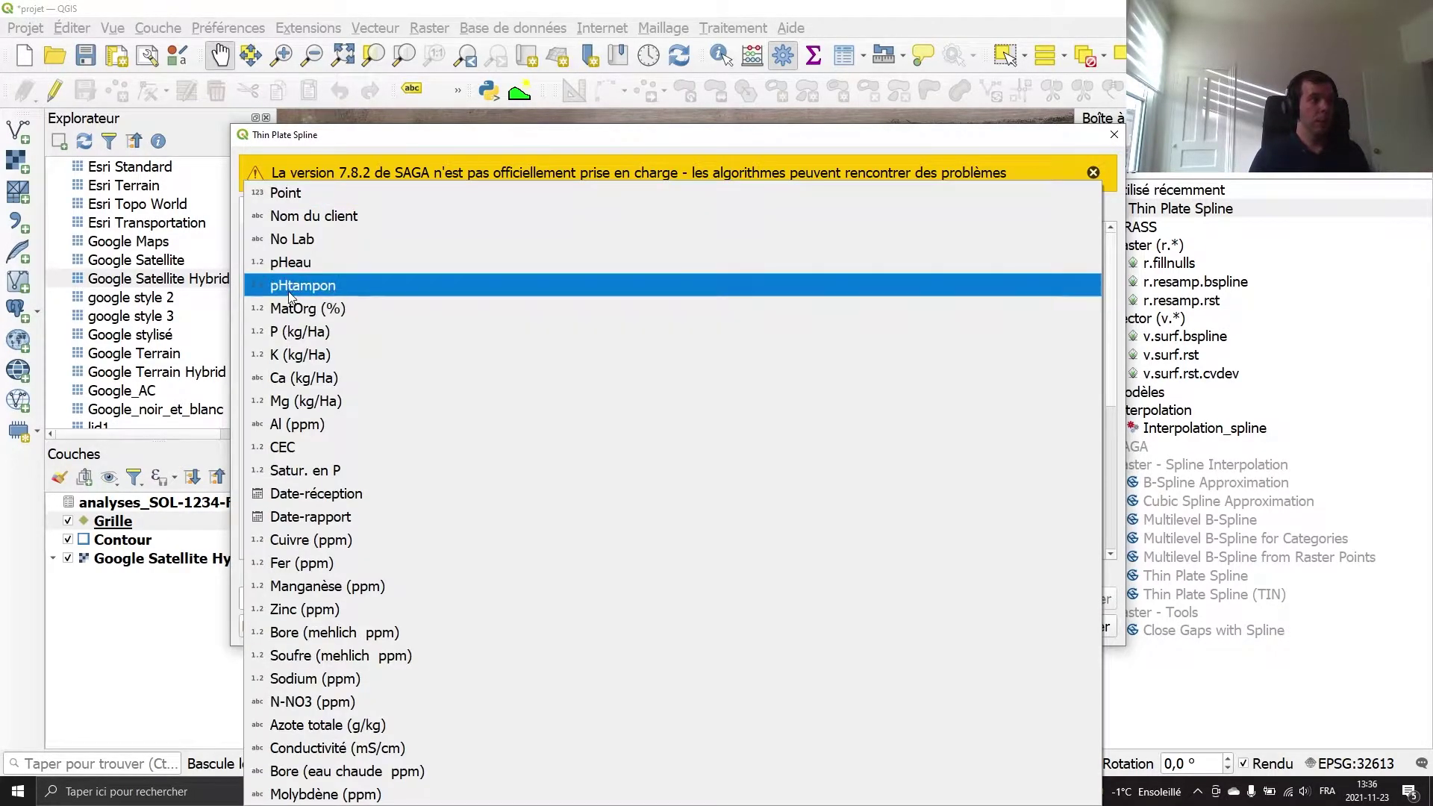
click(289, 291)
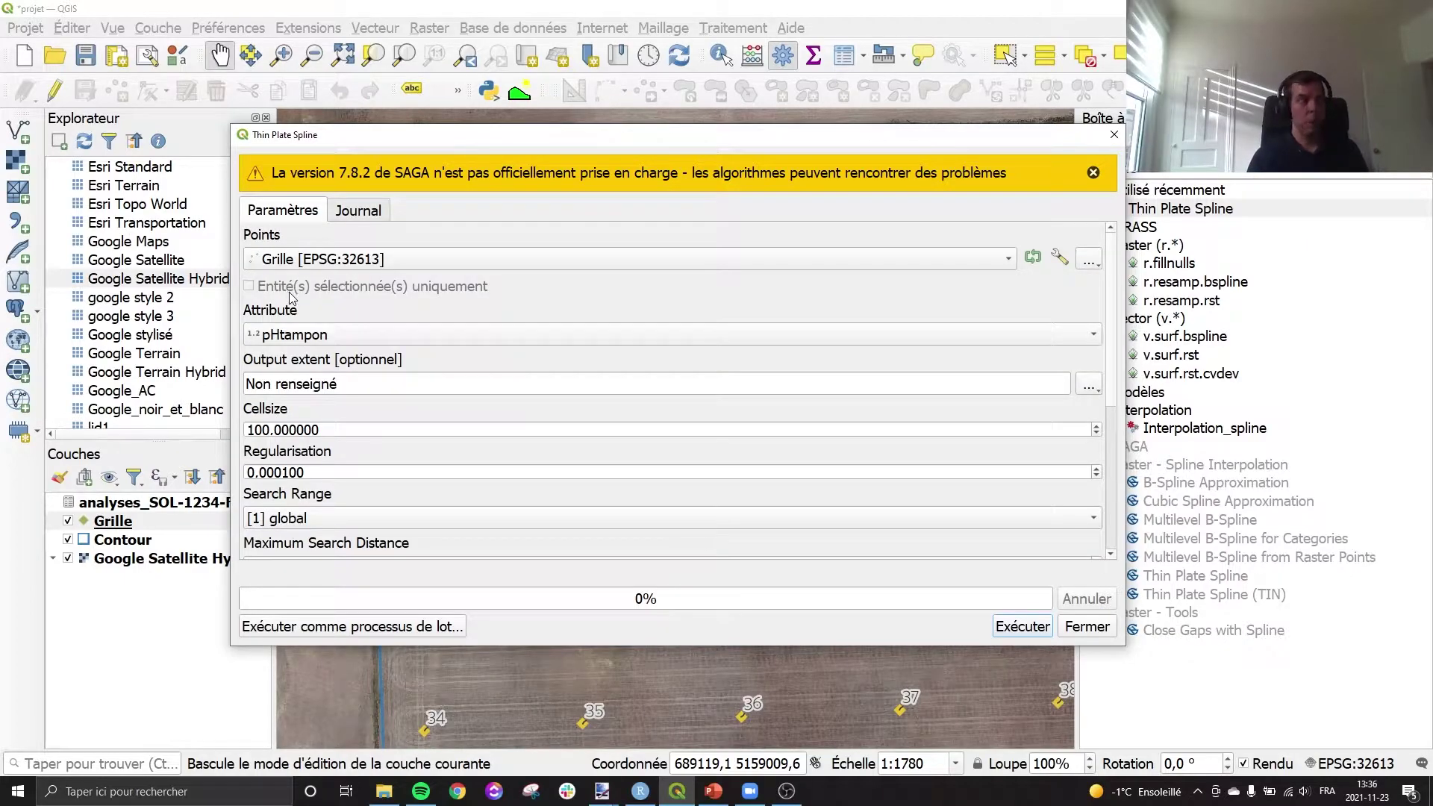
Draw the interpolation's output extent on the map around the whole field, about 1140 m by 1060 m
click(376, 378)
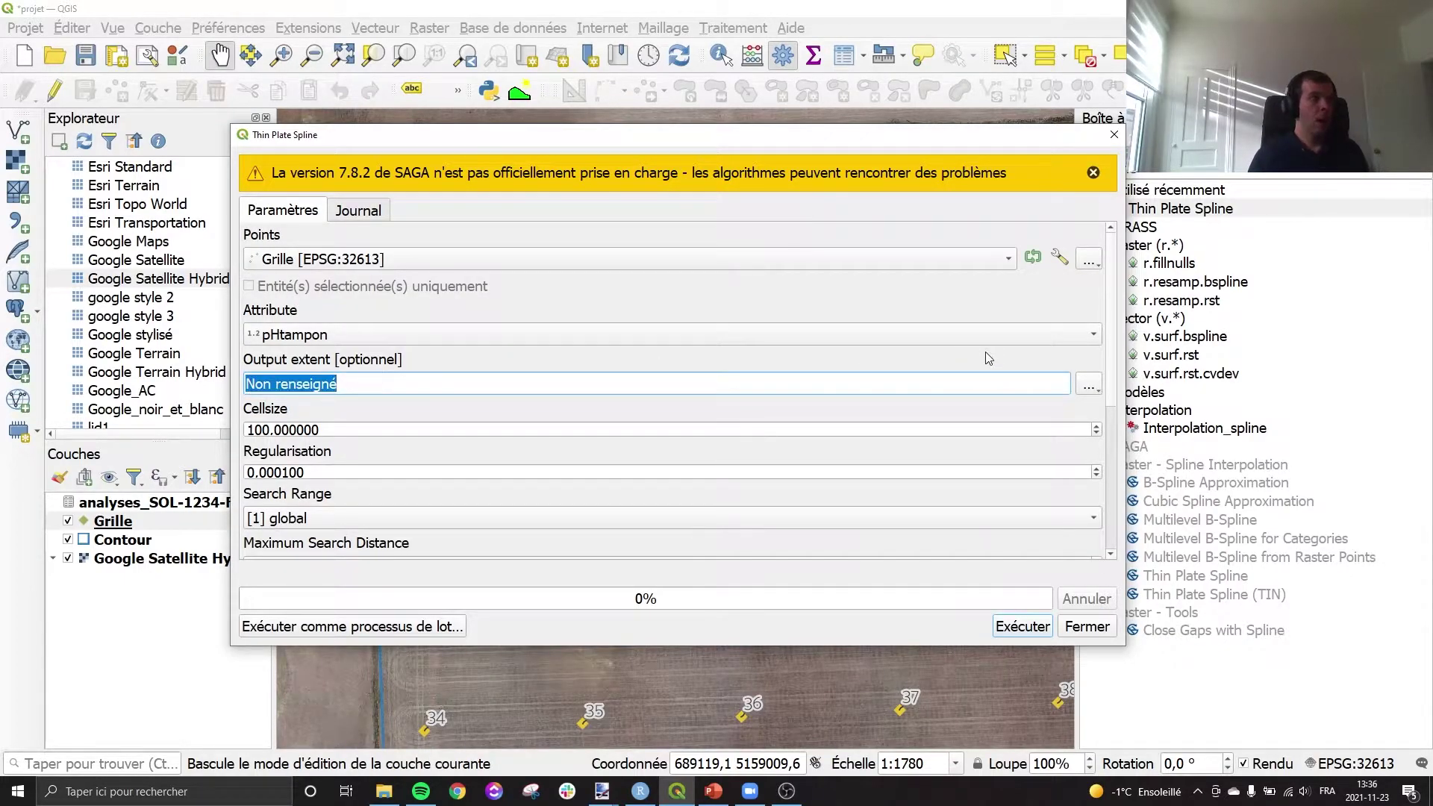
click(1089, 385)
click(1119, 455)
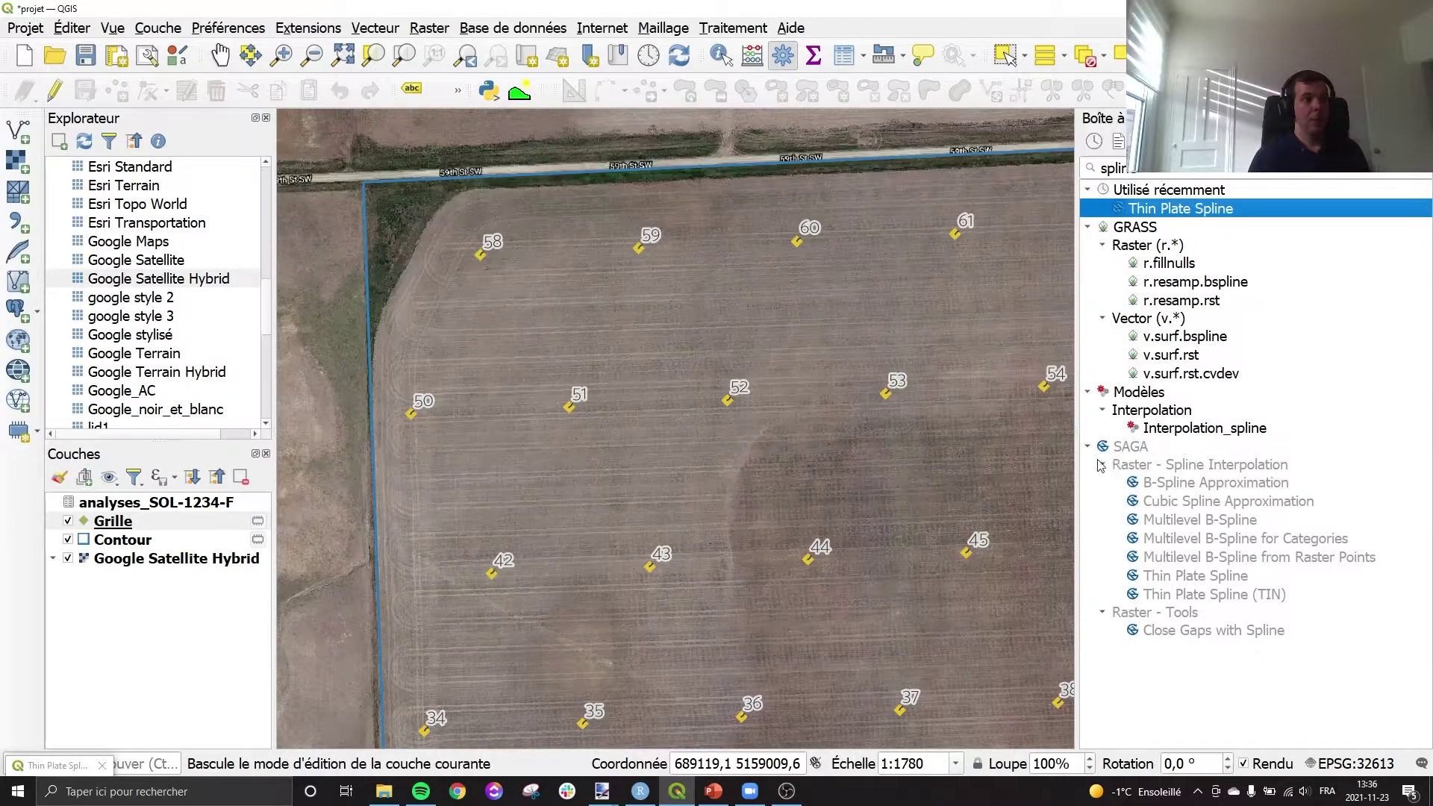
scroll(467, 298, down, 3)
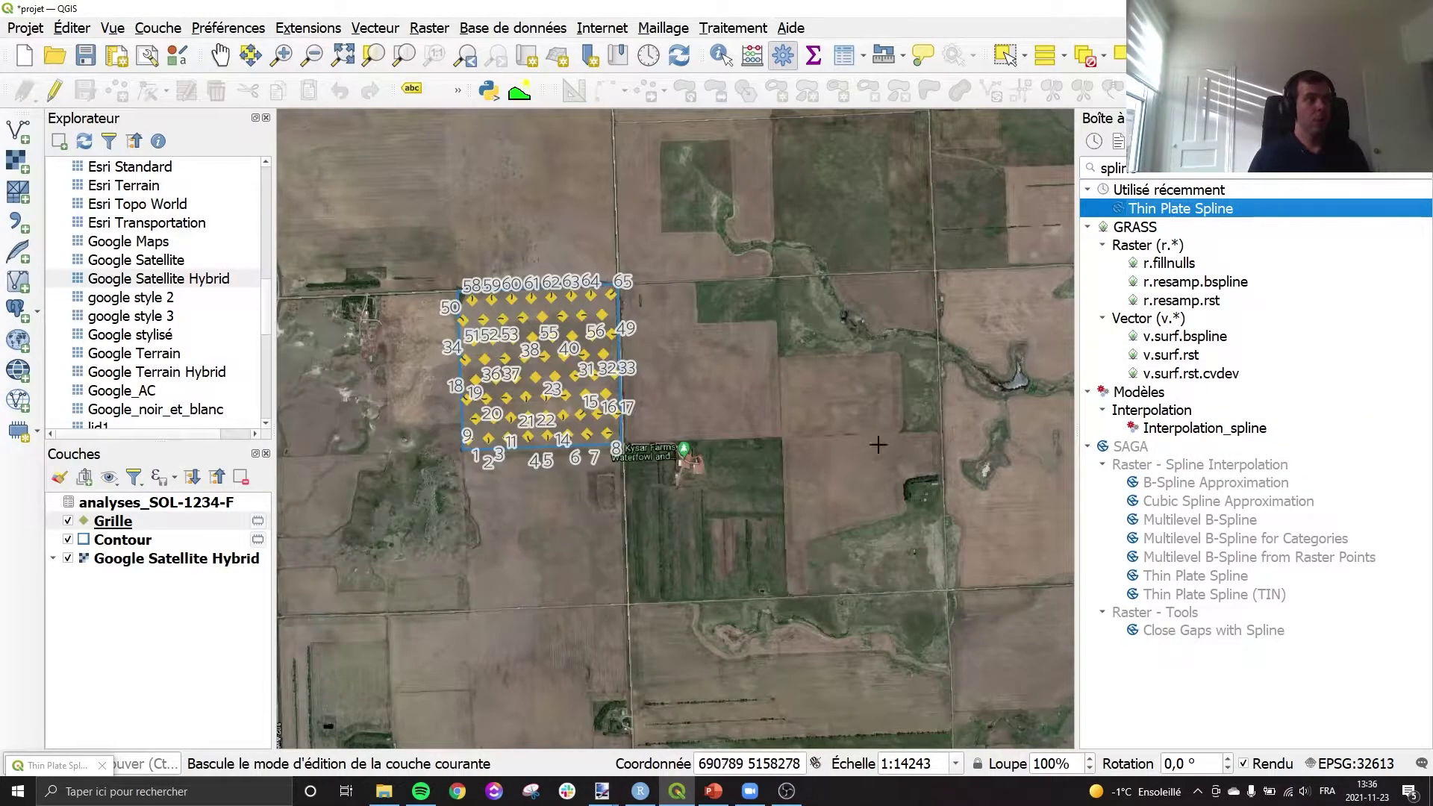
click(510, 306)
drag(471, 282, 696, 479)
Set the cell size to 1, keep the remaining defaults with a temporary output, and run Thin Plate Spline
click(337, 437)
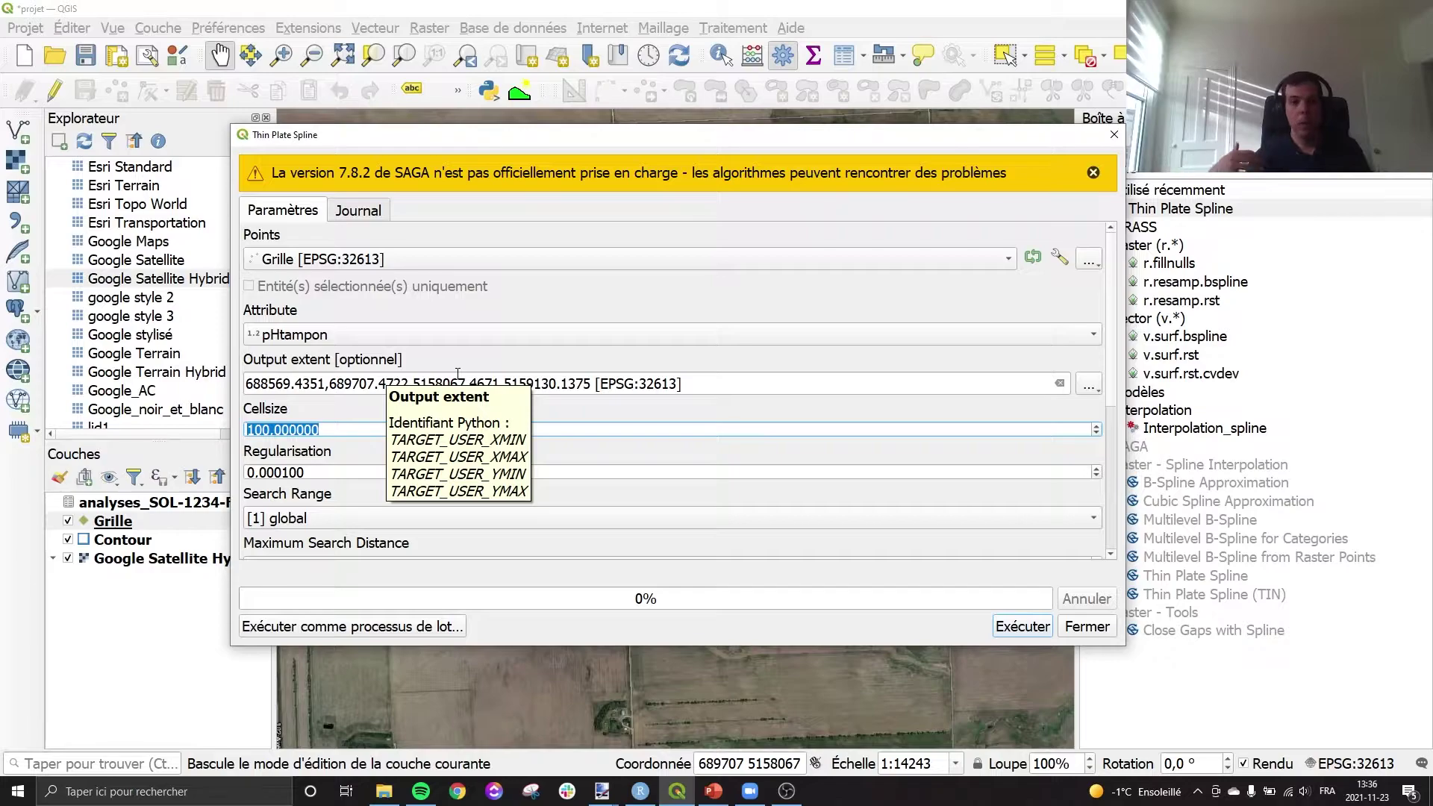
text(1)
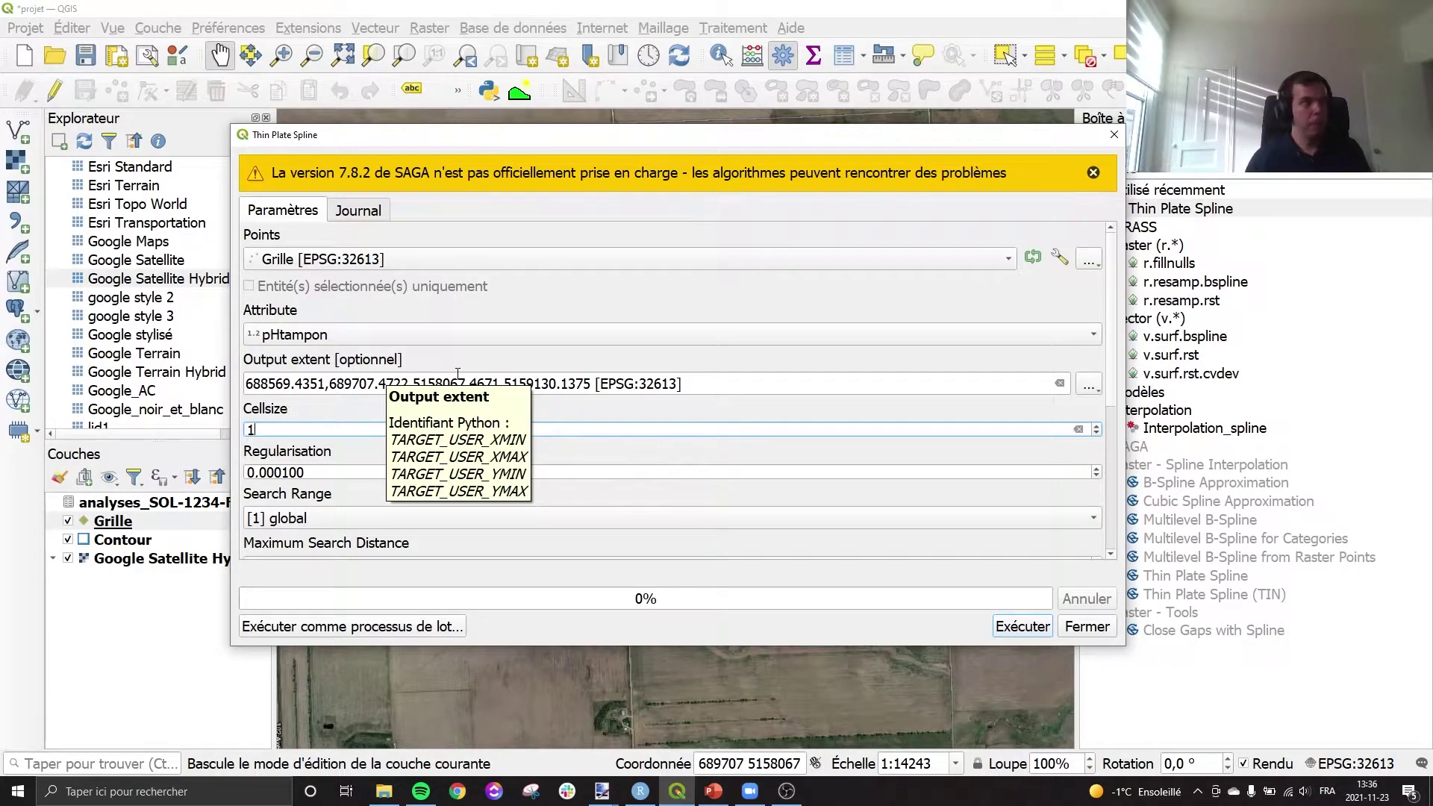
scroll(673, 392, down, 5)
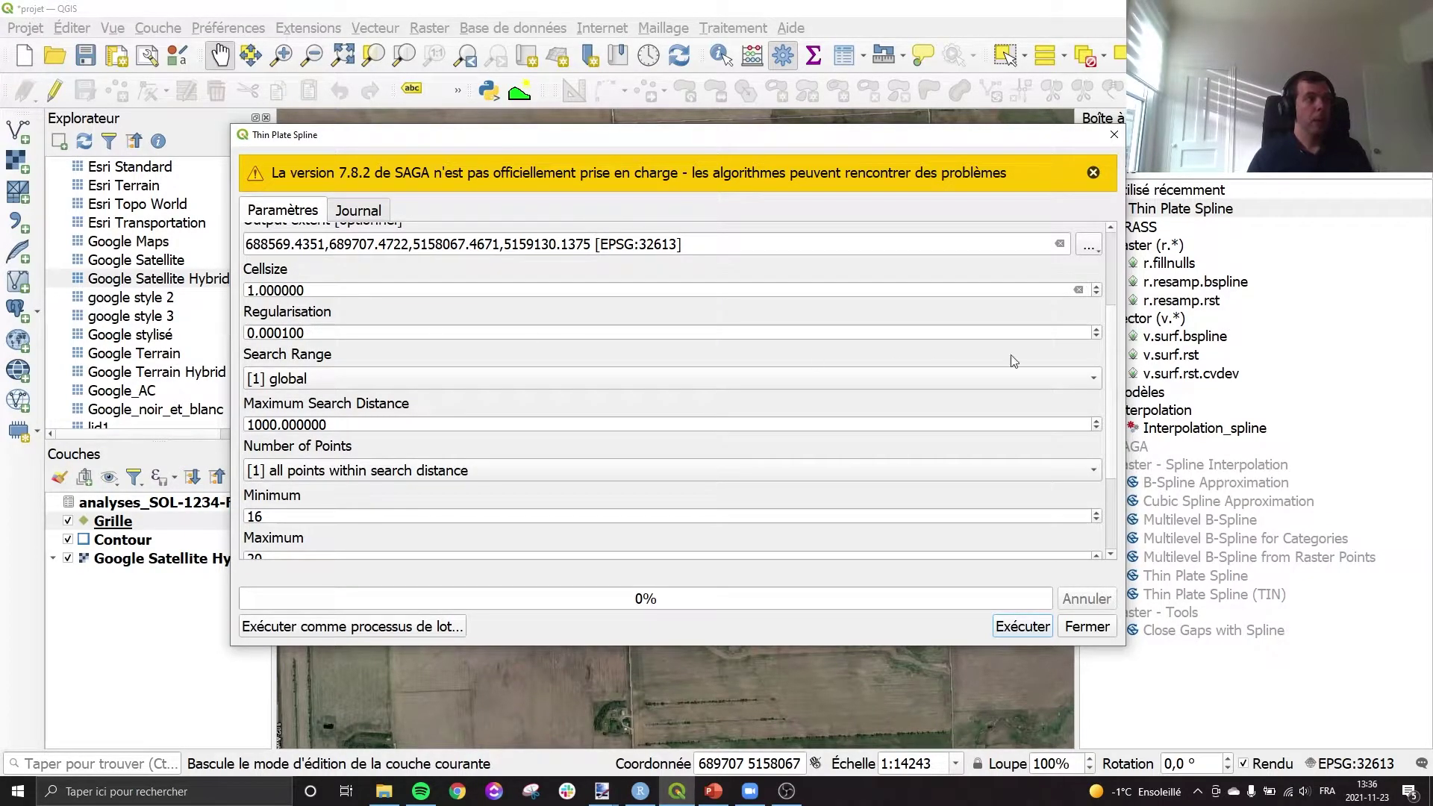
scroll(1119, 361, down, 5)
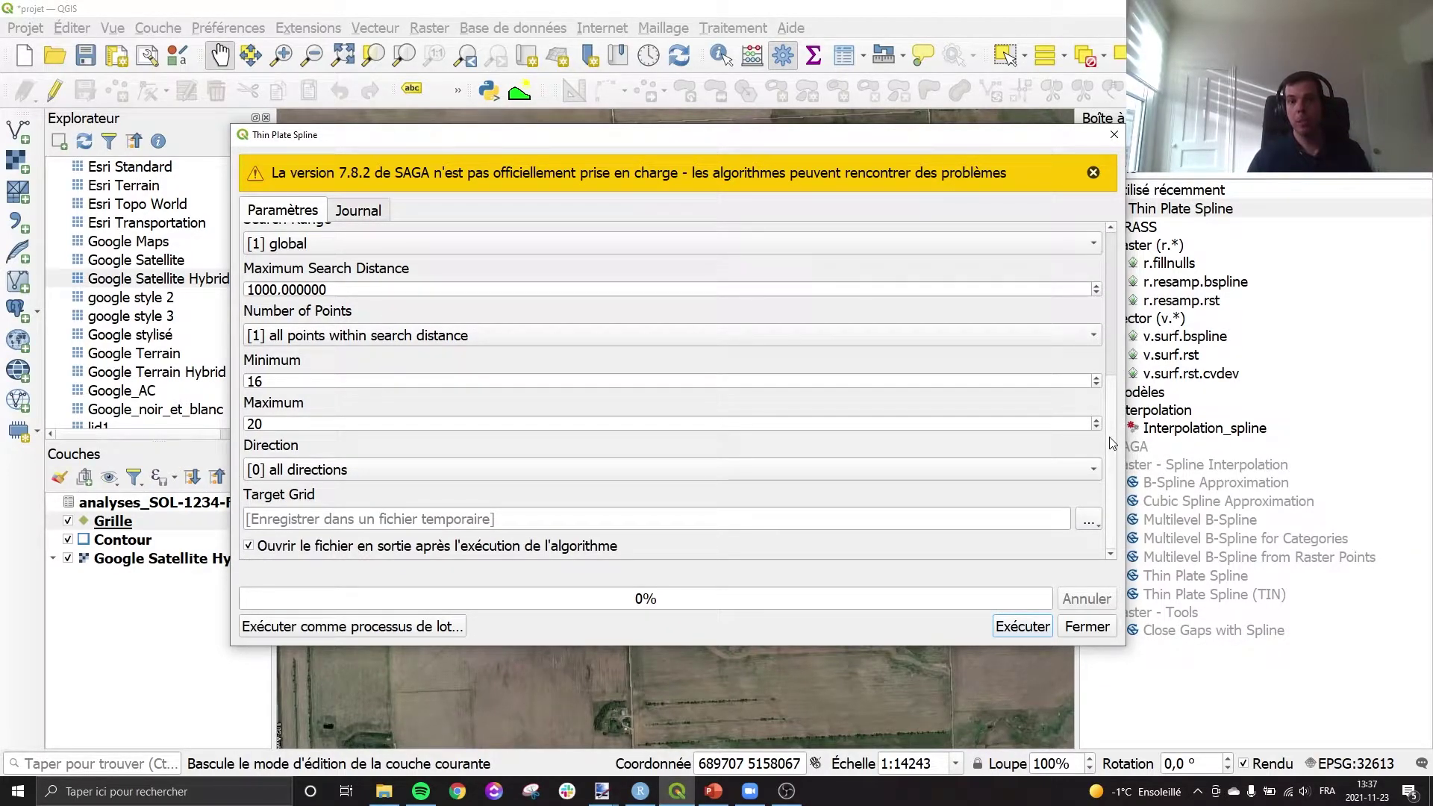
click(1022, 626)
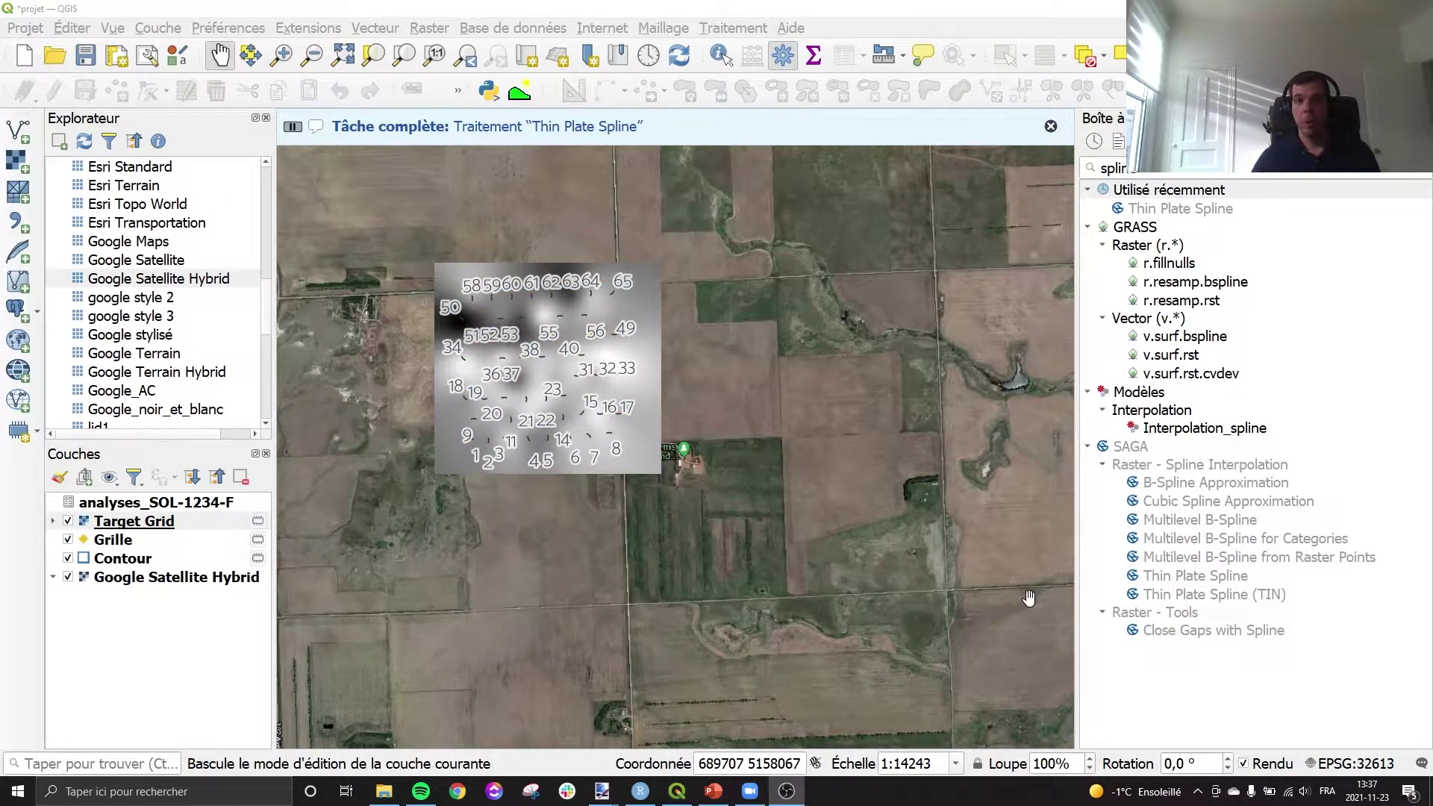
Style the Target Grid raster as single-band pseudocolor (Pseudo-couleur à bande unique) with the Viridis color ramp
click(117, 525)
double_click(117, 527)
click(657, 106)
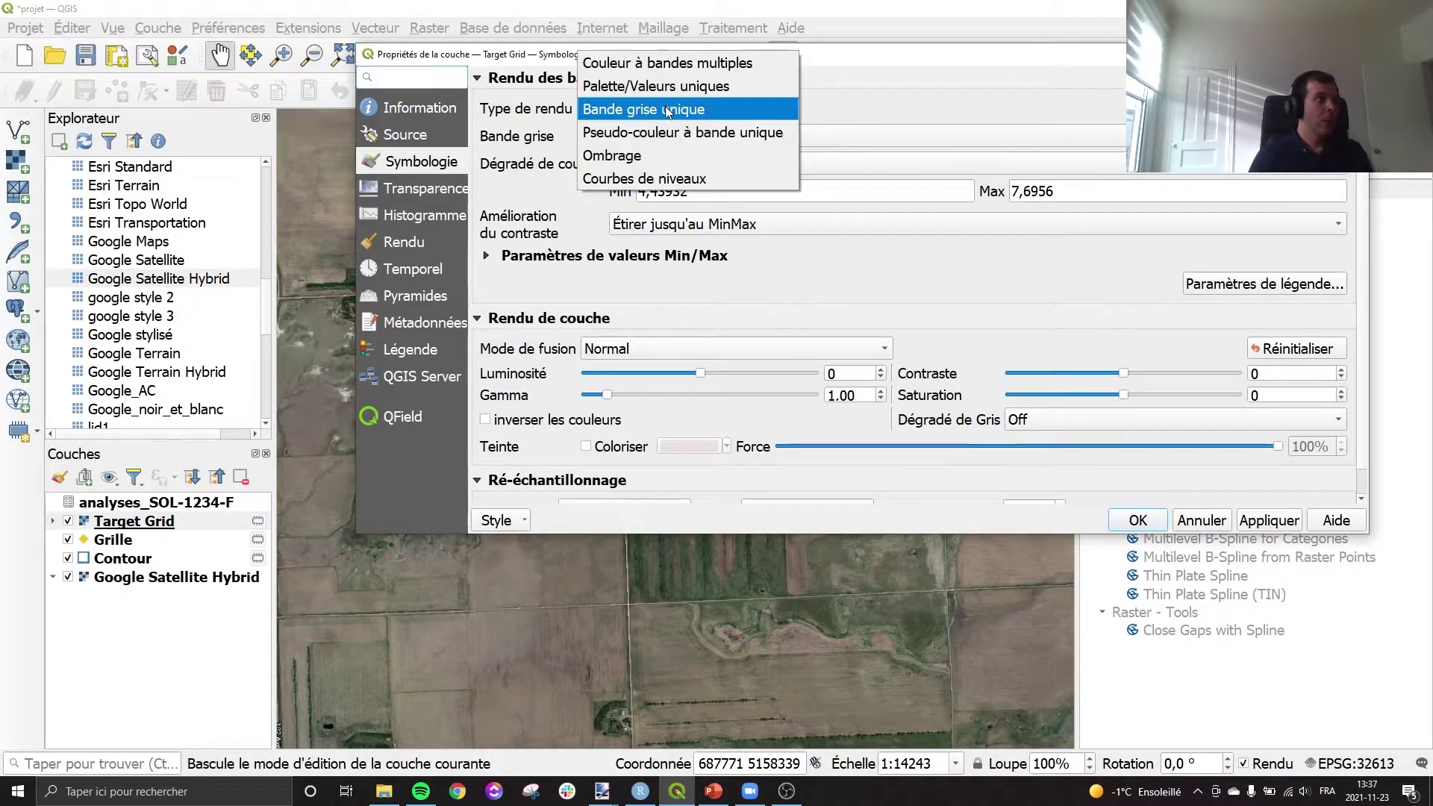
click(683, 135)
click(1341, 249)
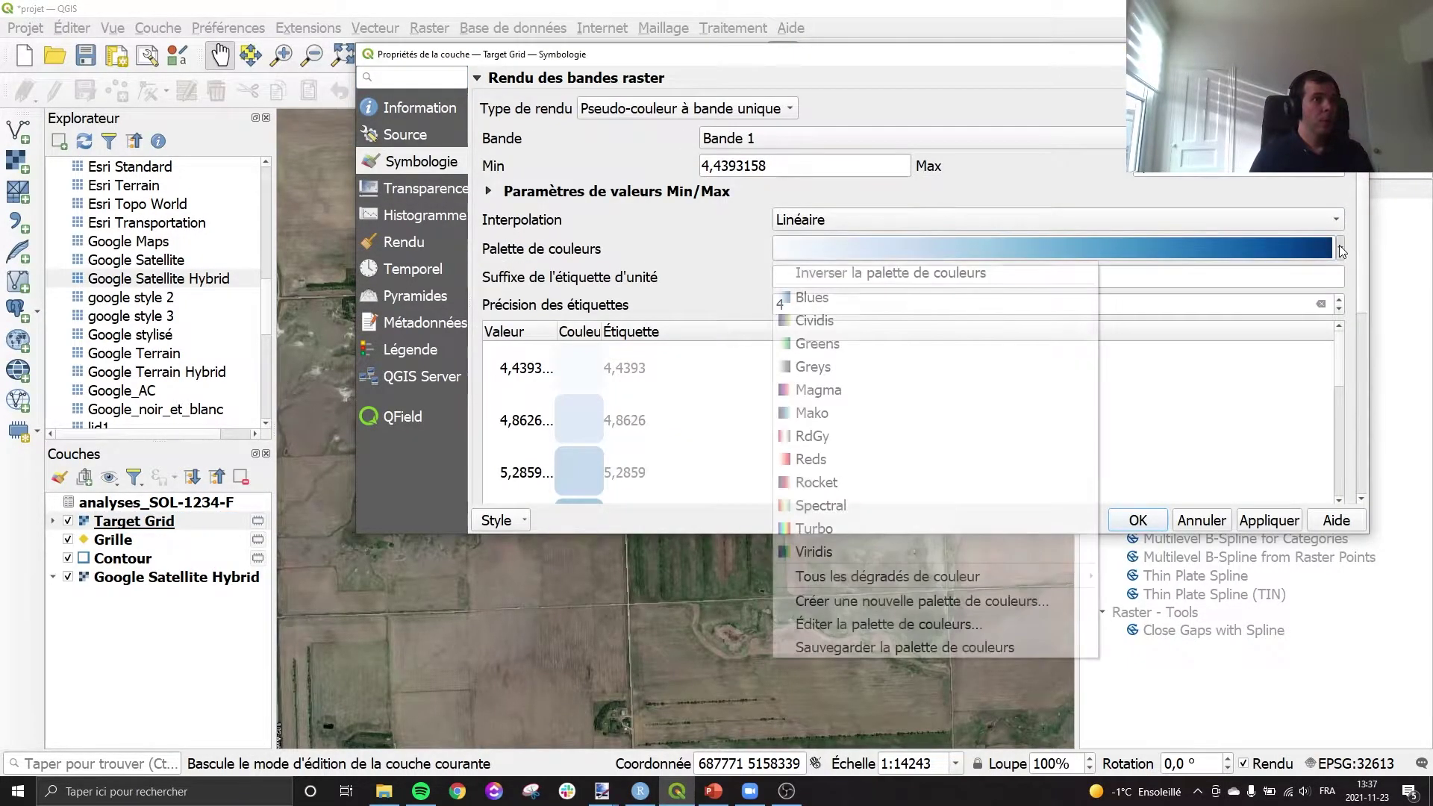
key(Escape)
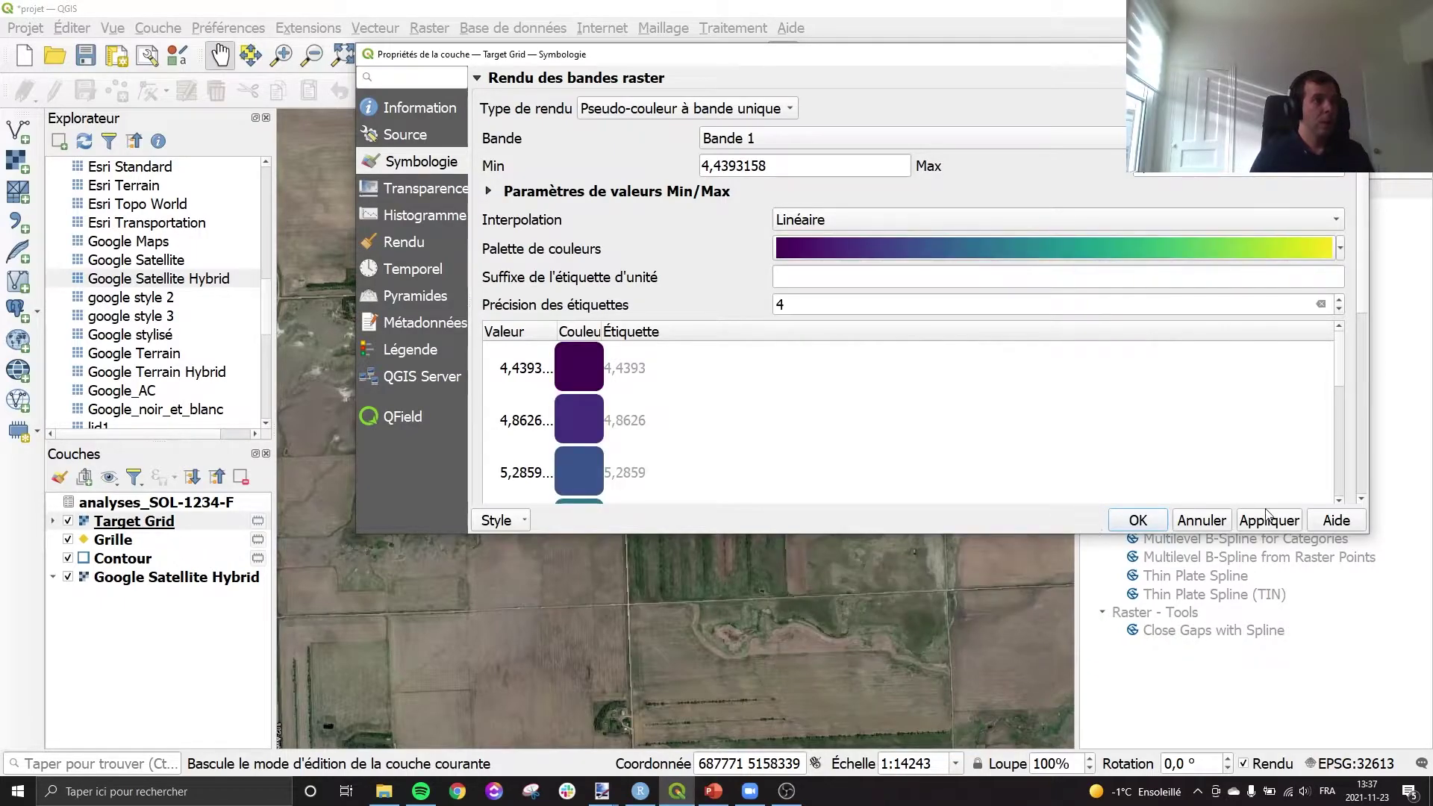
click(1113, 518)
Inspect the interpolated pH raster and move the Contour layer above Target Grid in the layer order
scroll(567, 350, up, 2)
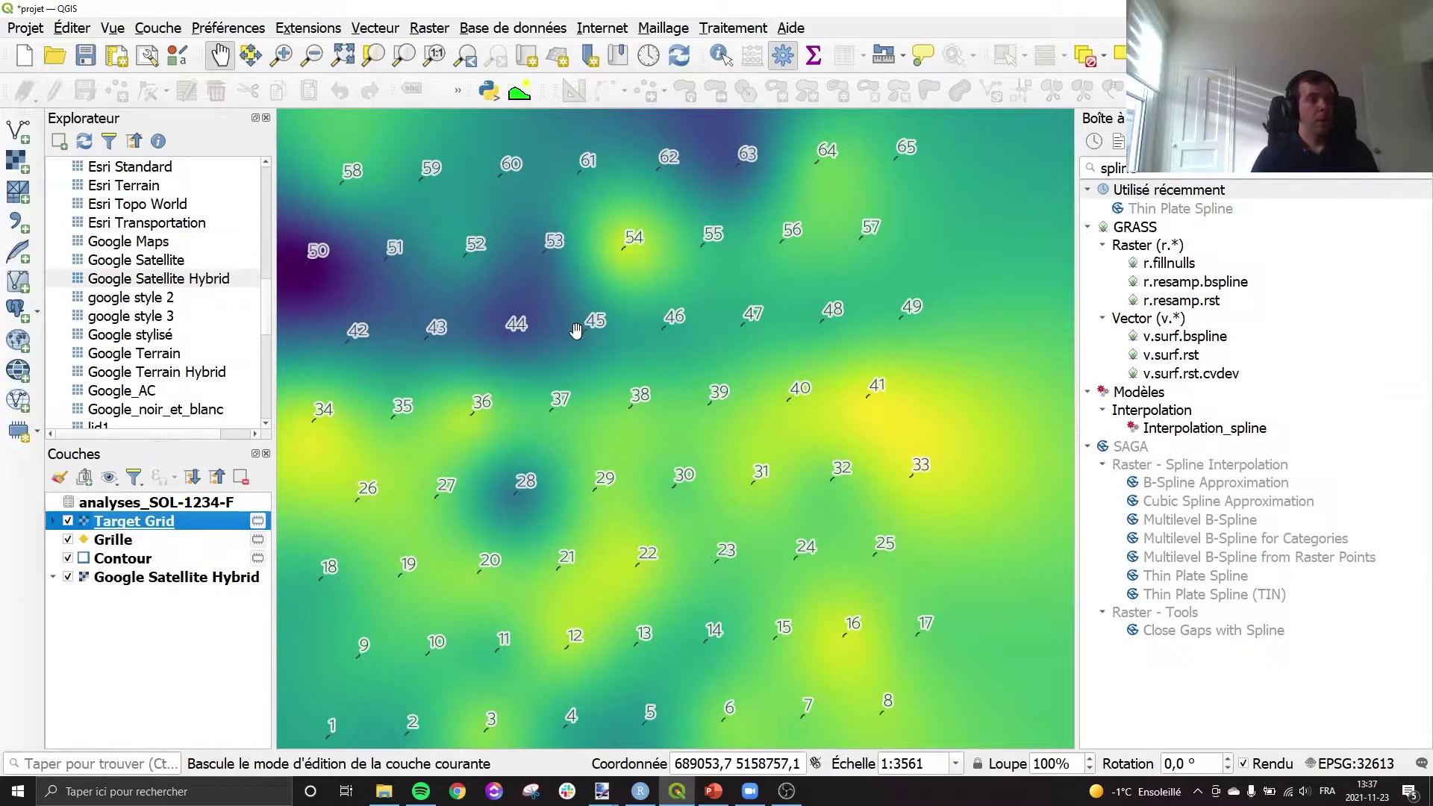
scroll(585, 343, down, 1)
drag(499, 361, 615, 429)
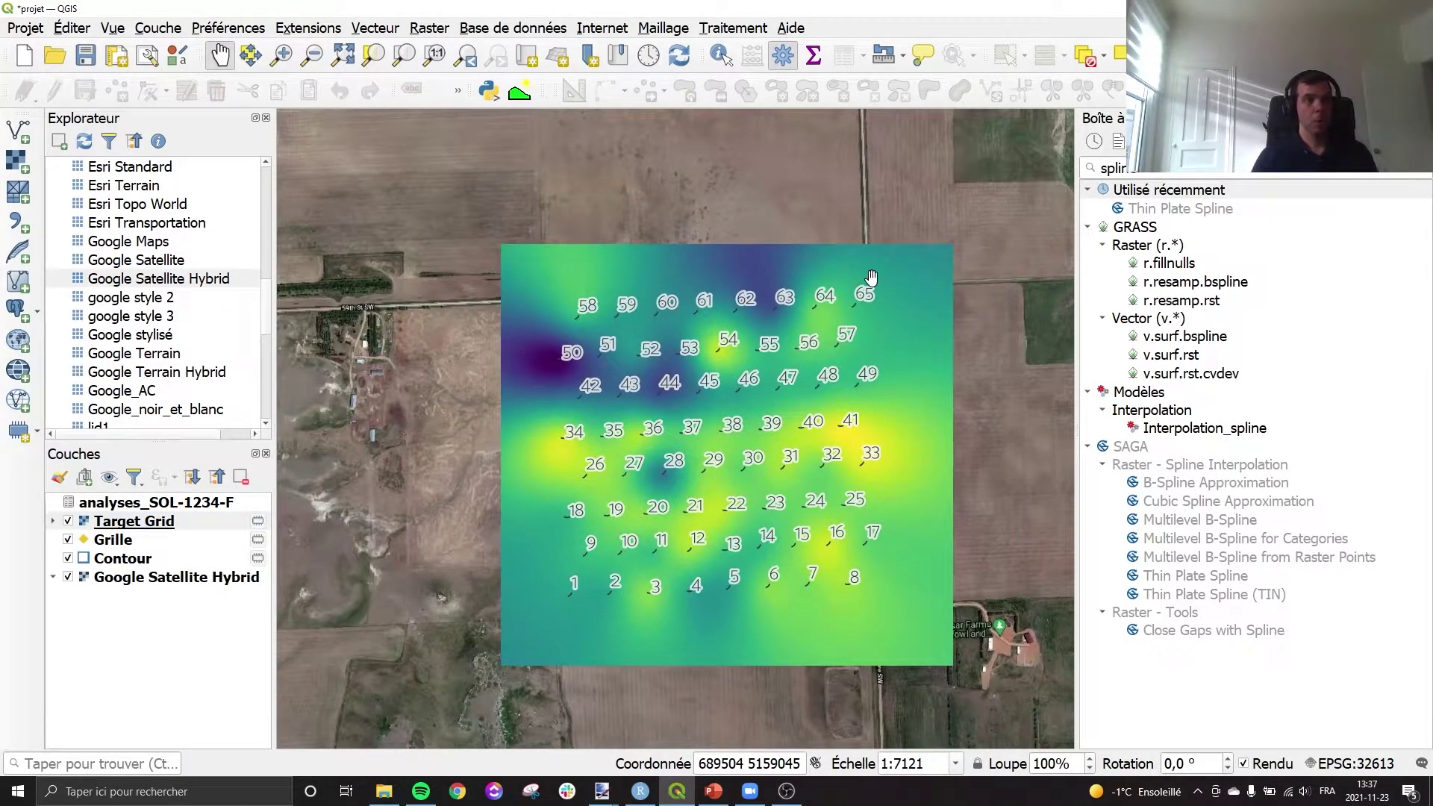
mouse_move(86, 558)
mouse_down()
mouse_move(112, 561)
mouse_move(160, 514)
mouse_up()
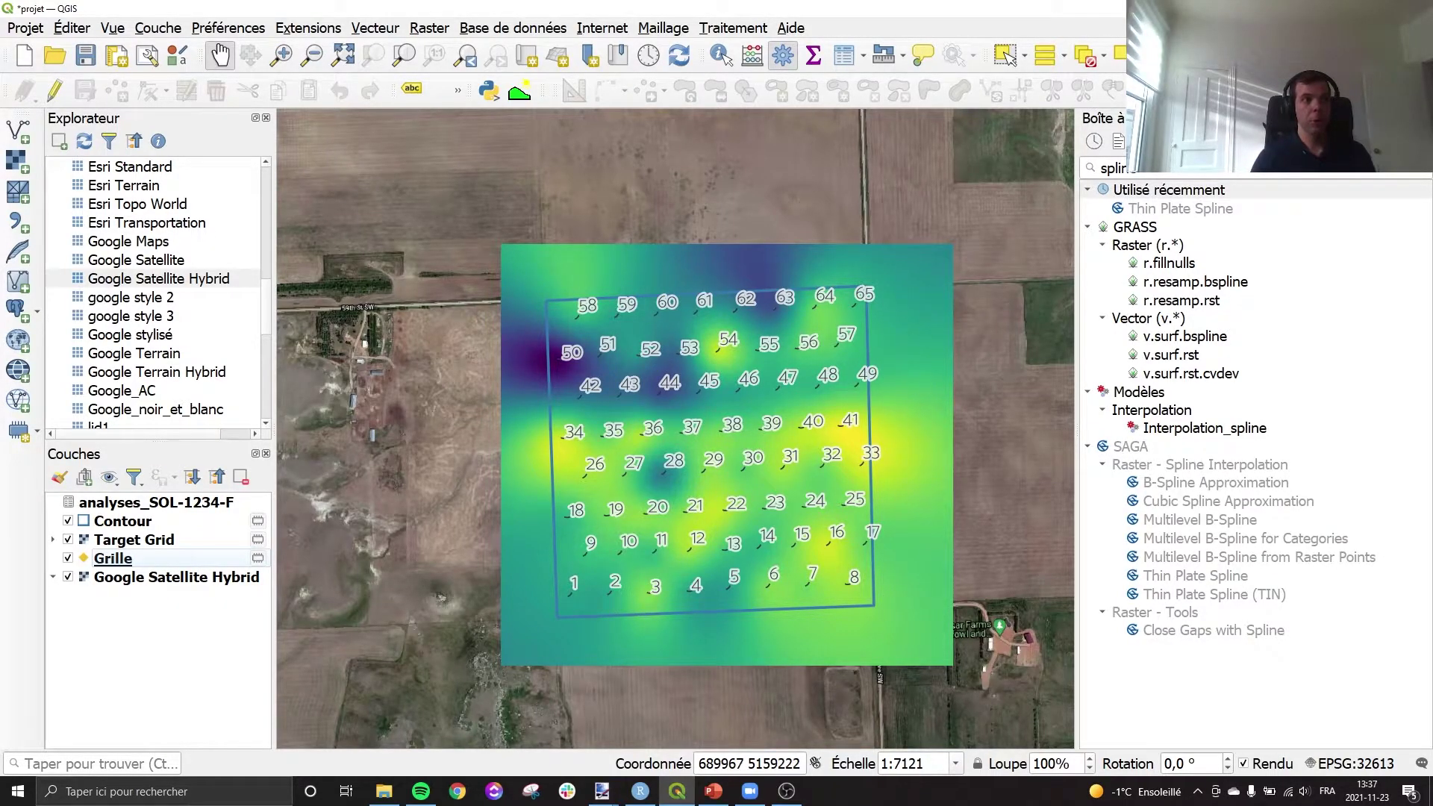
Filter the processing toolbox with mas and open Découper un raster selon une couche de masque
click(1426, 170)
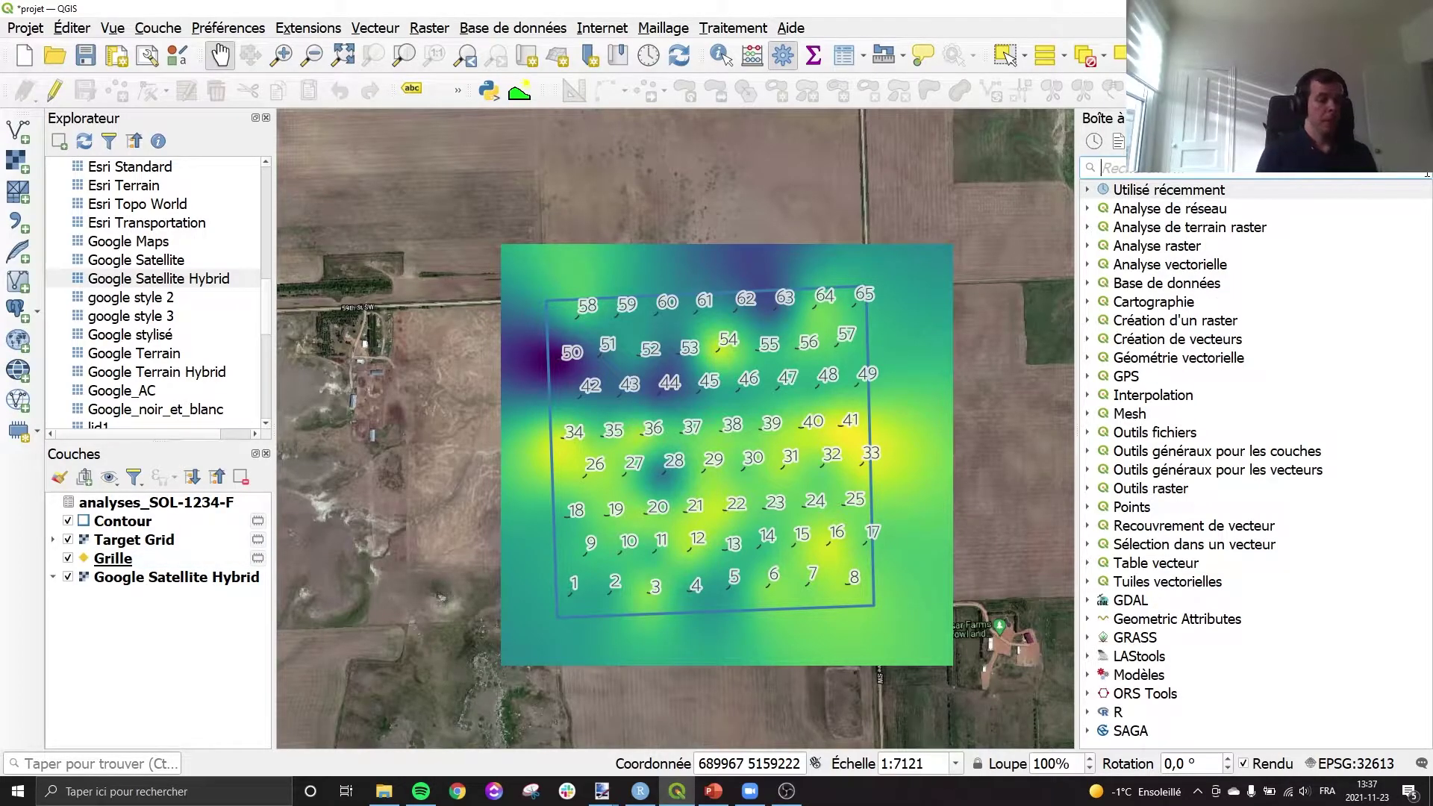
text(mas)
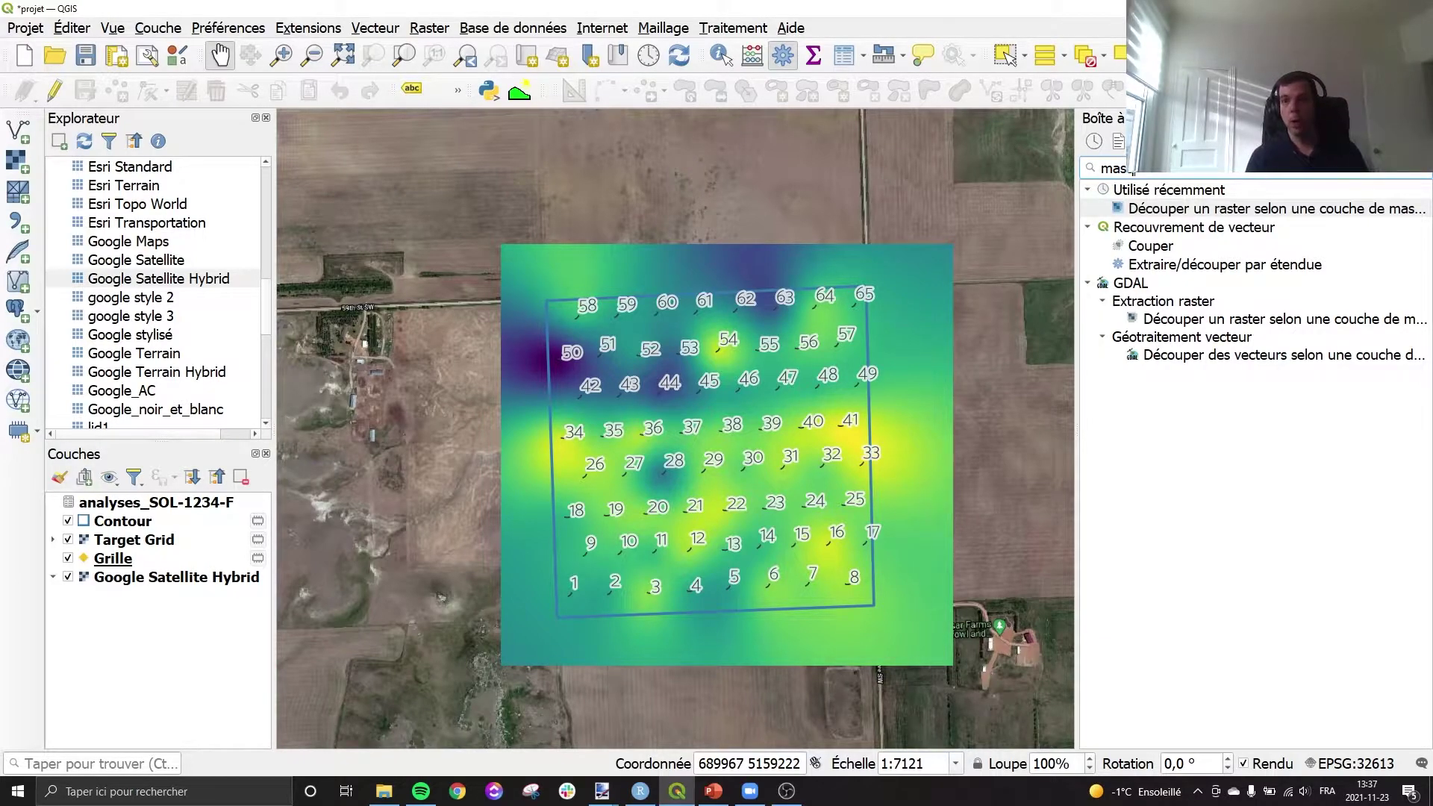
key(alt+Tab)
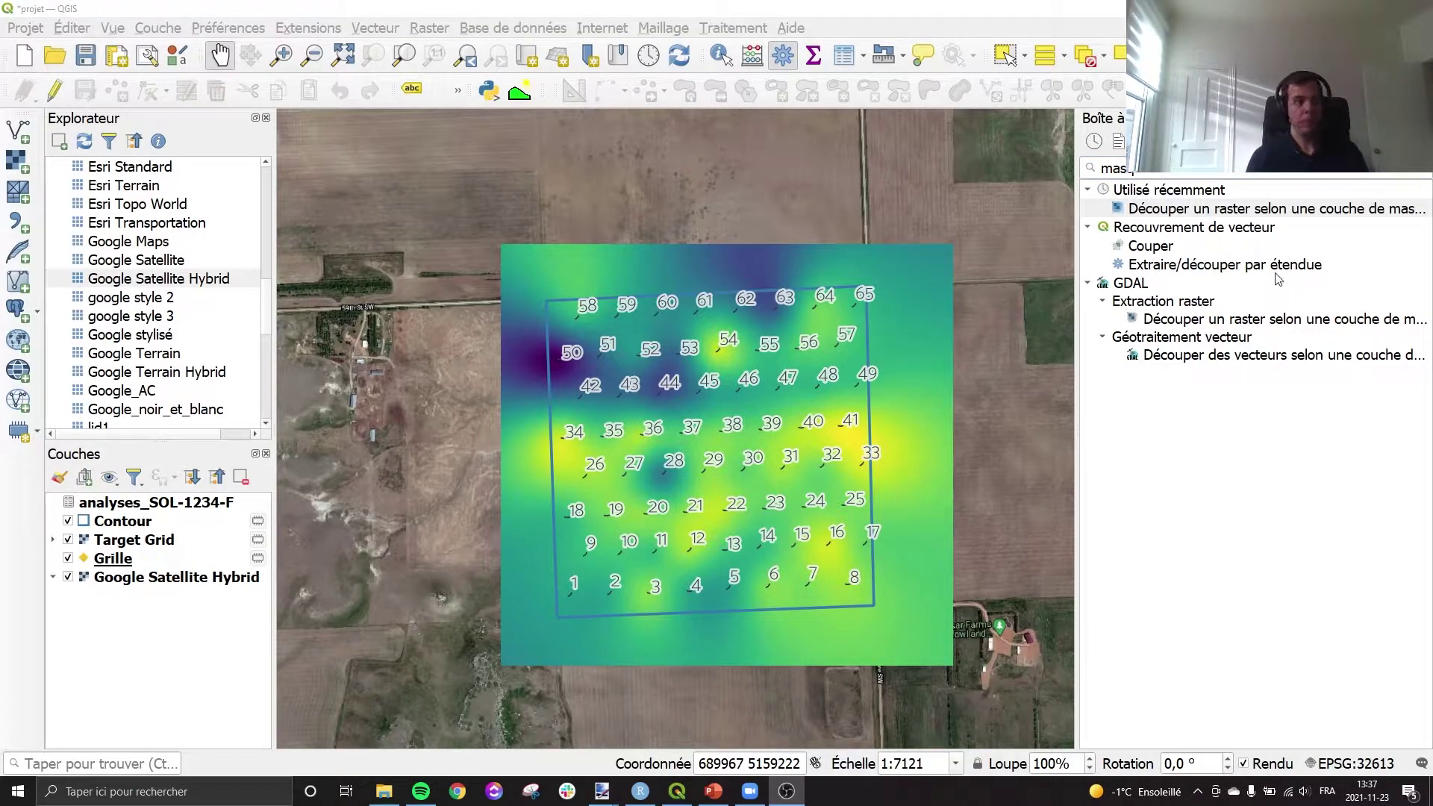
click(1252, 214)
double_click(1254, 216)
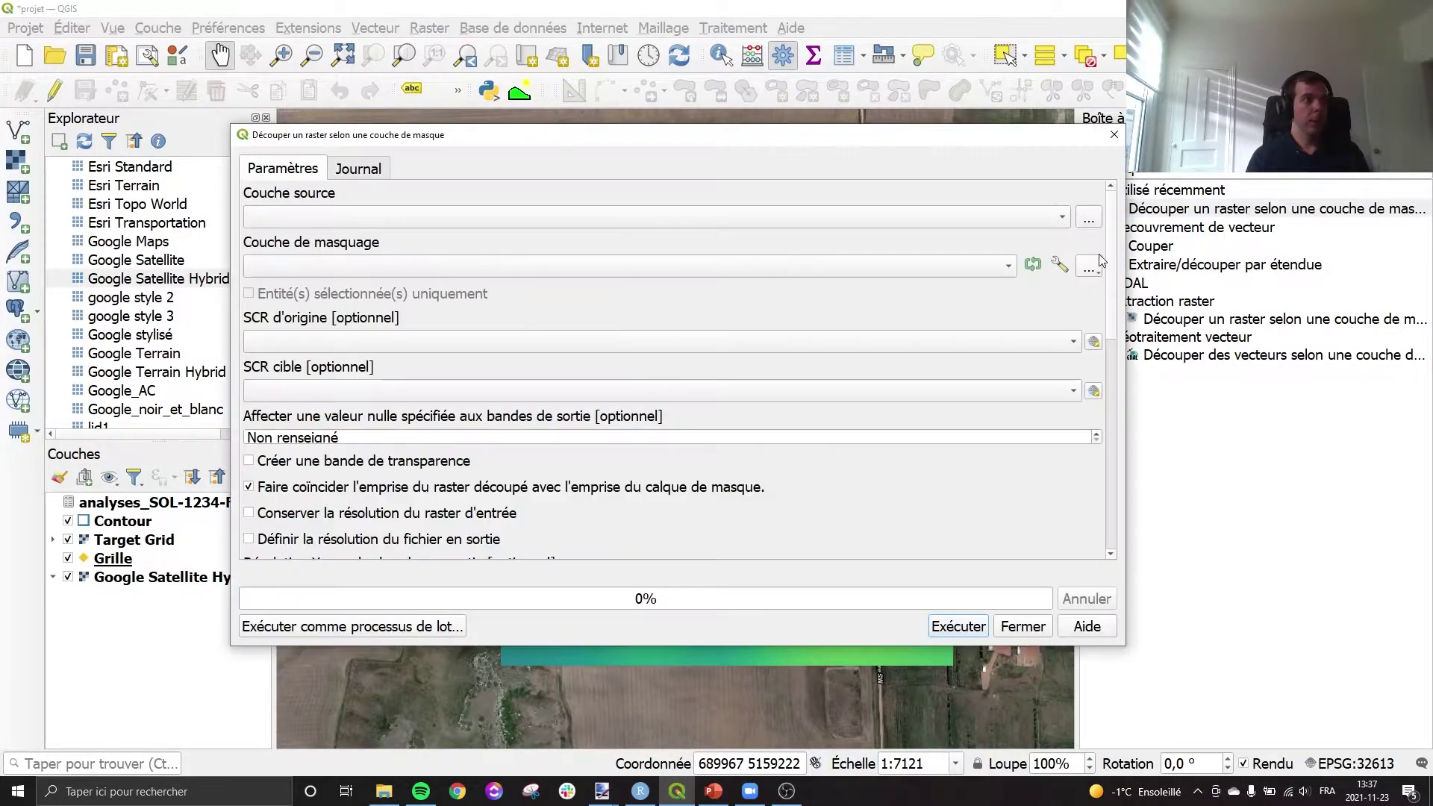
Try to clip the Target Grid raster with Contour as the mask layer, keeping the other default parameters
click(451, 216)
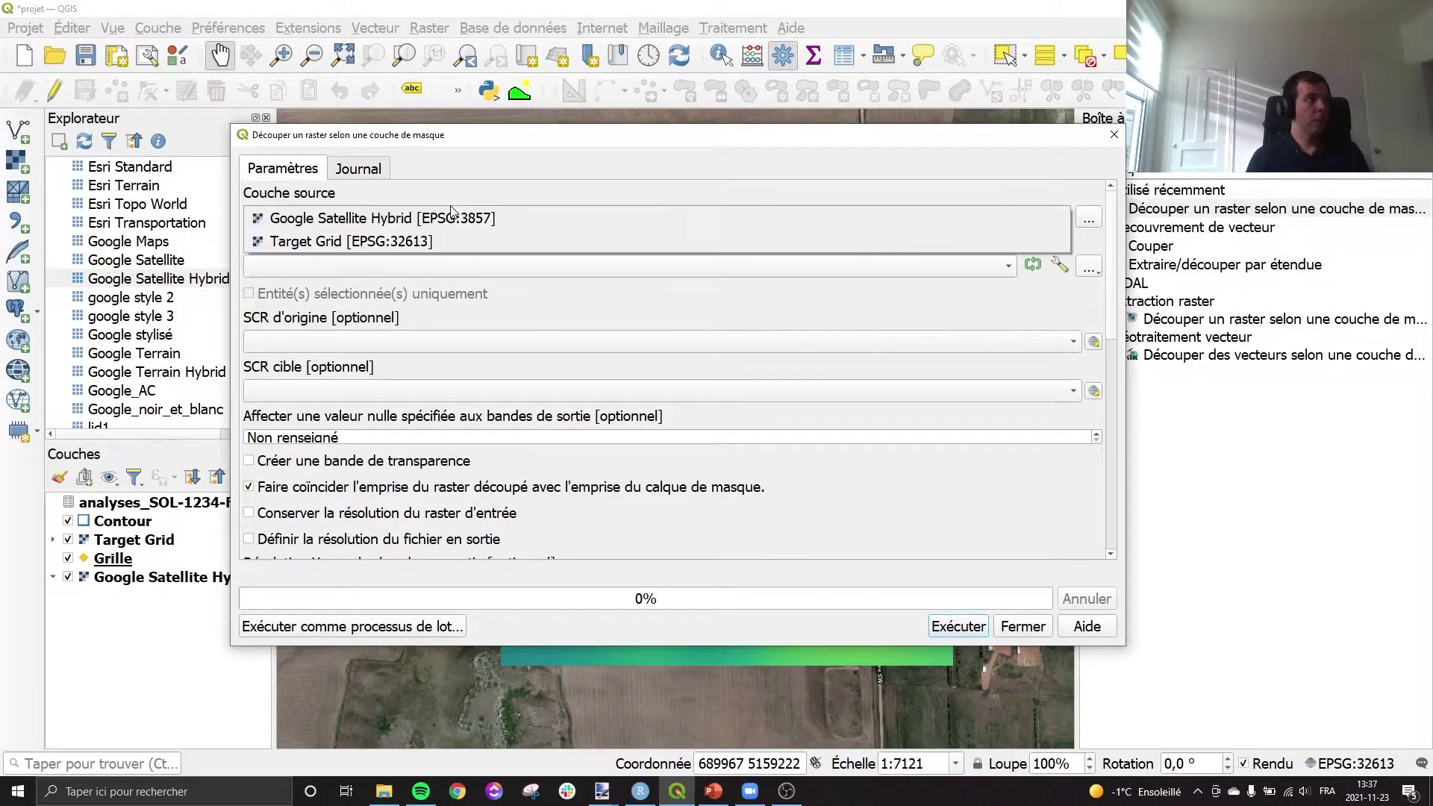
click(403, 240)
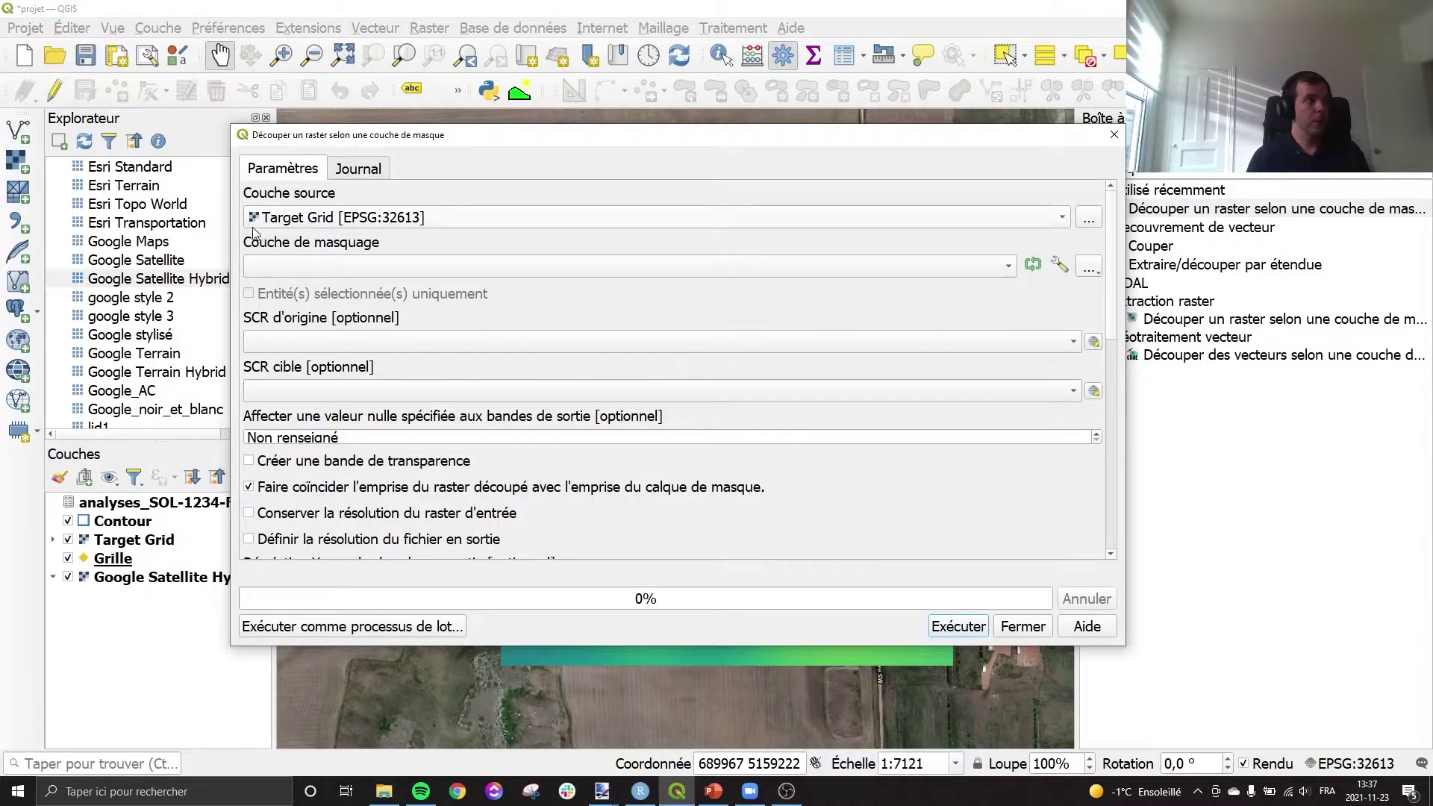
click(418, 267)
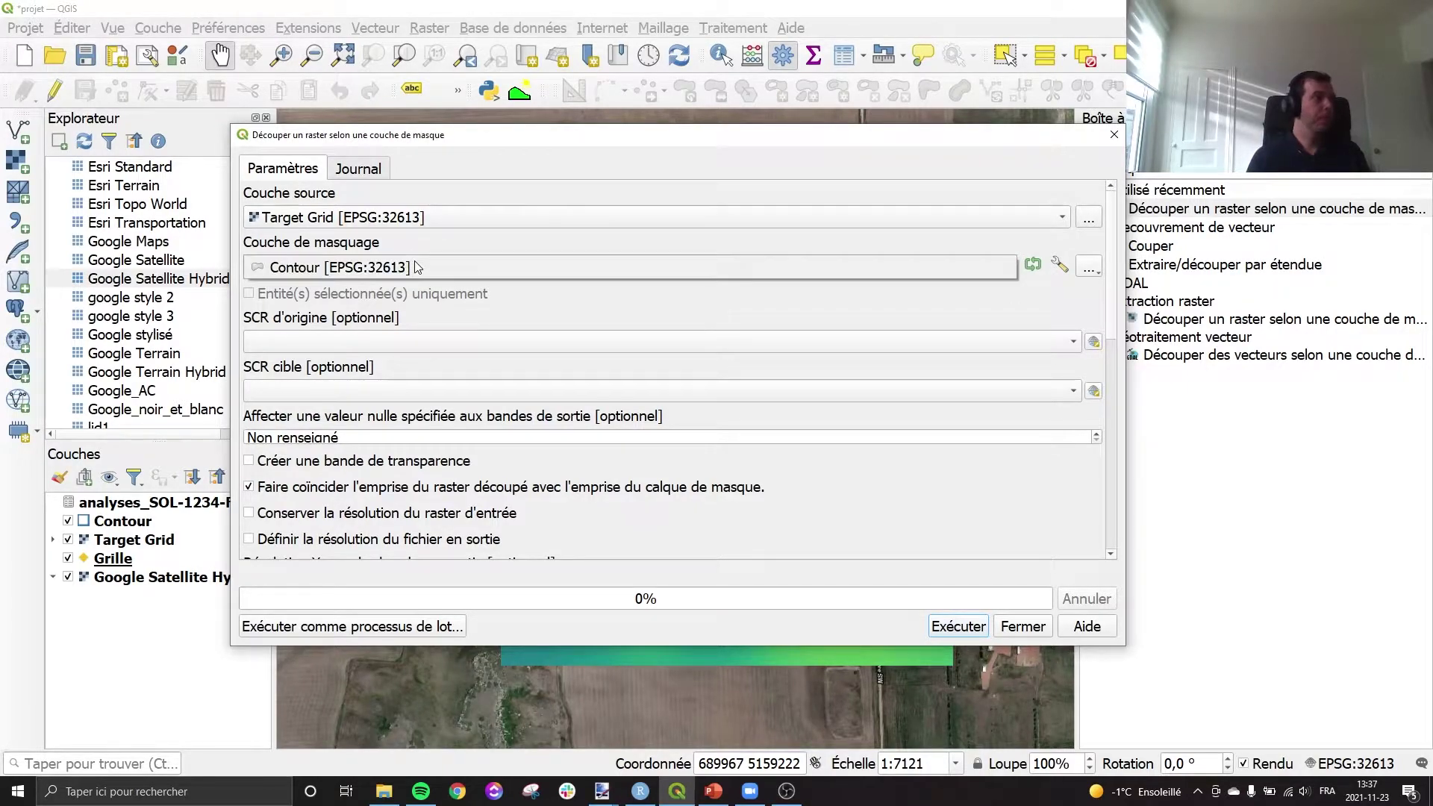
click(419, 265)
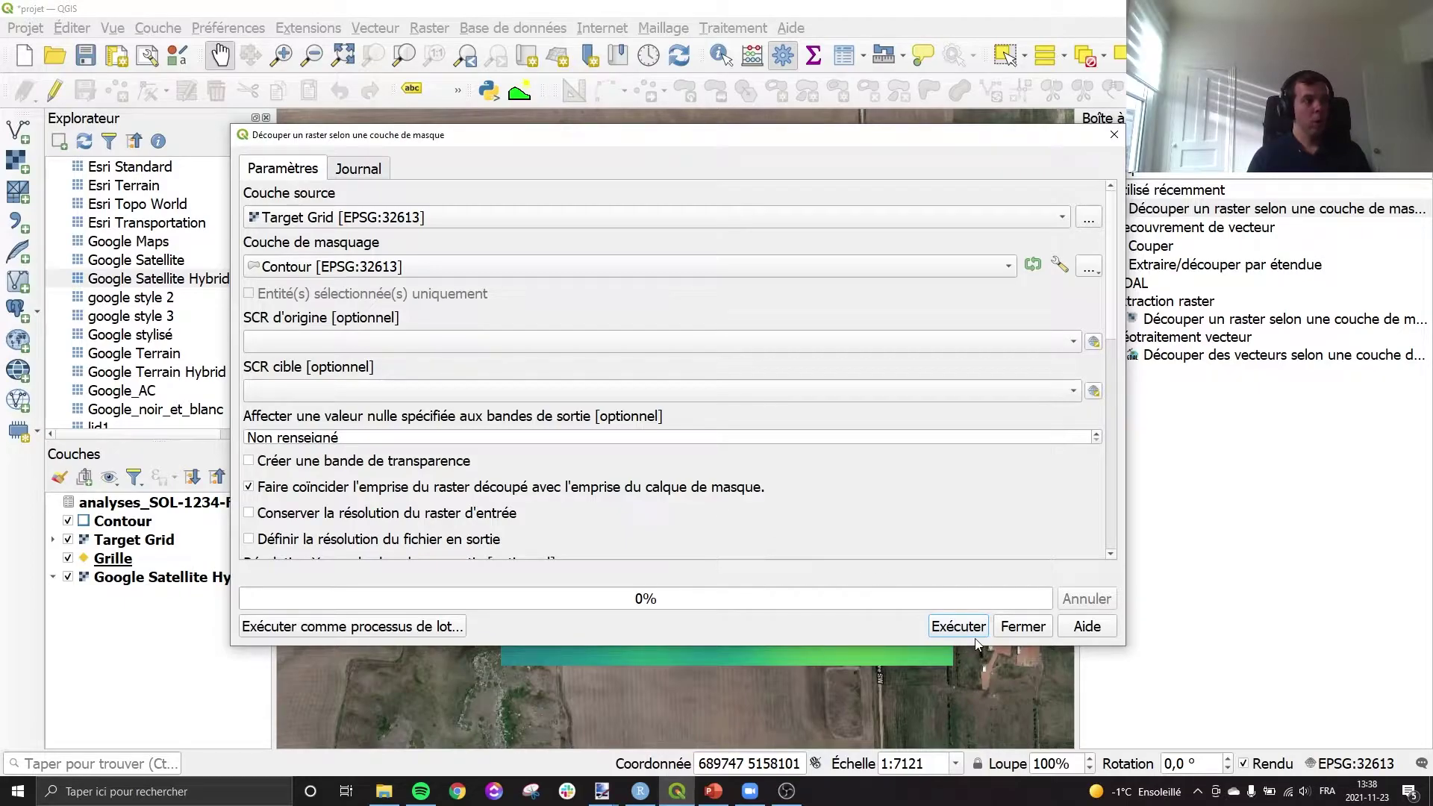
click(959, 626)
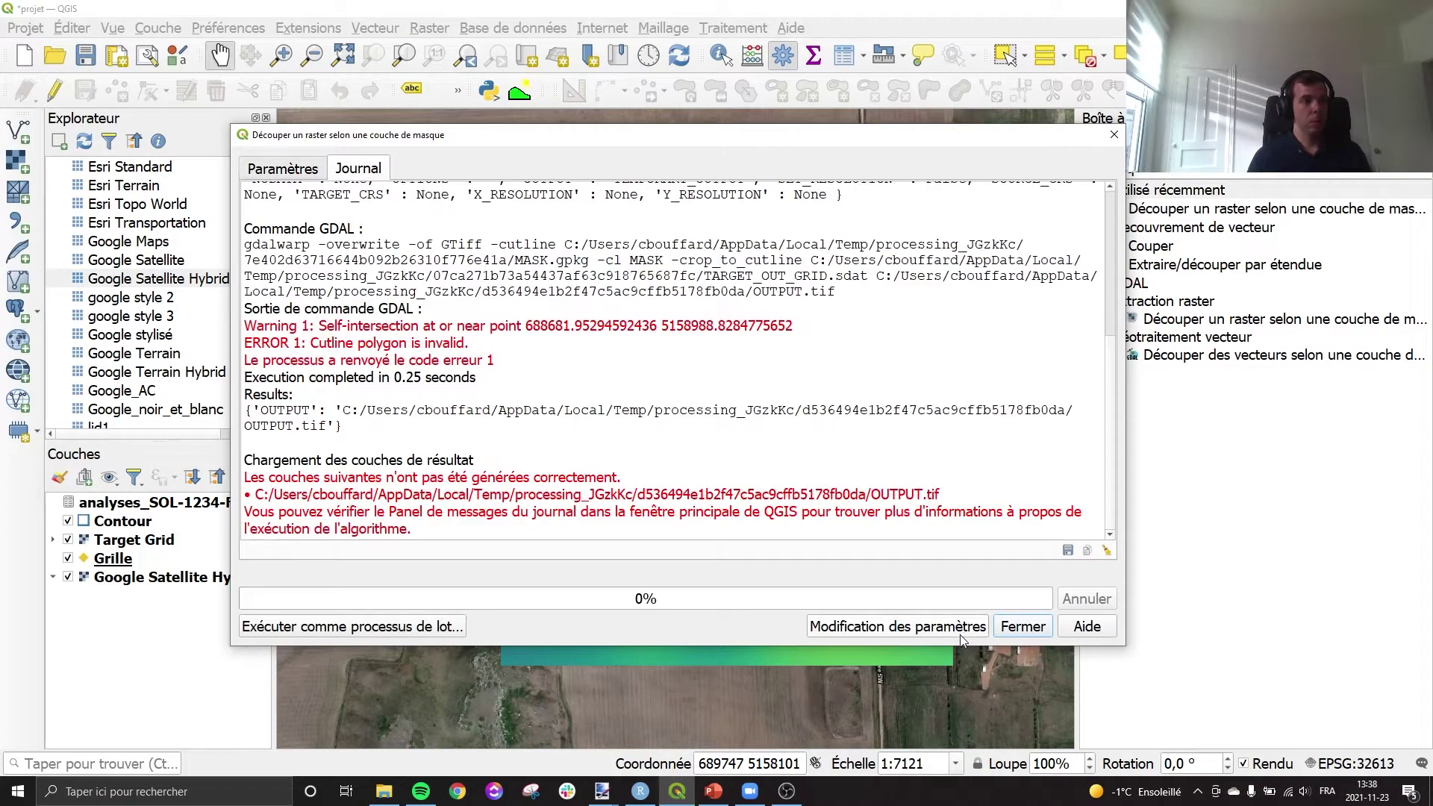
Repair the geometries of the Contour layer with Réparer les géométries, outputting a temporary layer
click(1042, 631)
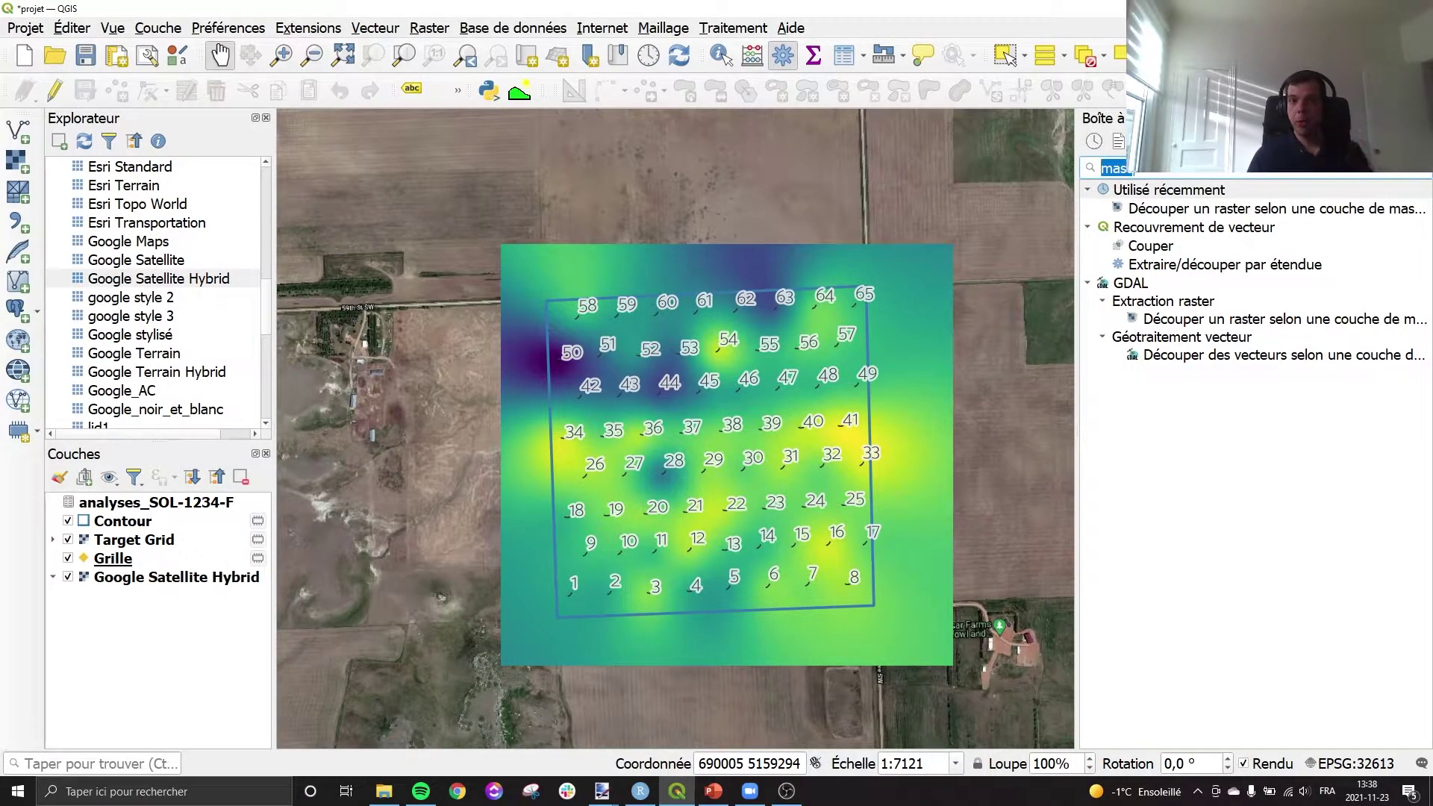
text(répa)
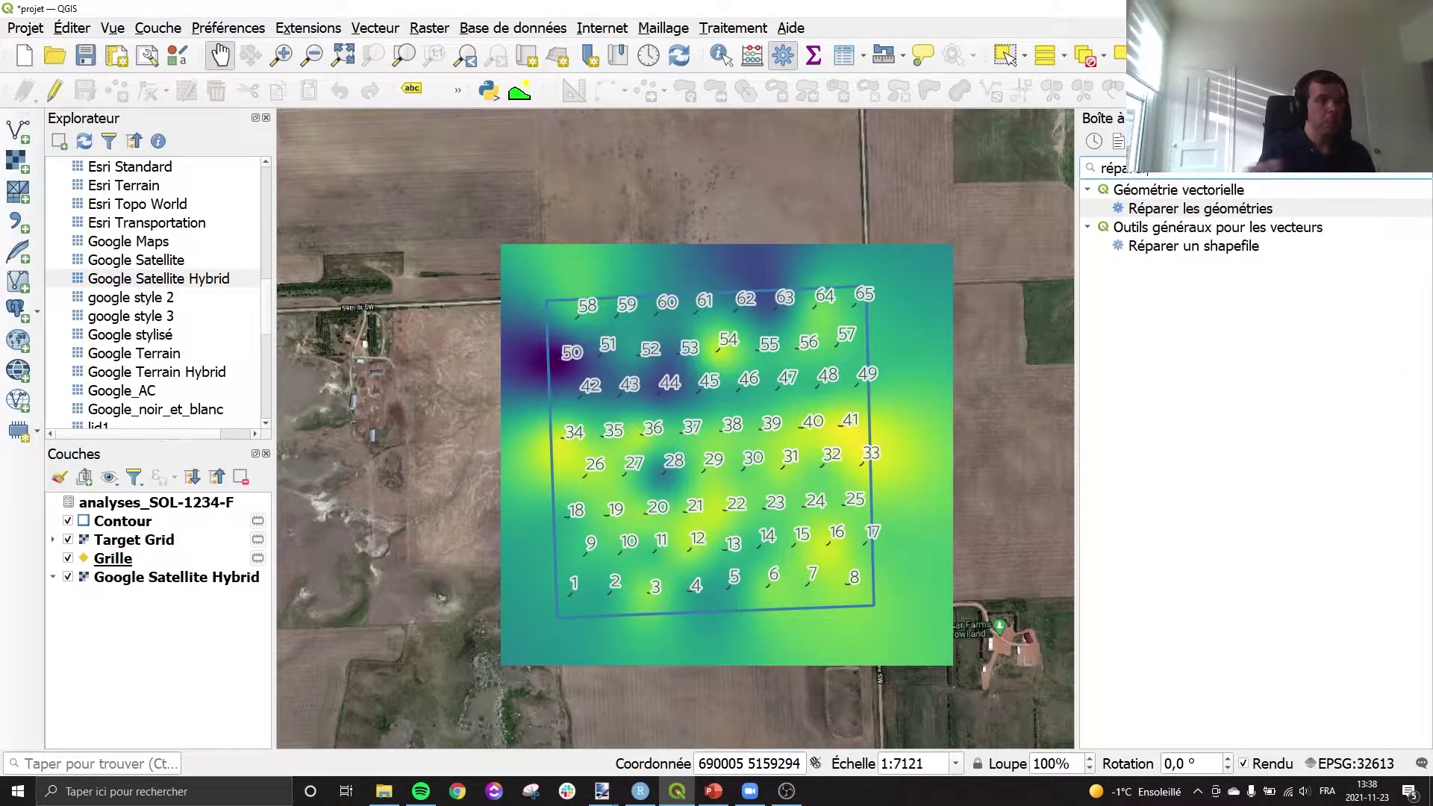
double_click(1198, 212)
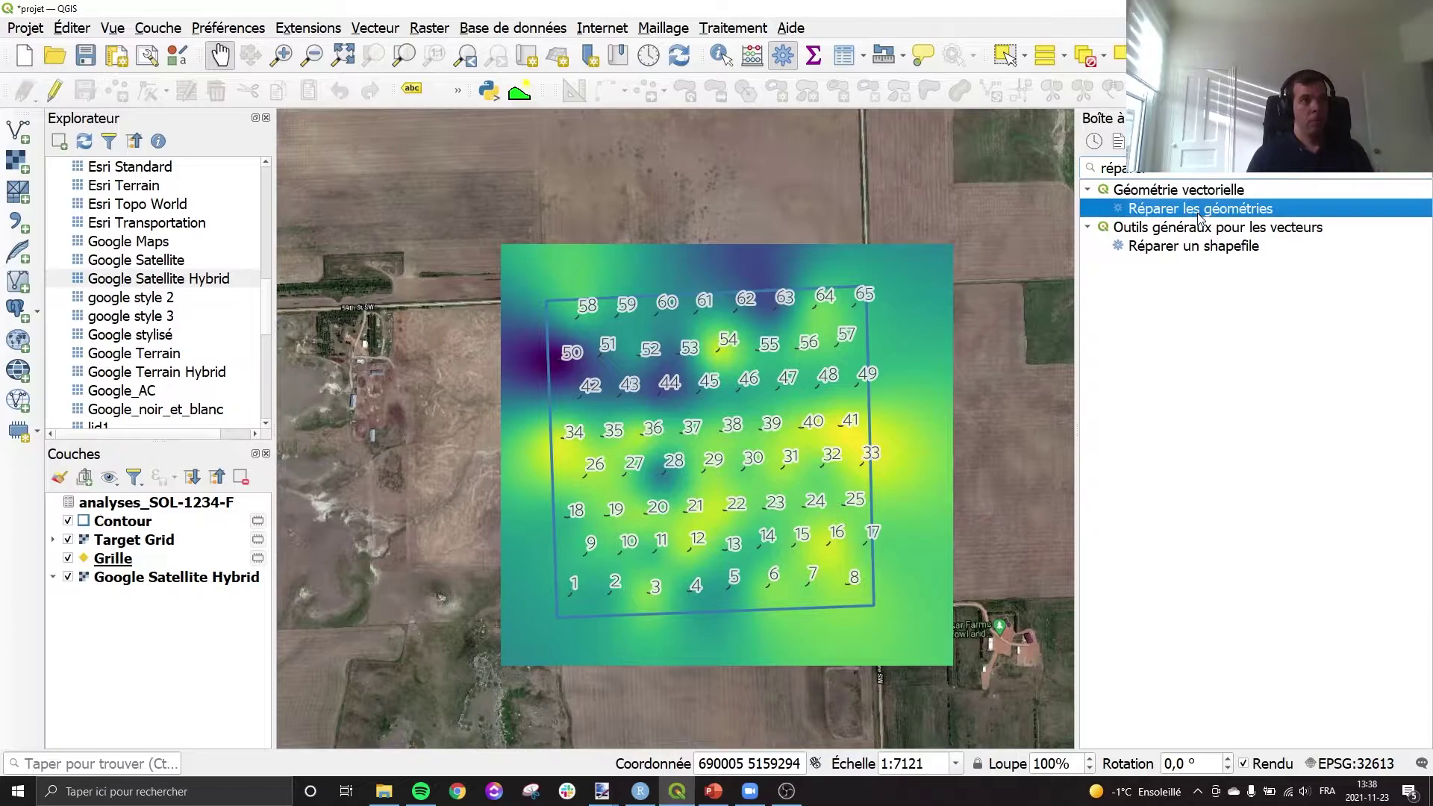
click(448, 217)
click(463, 197)
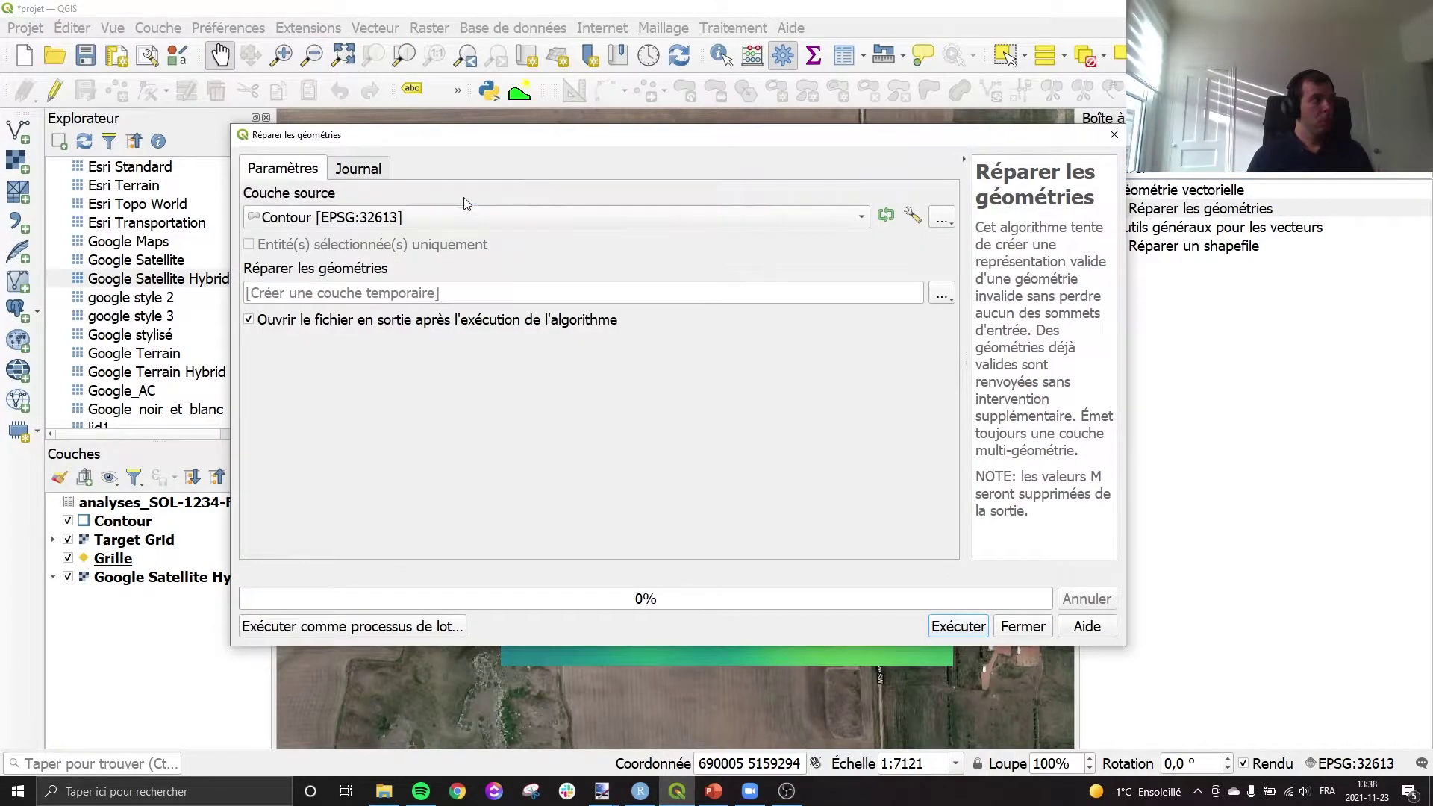
click(958, 629)
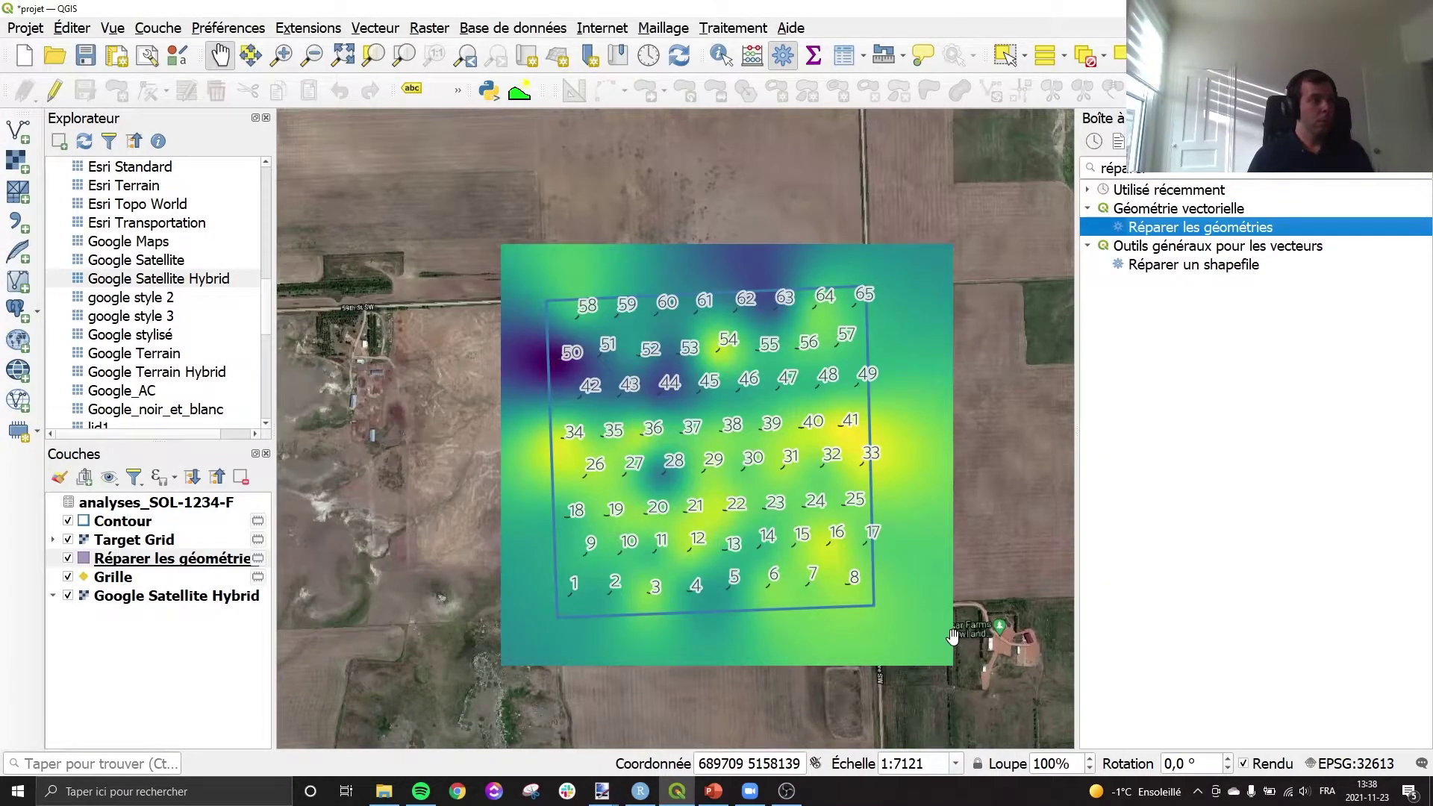
Clip the Target Grid raster with Découper un raster selon une couche de masque, using the Réparer les géométries layer as mask
click(1423, 175)
text(mas)
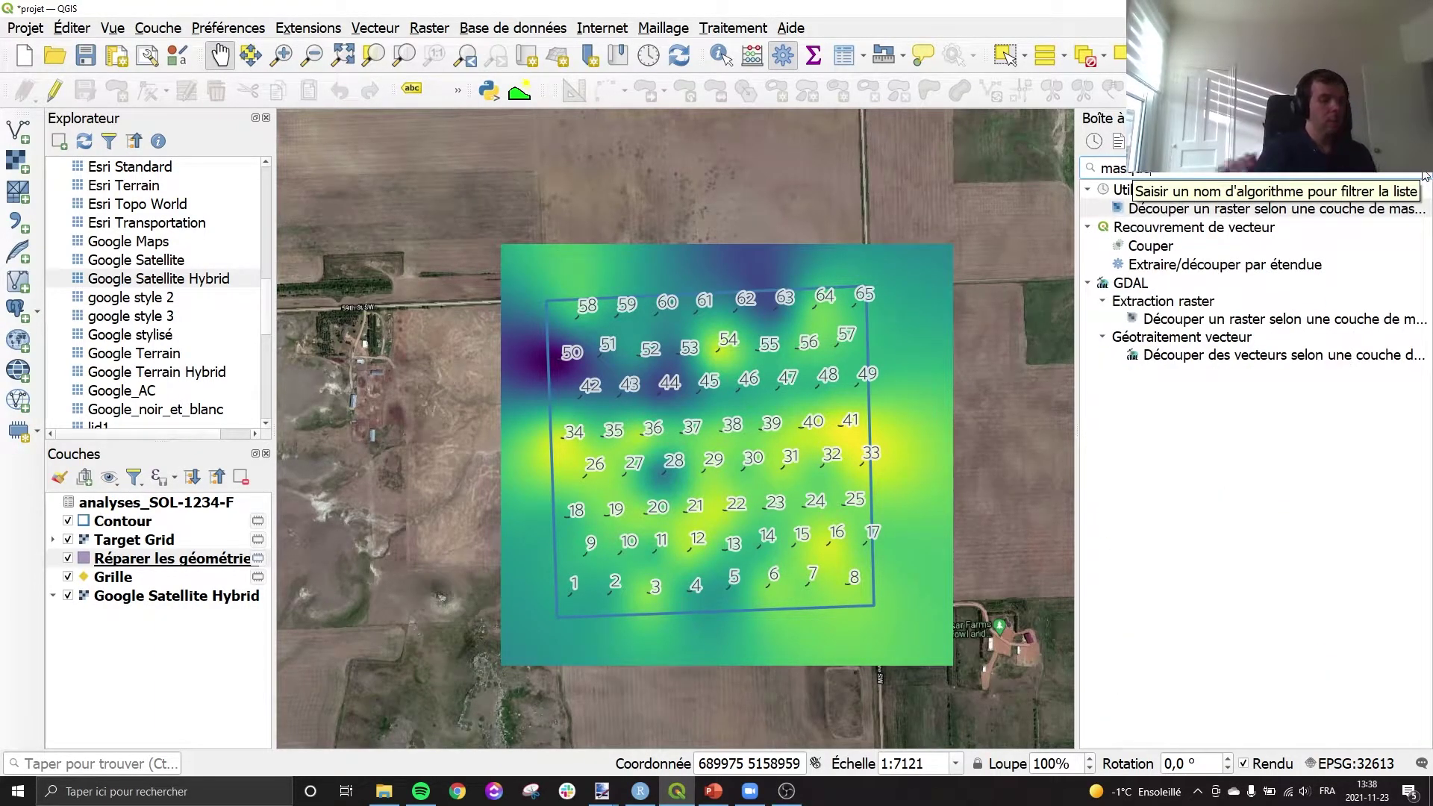
double_click(1253, 209)
click(395, 219)
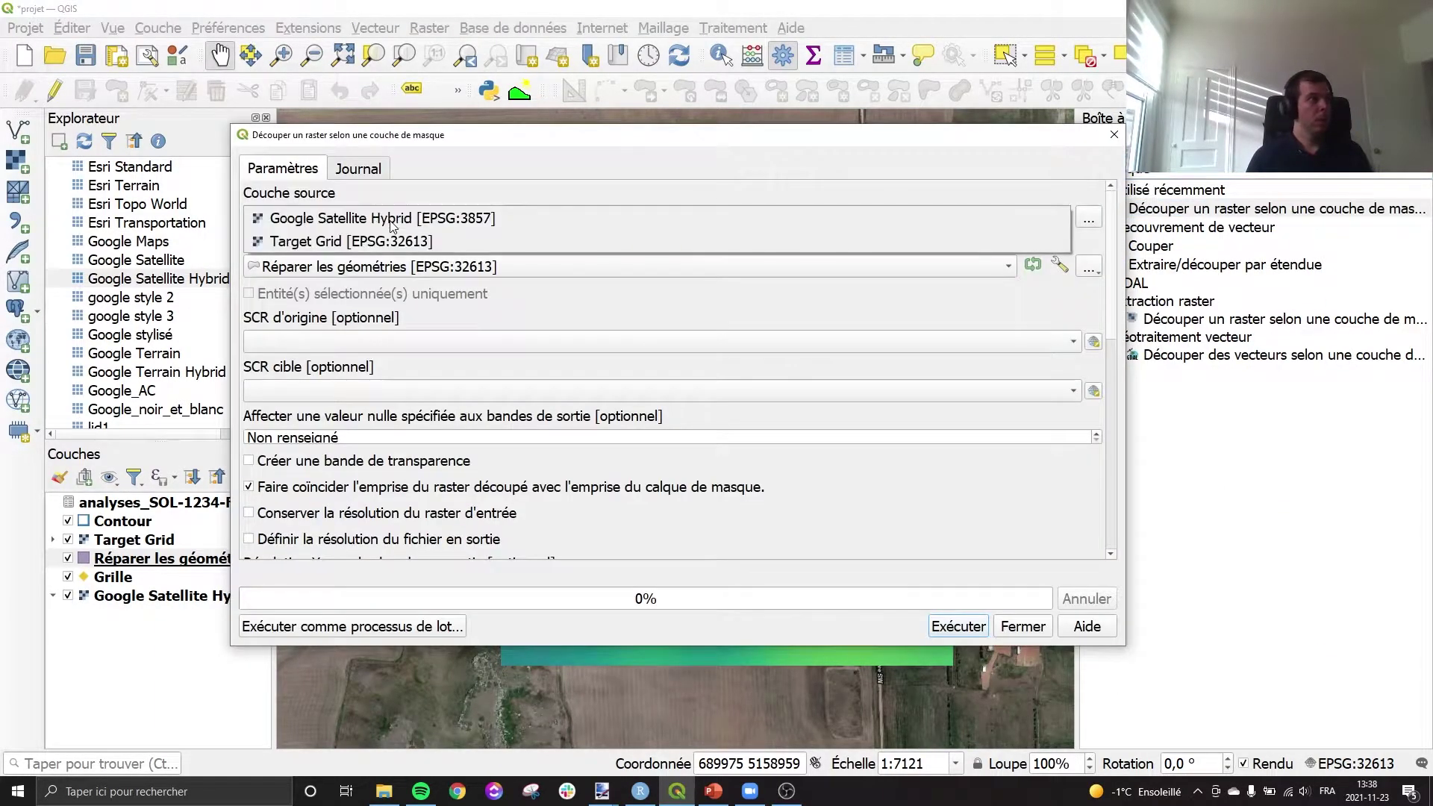
click(395, 240)
click(386, 266)
click(377, 269)
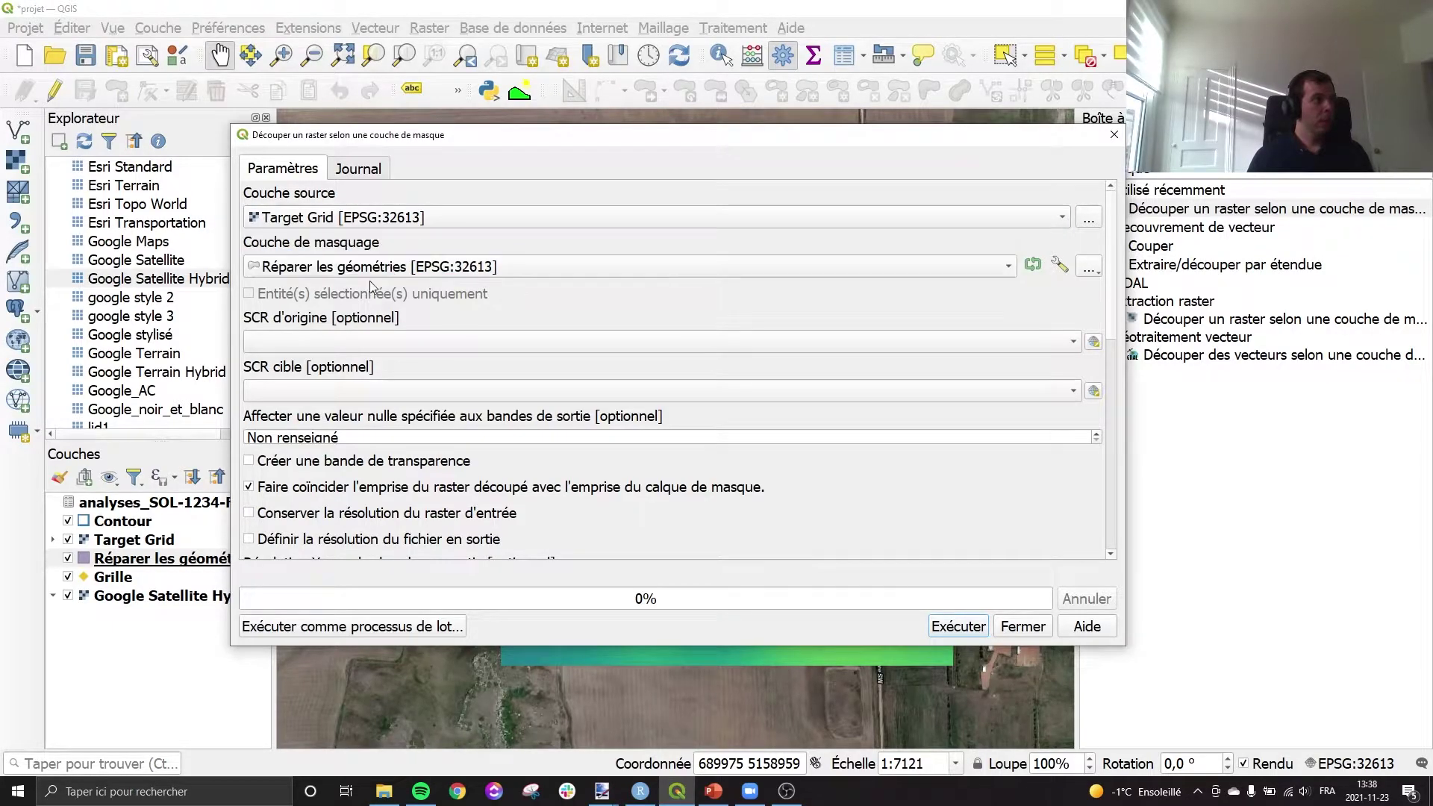
click(978, 627)
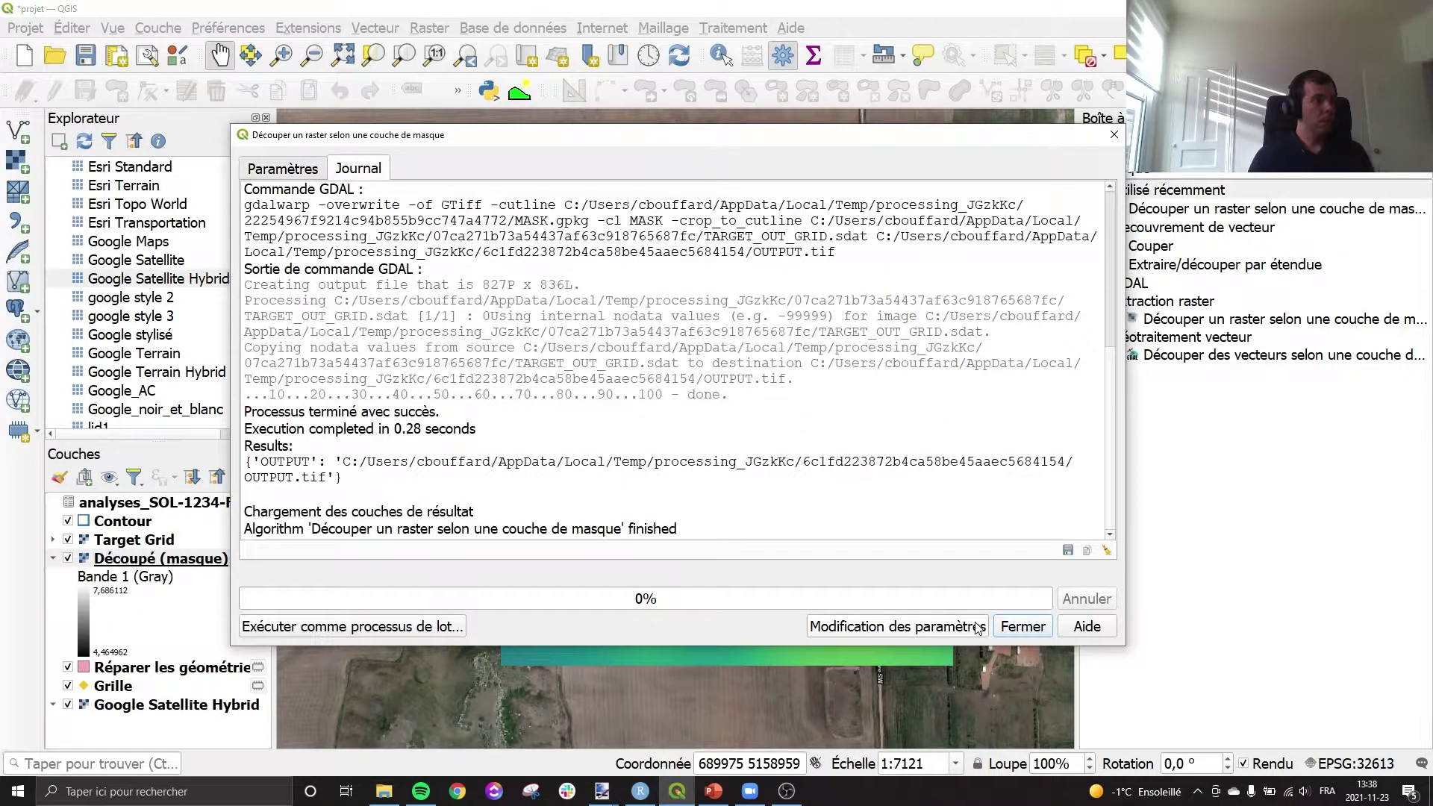
click(1023, 627)
Hide the unclipped Target Grid raster and remove it from the project
click(68, 539)
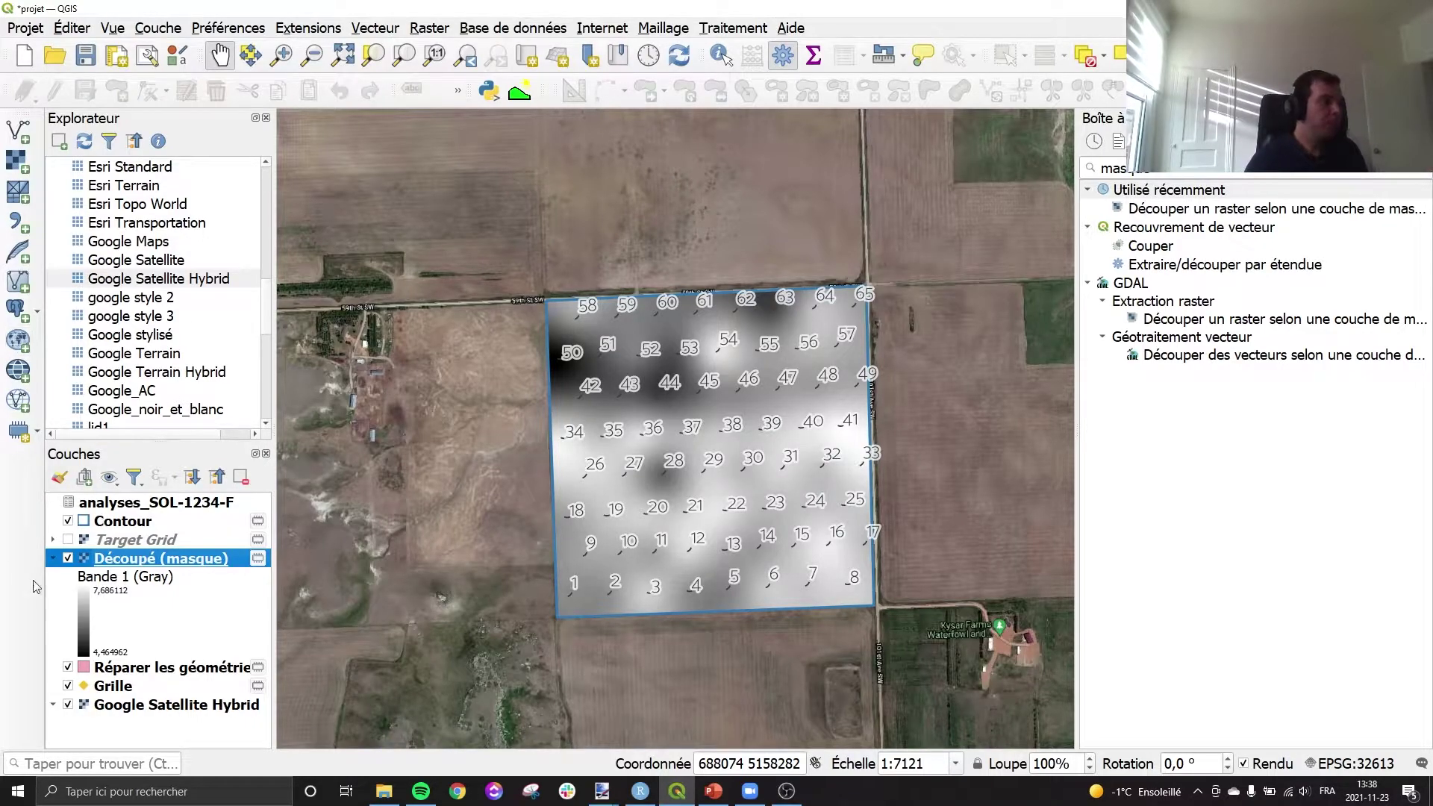
right_click(82, 540)
click(135, 355)
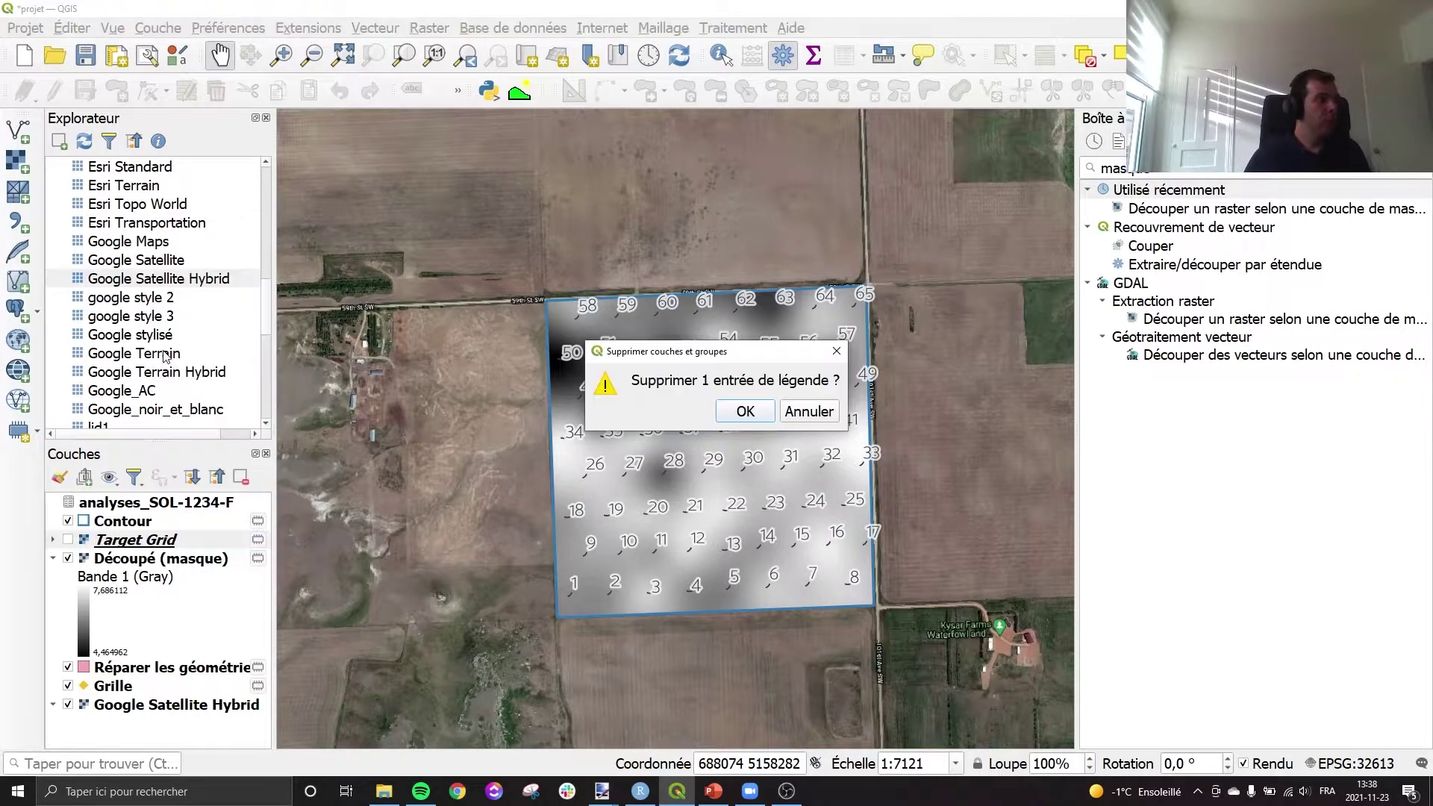
click(721, 410)
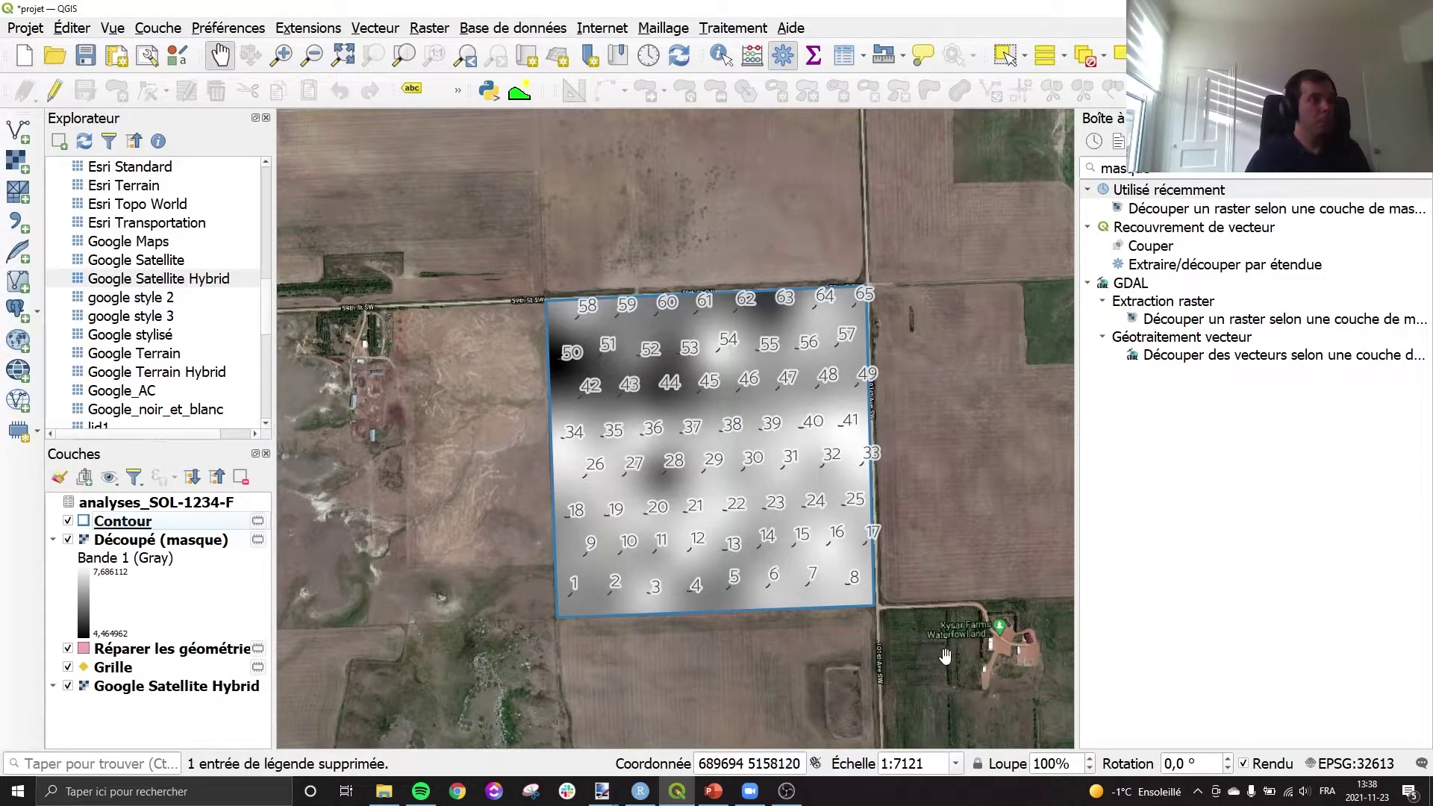
Rename the clipped raster layer Découpé (masque) as pH Tampon
click(125, 544)
right_click(126, 546)
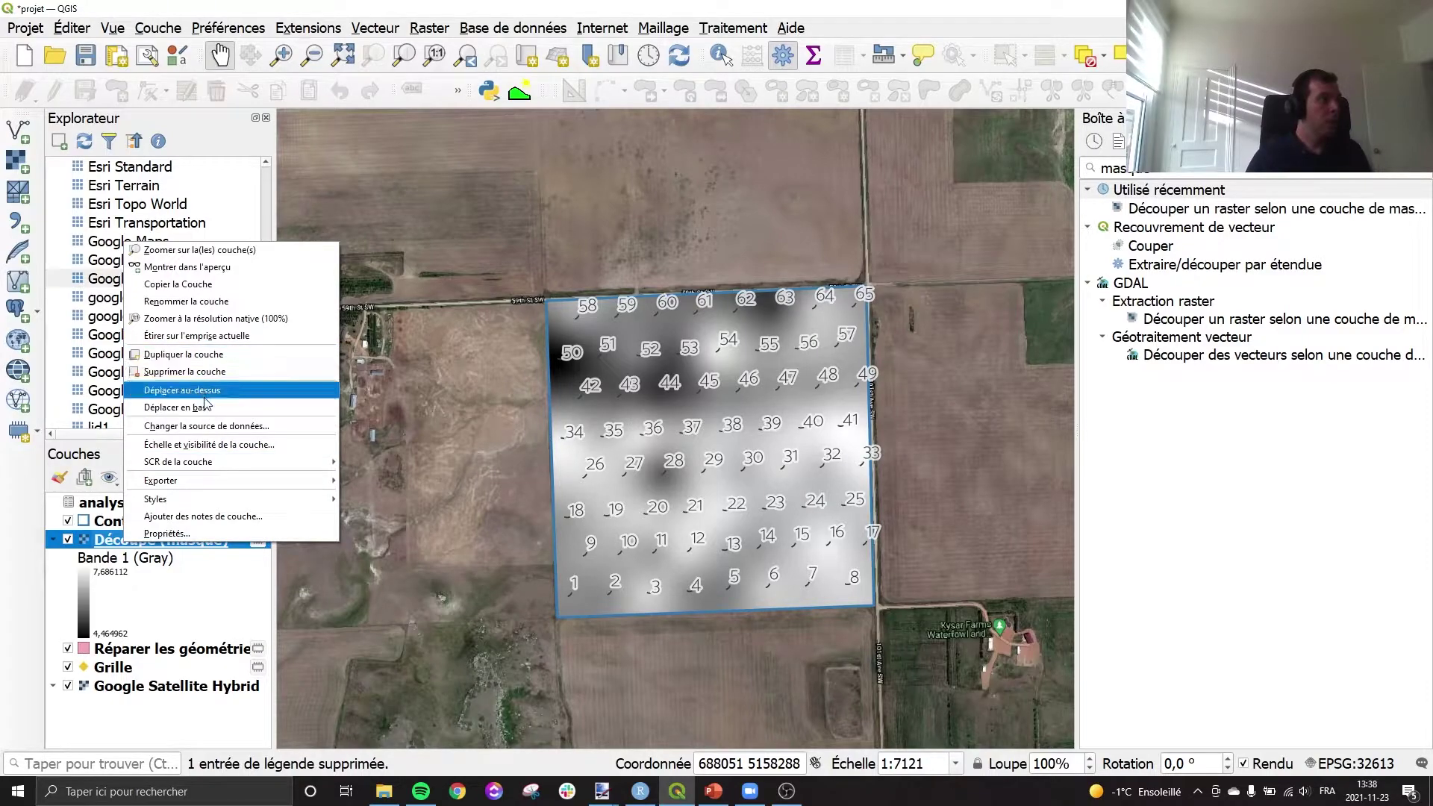
click(203, 300)
text(p)
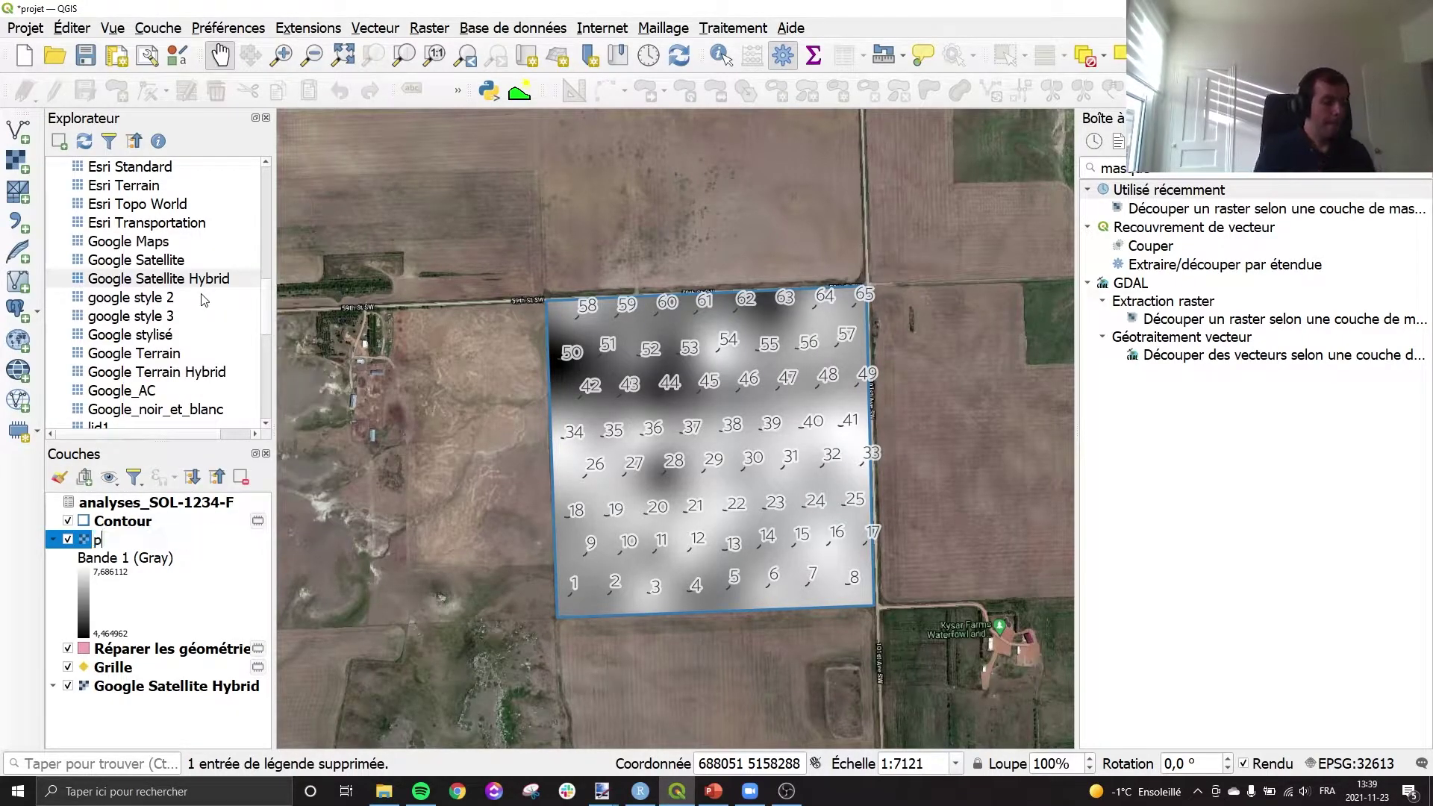
text(H Tampon)
key(Return)
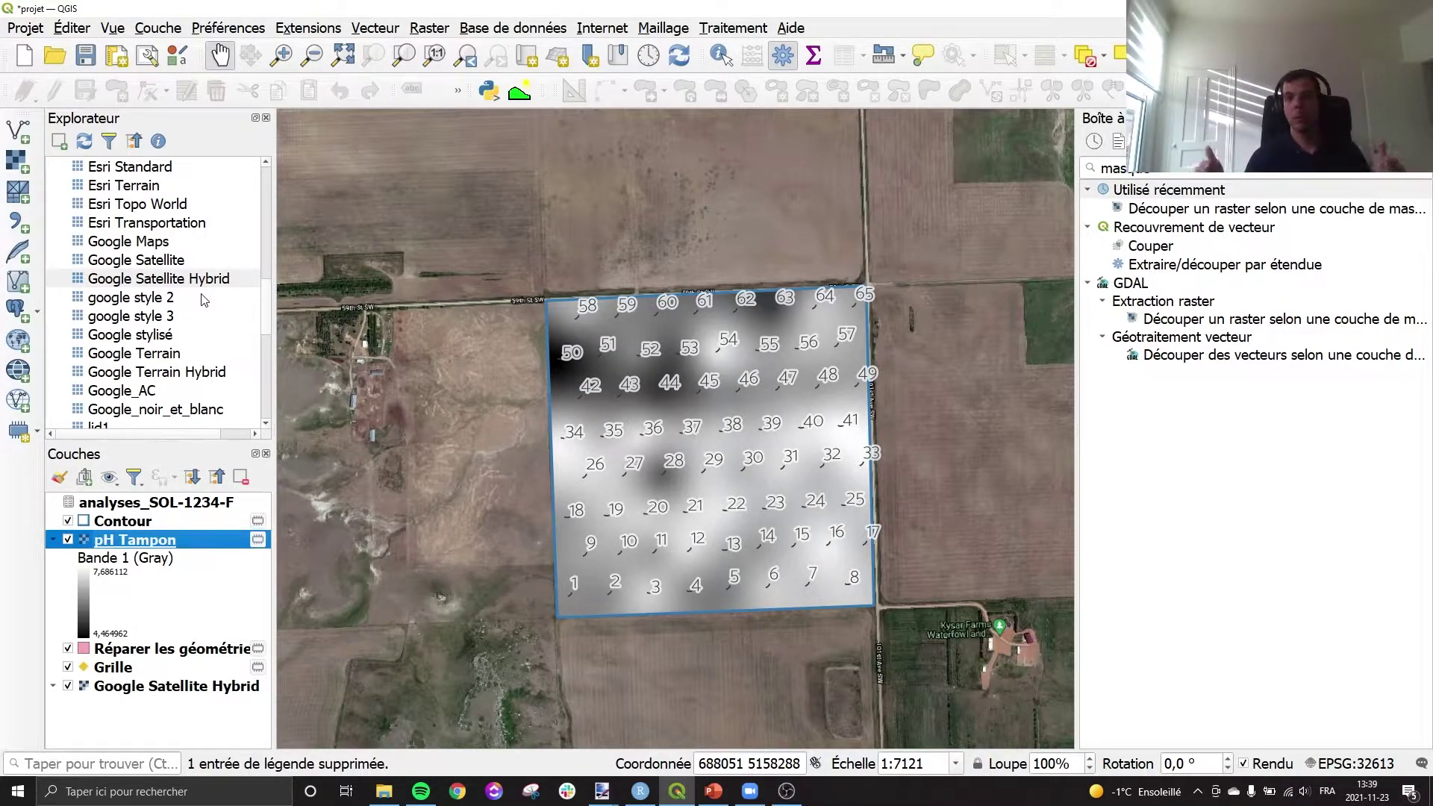
Style the pH Tampon raster as single-band pseudocolor with the Viridis color ramp
double_click(132, 542)
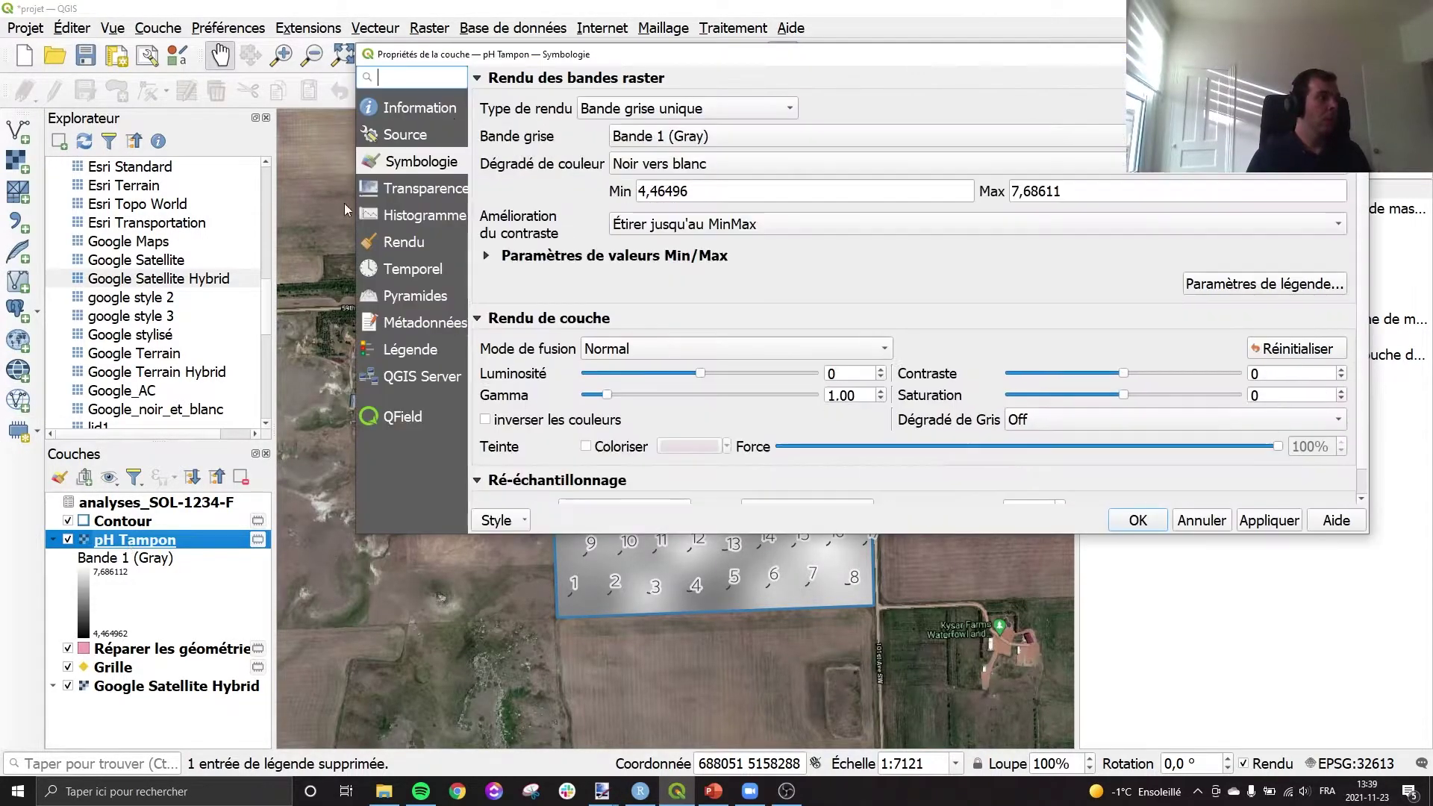
click(685, 108)
click(725, 134)
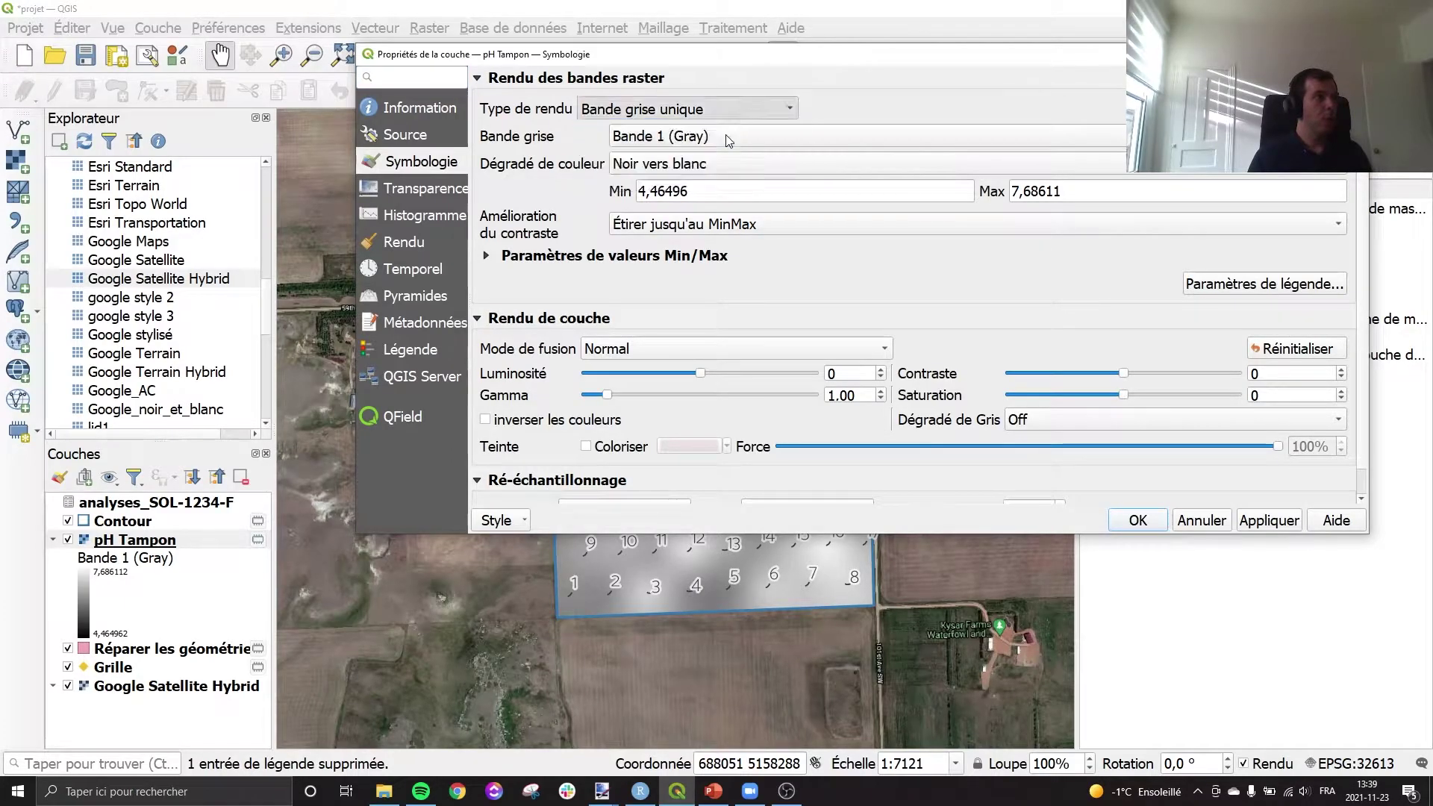
click(1268, 520)
click(1137, 520)
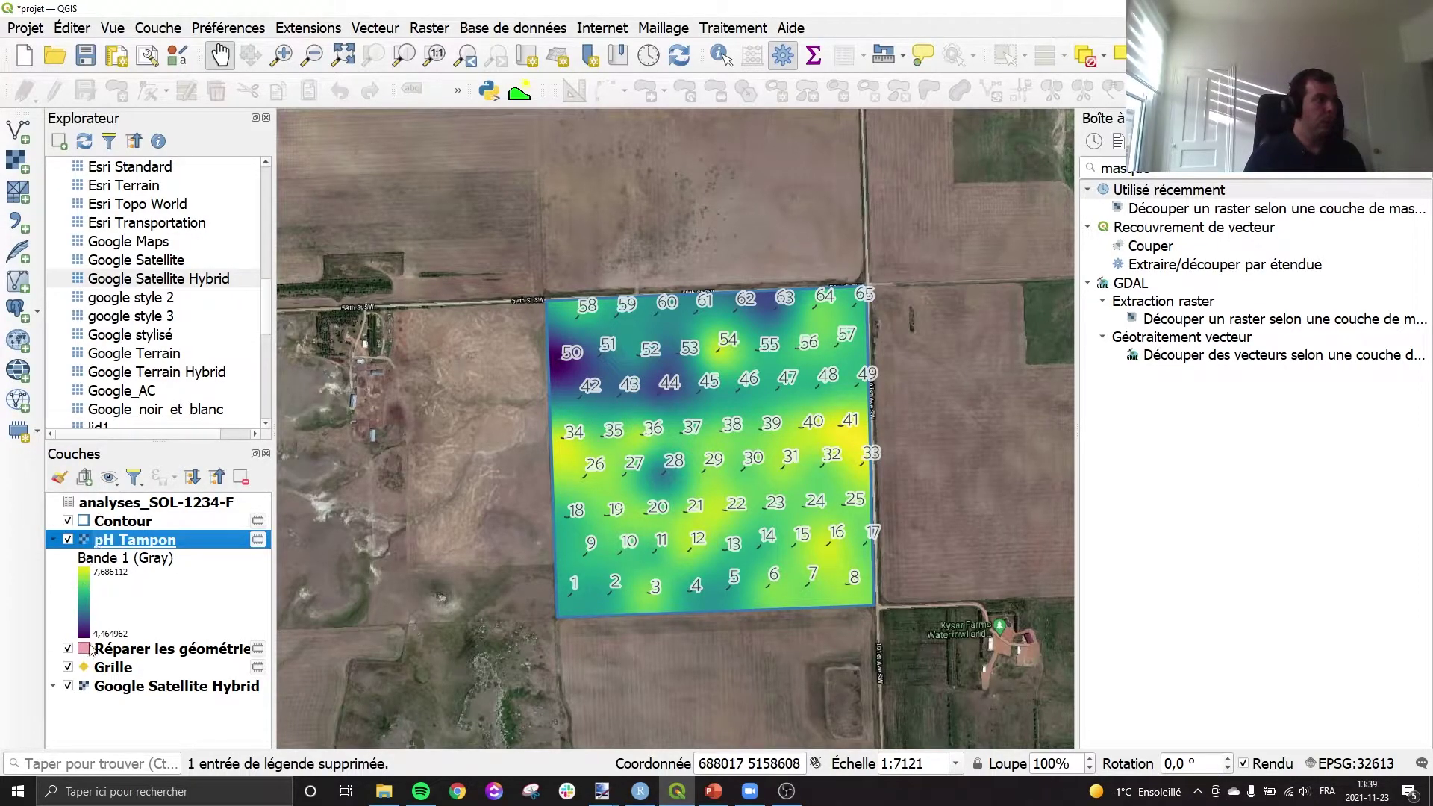
Hide the Grille points and the repaired contour layer on the map
click(69, 667)
click(68, 648)
click(67, 648)
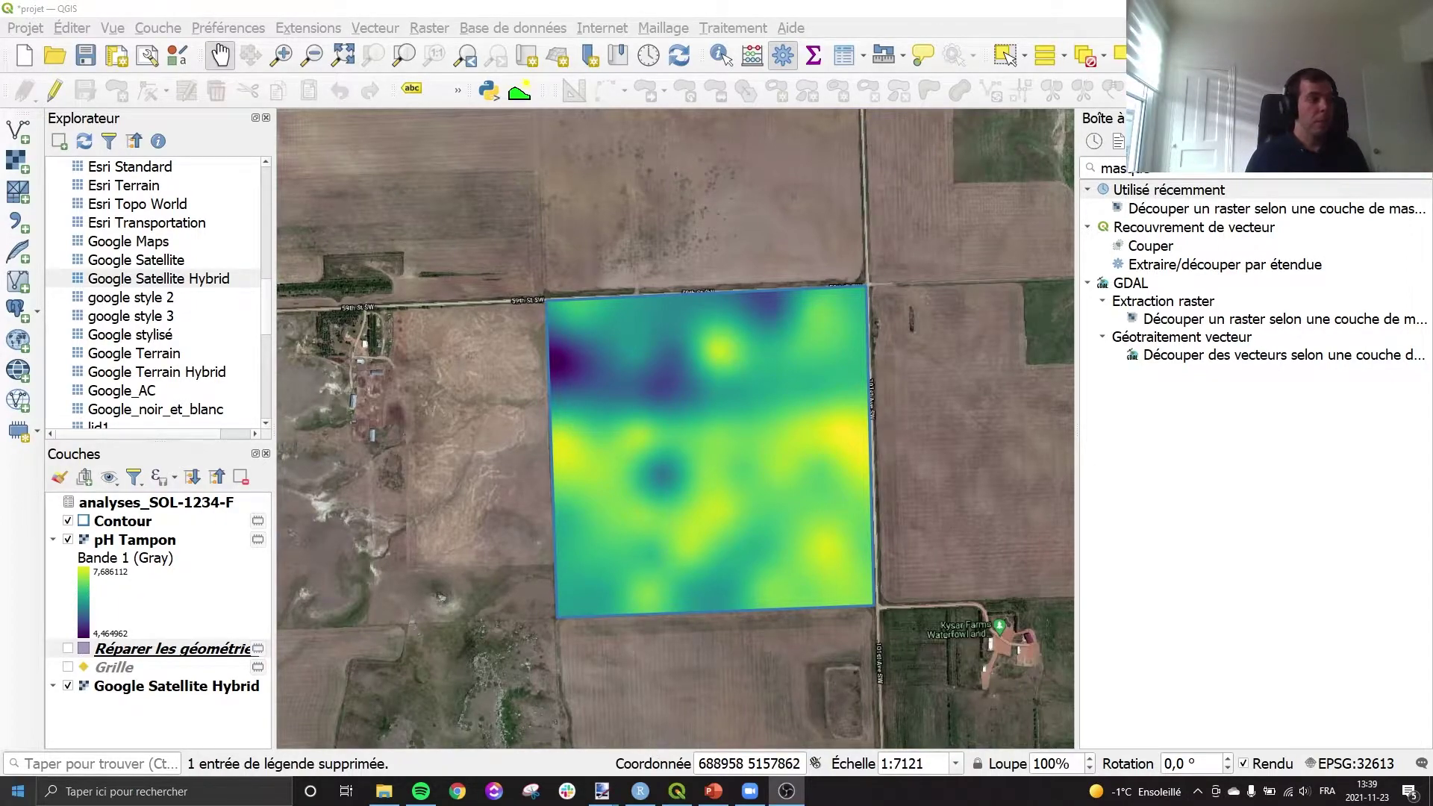
Switch to Excel and create a new blank workbook
key(super)
text(excel)
key(Return)
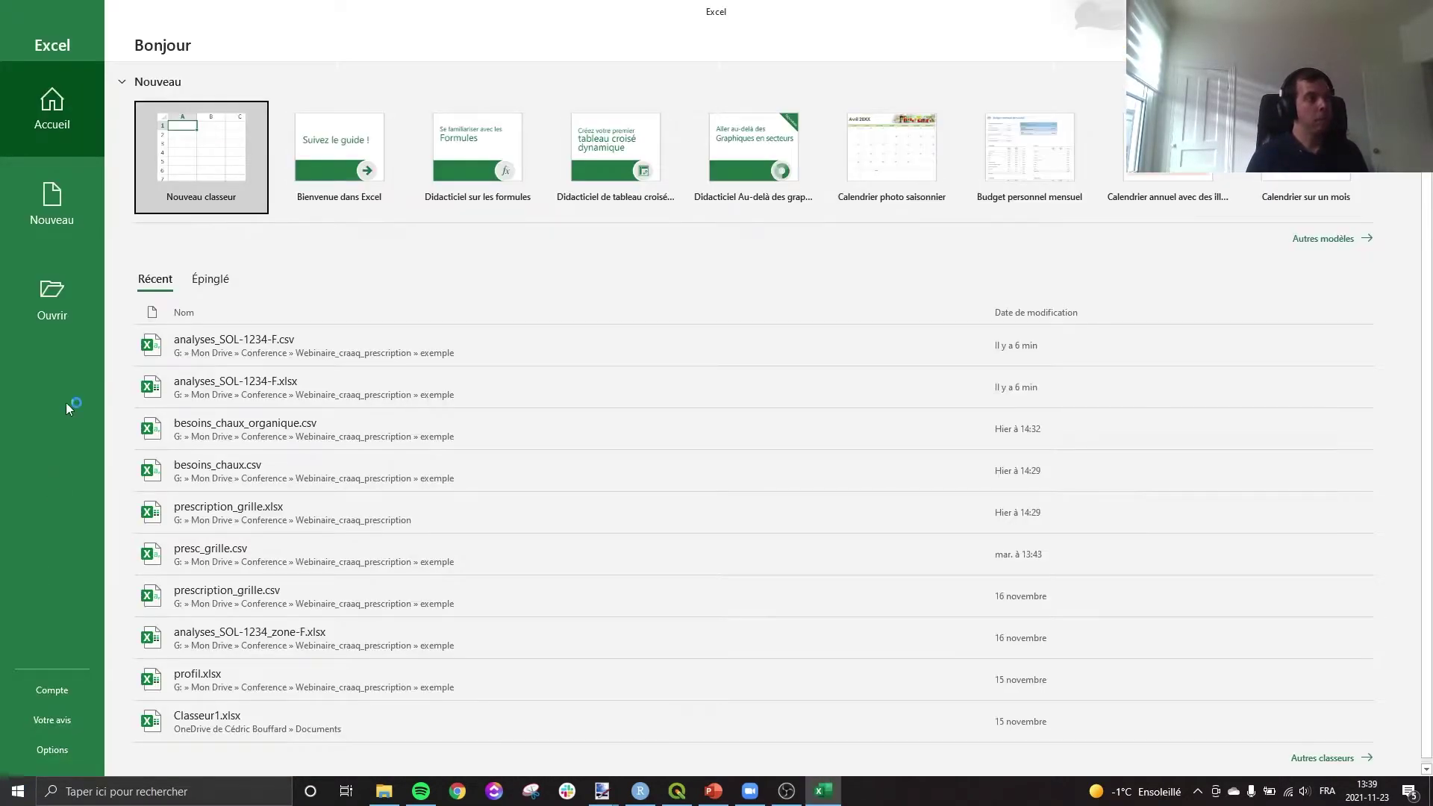
click(158, 172)
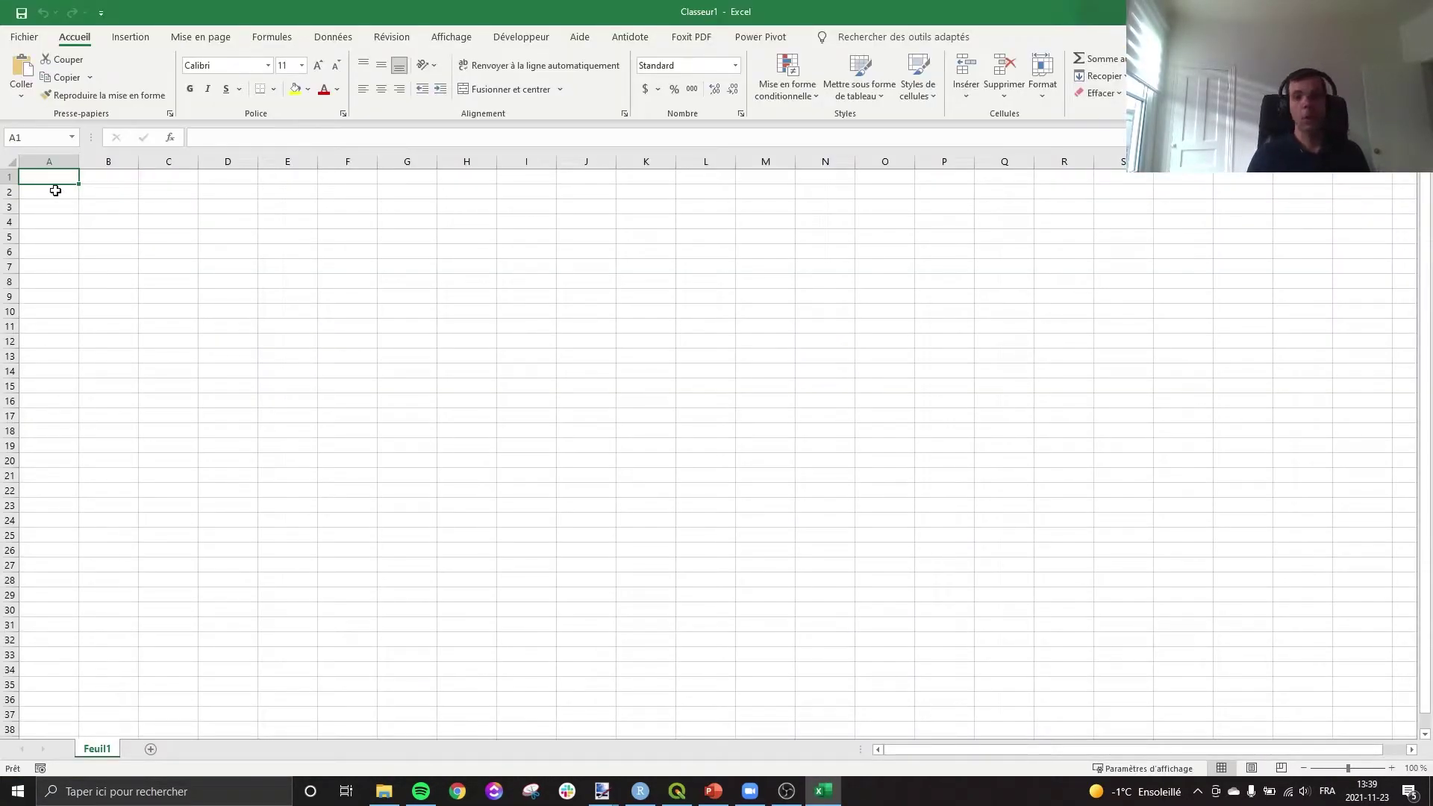
Enter the column headers Min, Max and Besoin in cells A1 to C1
text(Min)
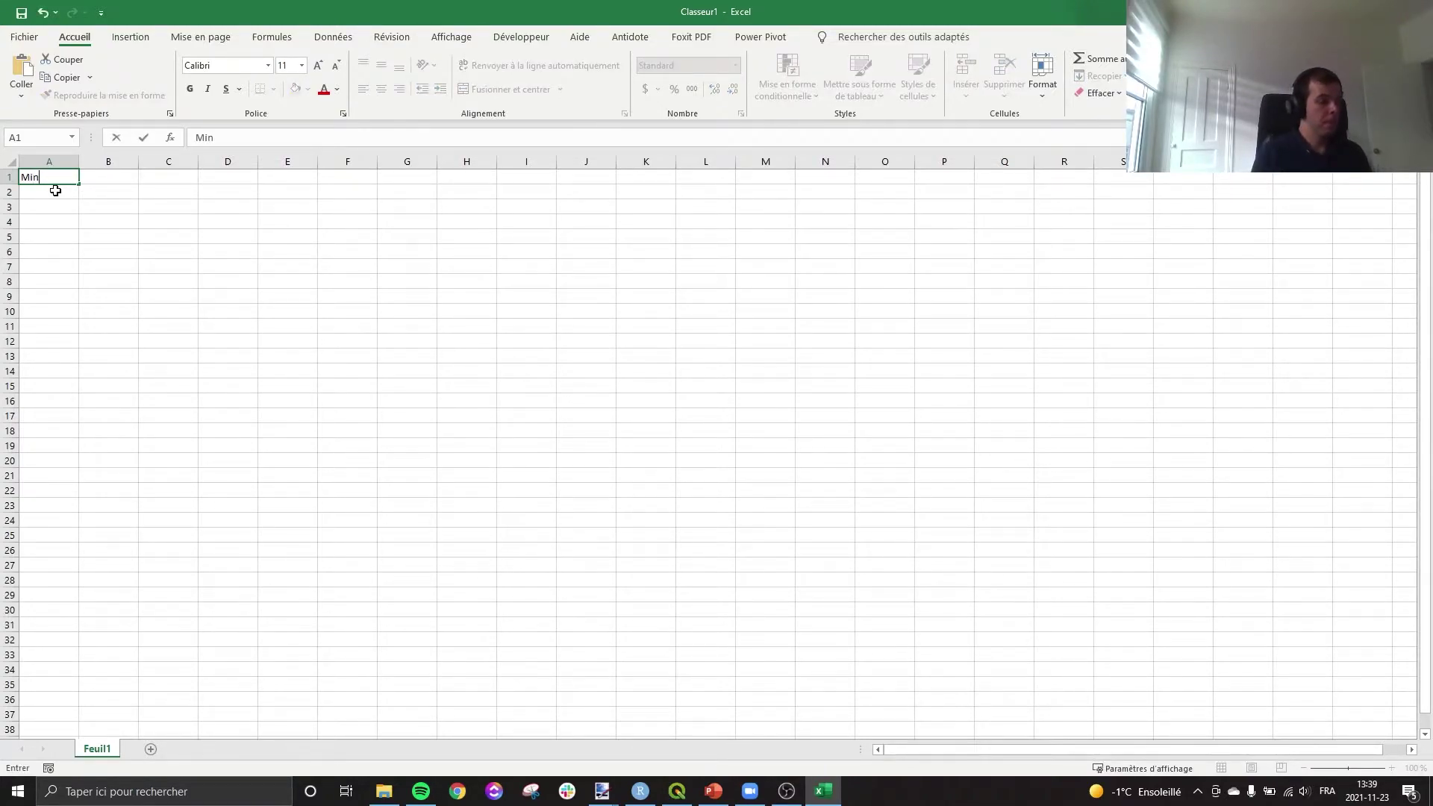
key(Tab)
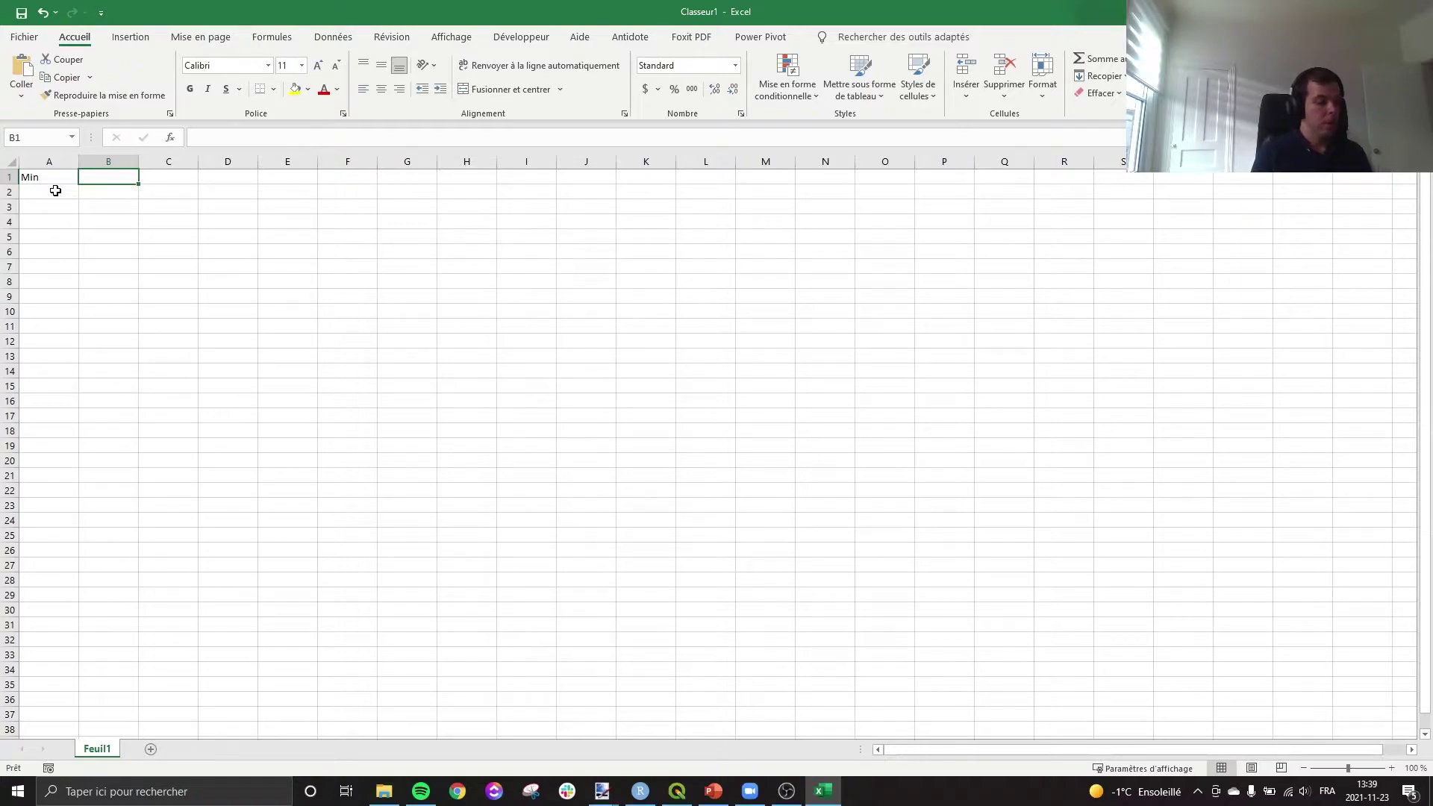
text(Max)
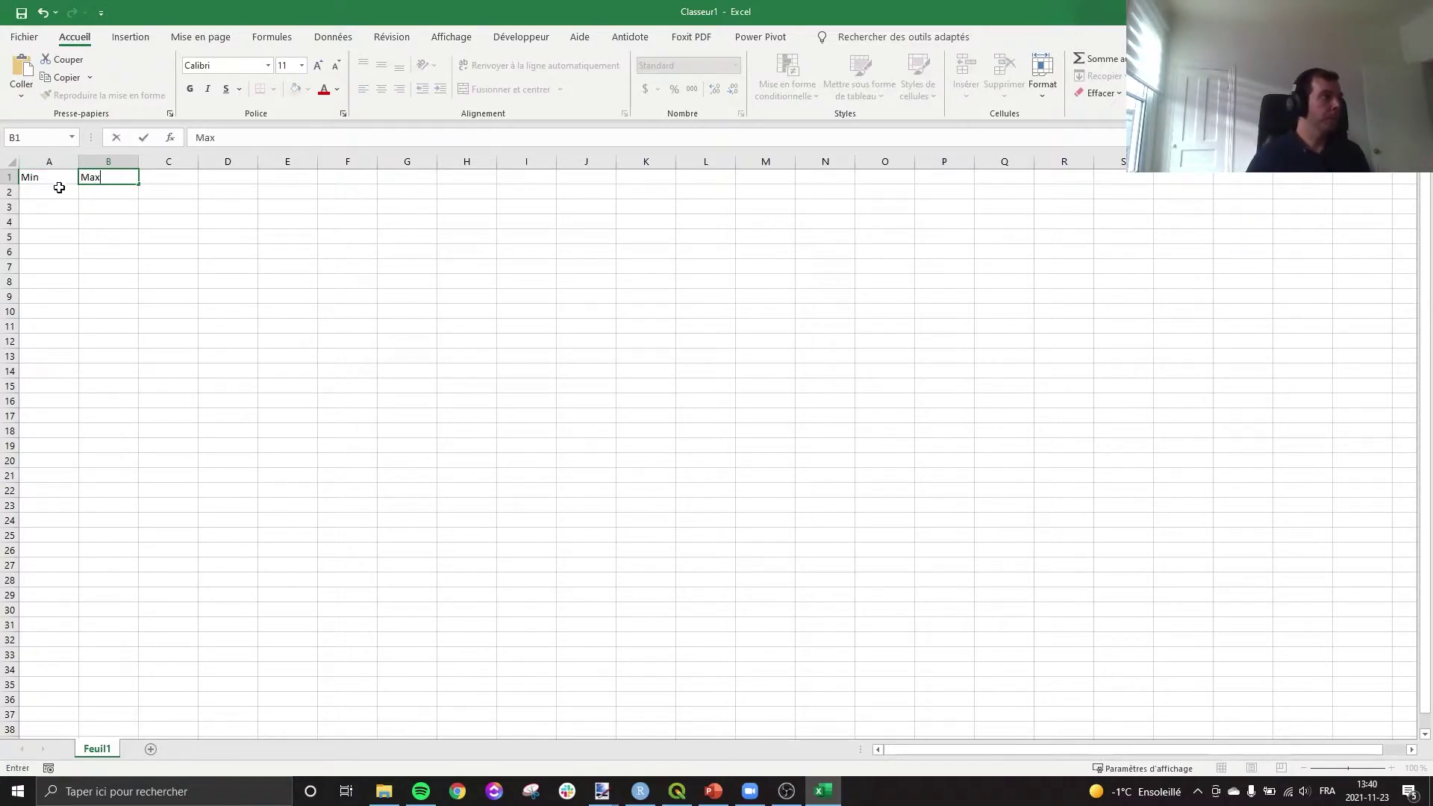
click(49, 197)
scroll(54, 190, up, 5)
scroll(56, 188, up, 1)
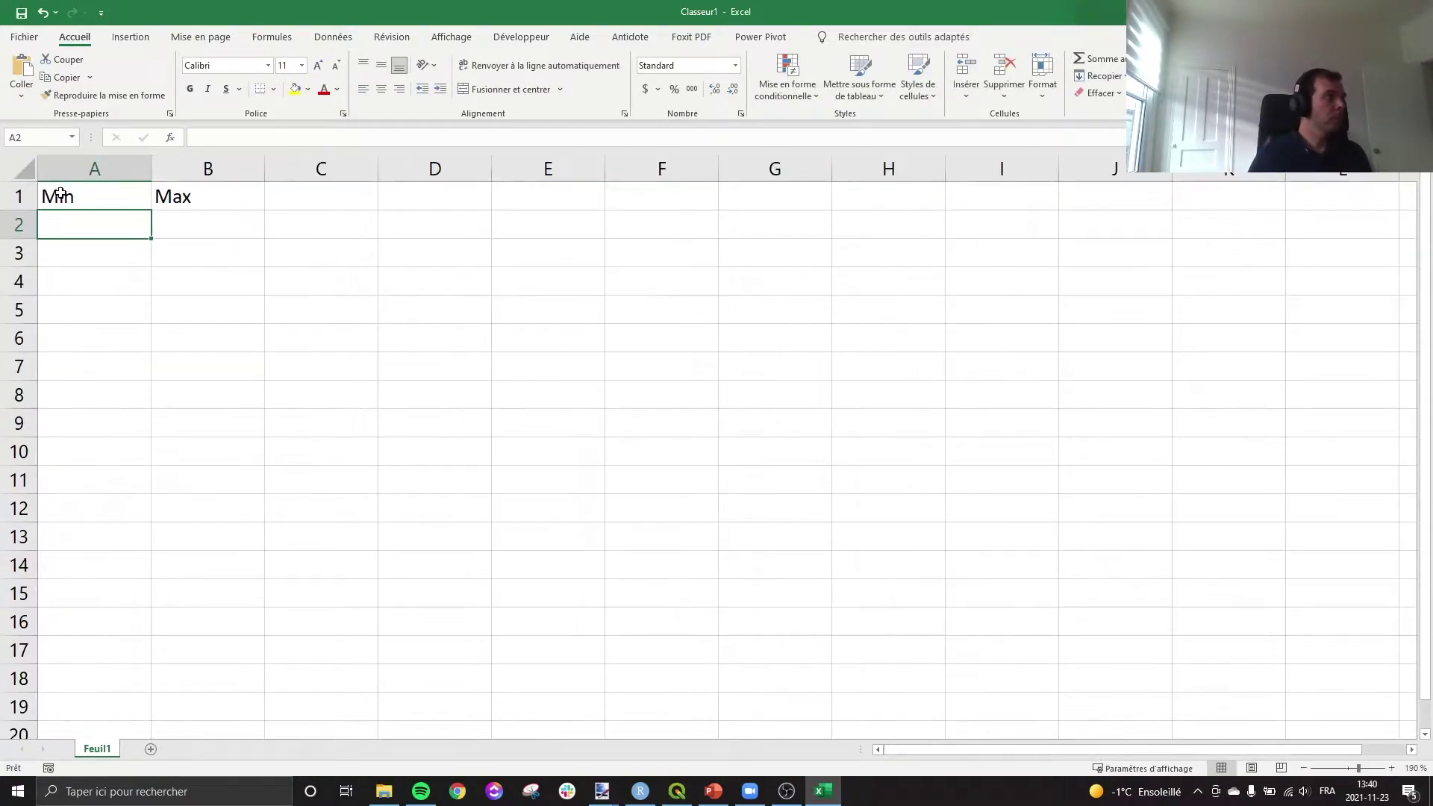
click(313, 198)
text(Besoin)
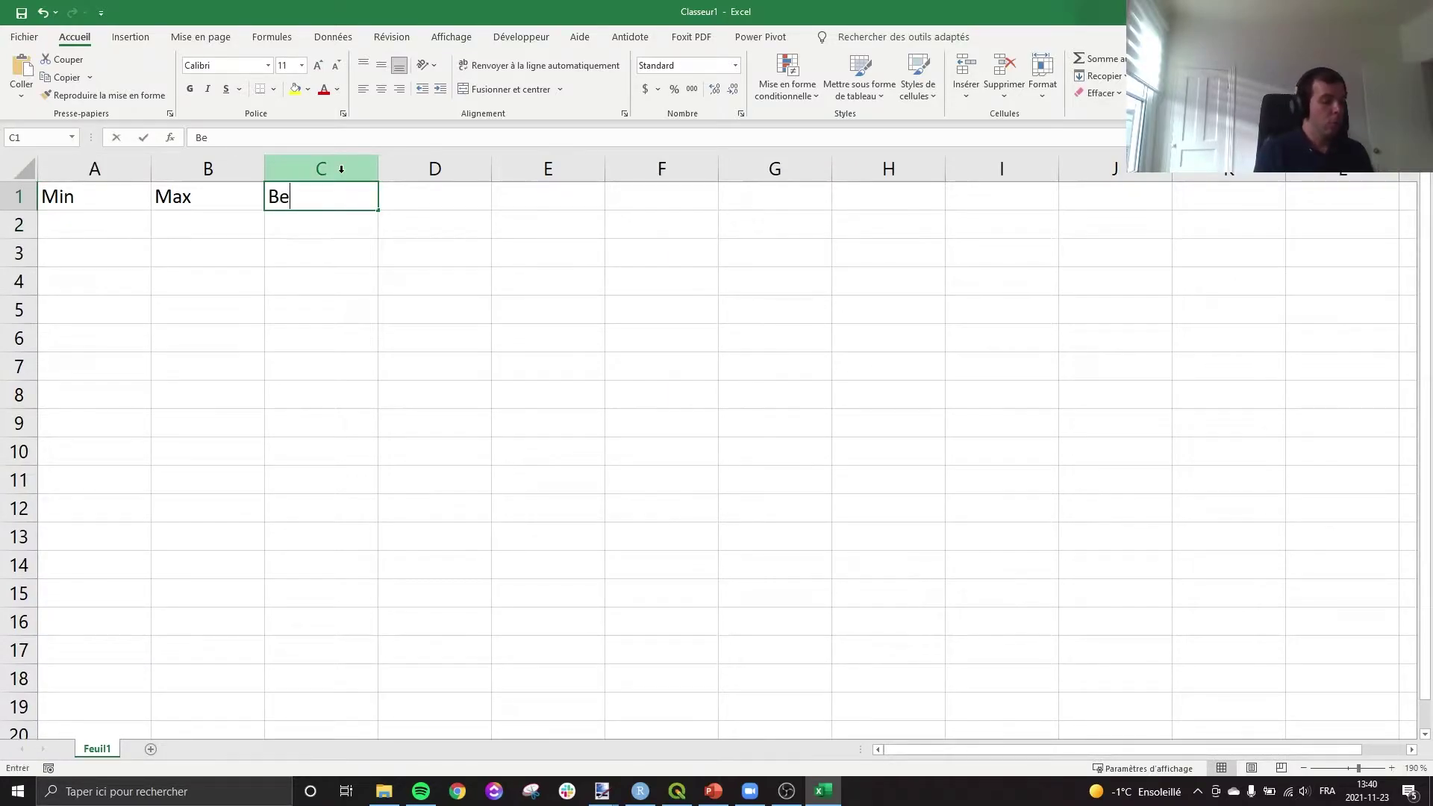
key(Return)
Fill row 2 with 0, 4,5 and 21, and start row 3 with Min 4,6 and Max 4,7
key(Left)
key(Left)
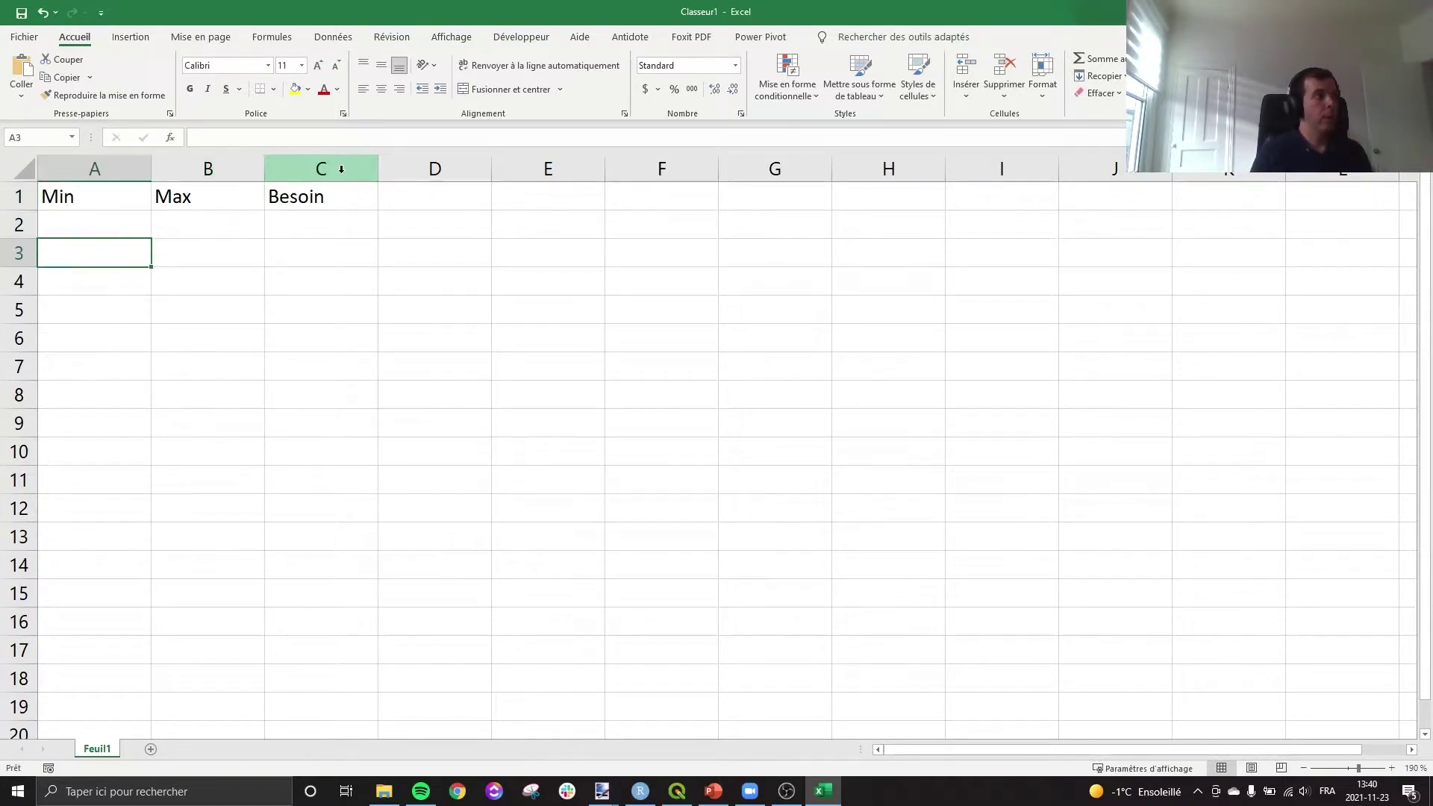
text(0)
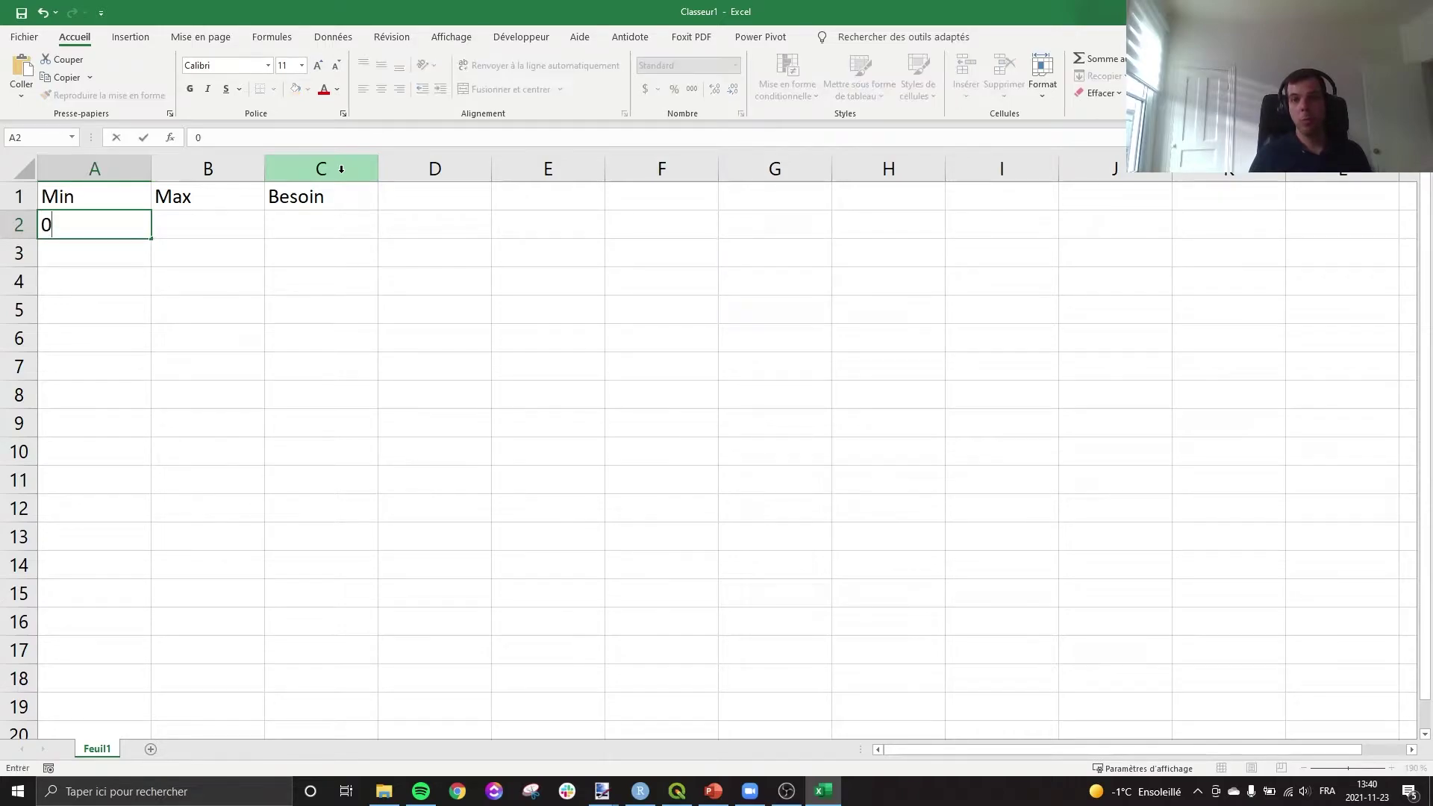
key(Tab)
text(4,5)
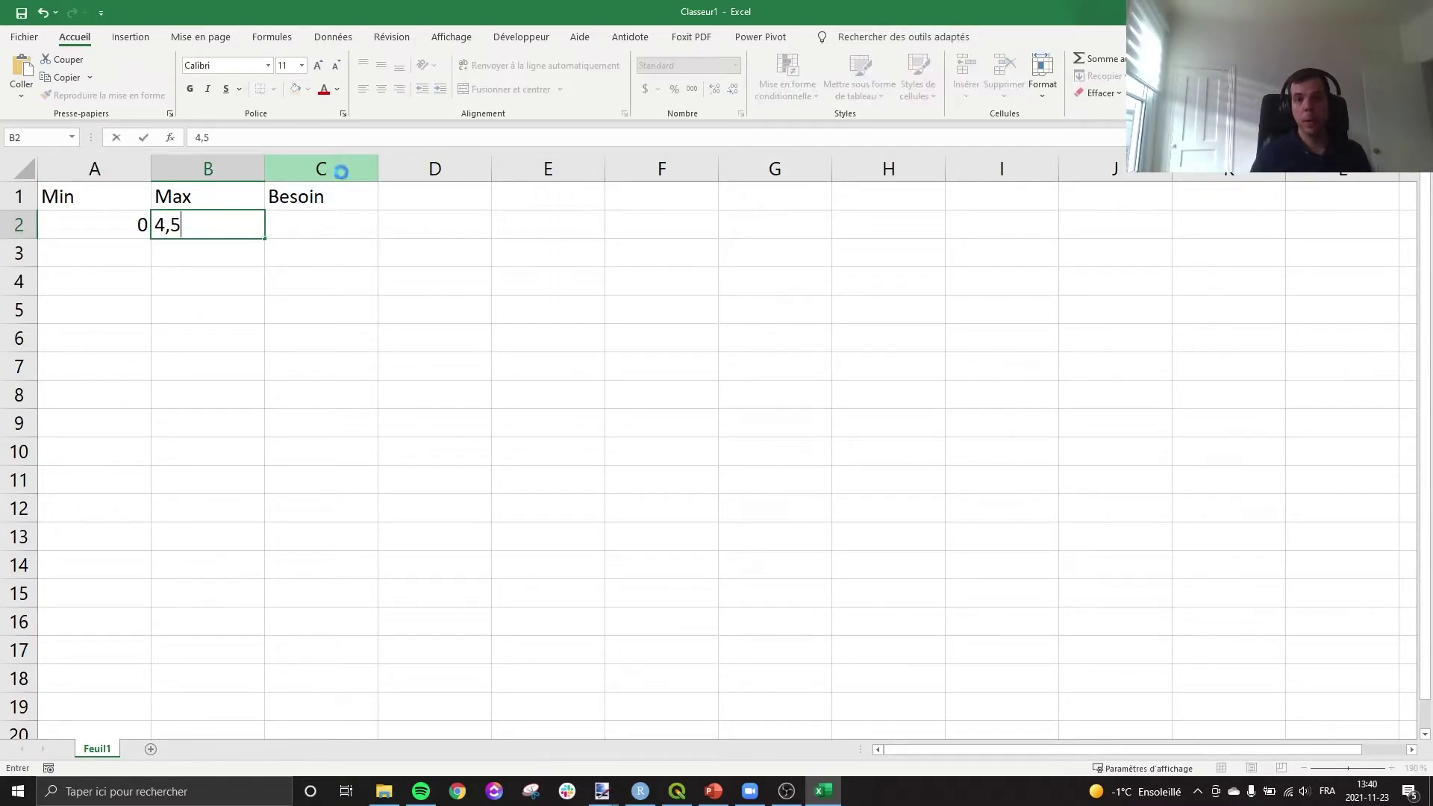
key(Tab)
text(21)
key(Down)
key(Left)
key(Left)
text(4,6)
key(Tab)
text(4,7)
key(Tab)
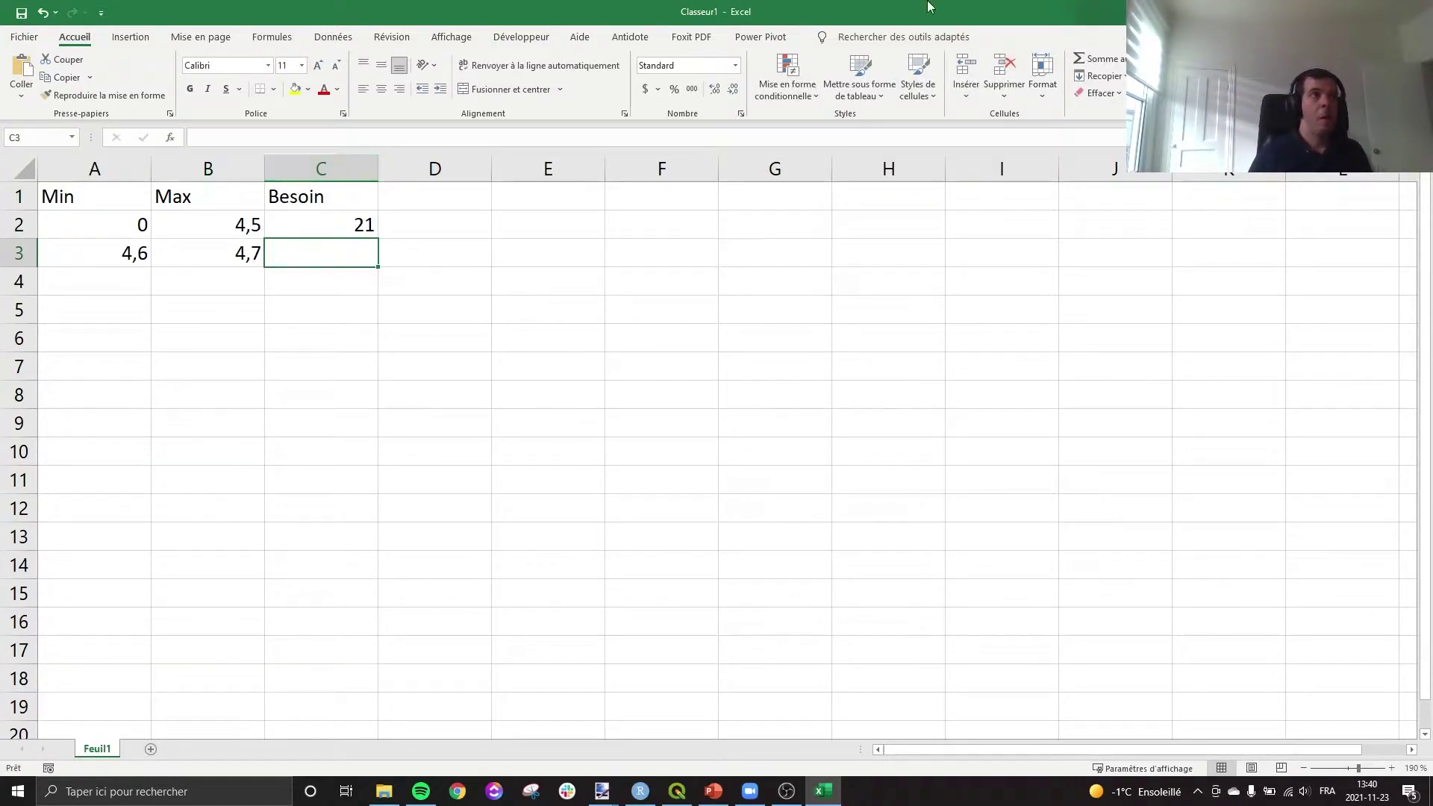
Switch back to QGIS and add besoins_chaux.csv as a delimited text table without geometry, with comma as decimal separator
key(alt+Tab)
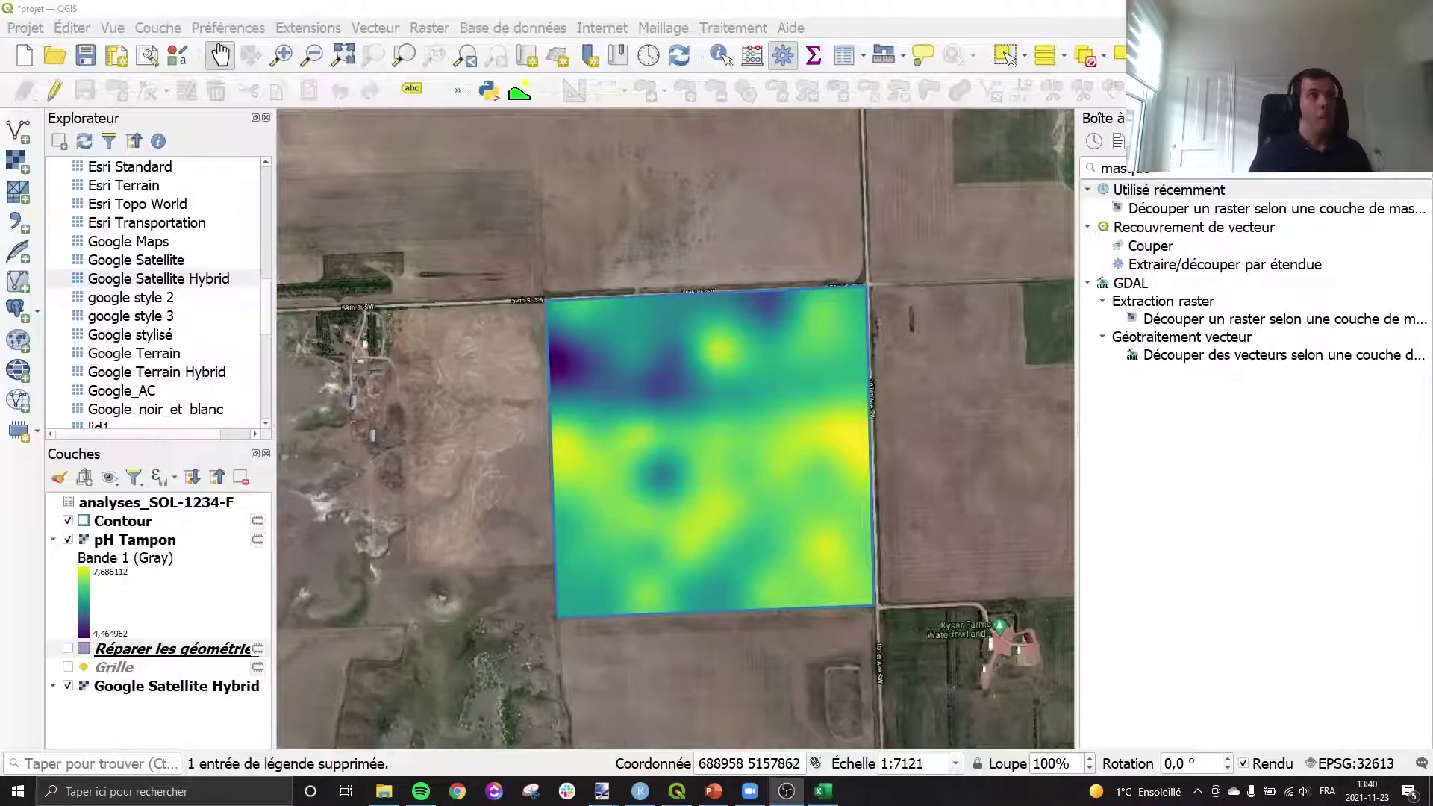
click(130, 648)
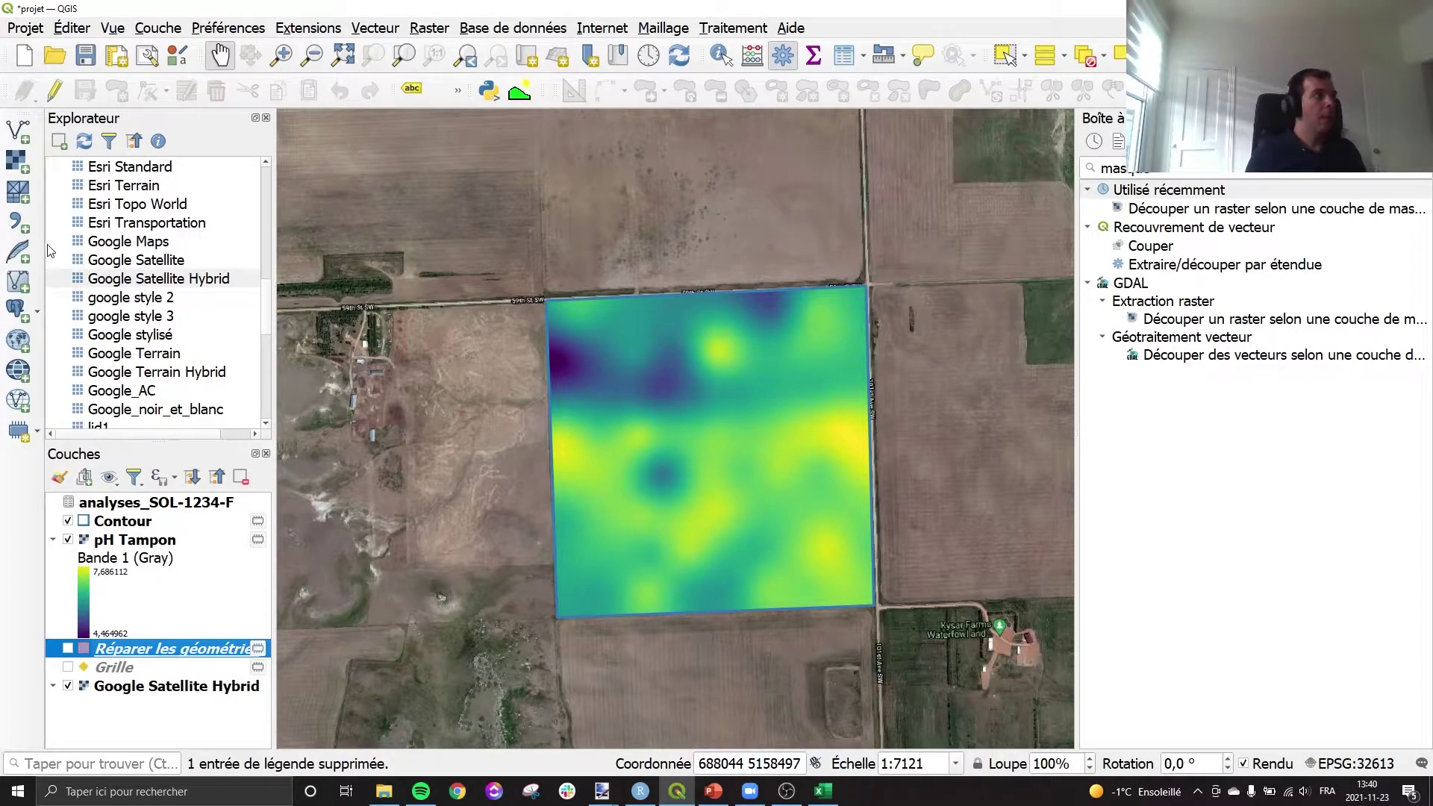
click(20, 228)
click(1016, 141)
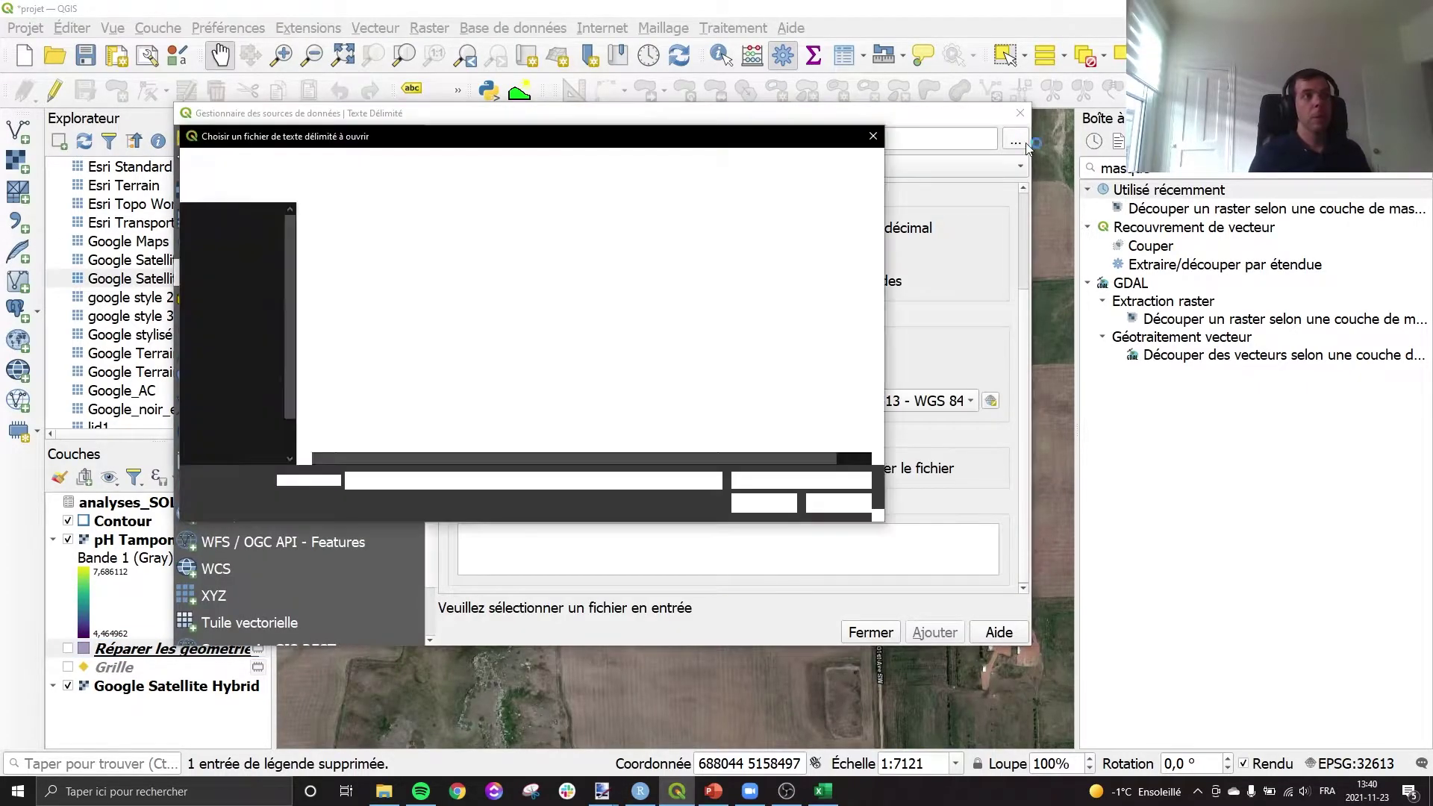
double_click(525, 311)
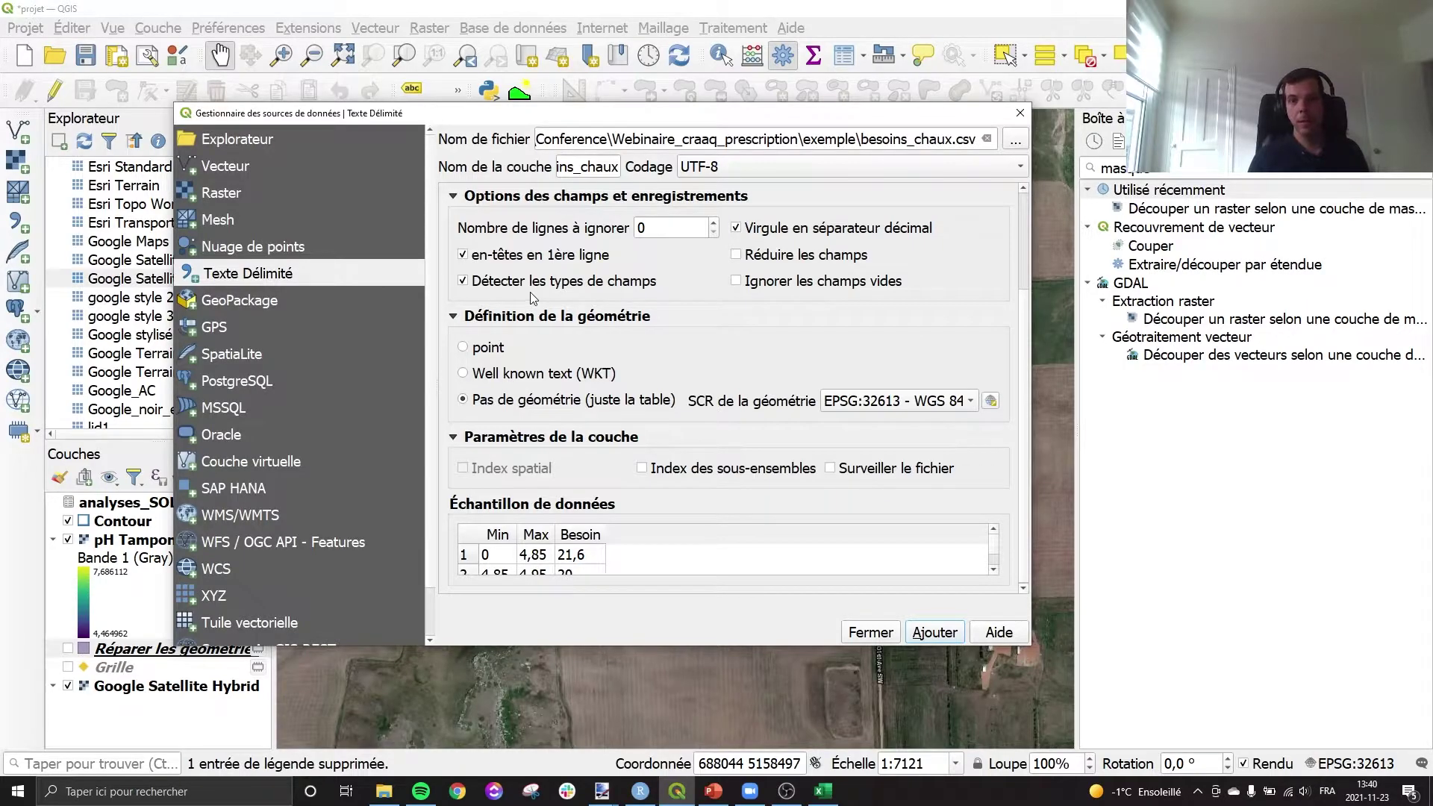
click(934, 633)
click(870, 632)
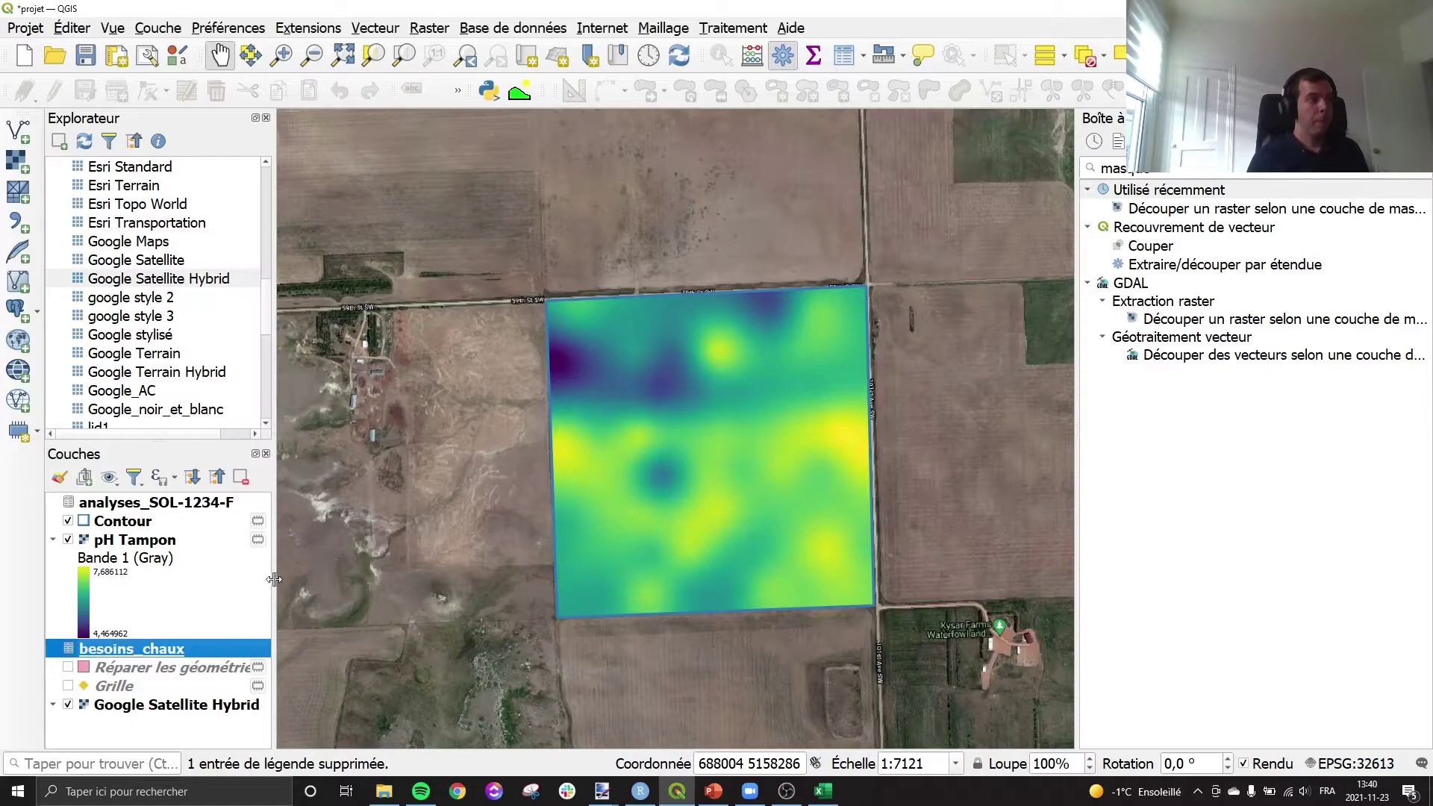
Examine the Min, Max and Besoin values in the attribute table of the besoins_chaux layer
right_click(186, 646)
click(246, 527)
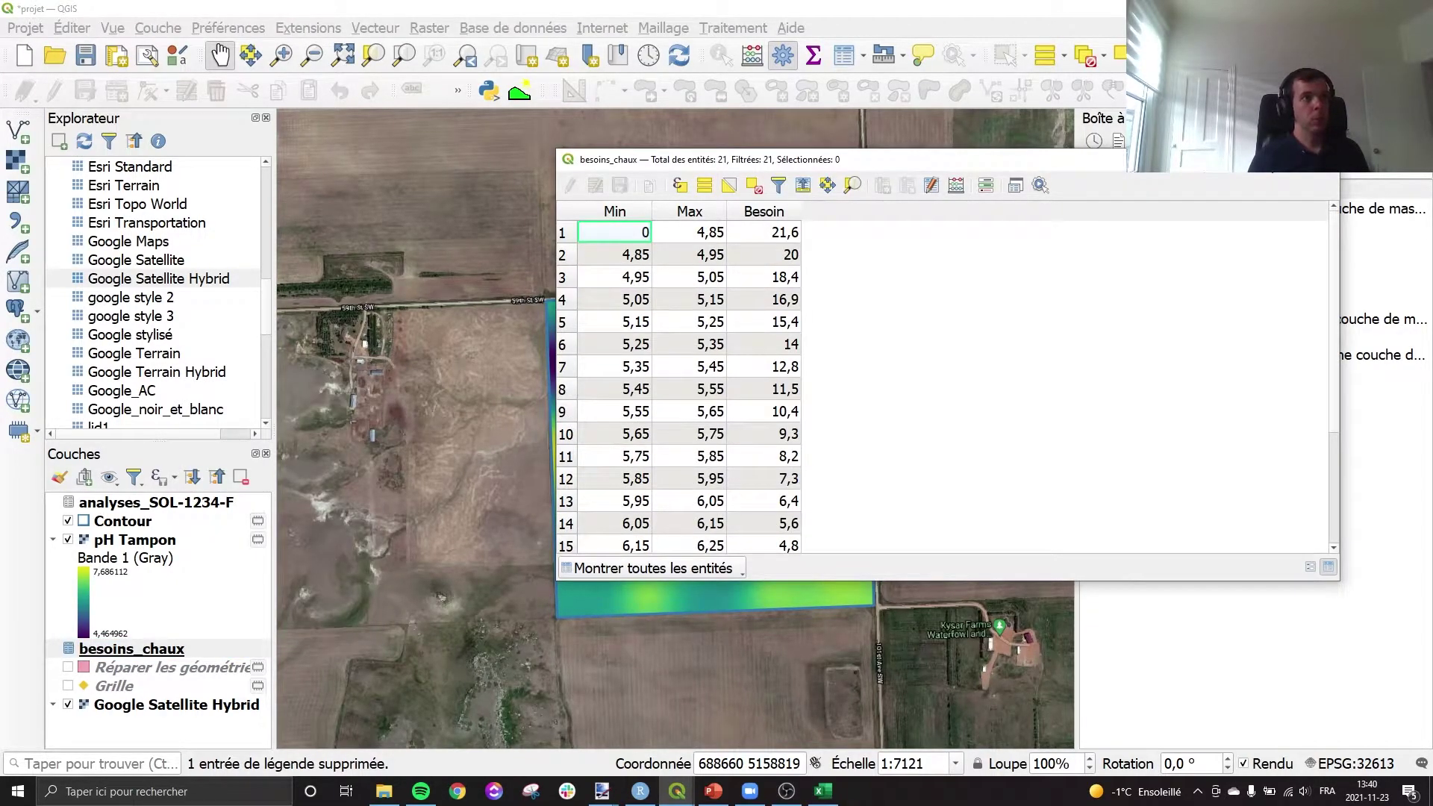
click(1228, 346)
click(1221, 498)
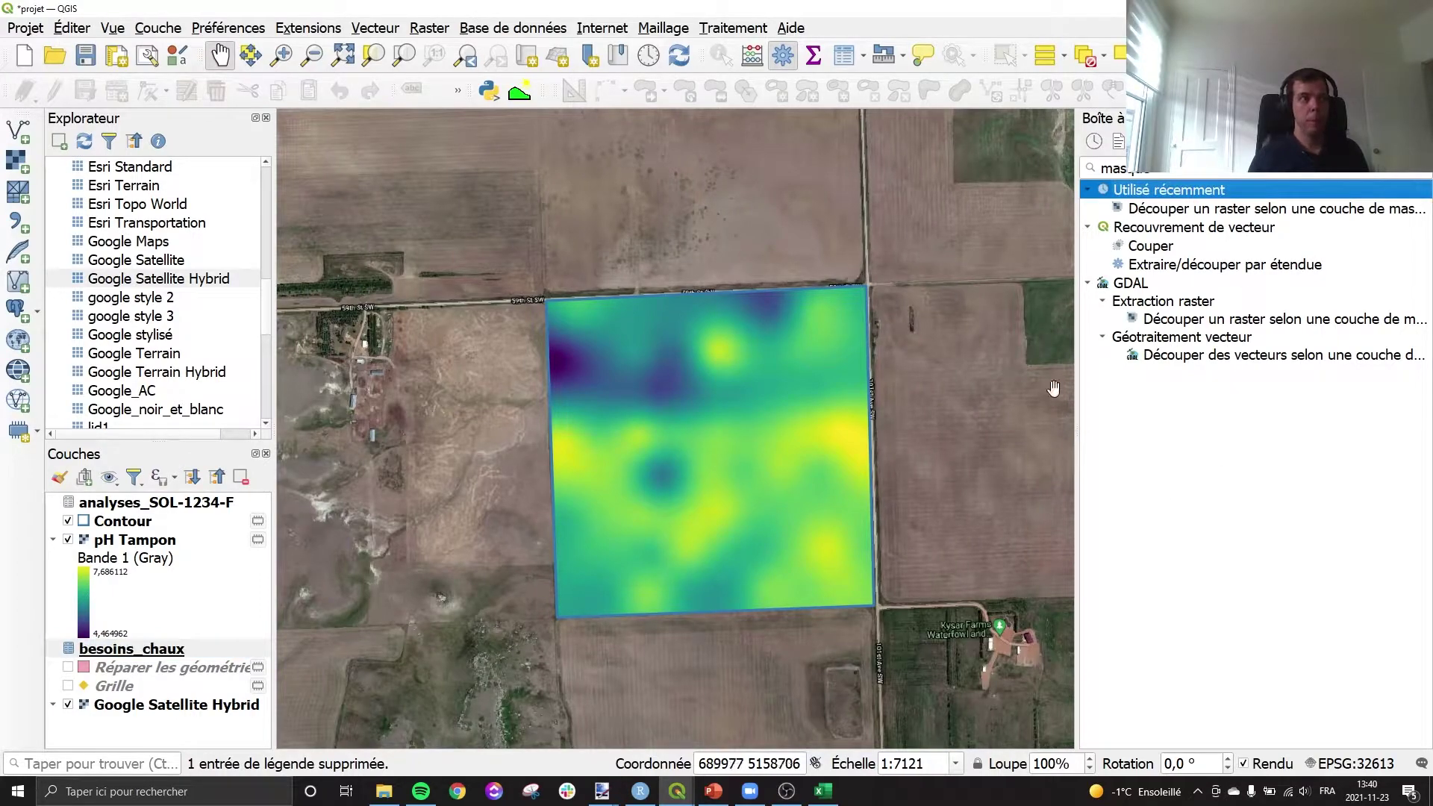
Search the processing toolbox for "reclassi"
click(1423, 170)
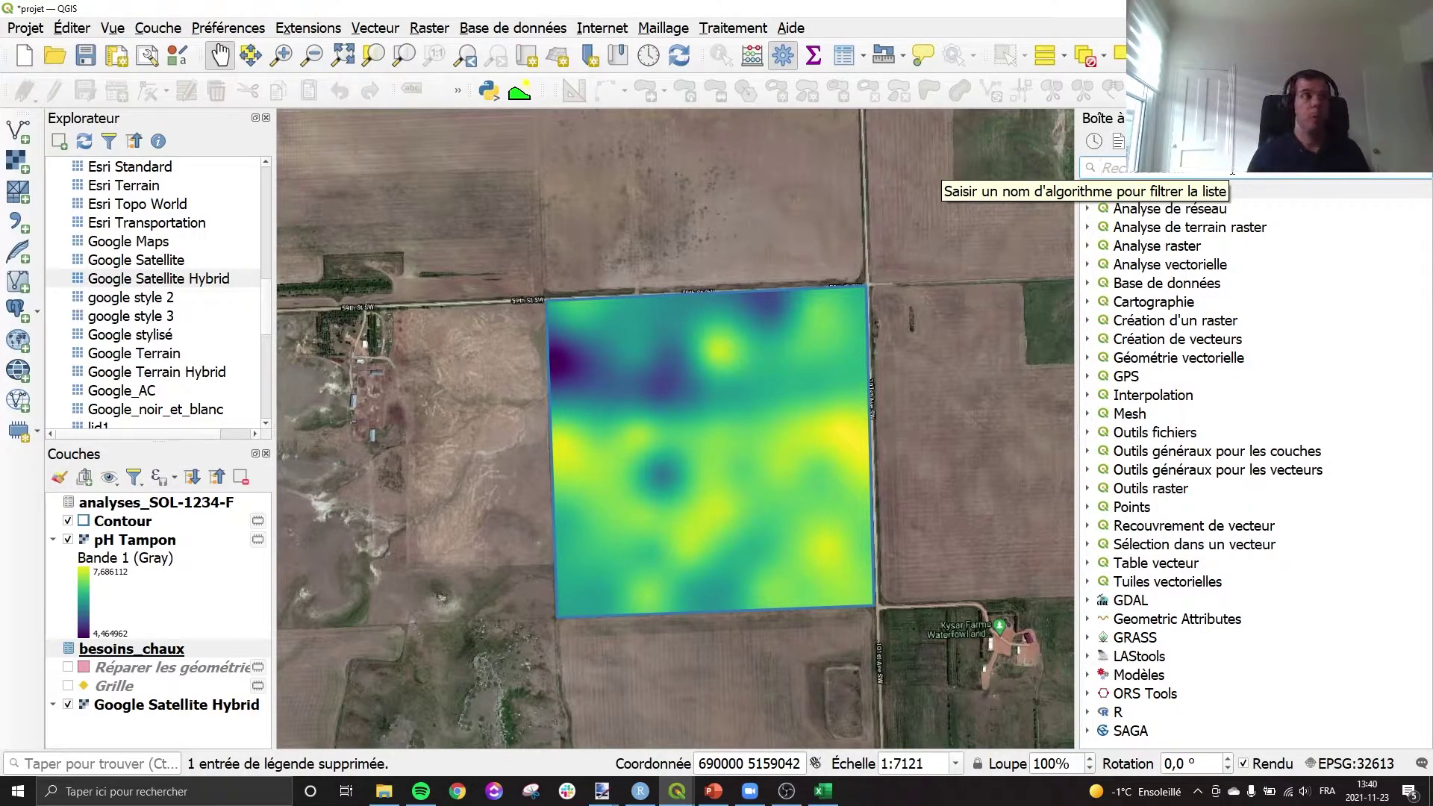
text(recla)
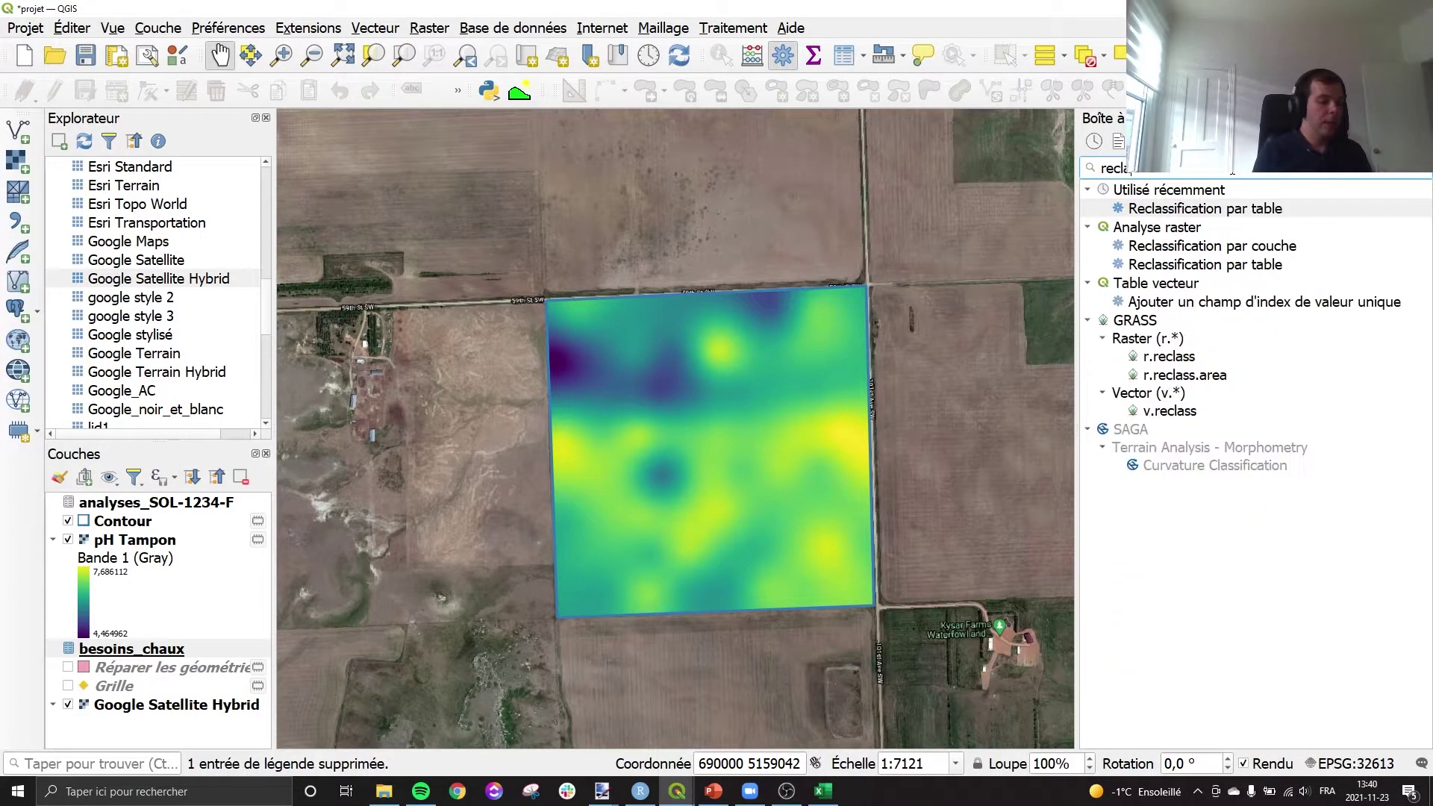
click(1273, 248)
double_click(1261, 210)
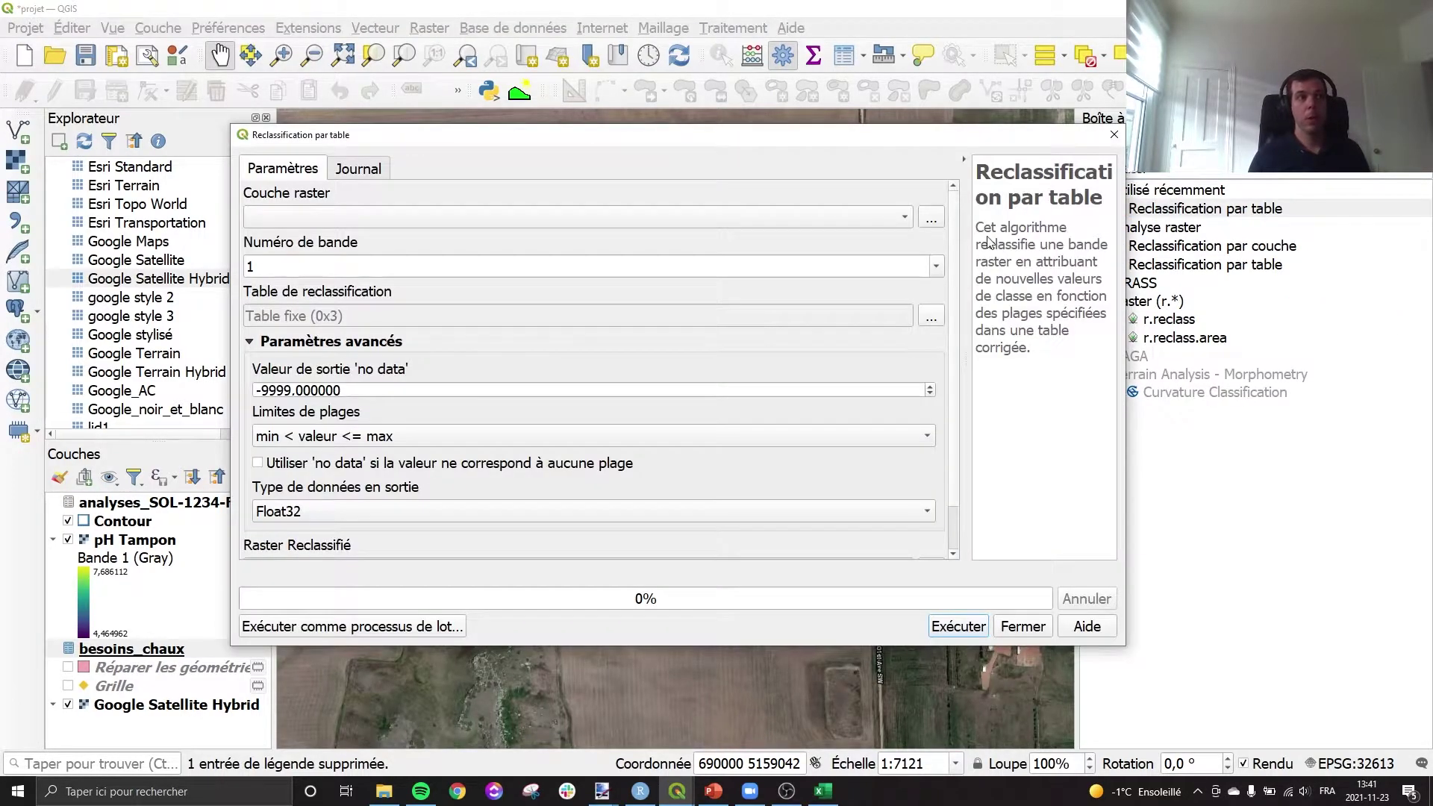
click(930, 319)
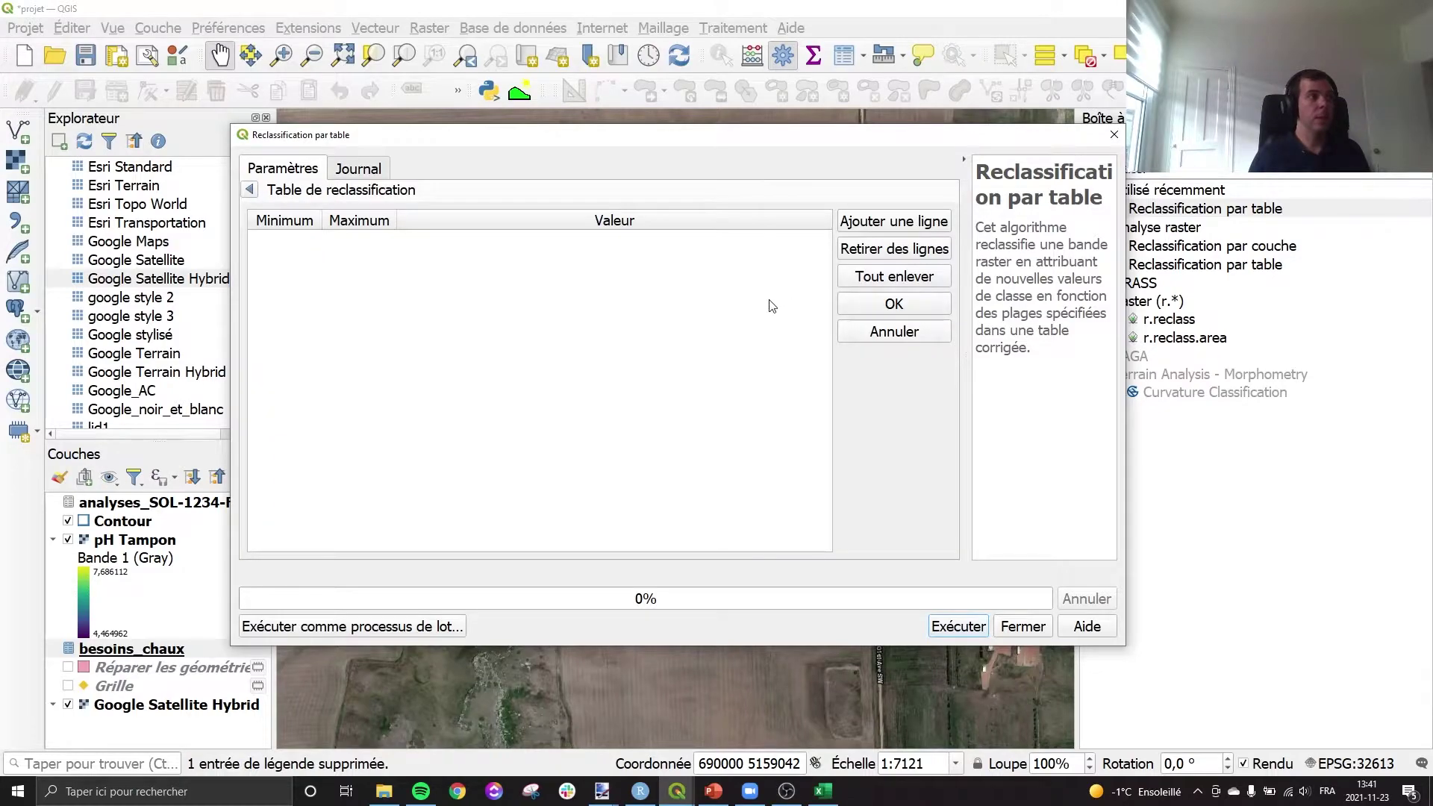
click(894, 221)
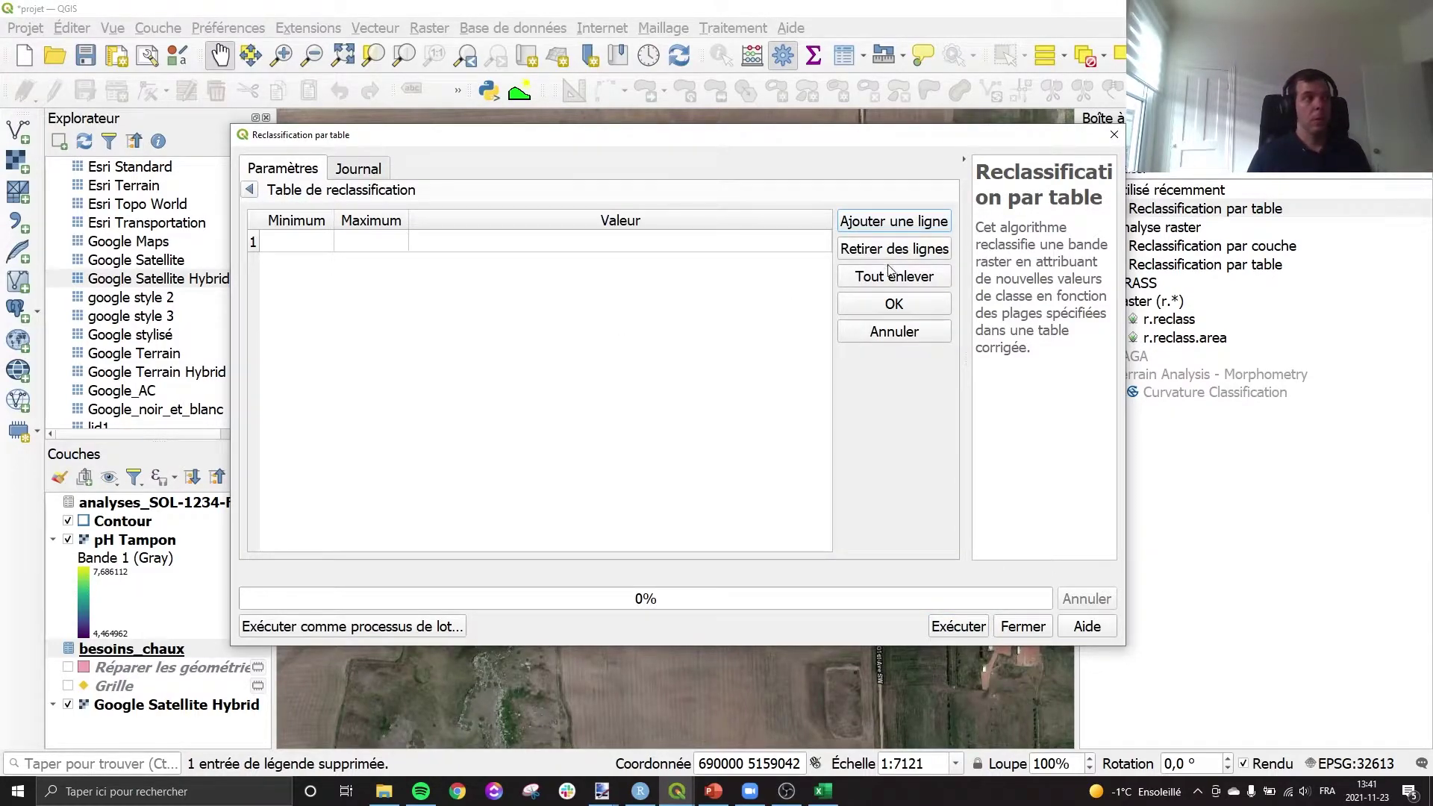
click(250, 190)
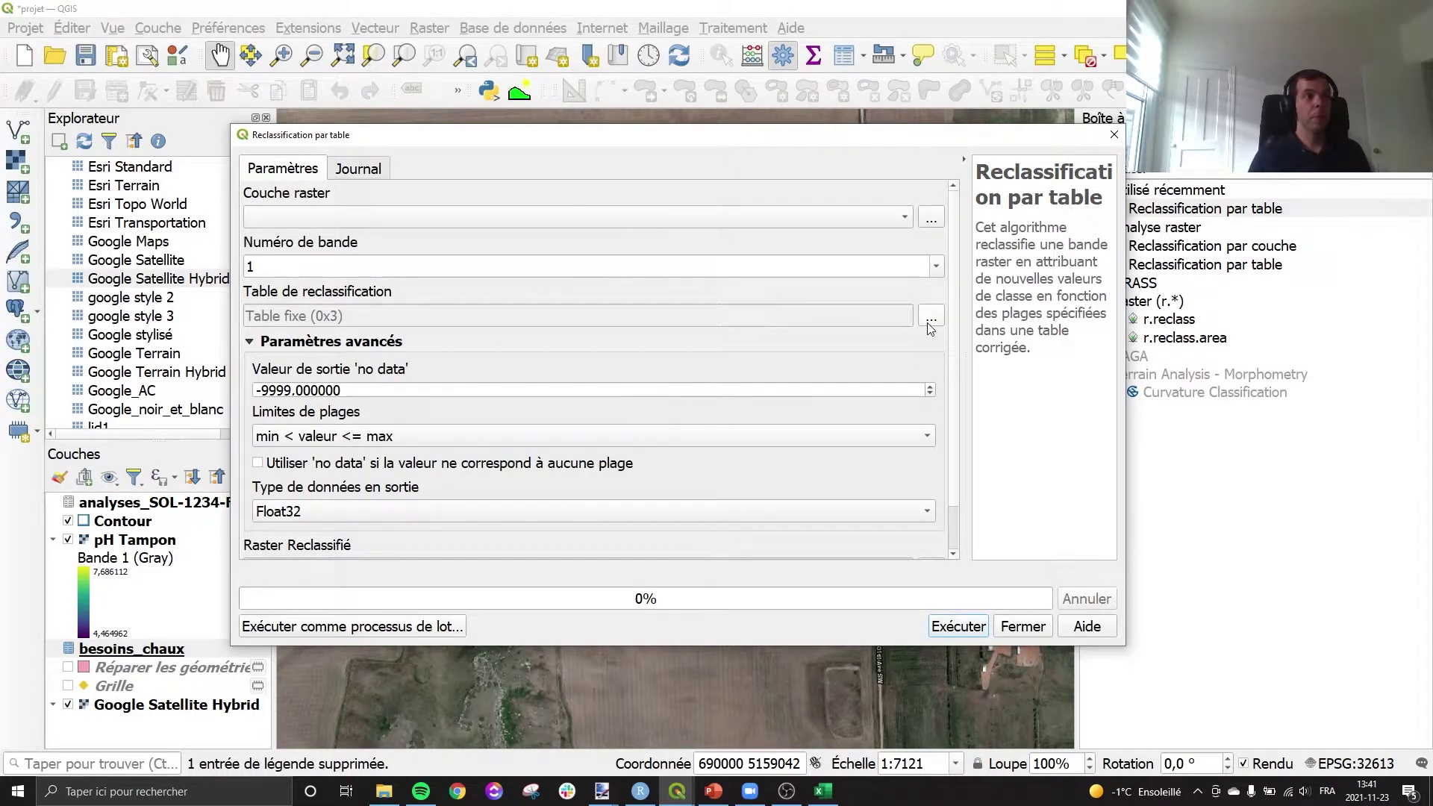
click(1114, 134)
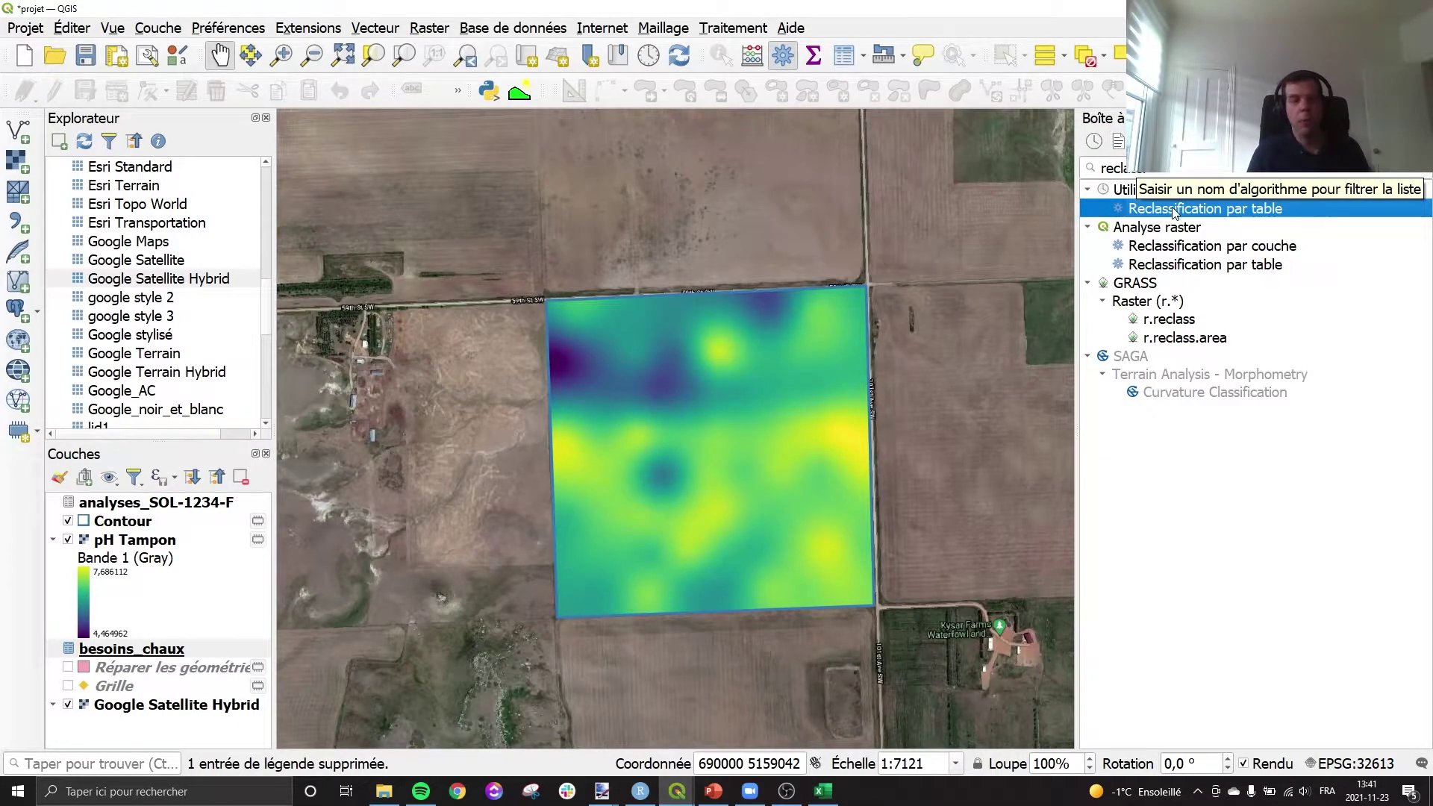
Start Reclassification par couche with pH Tampon, Bande 1 (Gray), as the input raster
click(1215, 270)
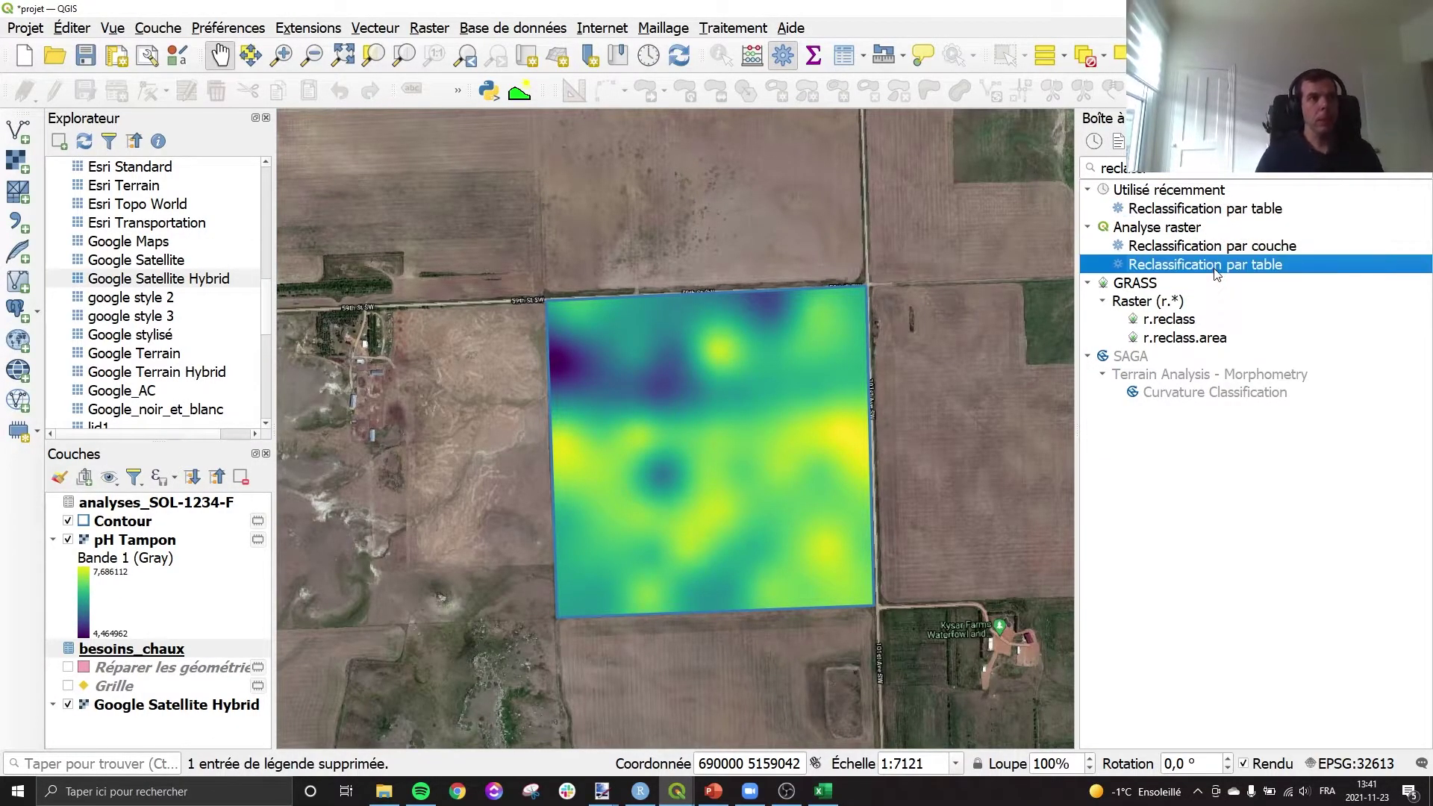
click(1226, 252)
double_click(1217, 248)
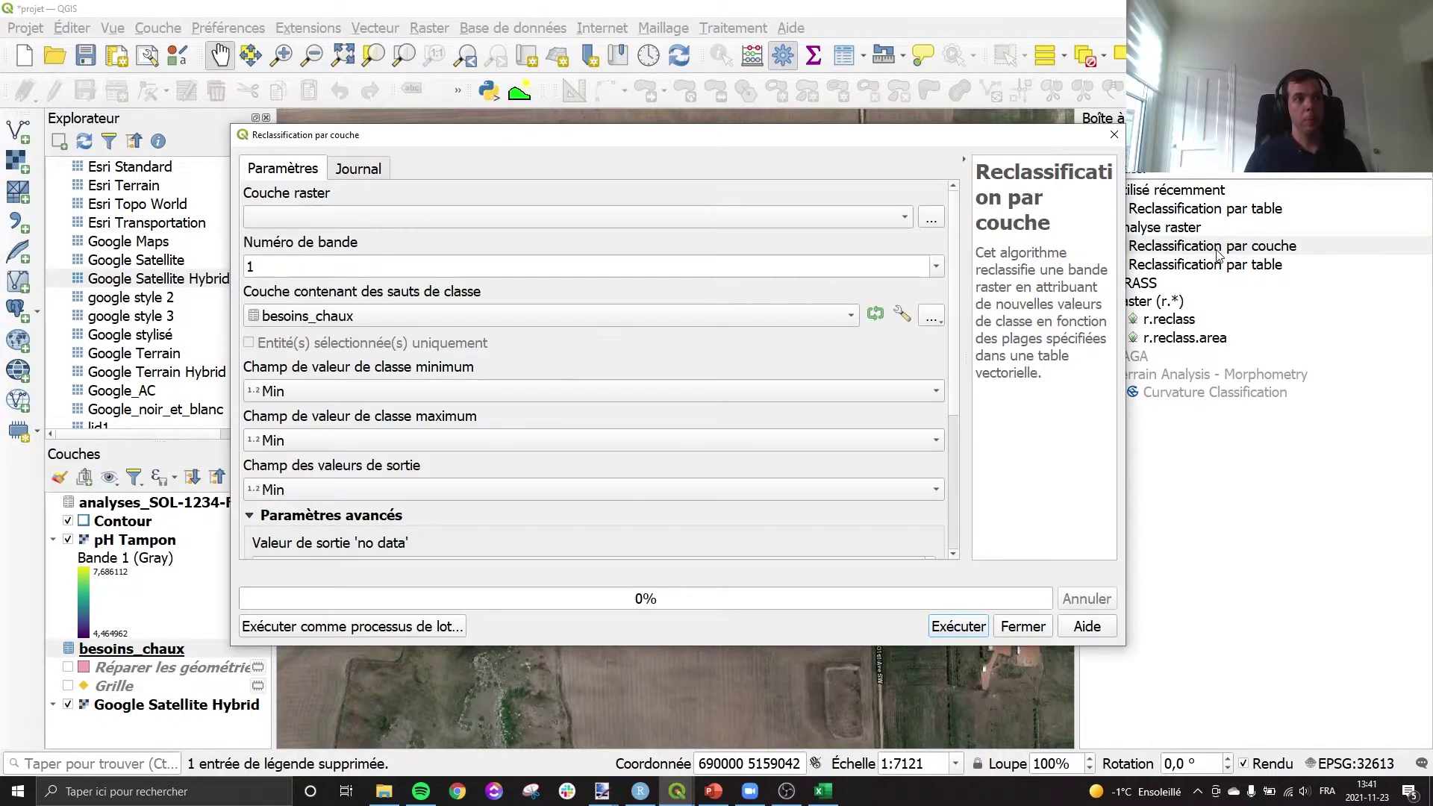
click(858, 217)
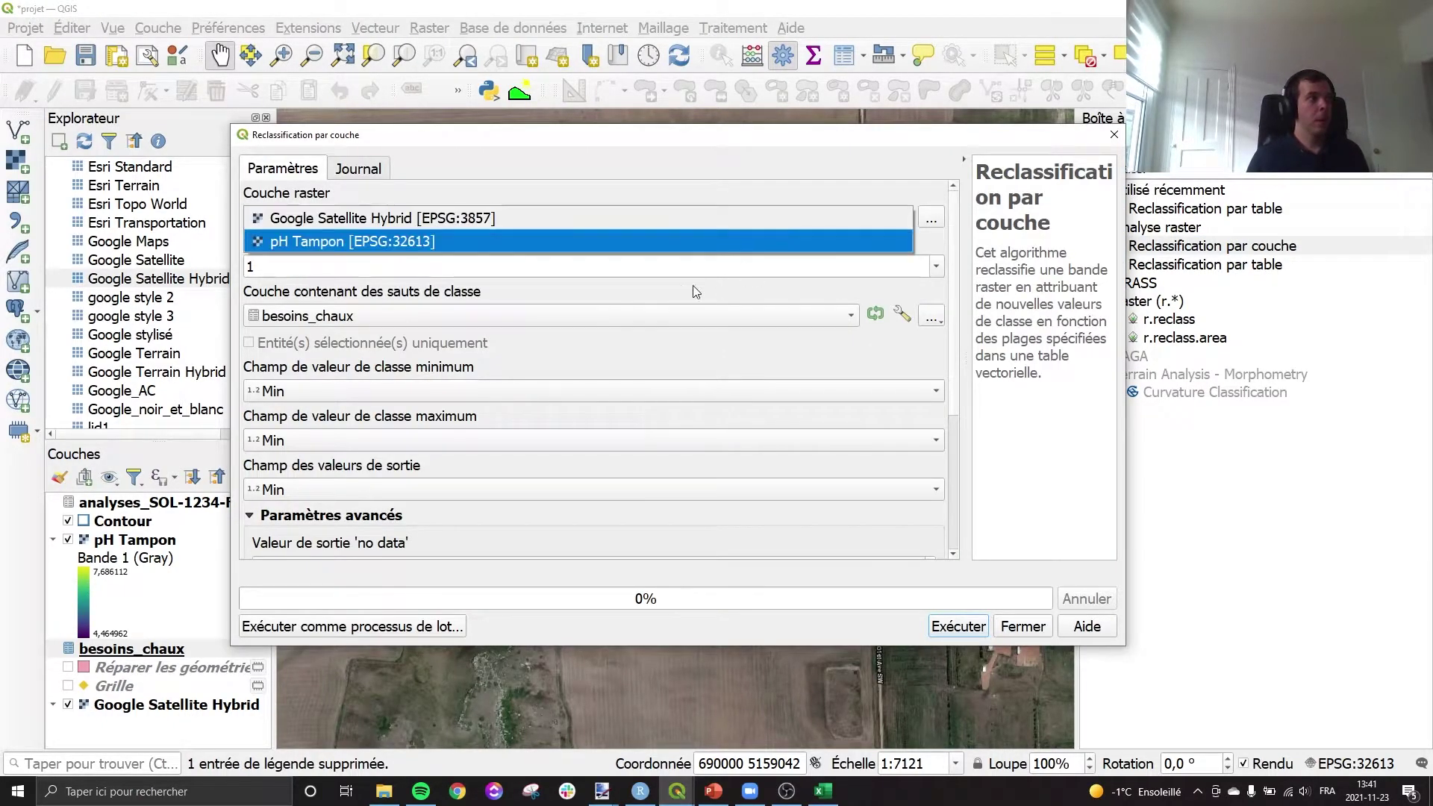
click(698, 242)
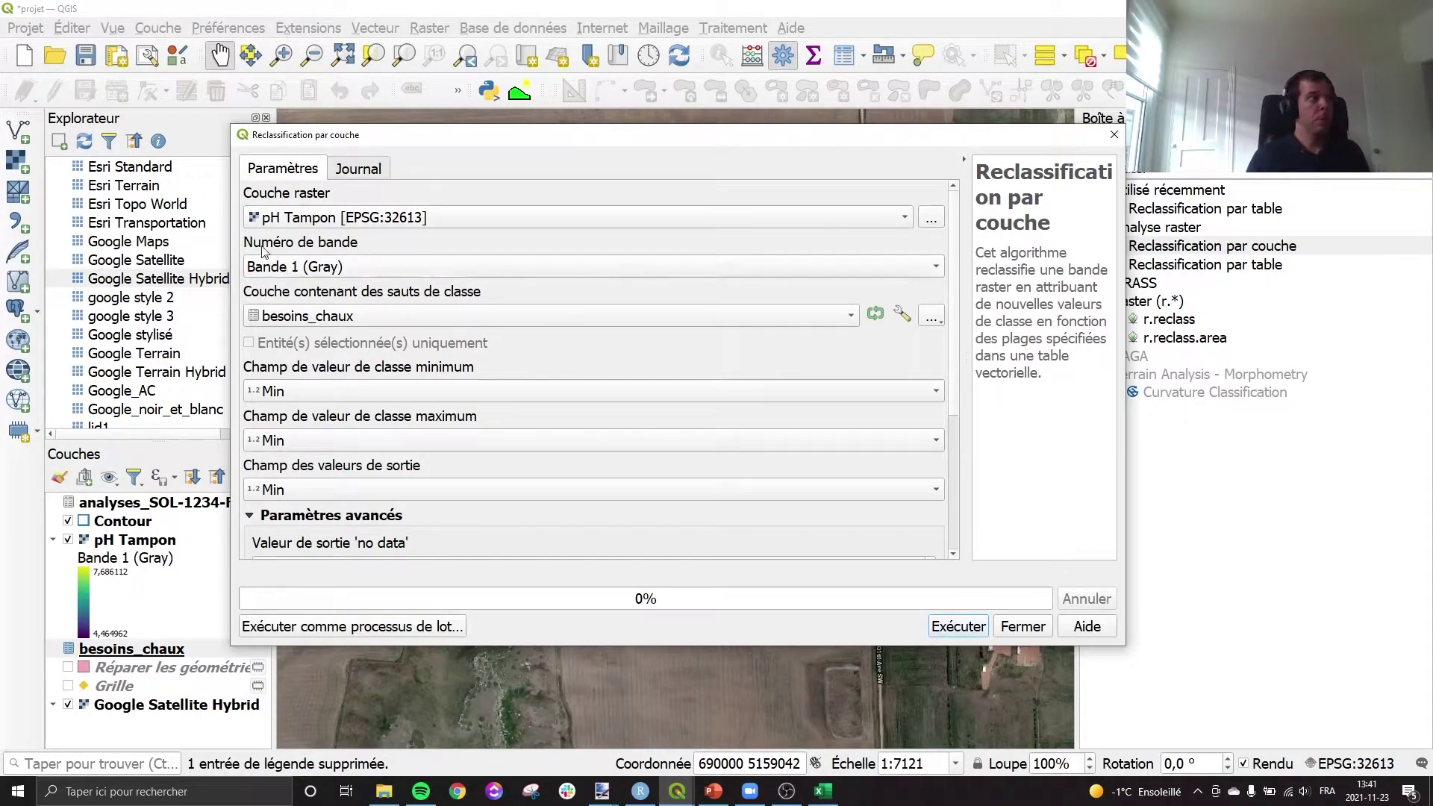
click(400, 267)
click(403, 269)
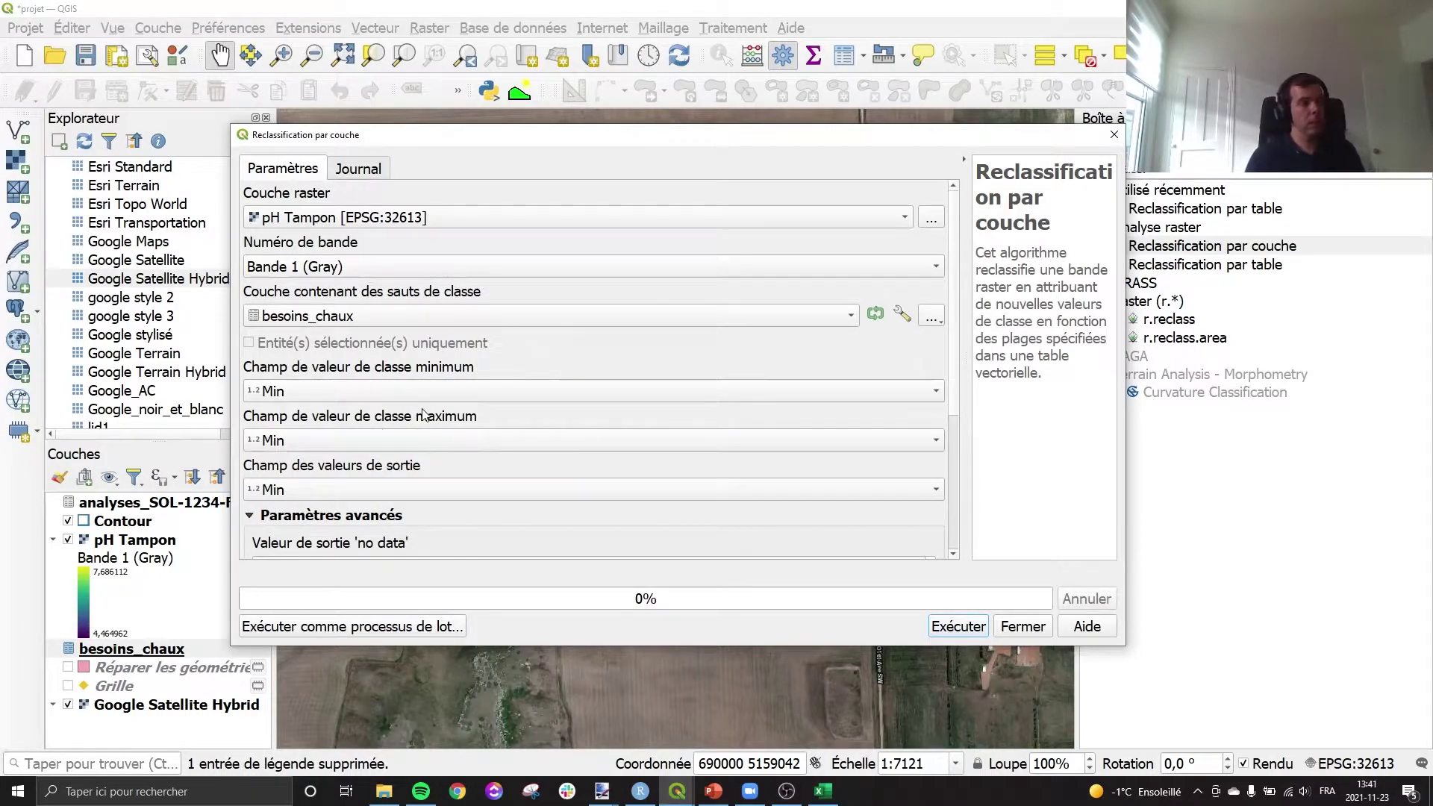
Set the maximum class field to Max, the output field to Besoin and the range boundaries to min < valeur <= max, and run the reclassification
click(429, 442)
click(433, 465)
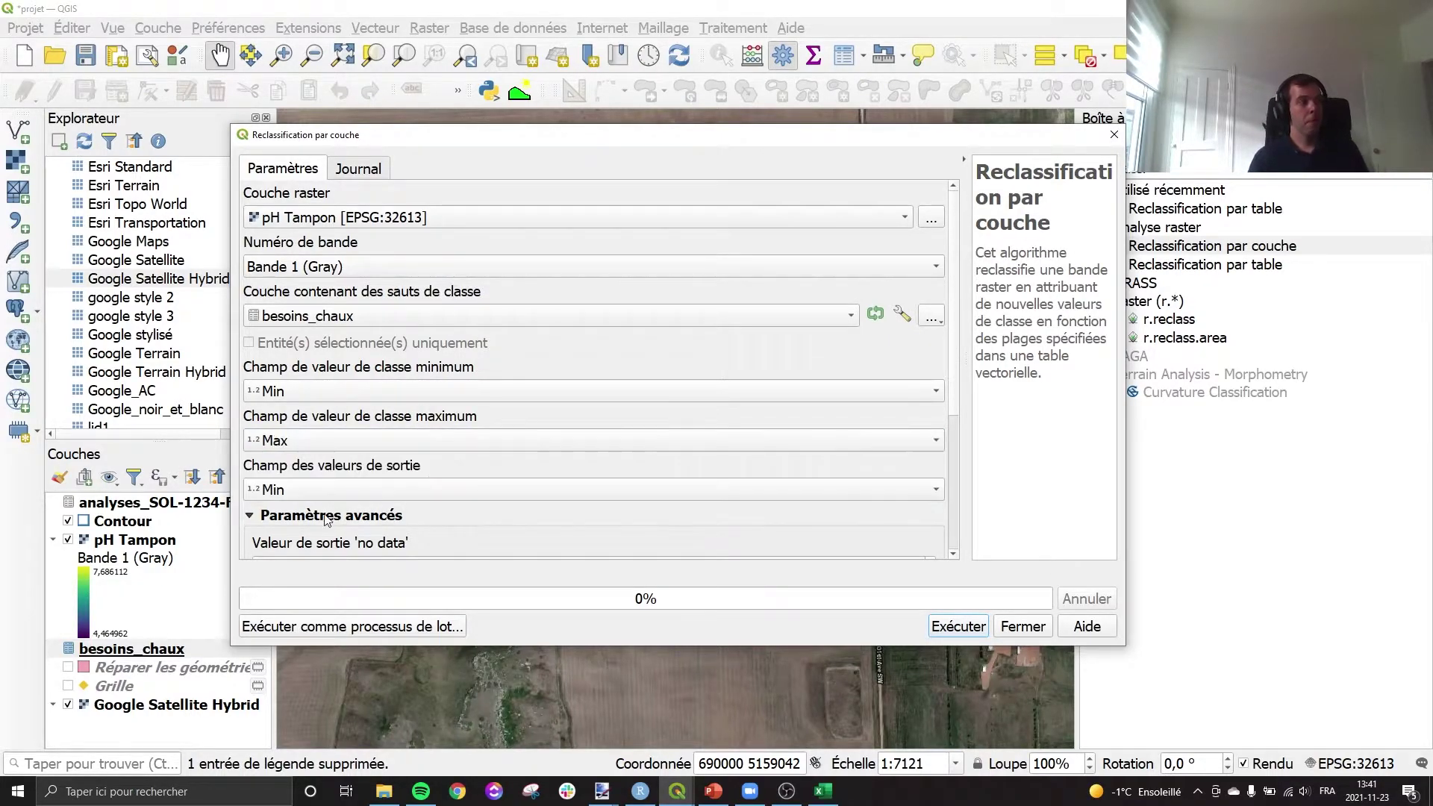
click(381, 489)
click(377, 537)
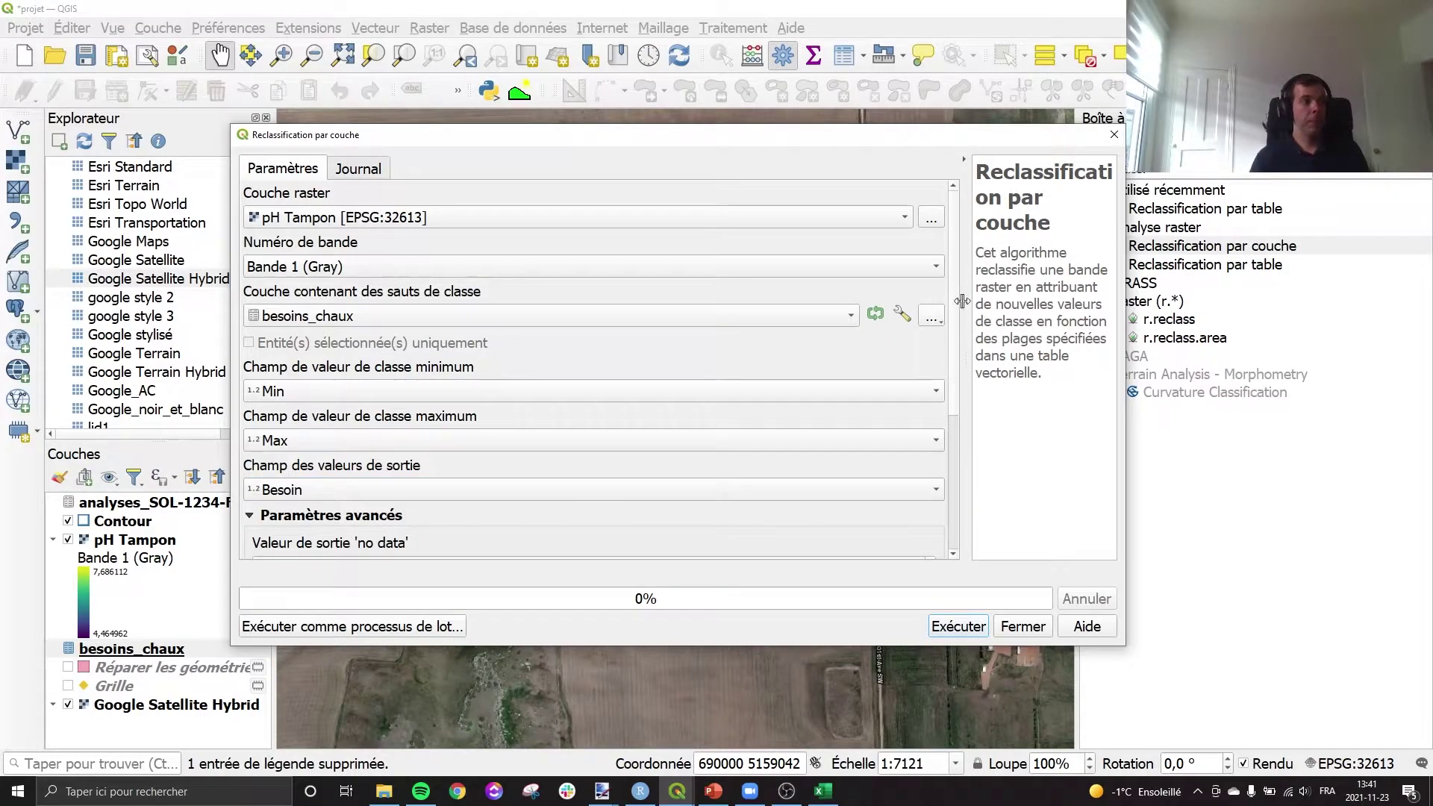
drag(955, 295, 964, 441)
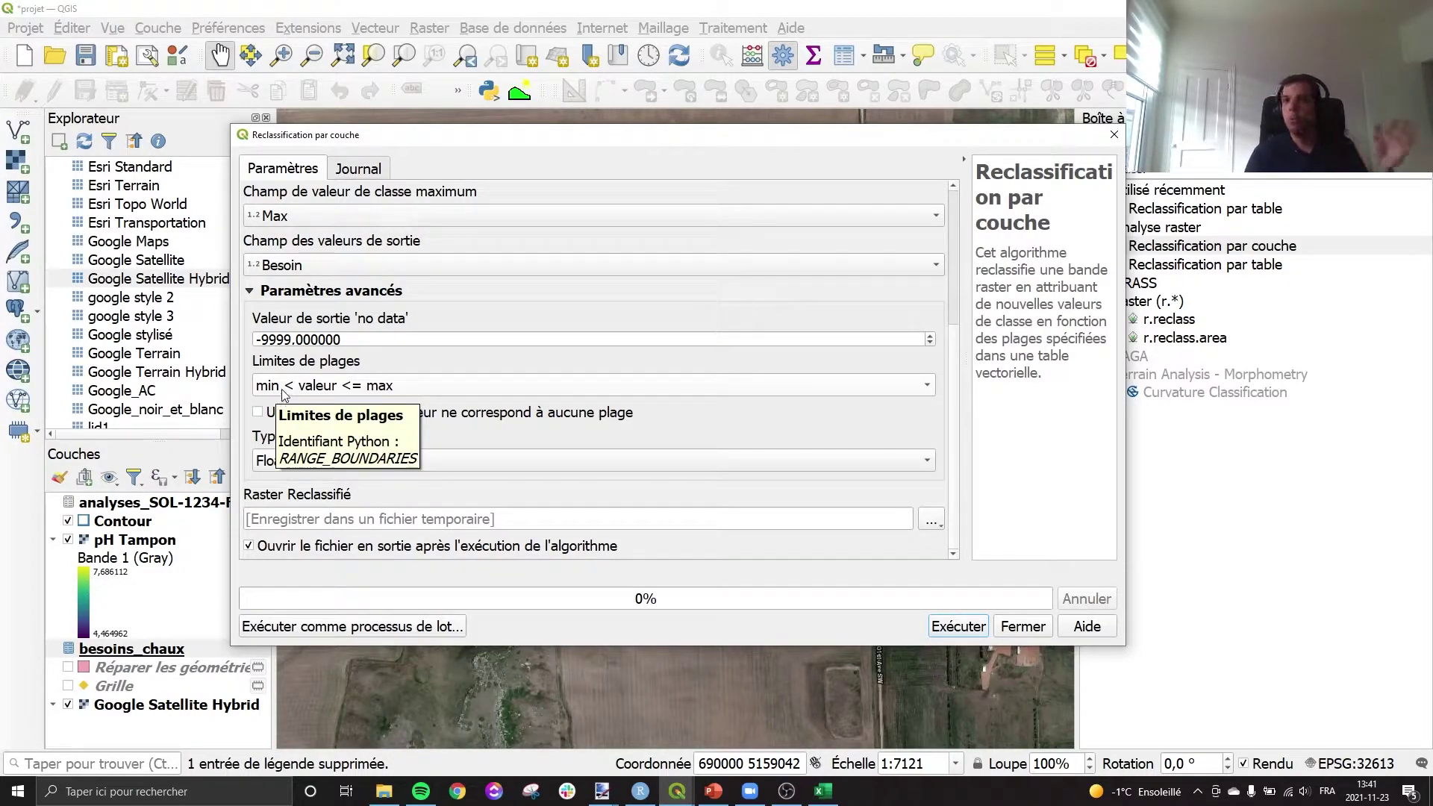
click(370, 385)
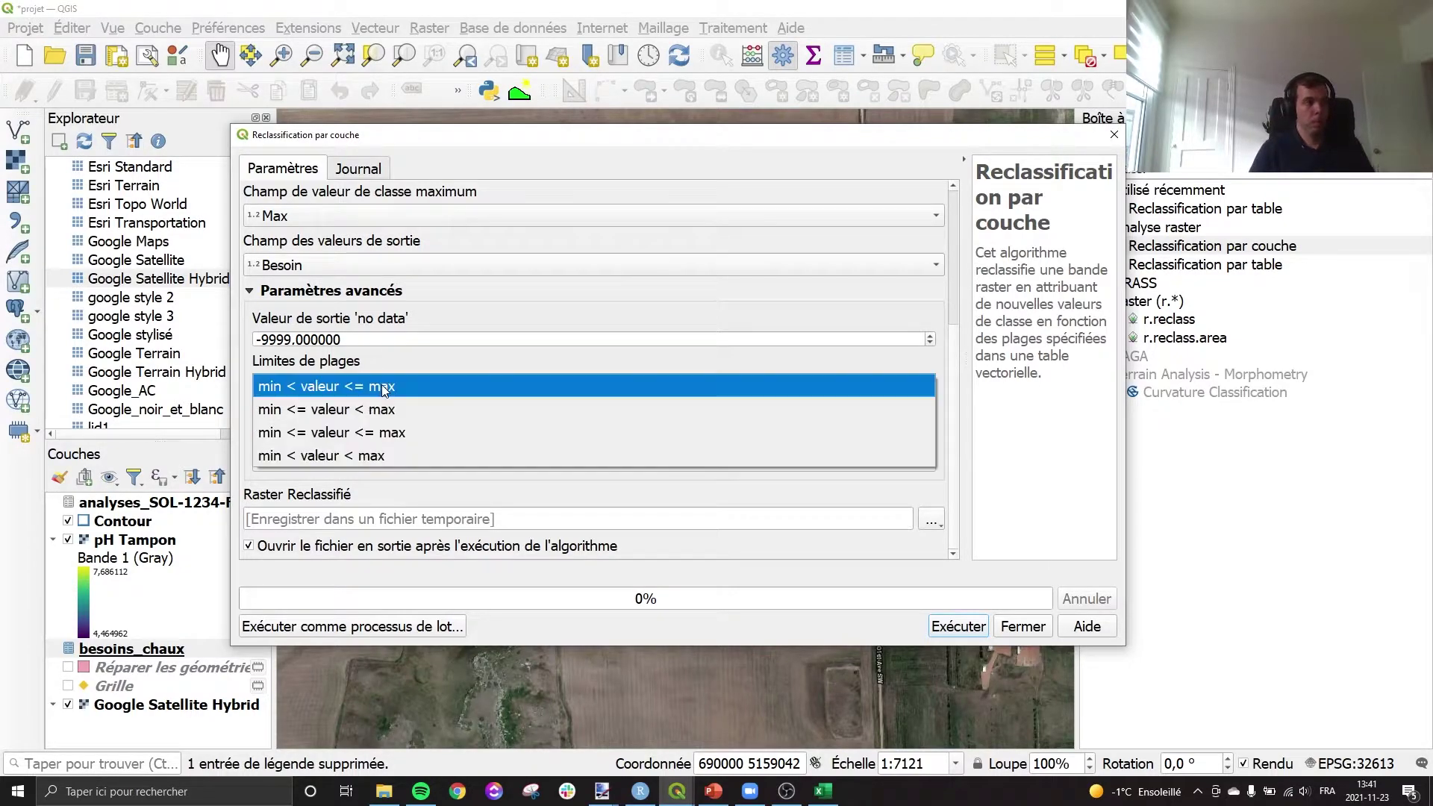
click(397, 388)
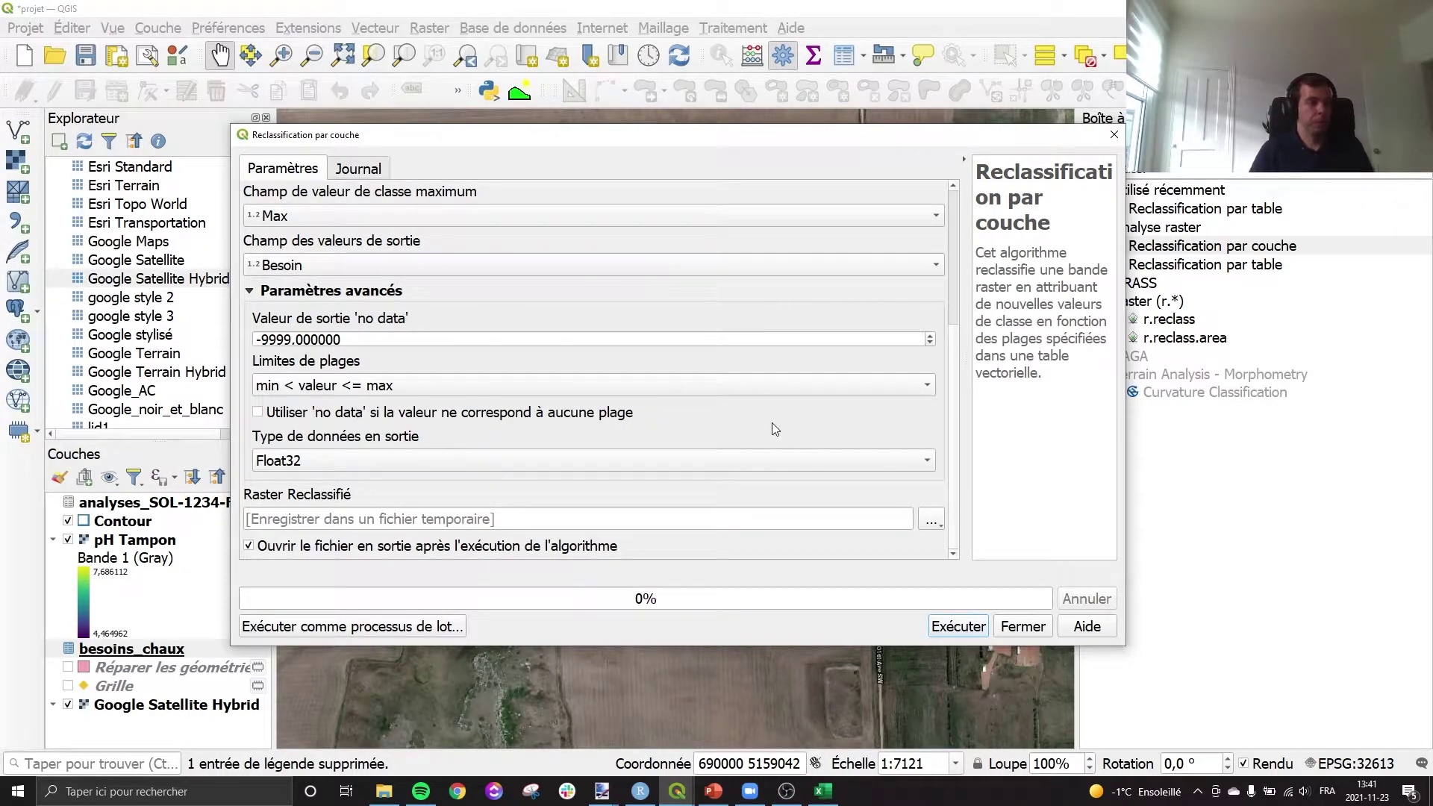
click(960, 623)
Place the Raster Reclassifié layer above Contour and hide the pH Tampon layer
drag(128, 649, 180, 526)
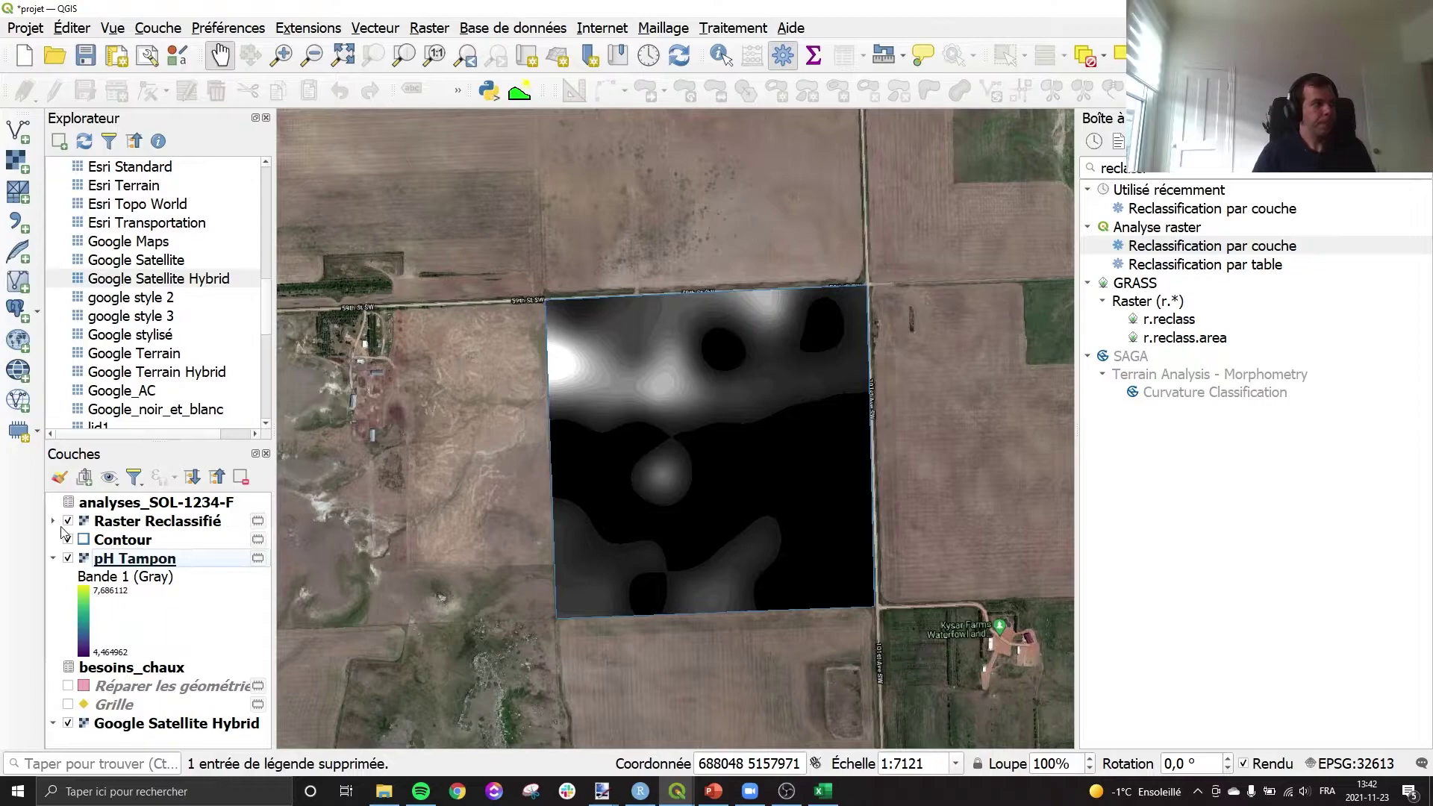
click(68, 558)
Style Raster Reclassifié as Pseudo-couleur à bande unique with a white-to-blue colour ramp
double_click(112, 521)
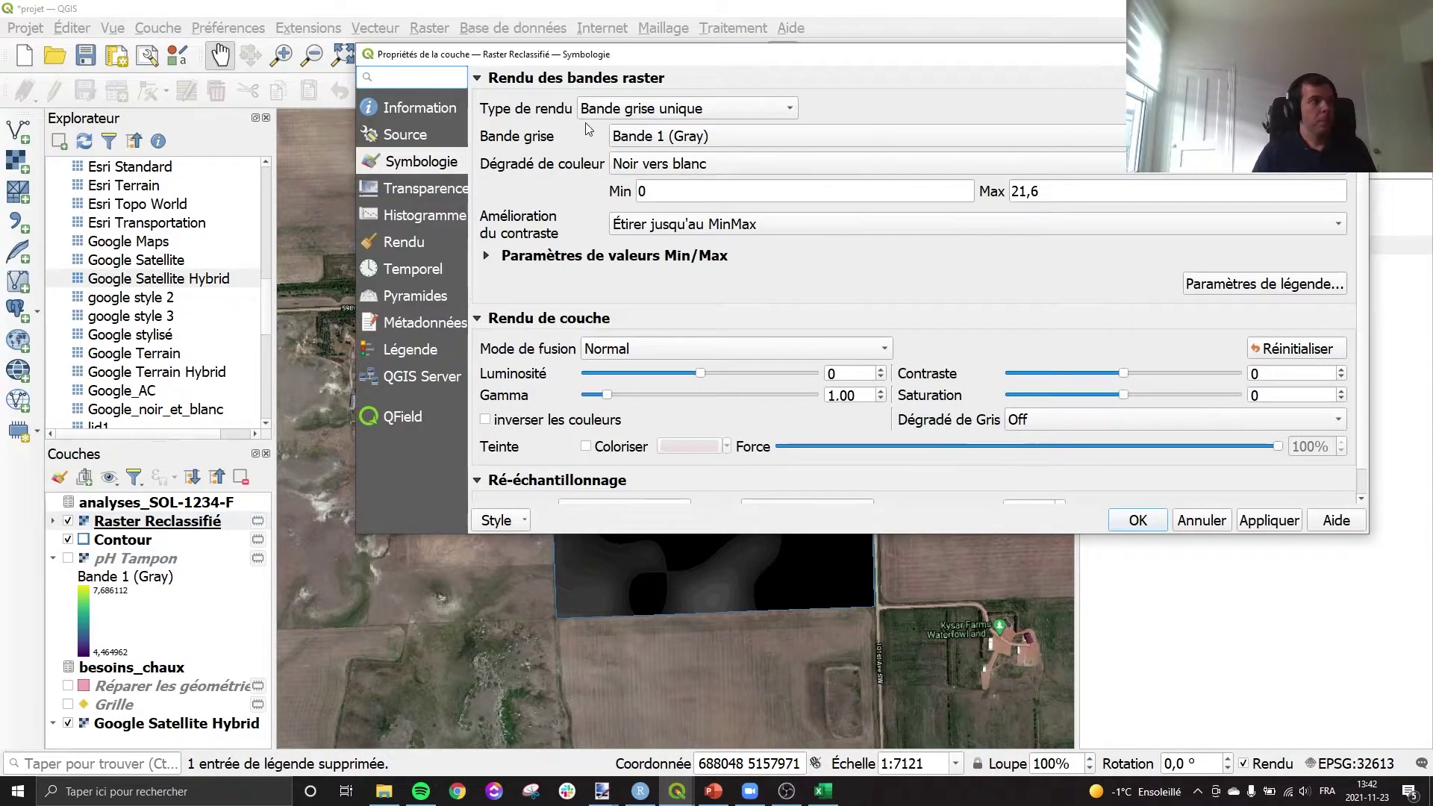
click(588, 110)
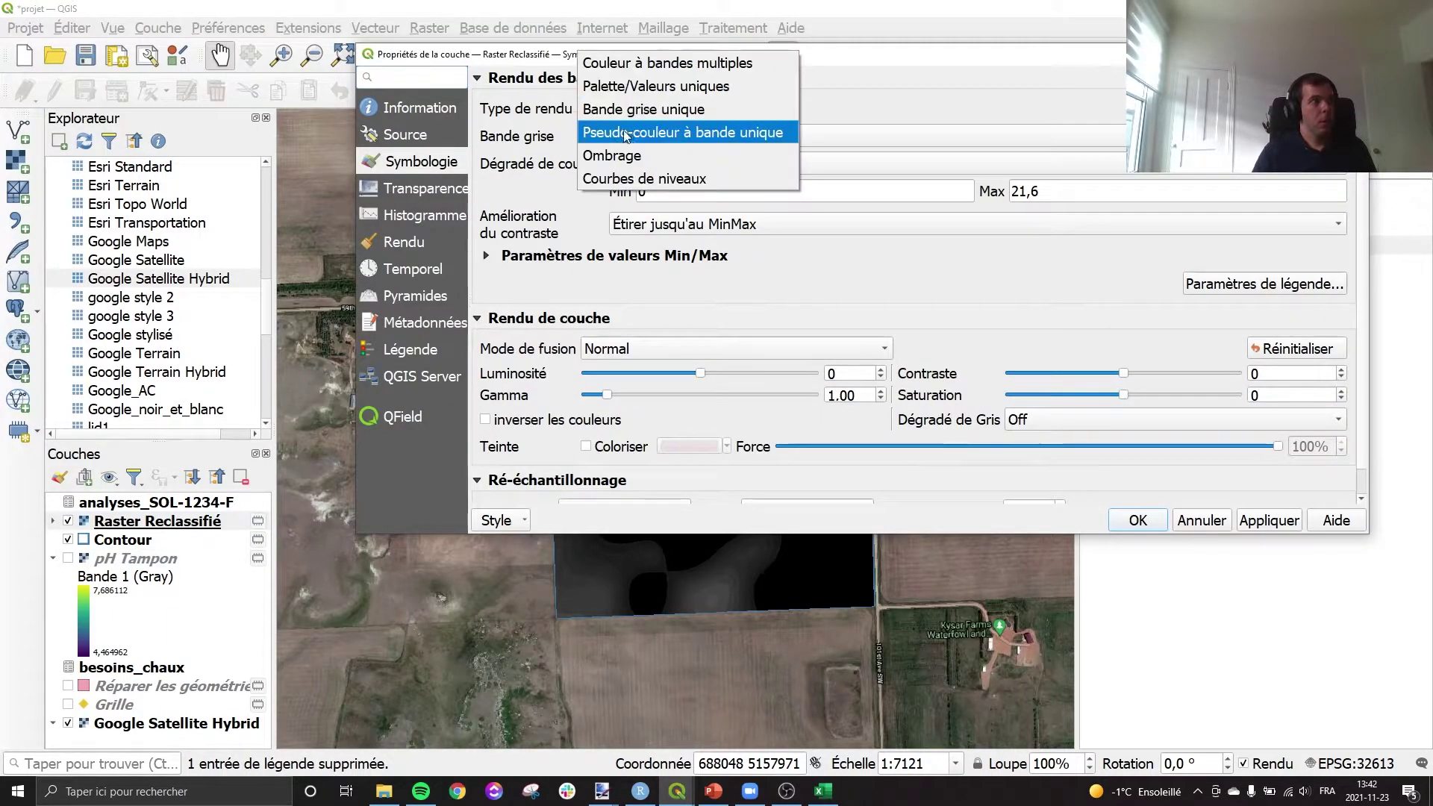
click(671, 132)
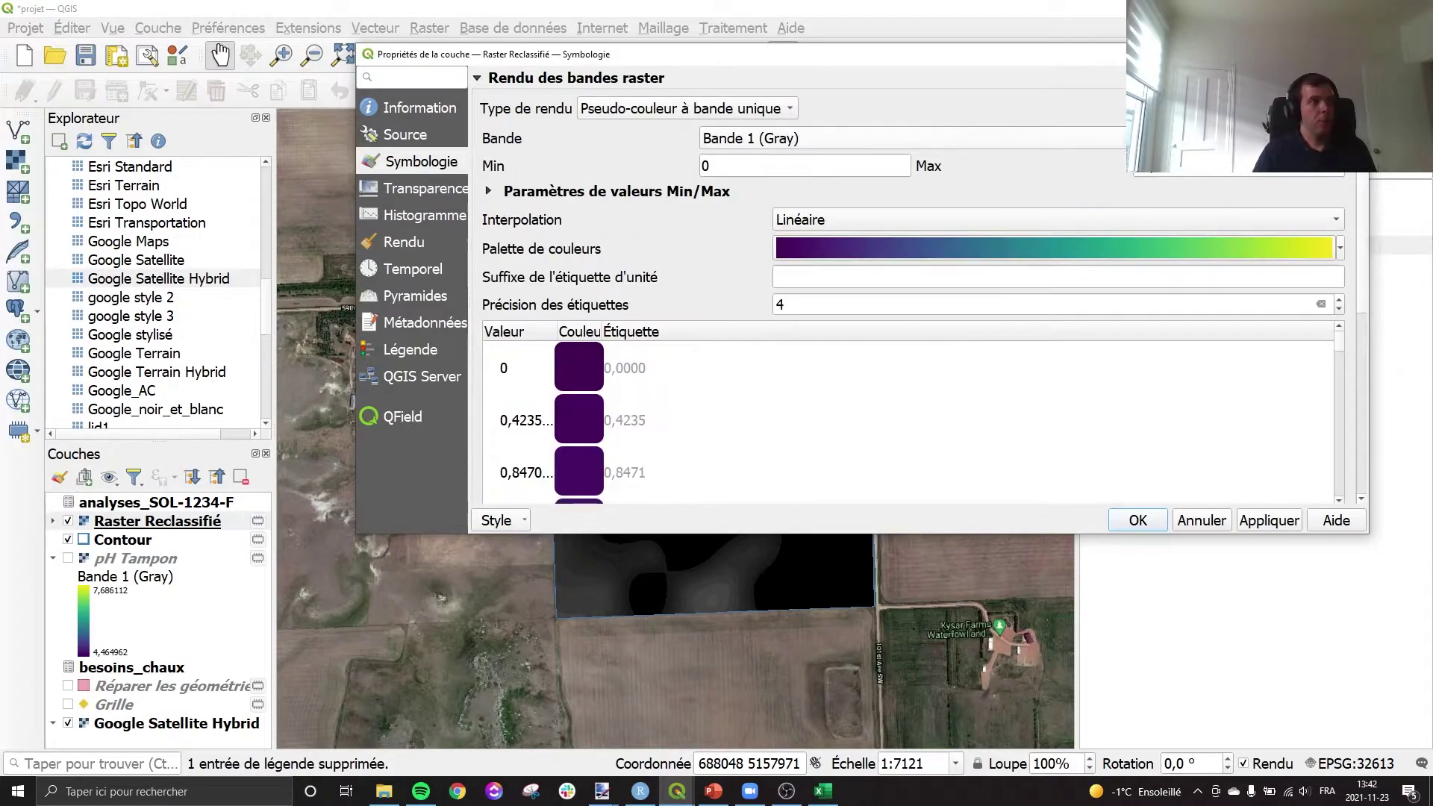
click(1340, 247)
click(933, 299)
click(1269, 520)
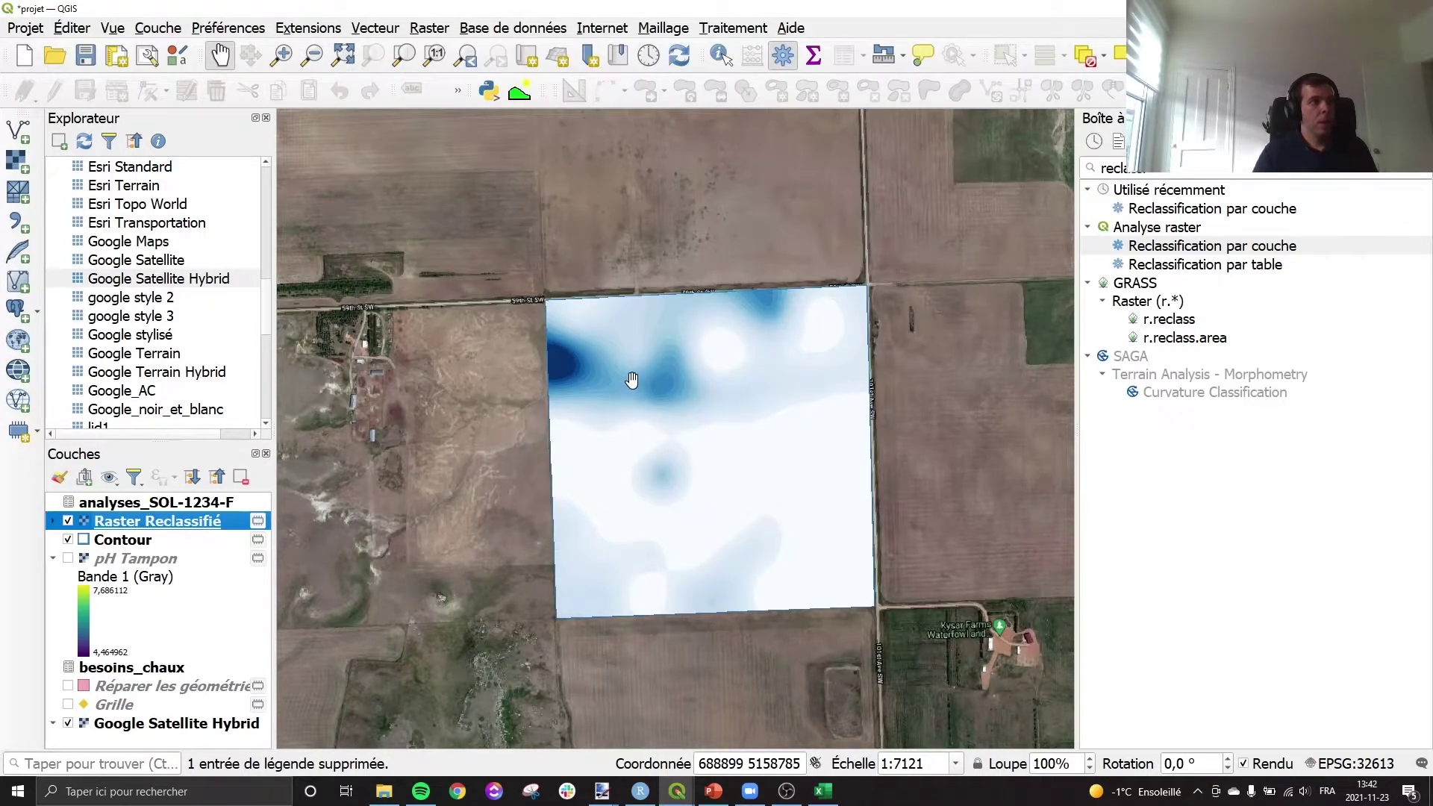
Identify the lime requirement at dark, white and pale blue spots of the reclassified raster
scroll(633, 381, up, 1)
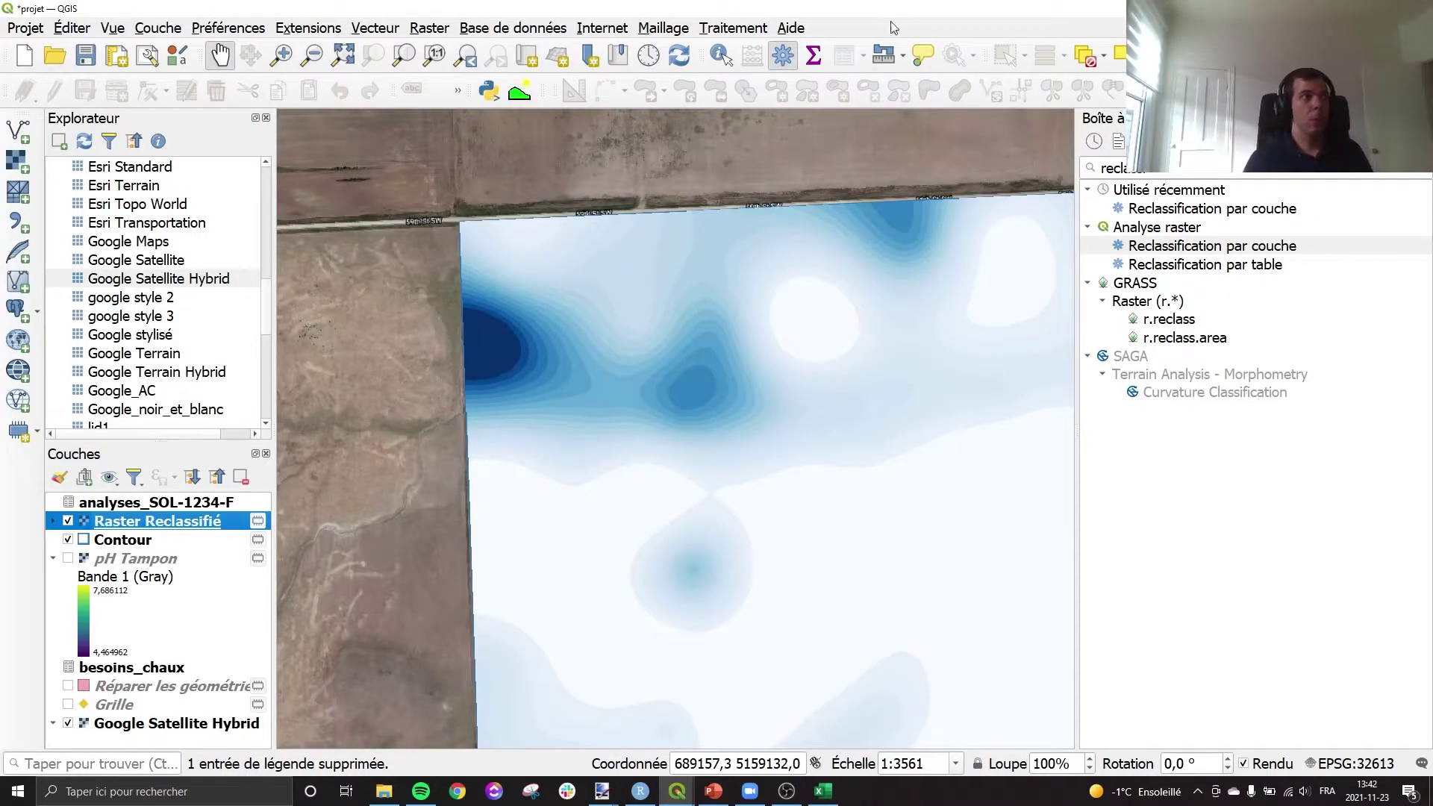
click(720, 55)
click(708, 386)
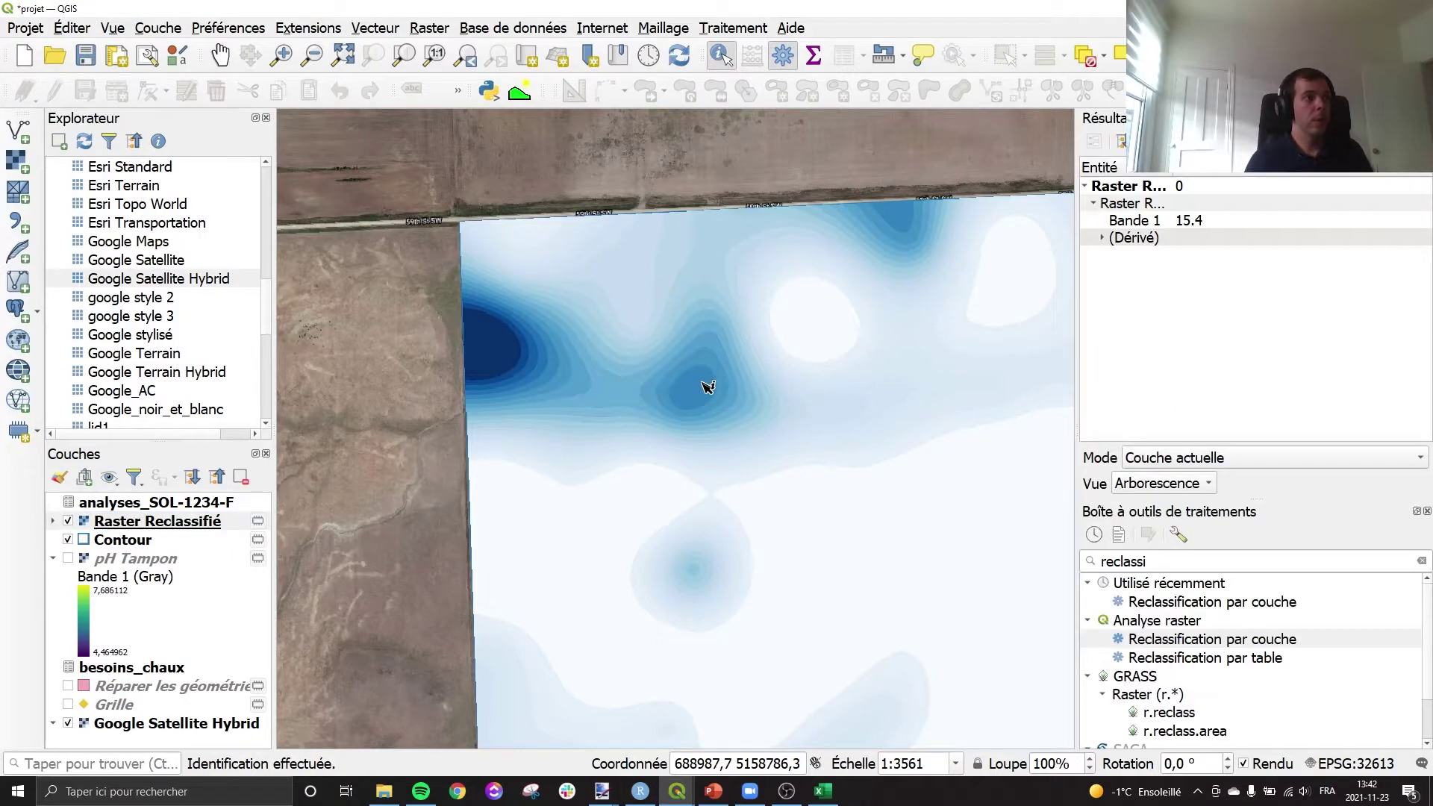
click(840, 522)
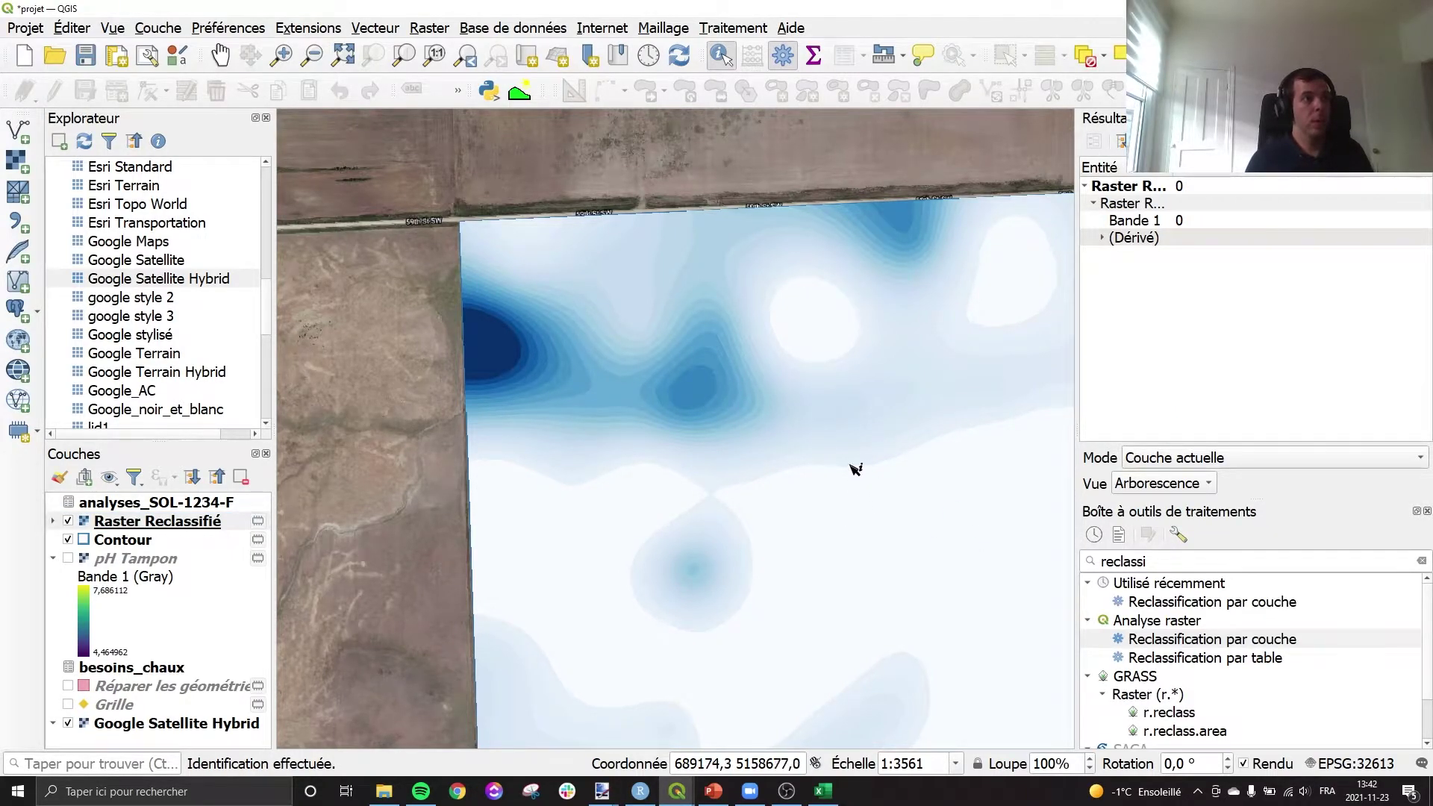
click(836, 410)
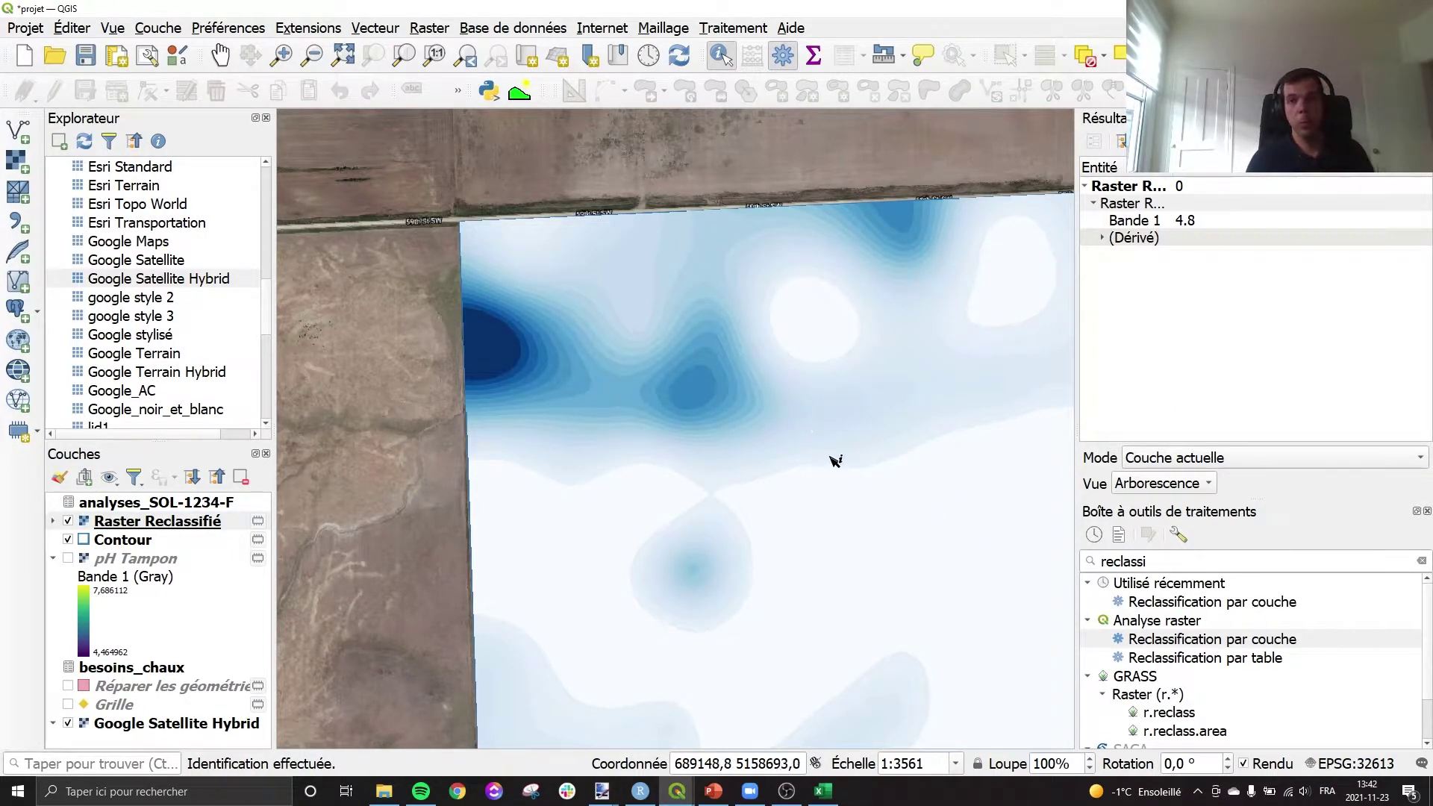
click(1425, 118)
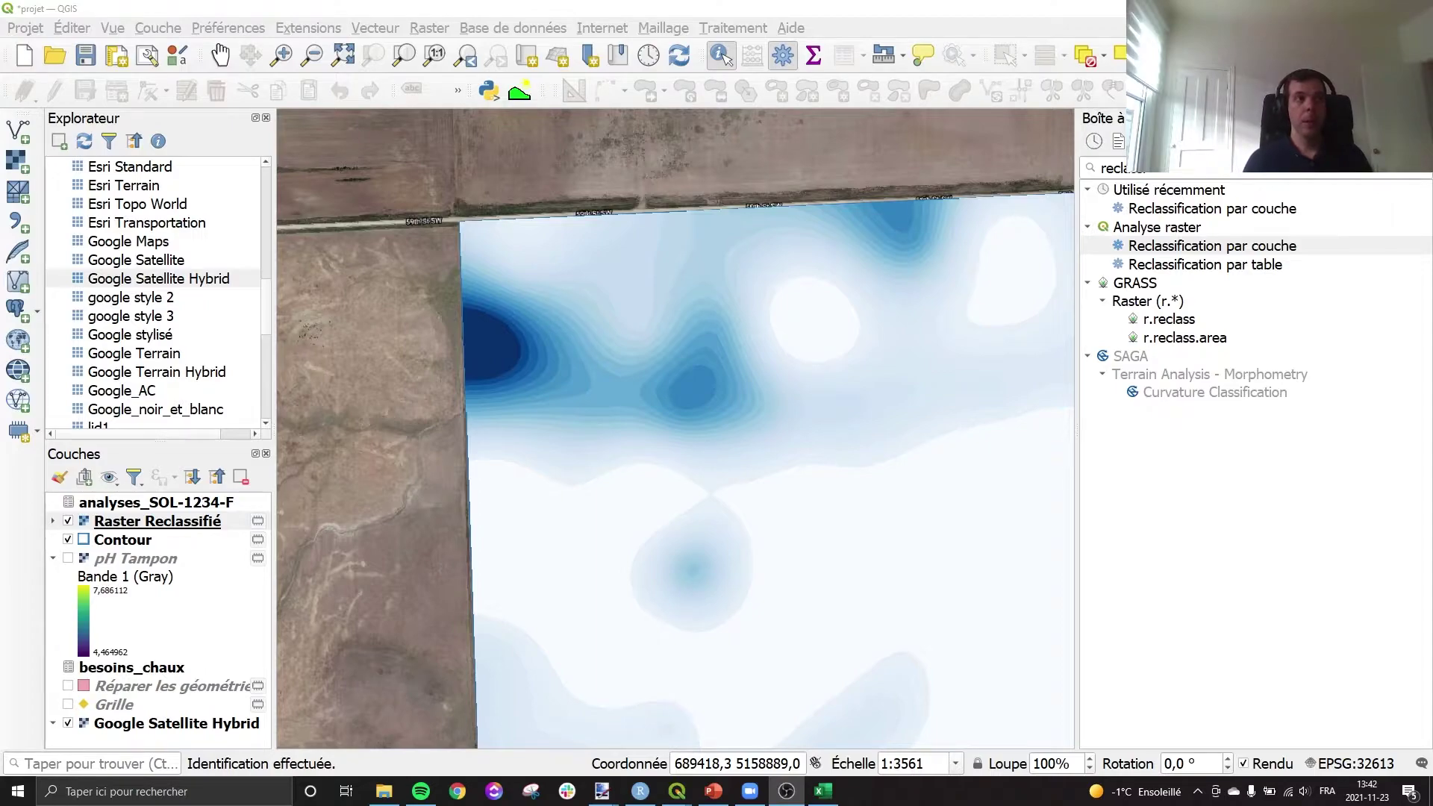
Find the Pixels de raster en polygones tool in the processing toolbox and open it for Raster Reclassifié
click(677, 790)
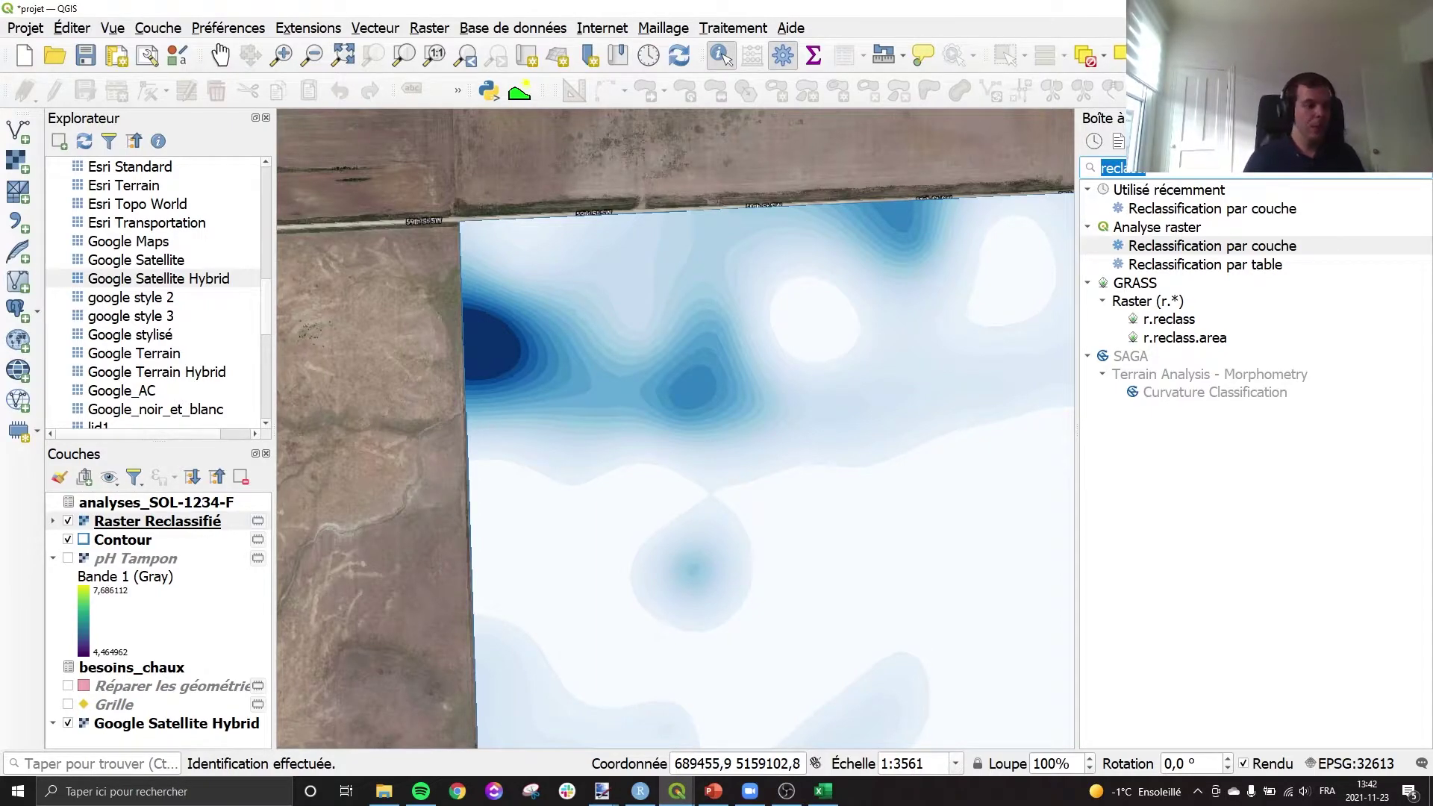
key(BackSpace)
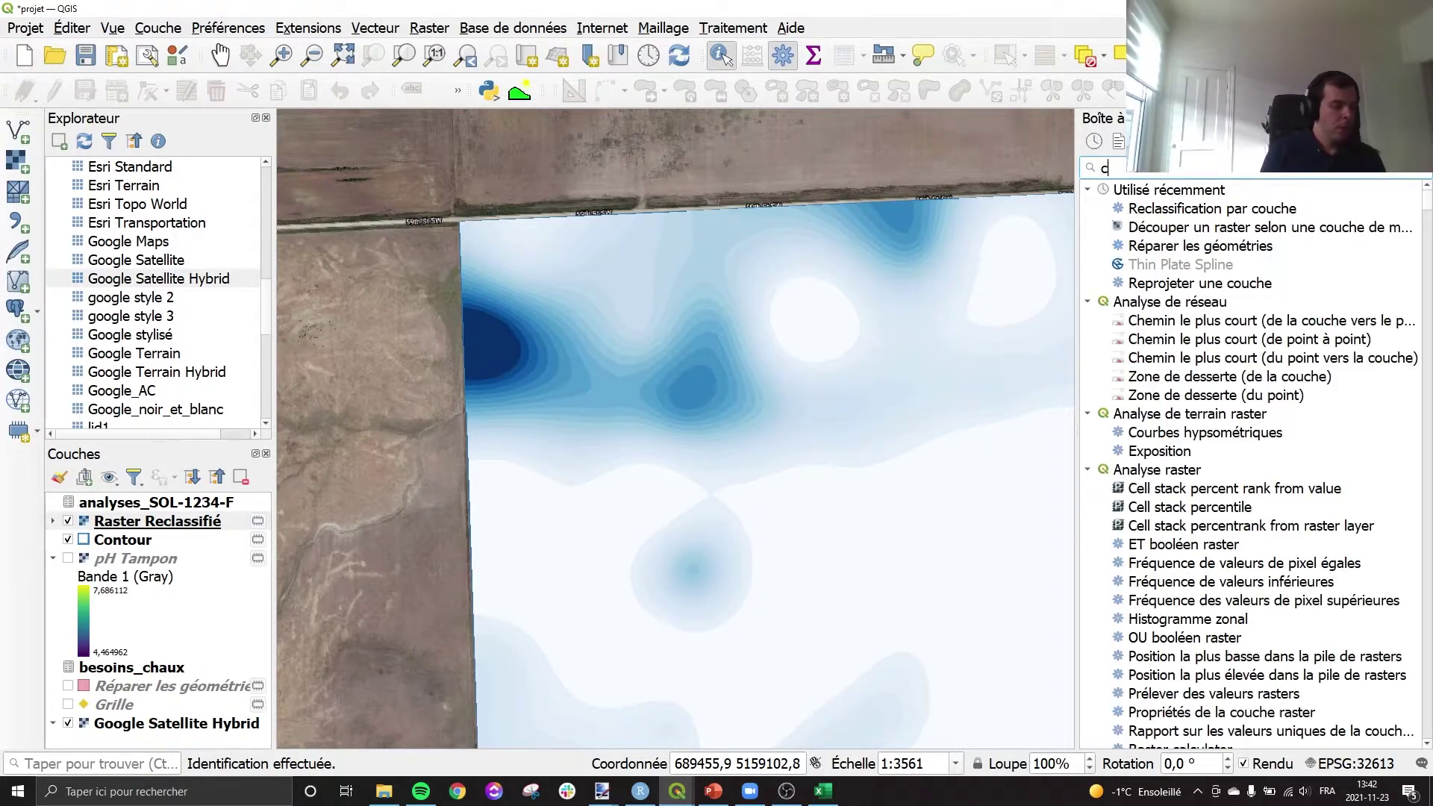
text(pi)
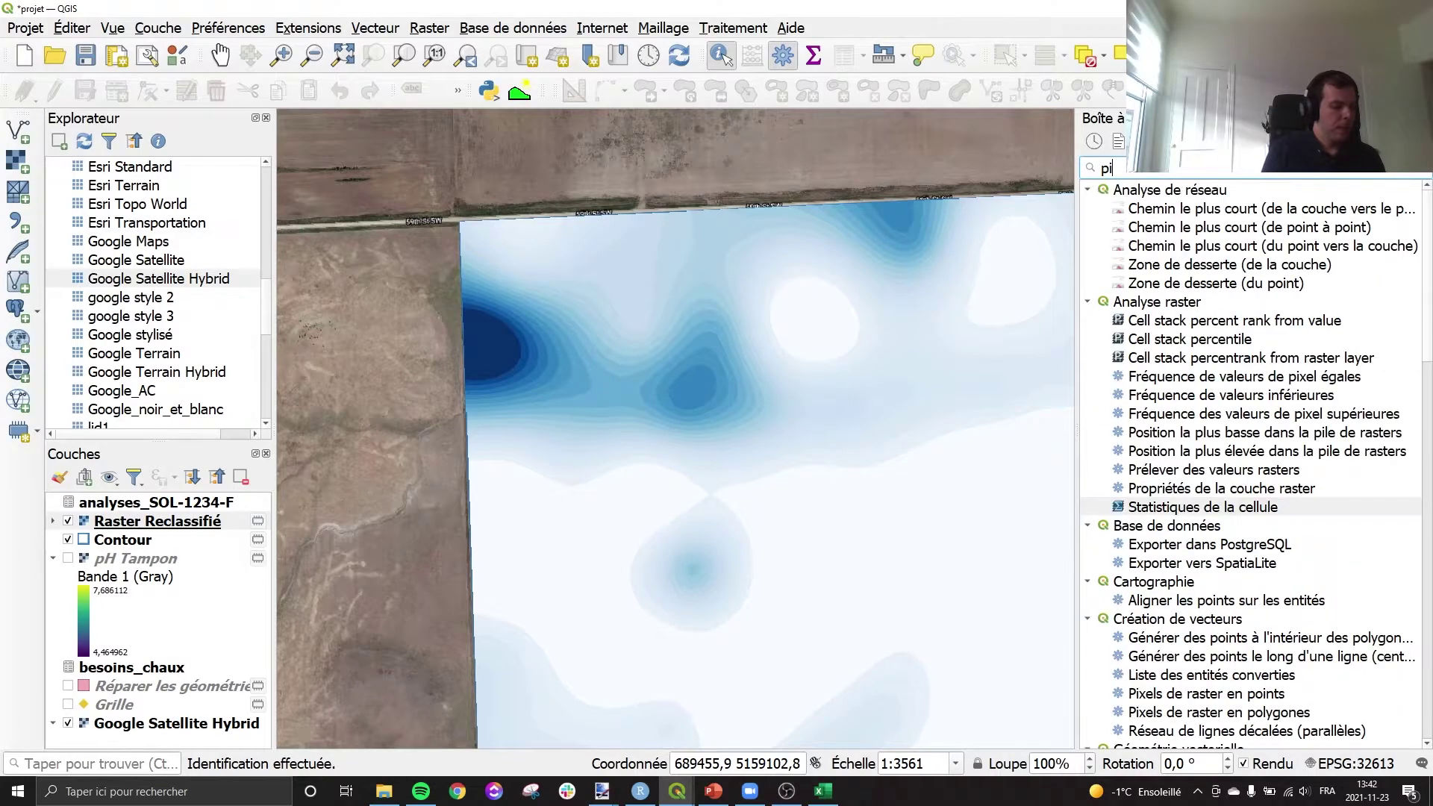
text(xel a p)
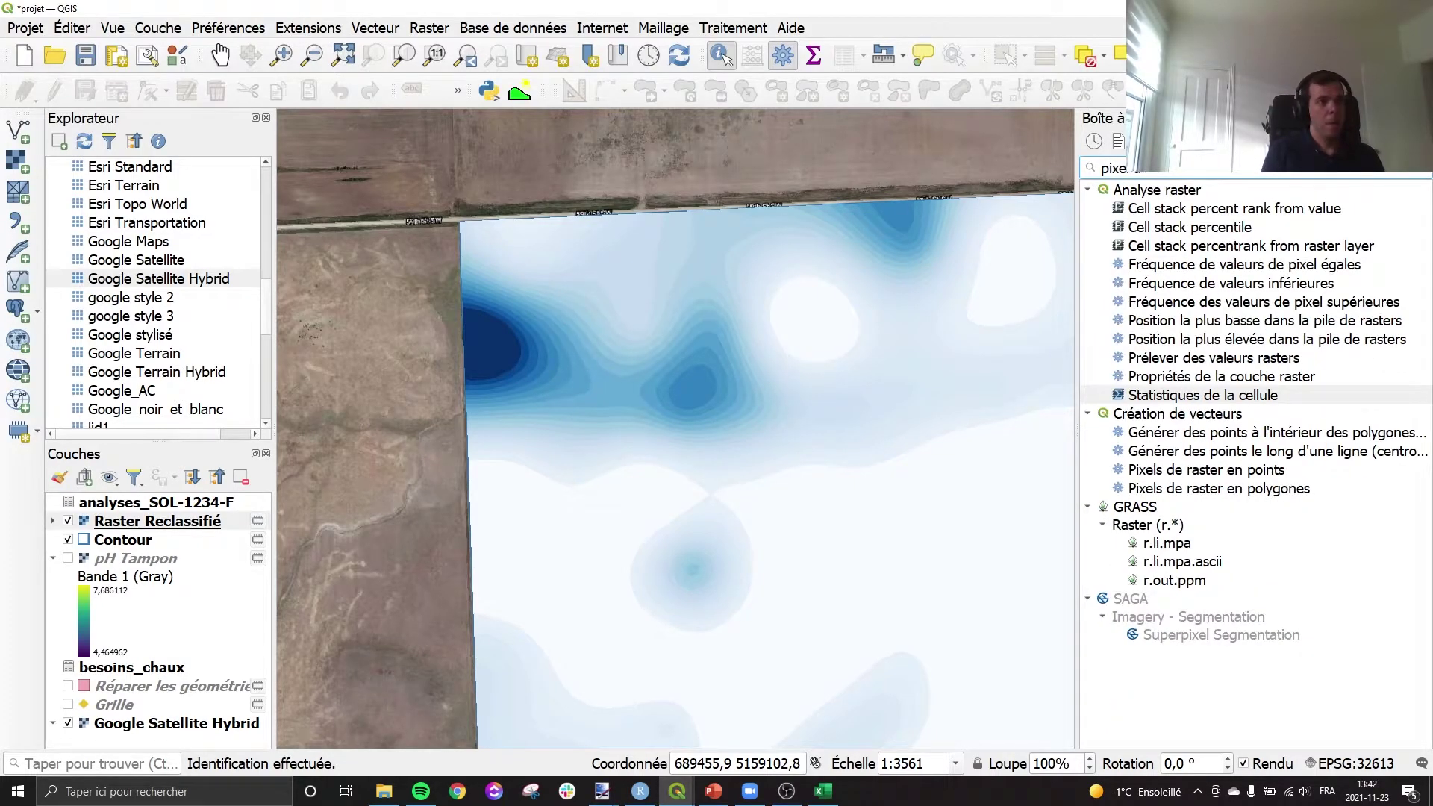
text(o)
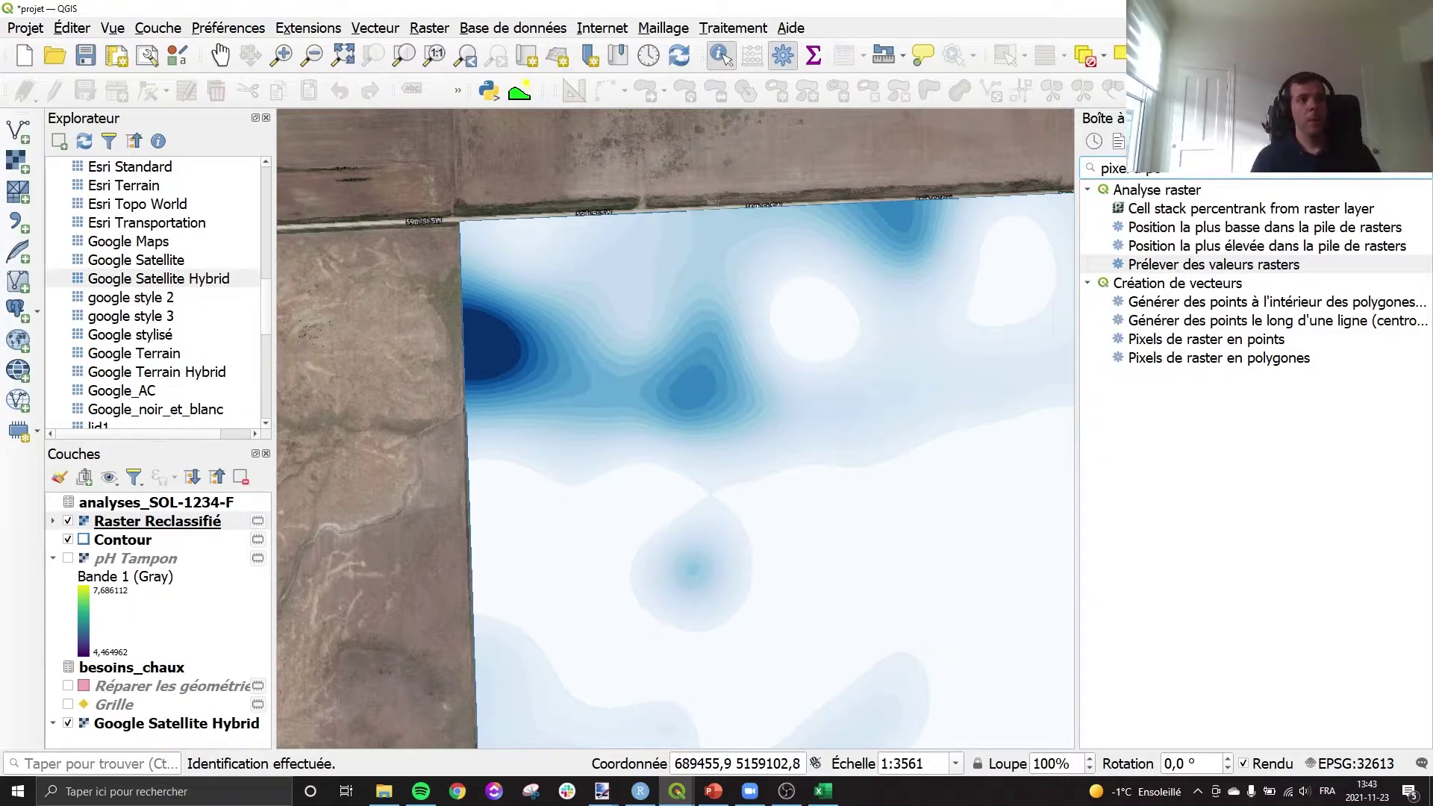
click(1161, 360)
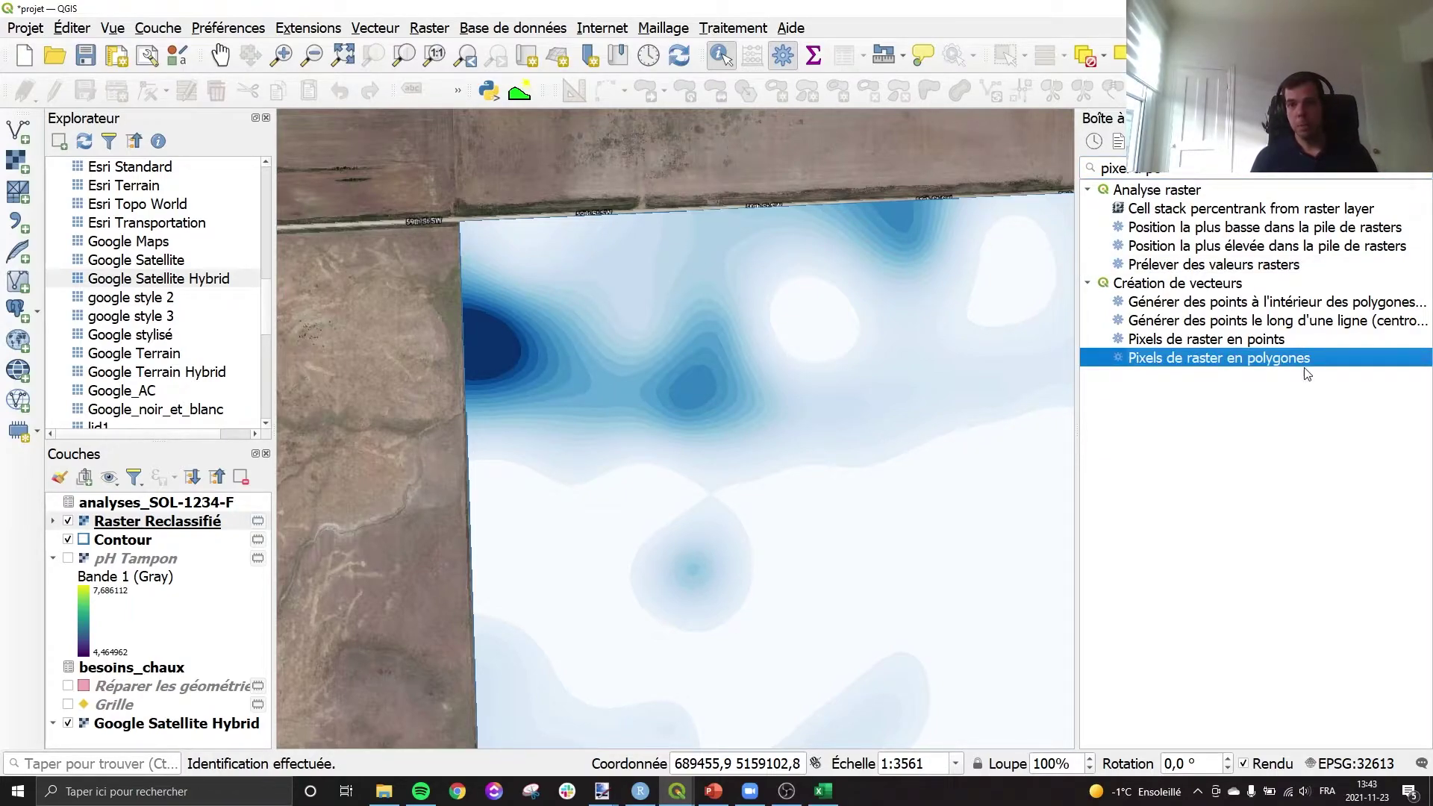
double_click(1217, 359)
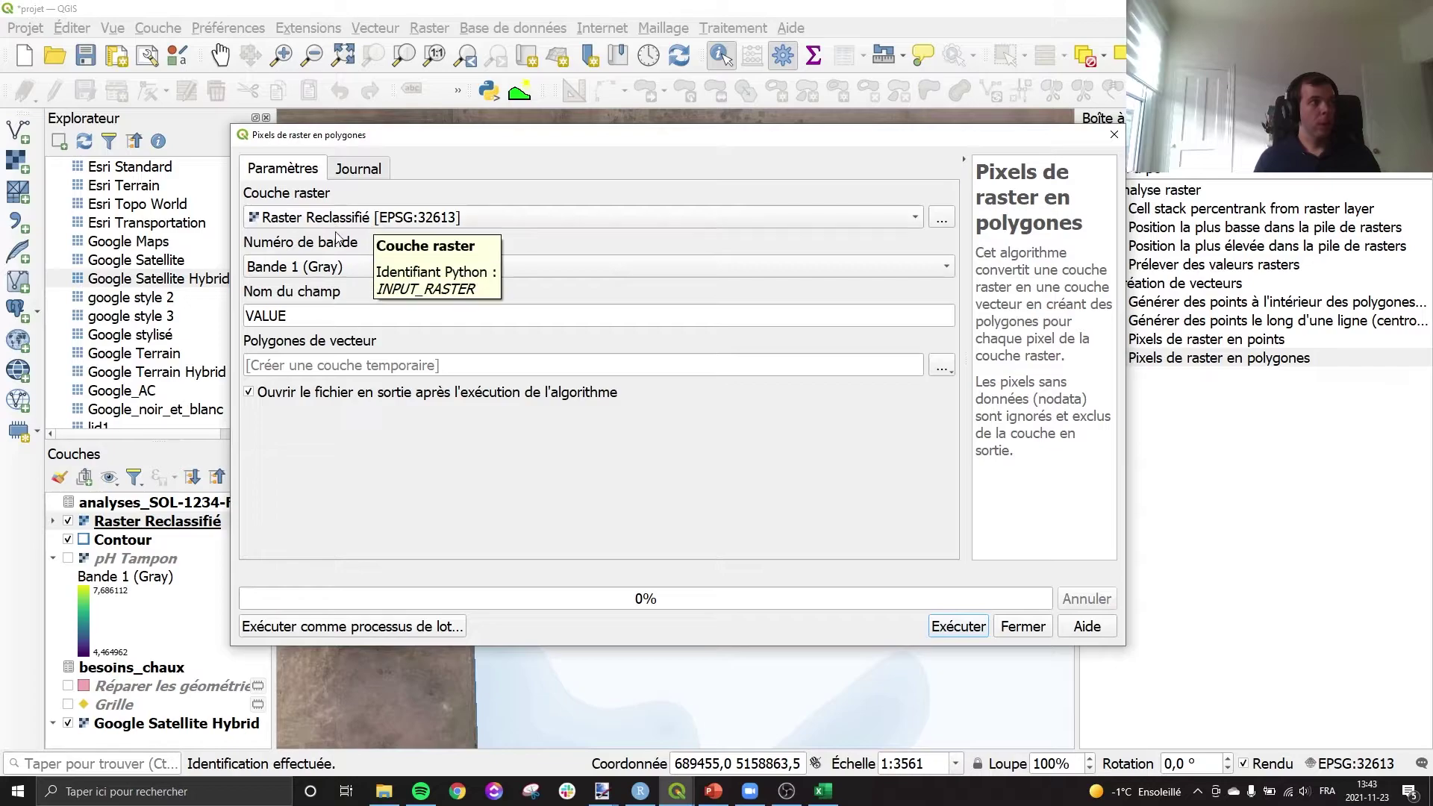
Keep Bande 1 (Gray), name the output field t_ha, and run the conversion of Raster Reclassifié to a temporary polygon layer
click(317, 270)
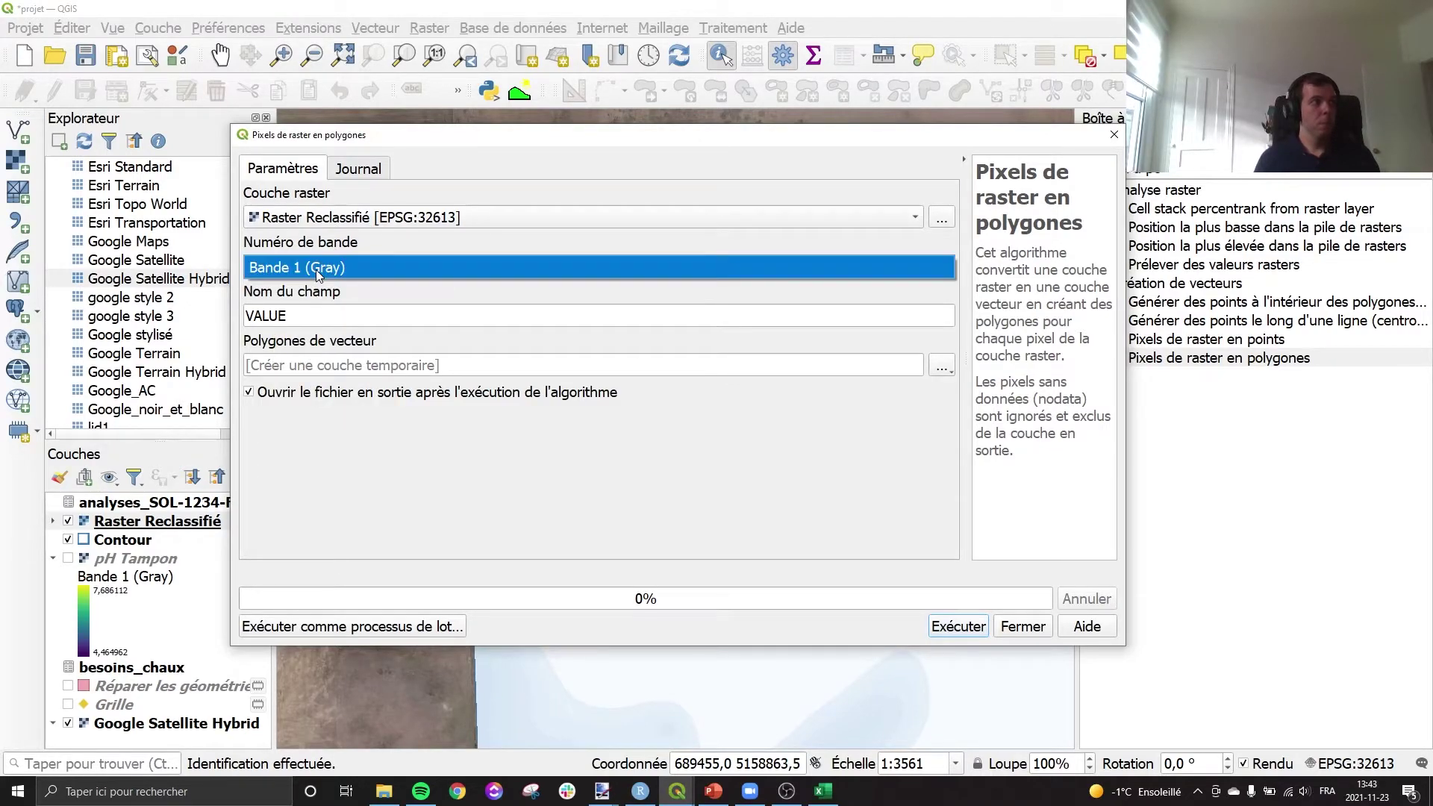
click(316, 270)
double_click(282, 315)
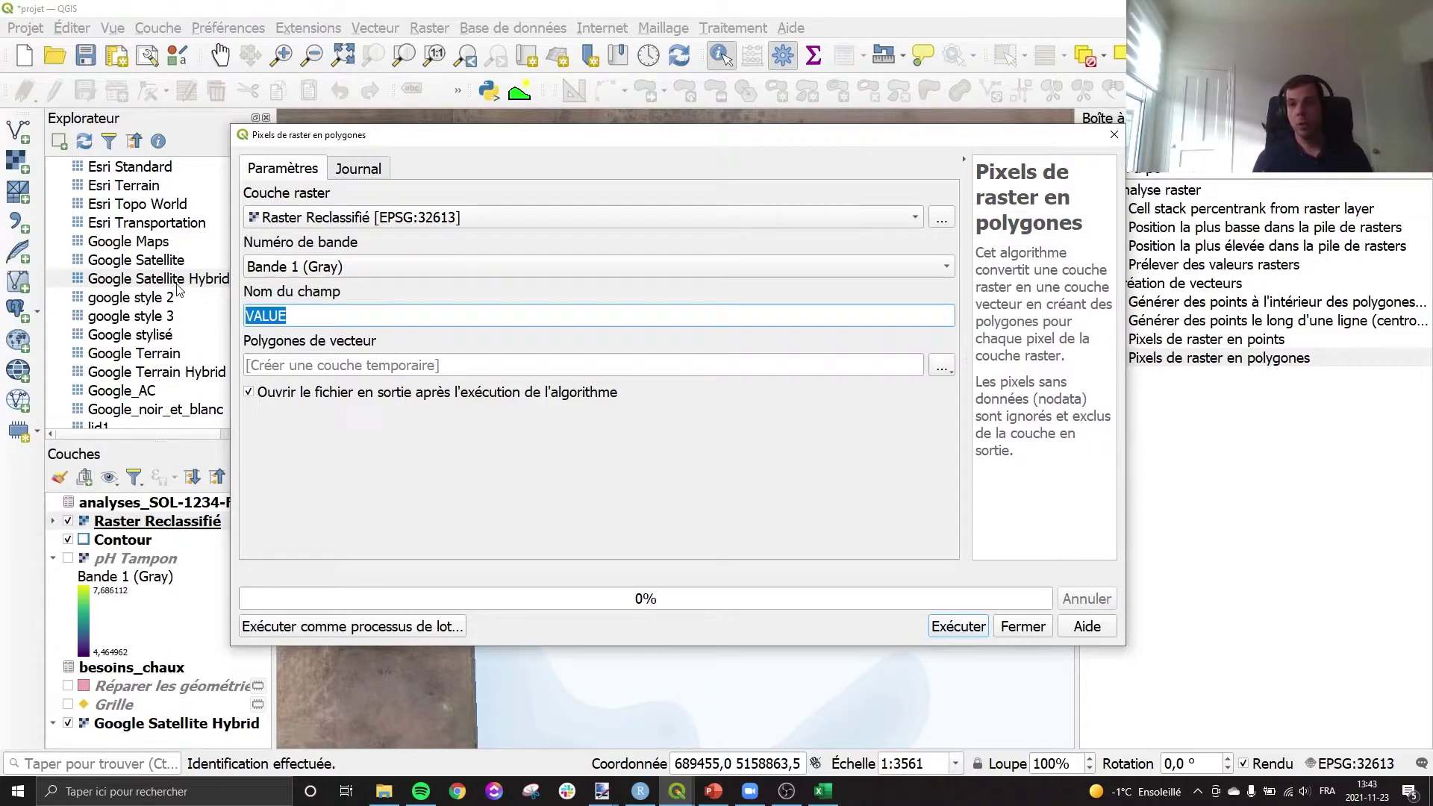
text(t_ha)
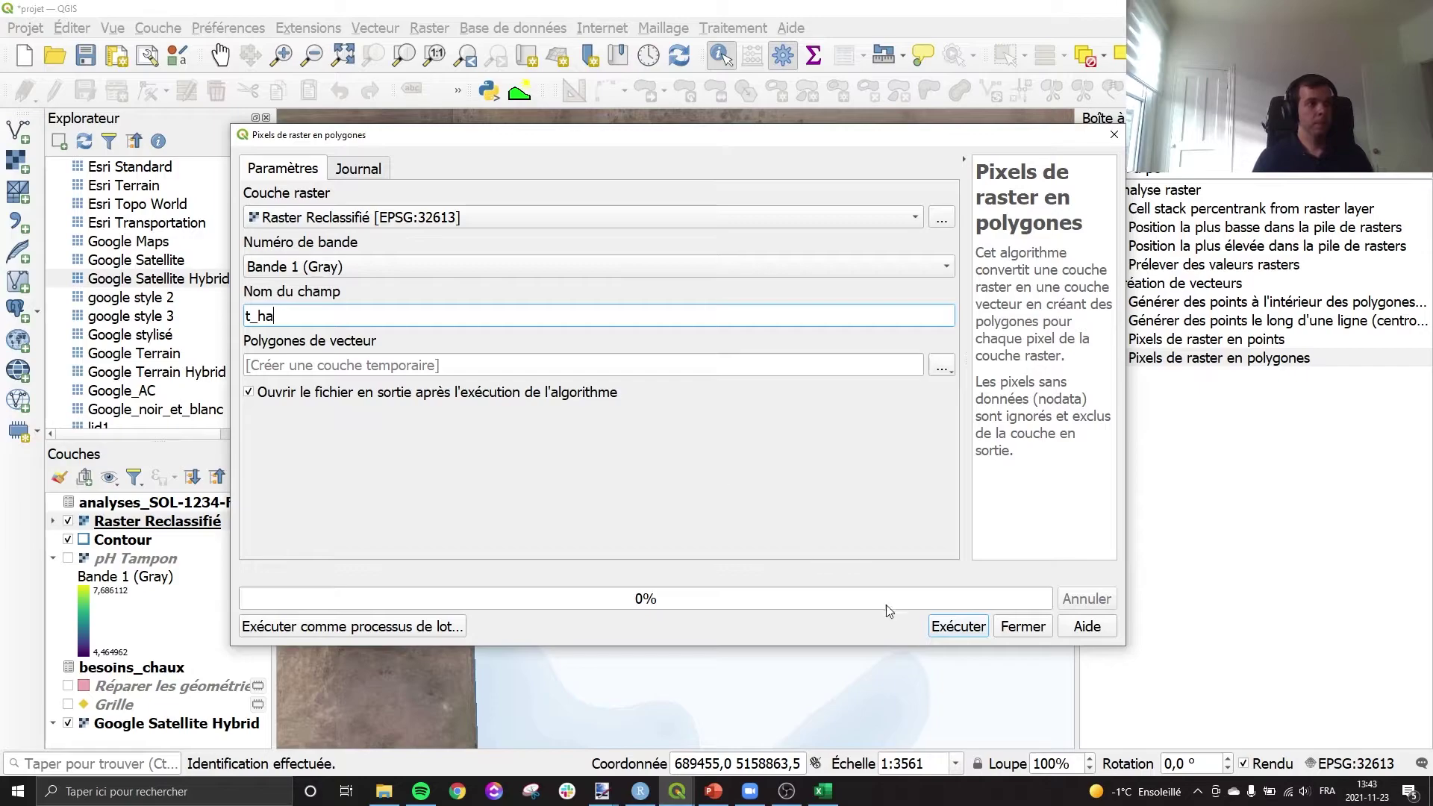
click(956, 634)
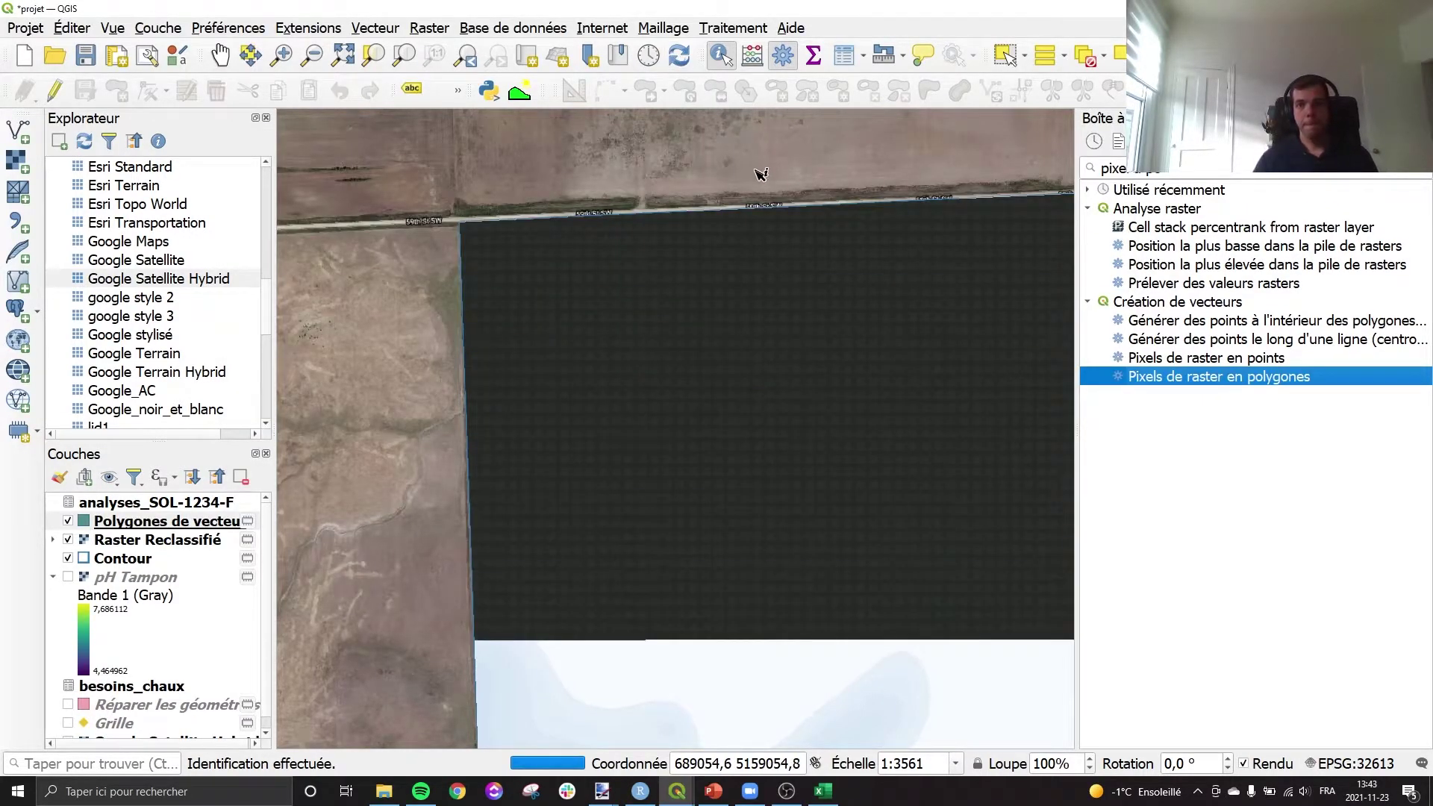
Identify the t_ha value of a single pixel polygon in the new vector layer and close its attribute form
scroll(735, 361, up, 5)
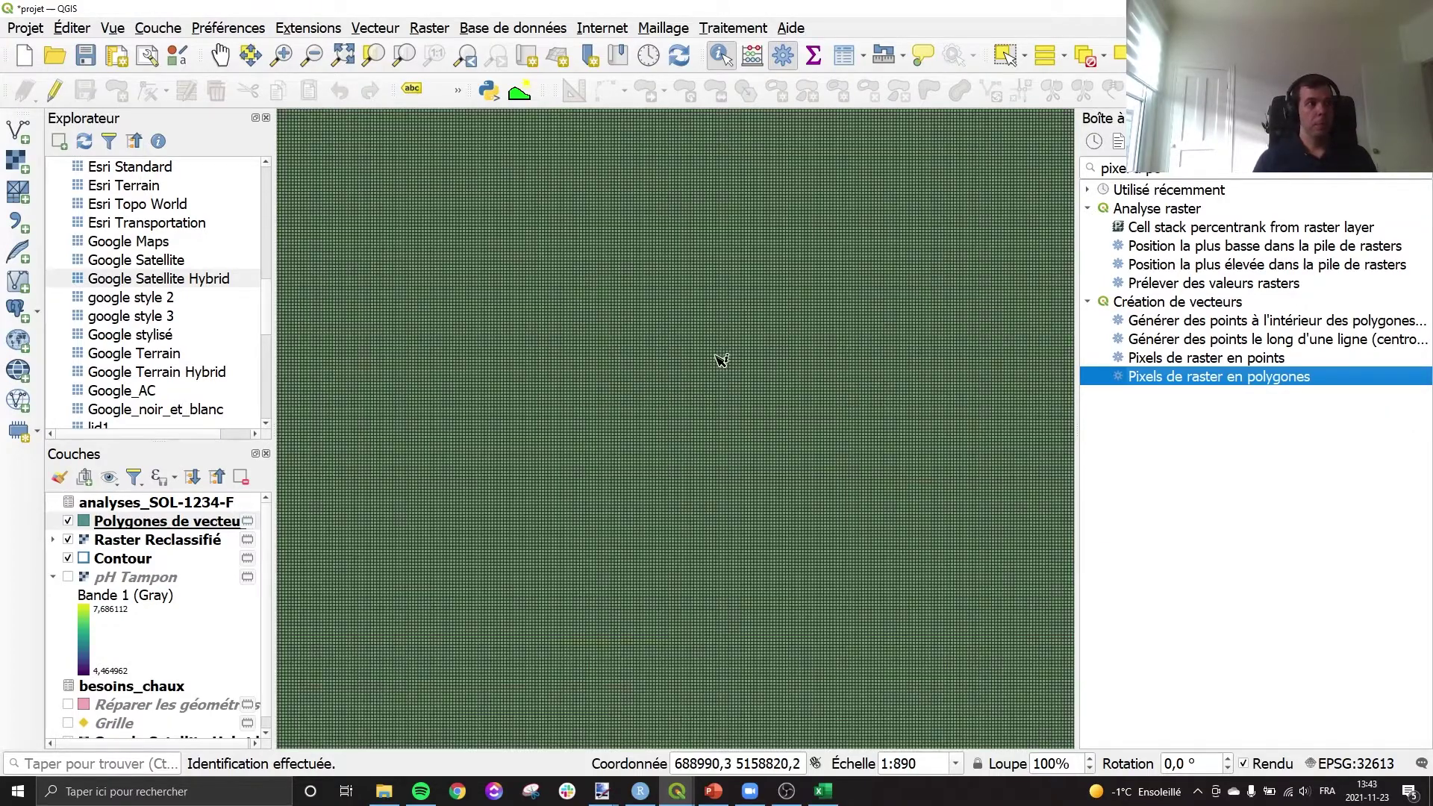
scroll(737, 360, up, 1)
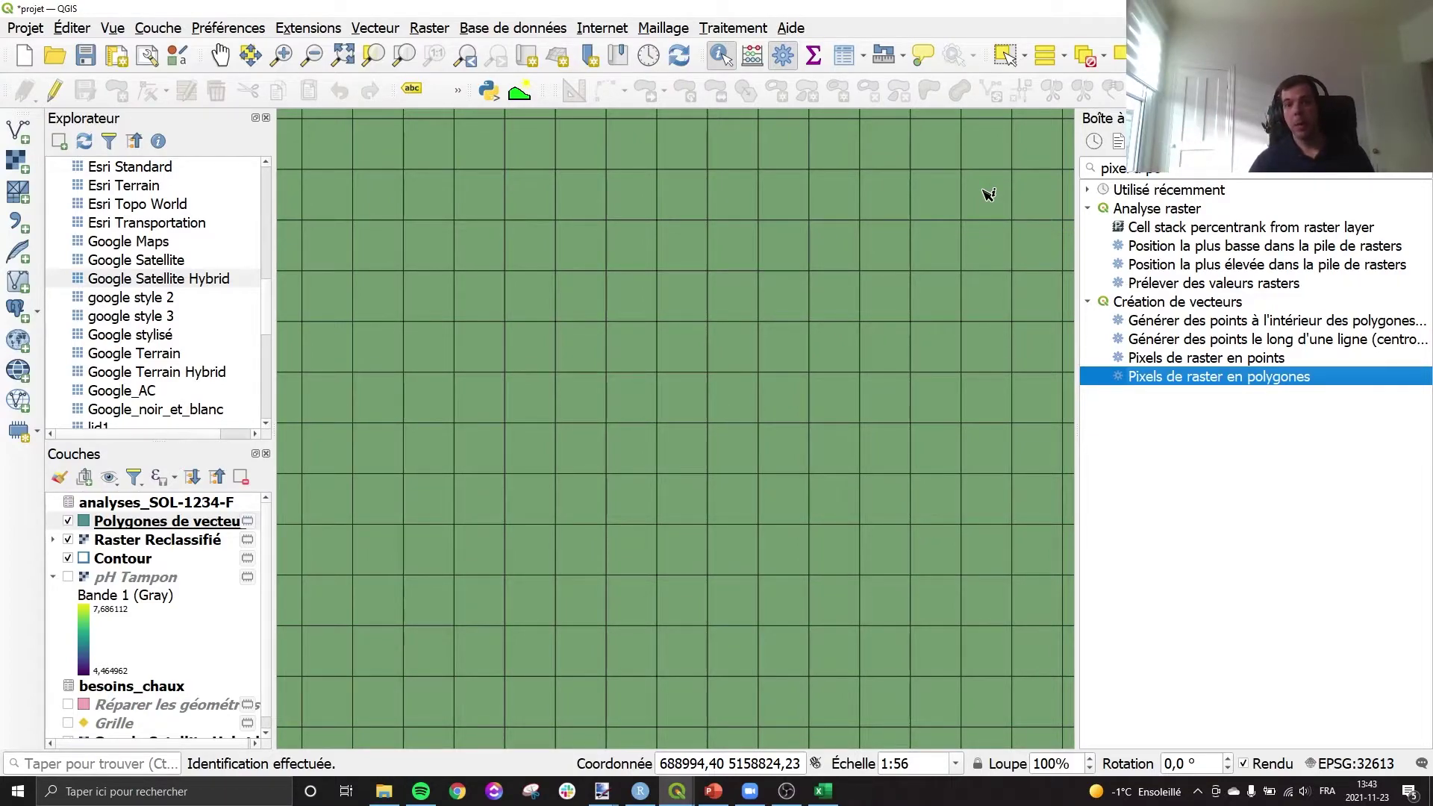
click(832, 255)
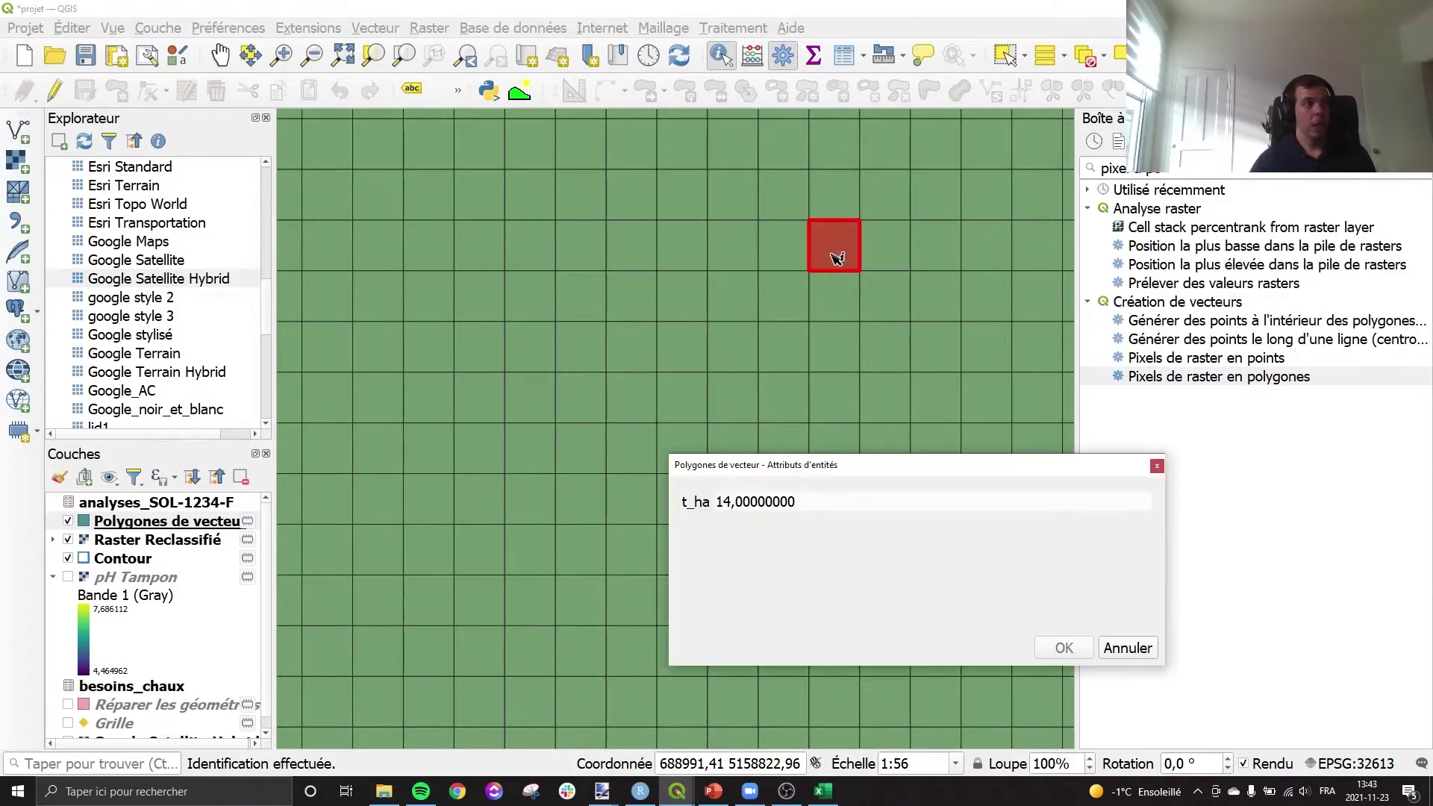
click(1156, 466)
scroll(946, 506, down, 3)
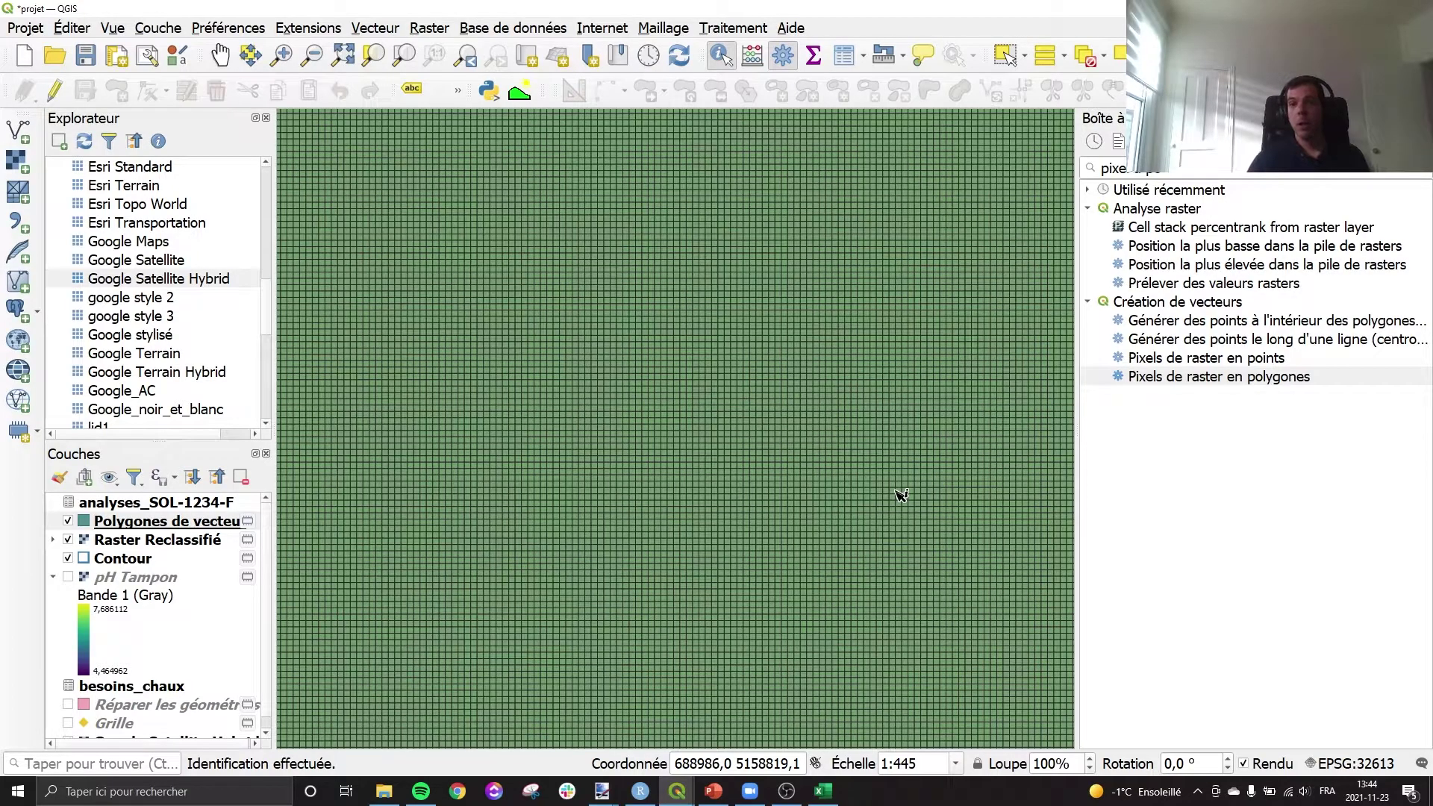
Find the Regrouper tool under Géométrie vectorielle in the processing toolbox and open it for Polygones de vecteur
key(ctrl+alt+t)
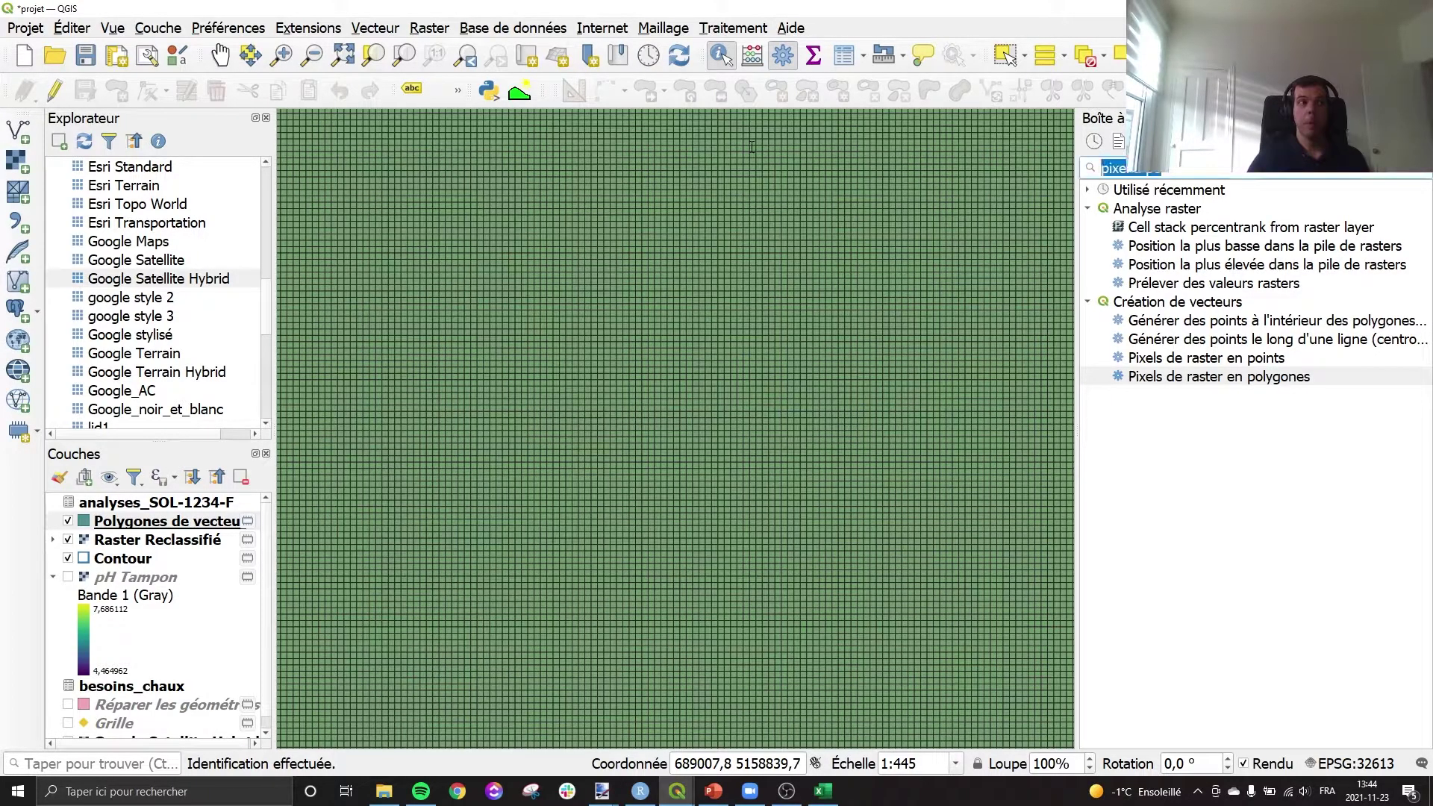
scroll(799, 480, down, 2)
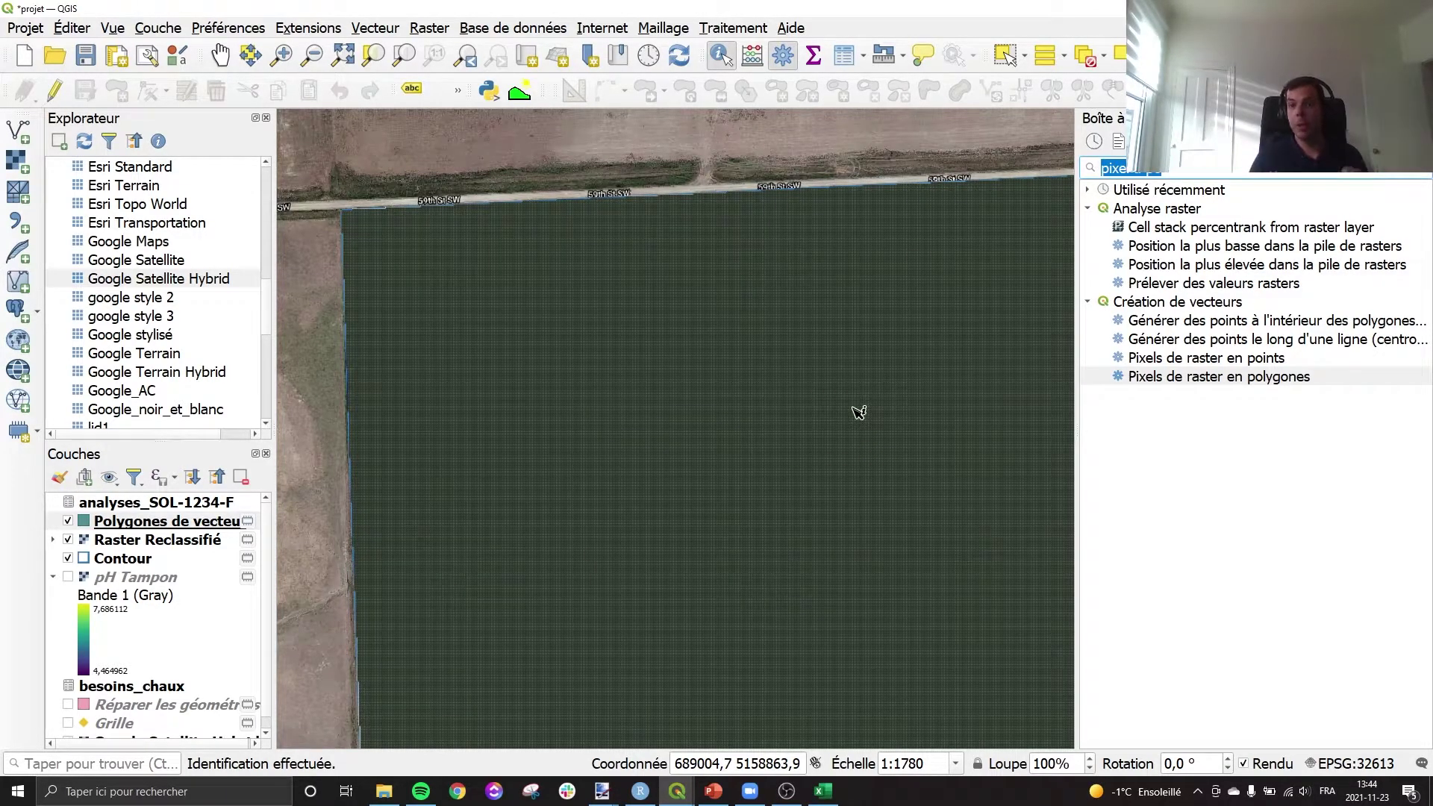
text(regrouper)
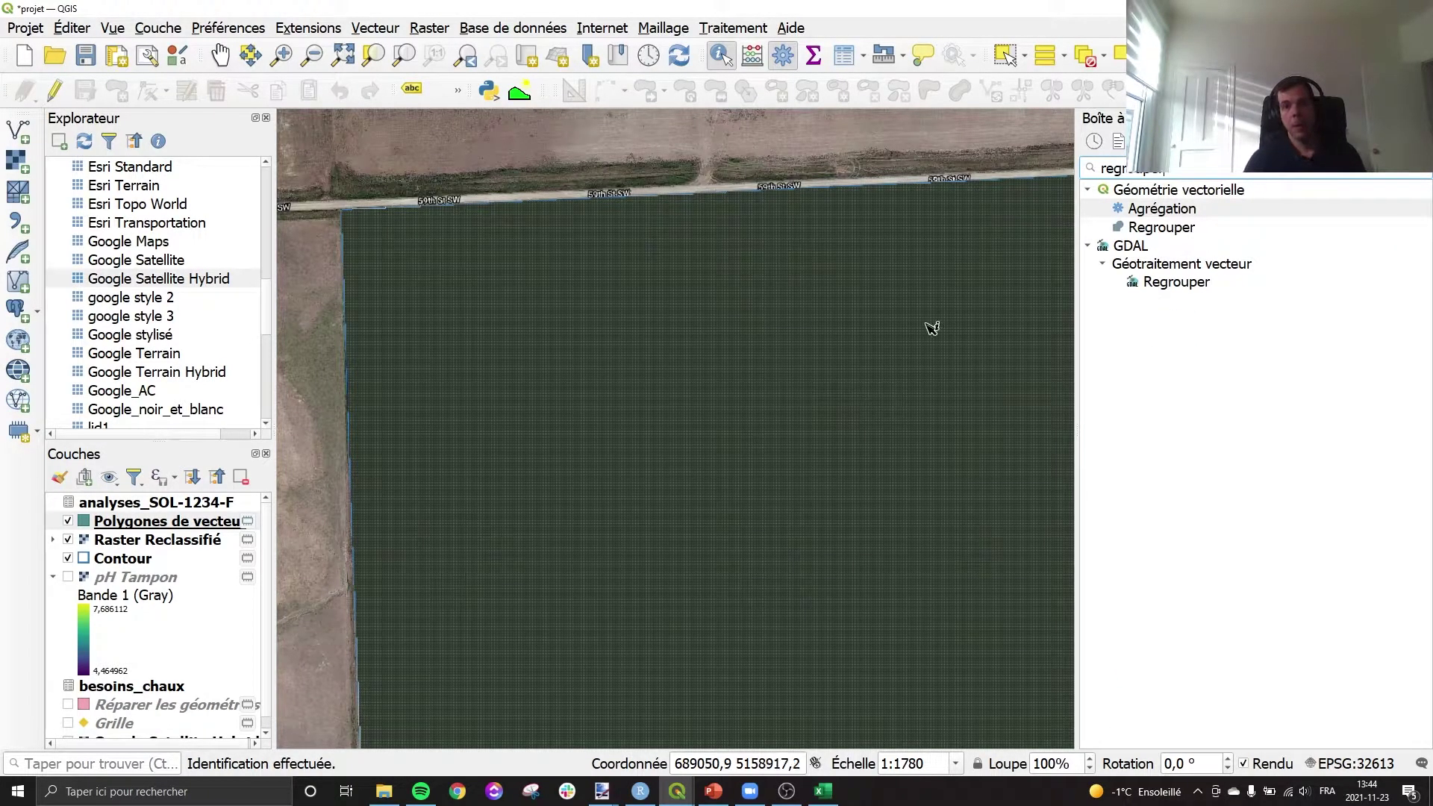
click(1172, 229)
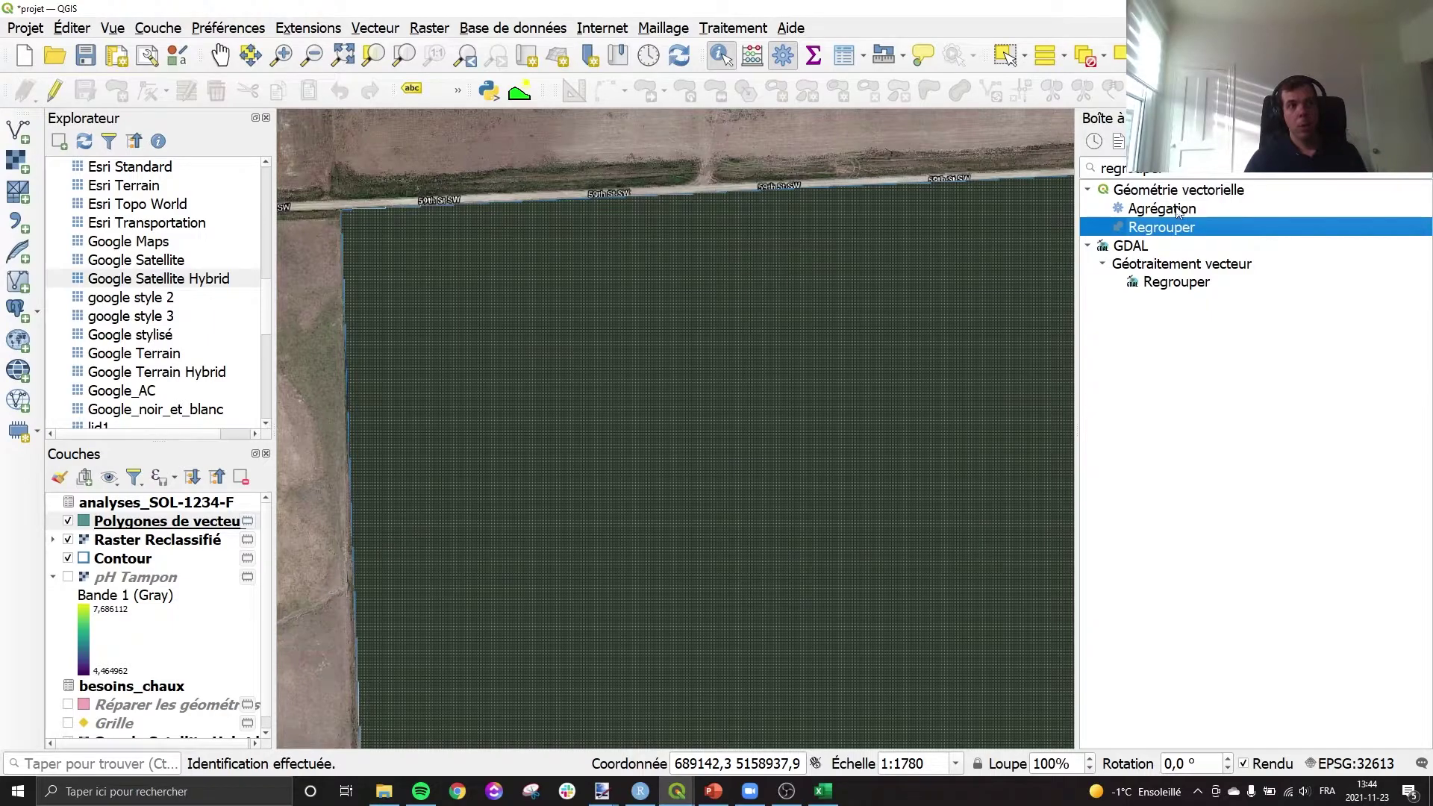
double_click(1170, 228)
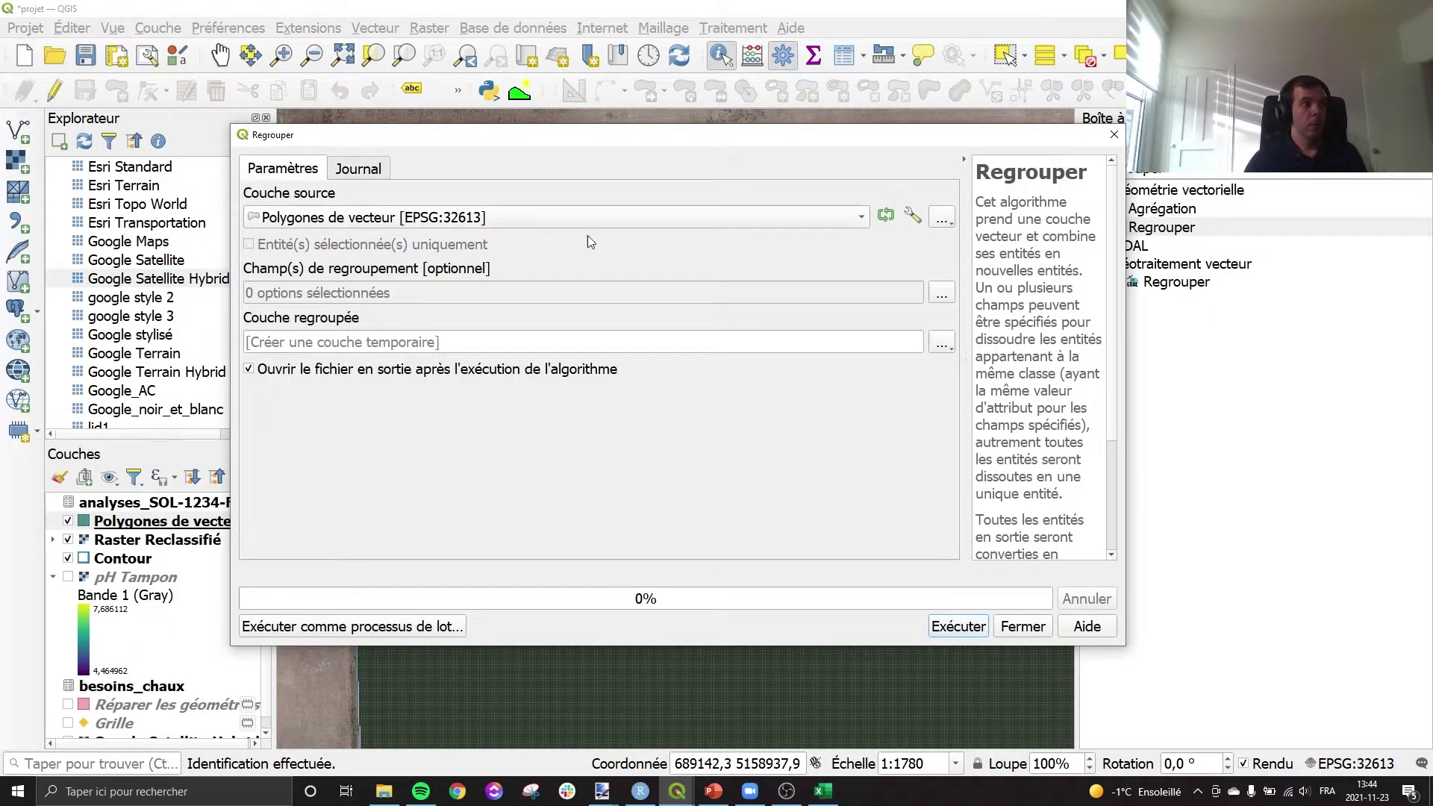
Choose t_ha as the grouping field and run Regrouper into a temporary layer
click(941, 294)
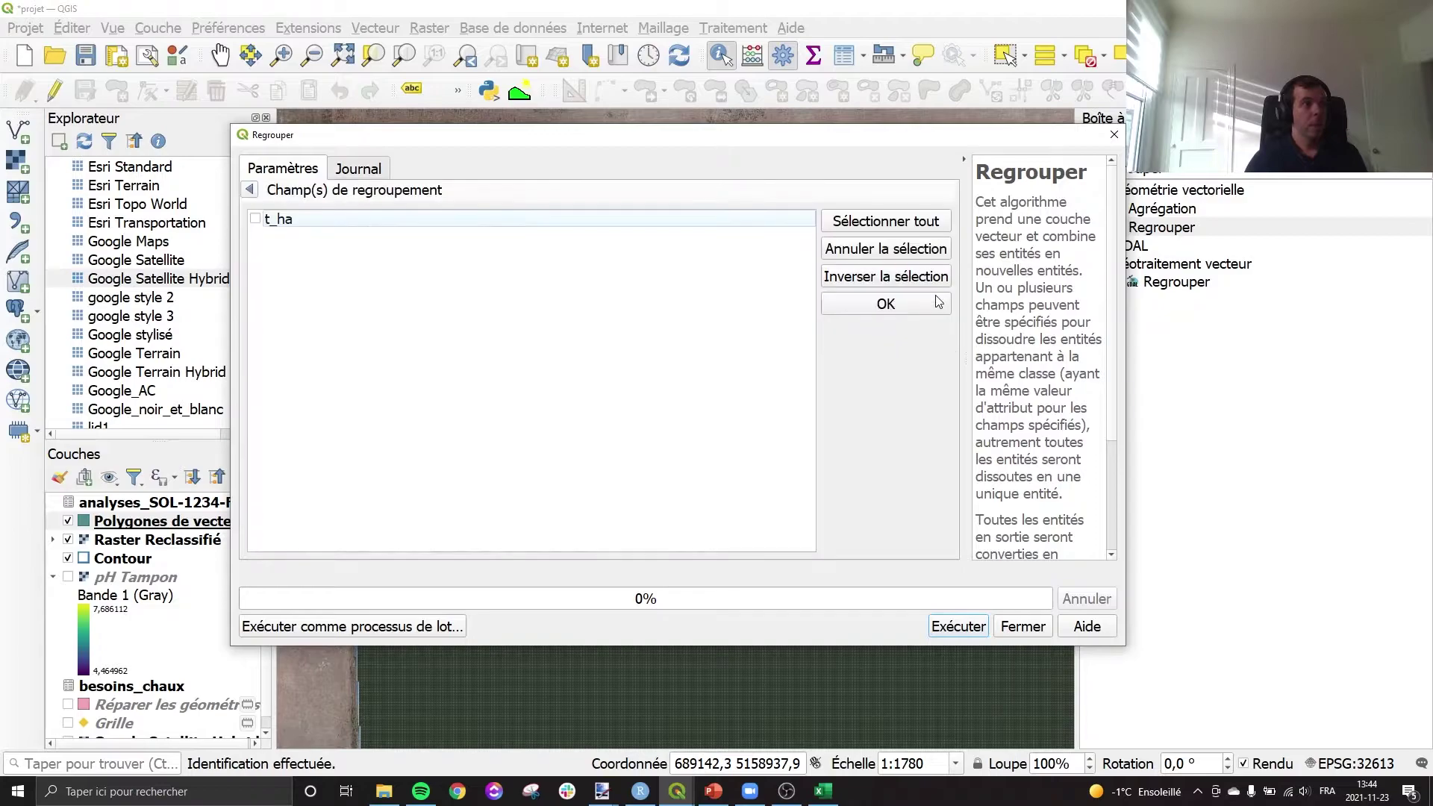
click(256, 219)
click(880, 304)
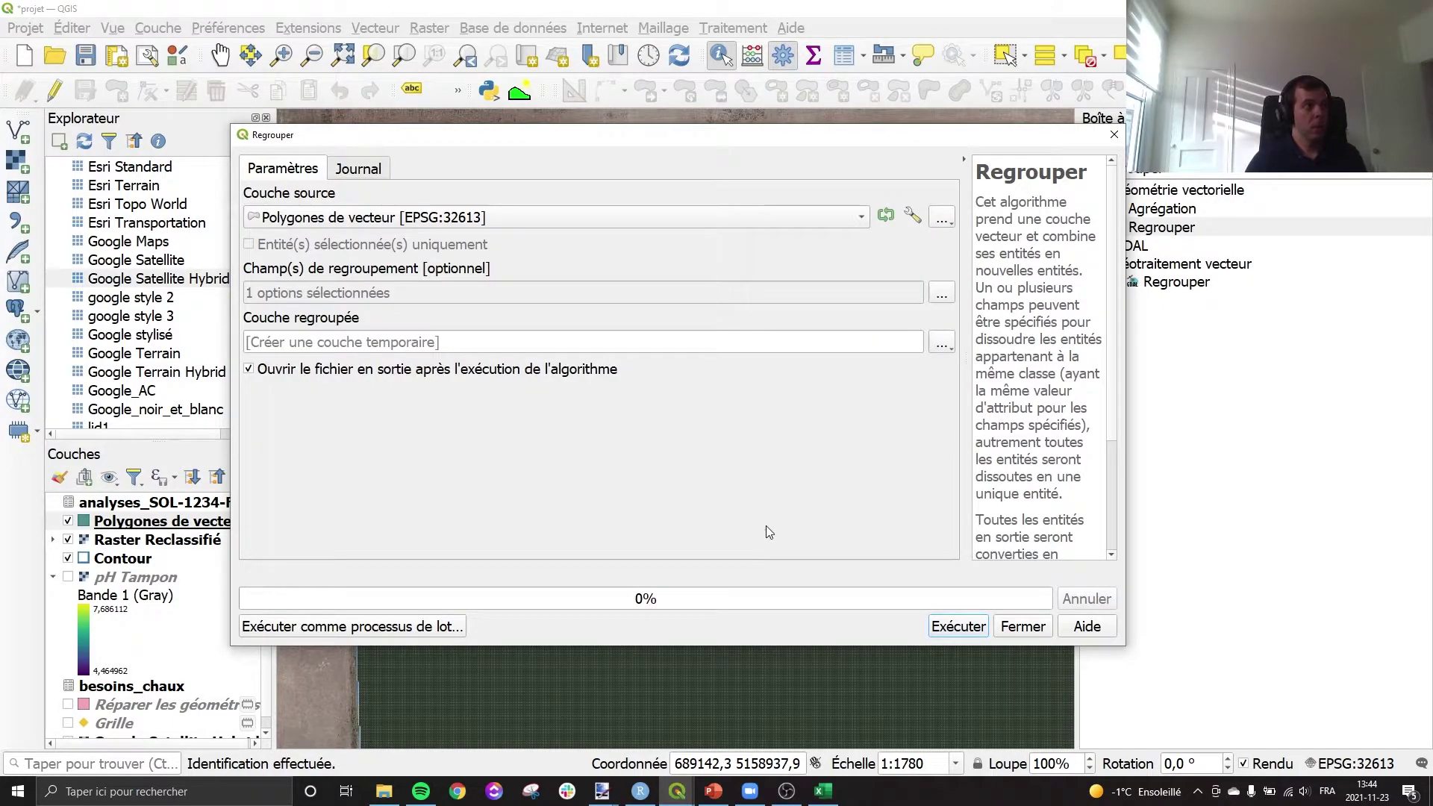
click(959, 628)
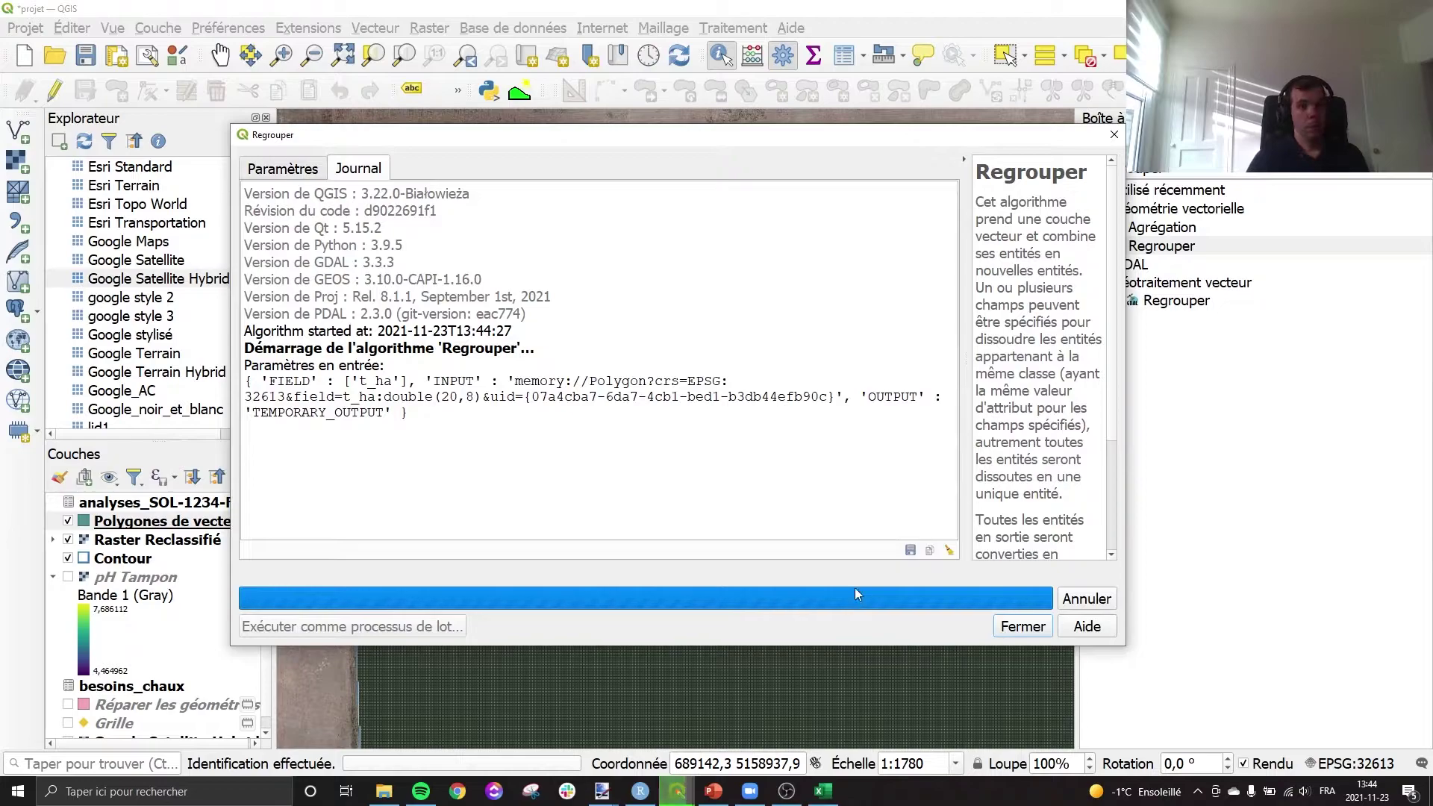
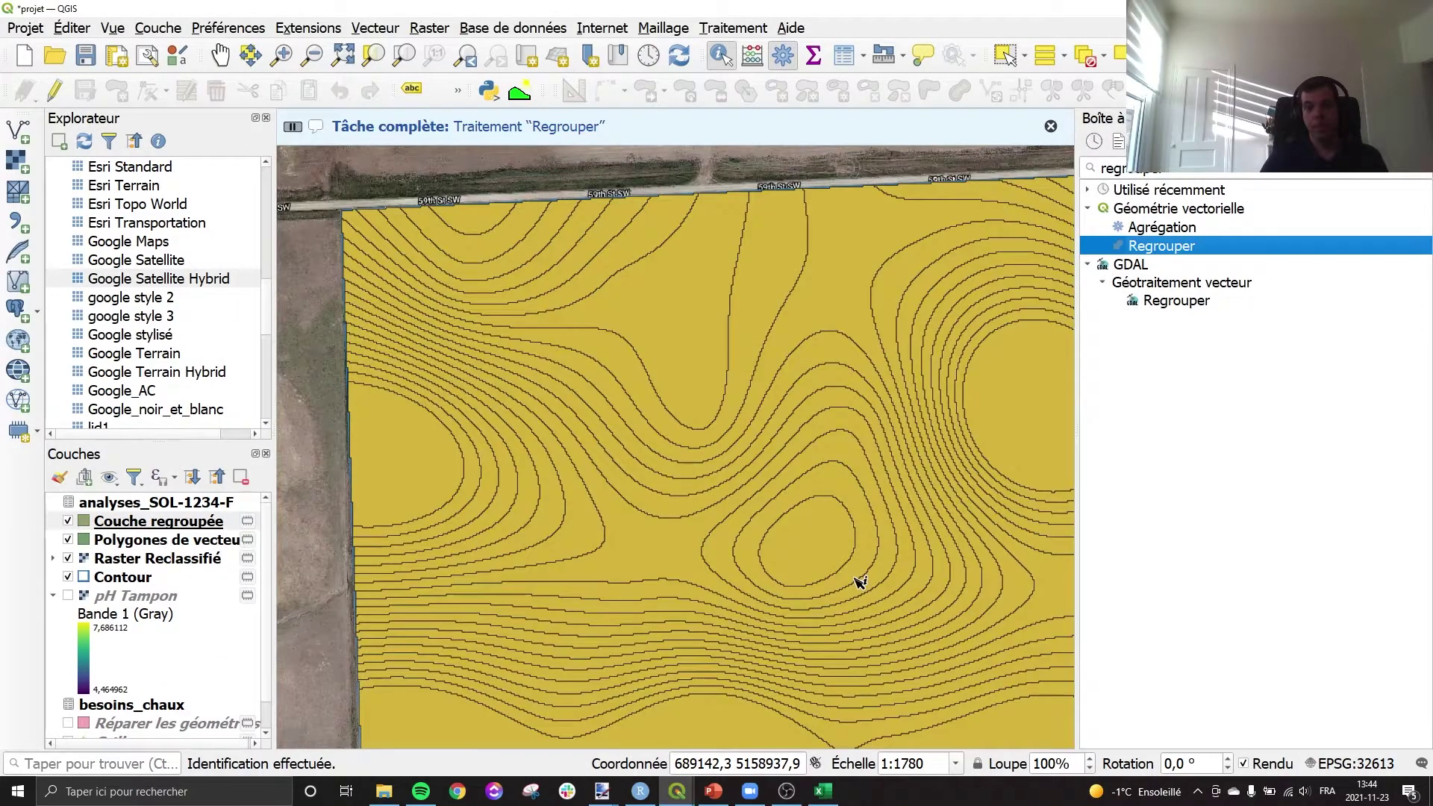
View the whole field and identify the t_ha value of the large central zone in Couche regroupée
scroll(698, 477, down, 1)
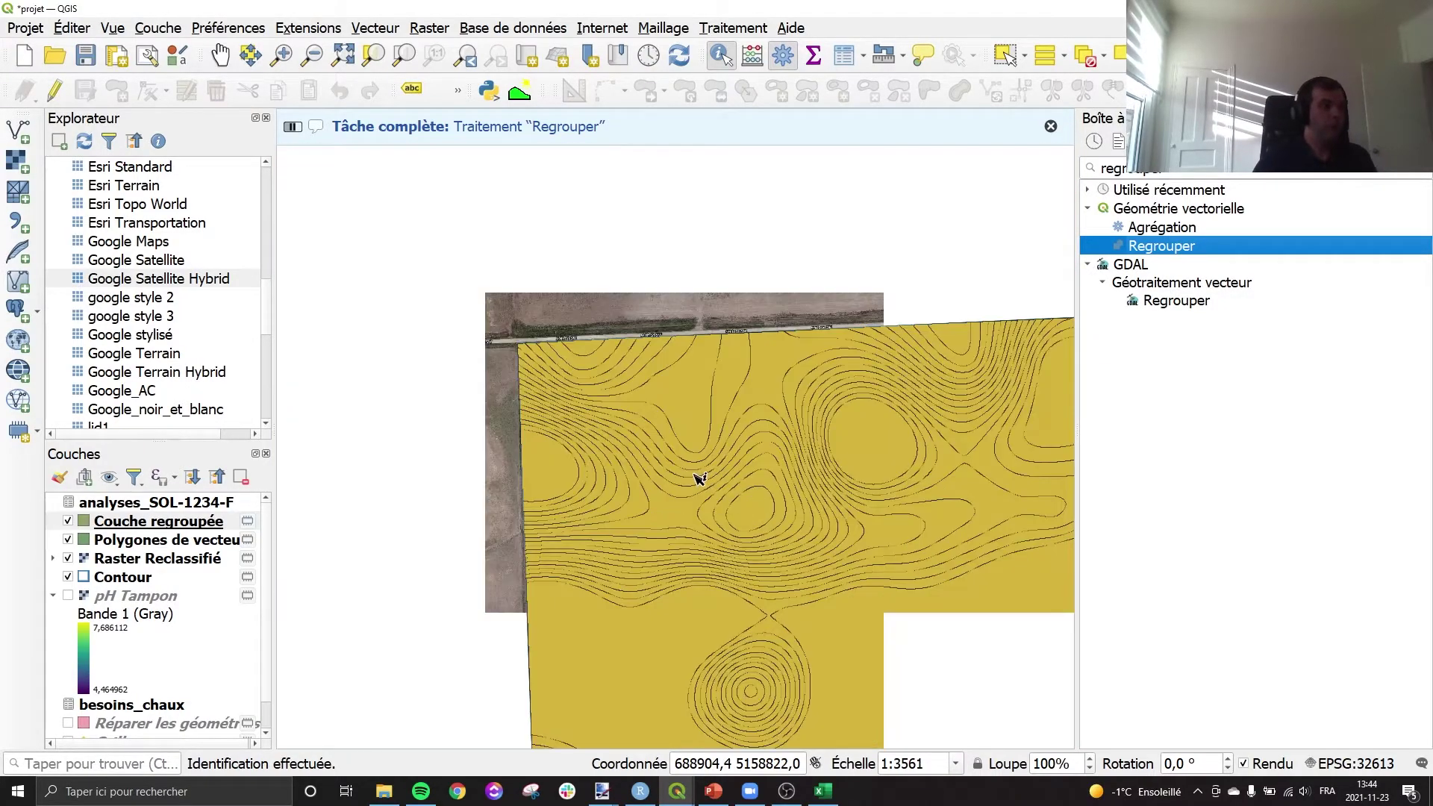
scroll(698, 478, down, 1)
drag(992, 440, 508, 407)
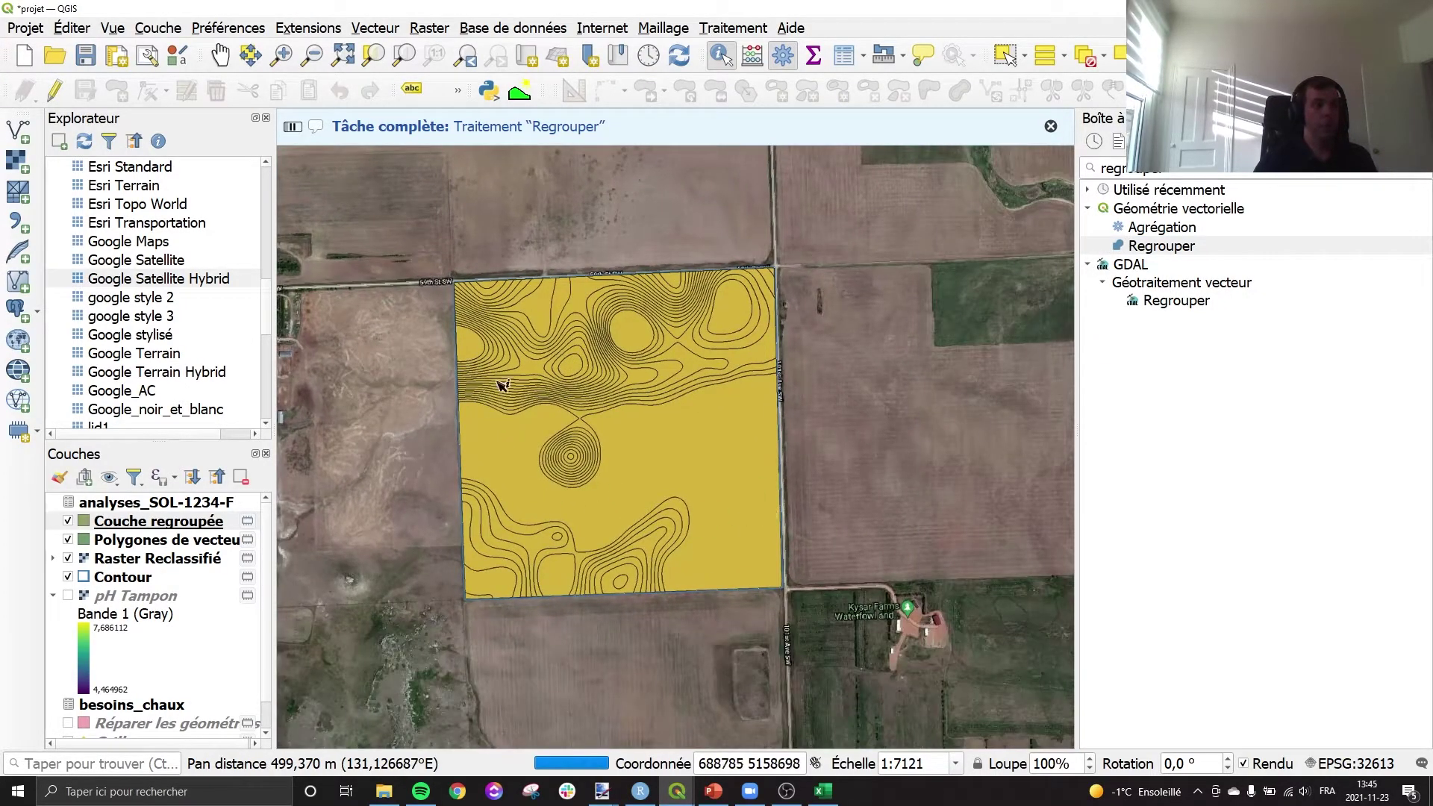
click(666, 440)
drag(778, 483, 857, 355)
double_click(815, 390)
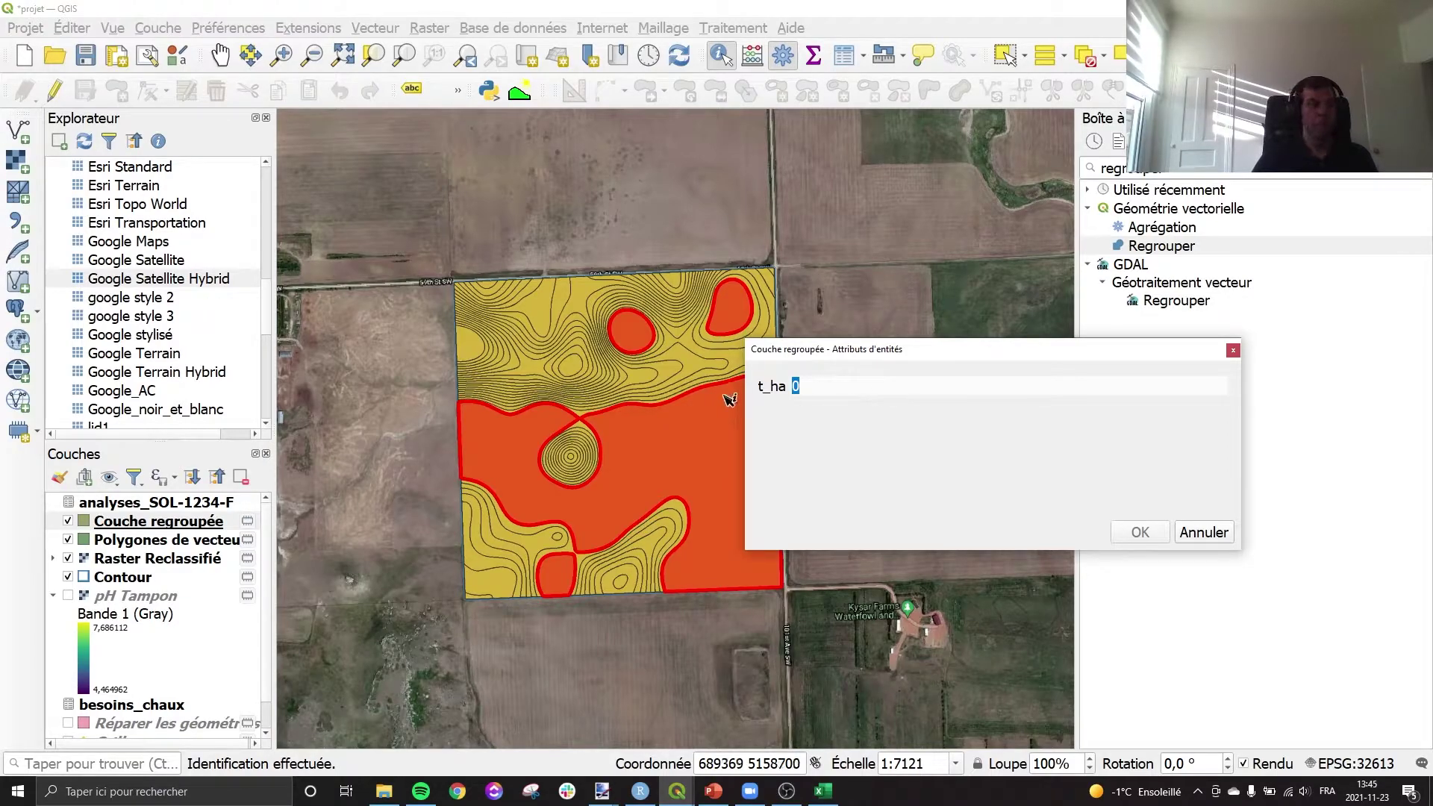
Identify the t_ha values of narrow zones in the northern half of the field and close the attribute forms
click(699, 366)
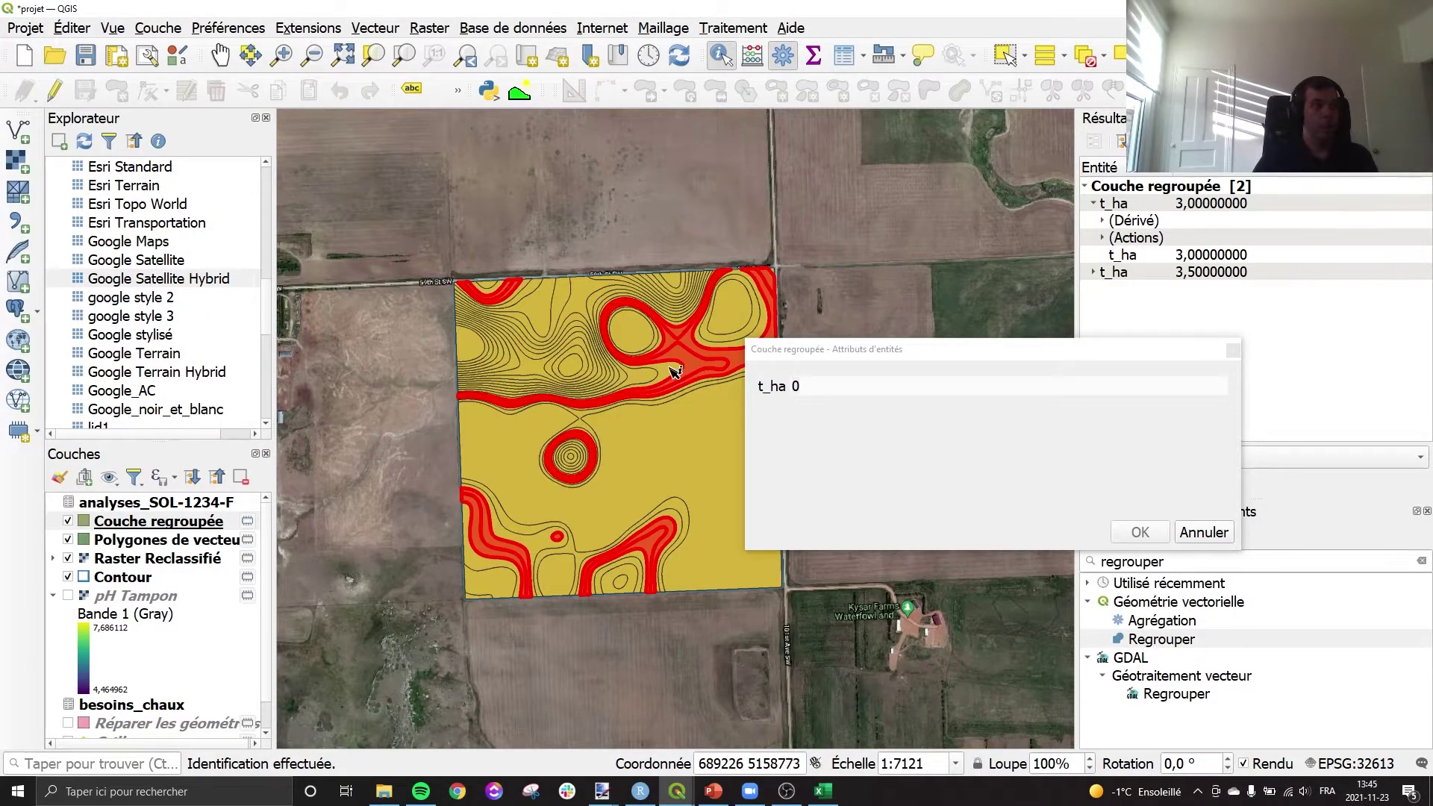
scroll(675, 372, up, 1)
click(661, 377)
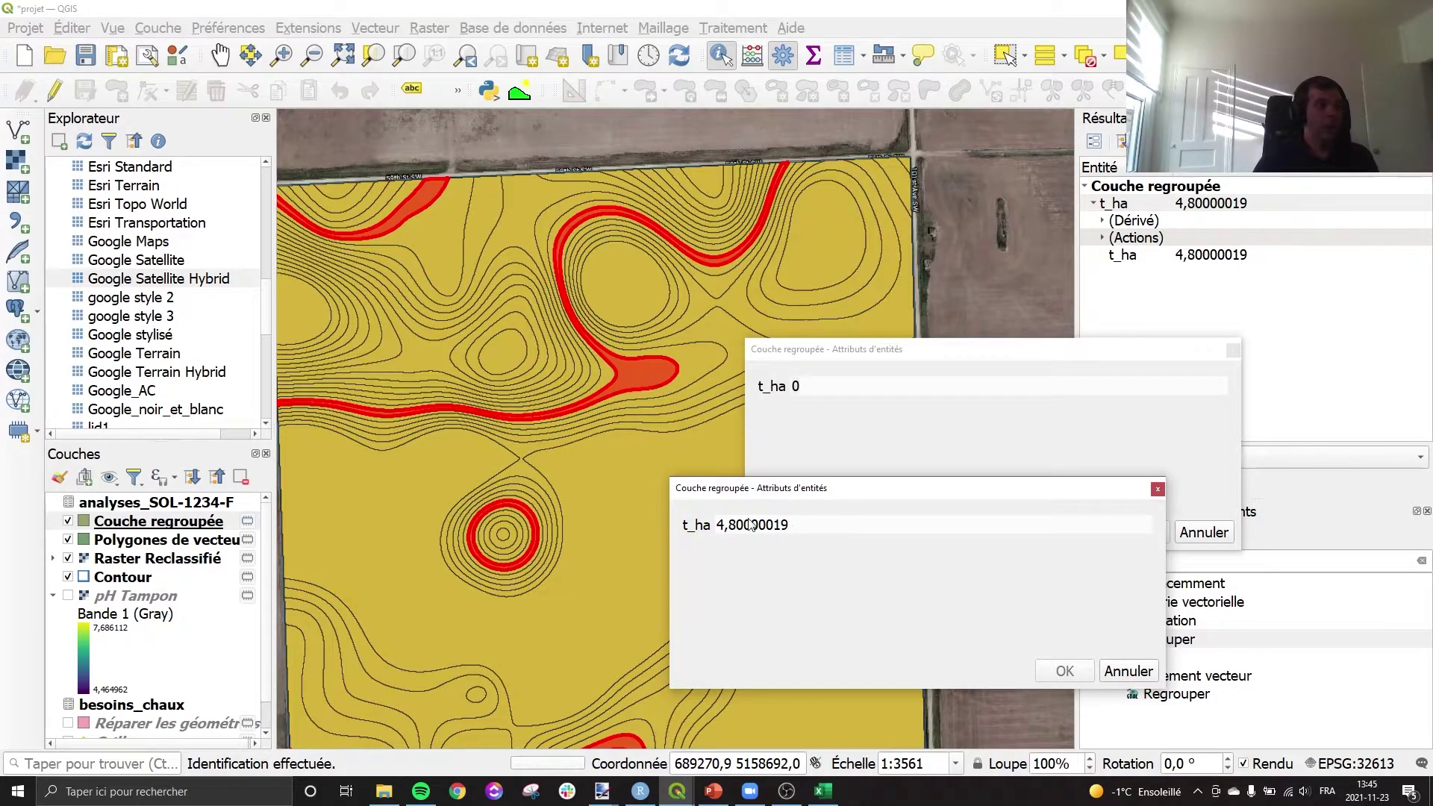
click(1157, 488)
click(1203, 532)
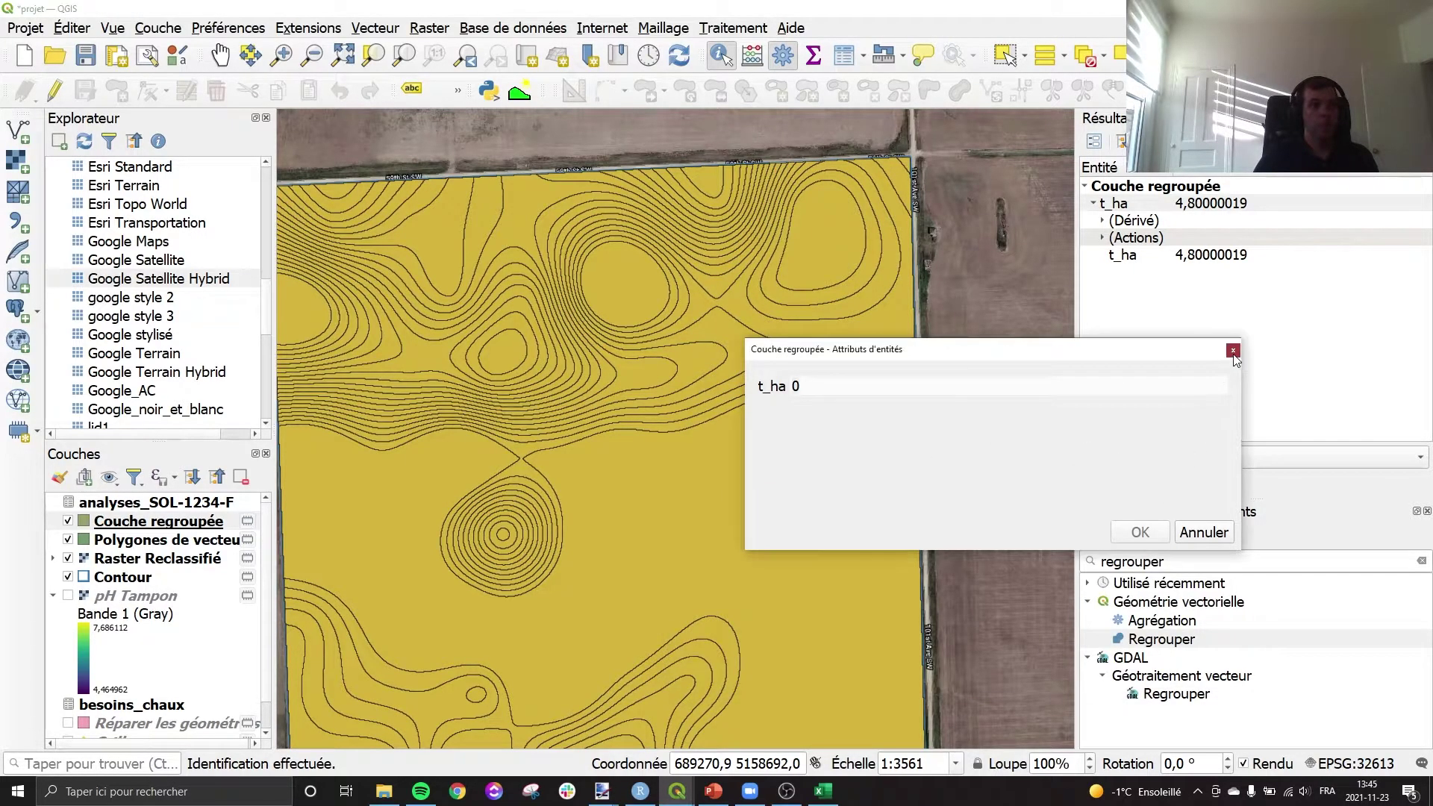
Identify the large central zone of Couche regroupée again, examine all its highlighted parts, and close the attribute form
scroll(761, 474, down, 1)
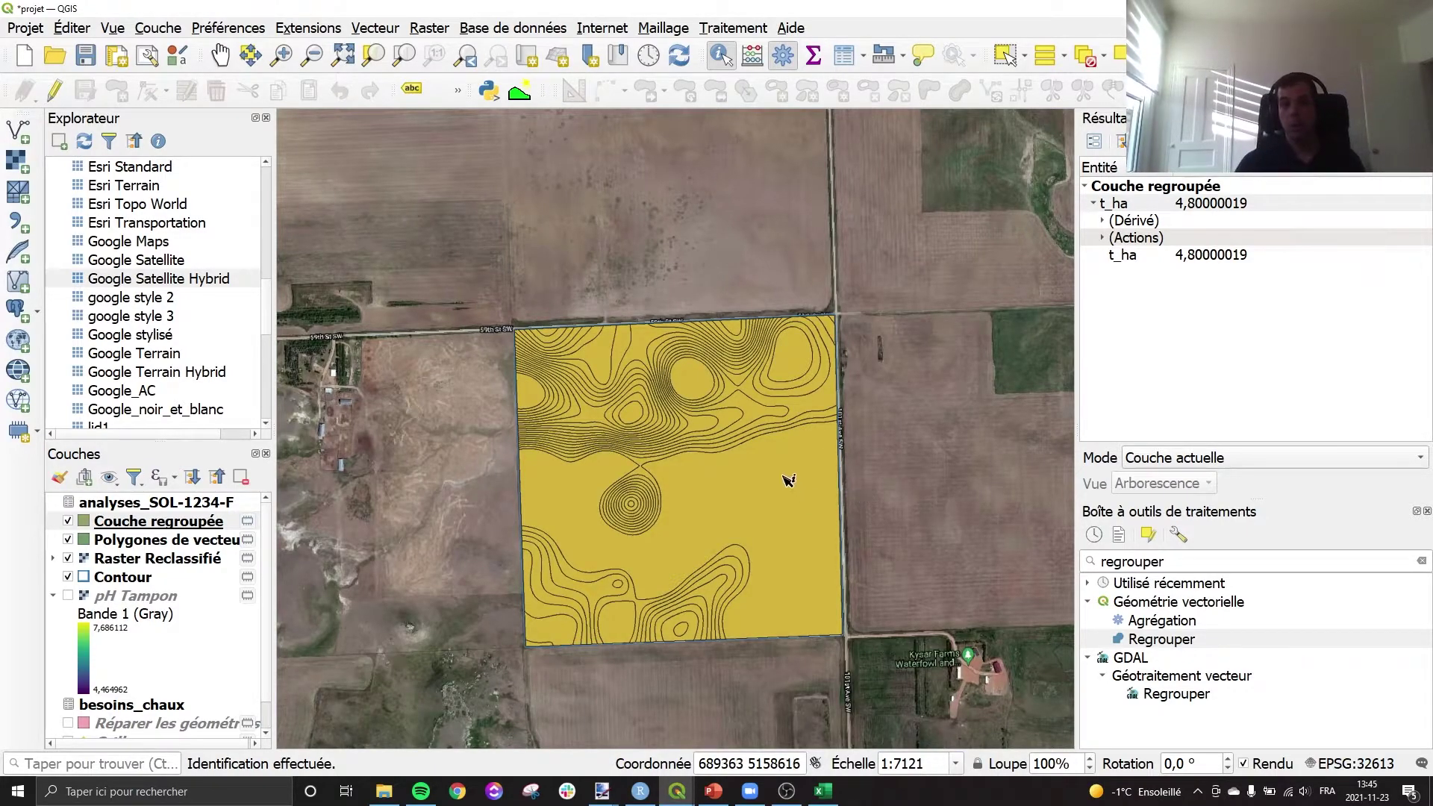
click(730, 481)
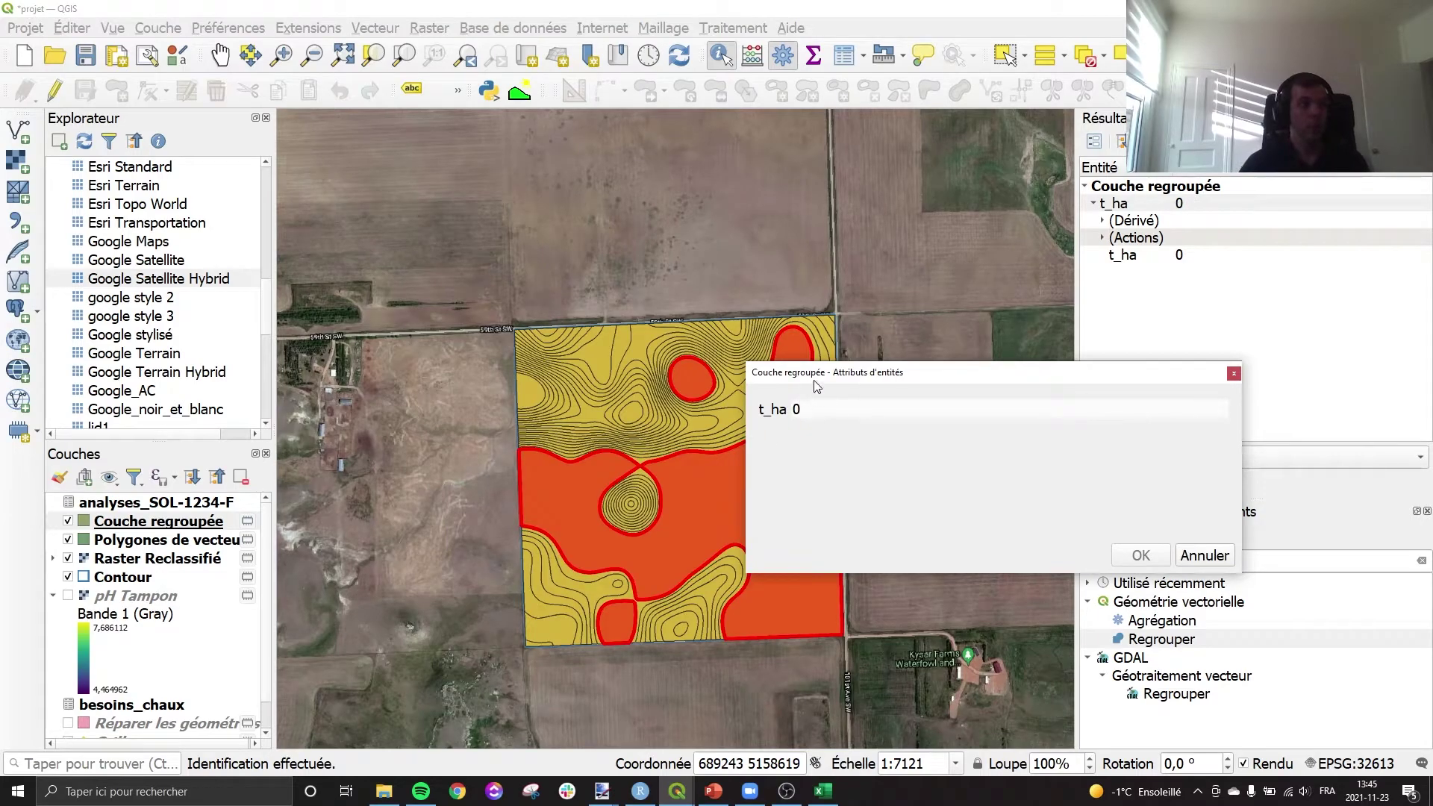
drag(830, 373, 1067, 283)
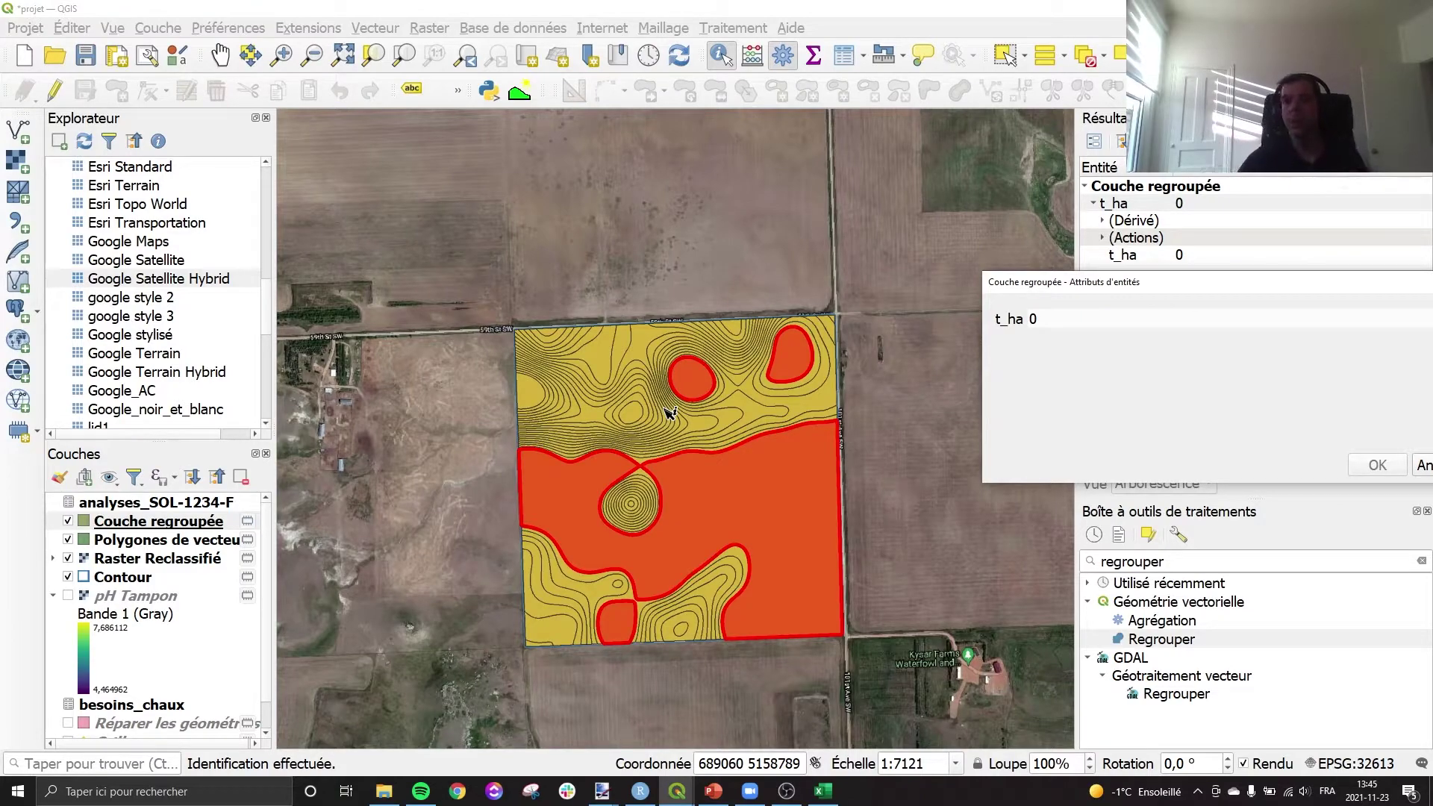
drag(1360, 282, 1122, 304)
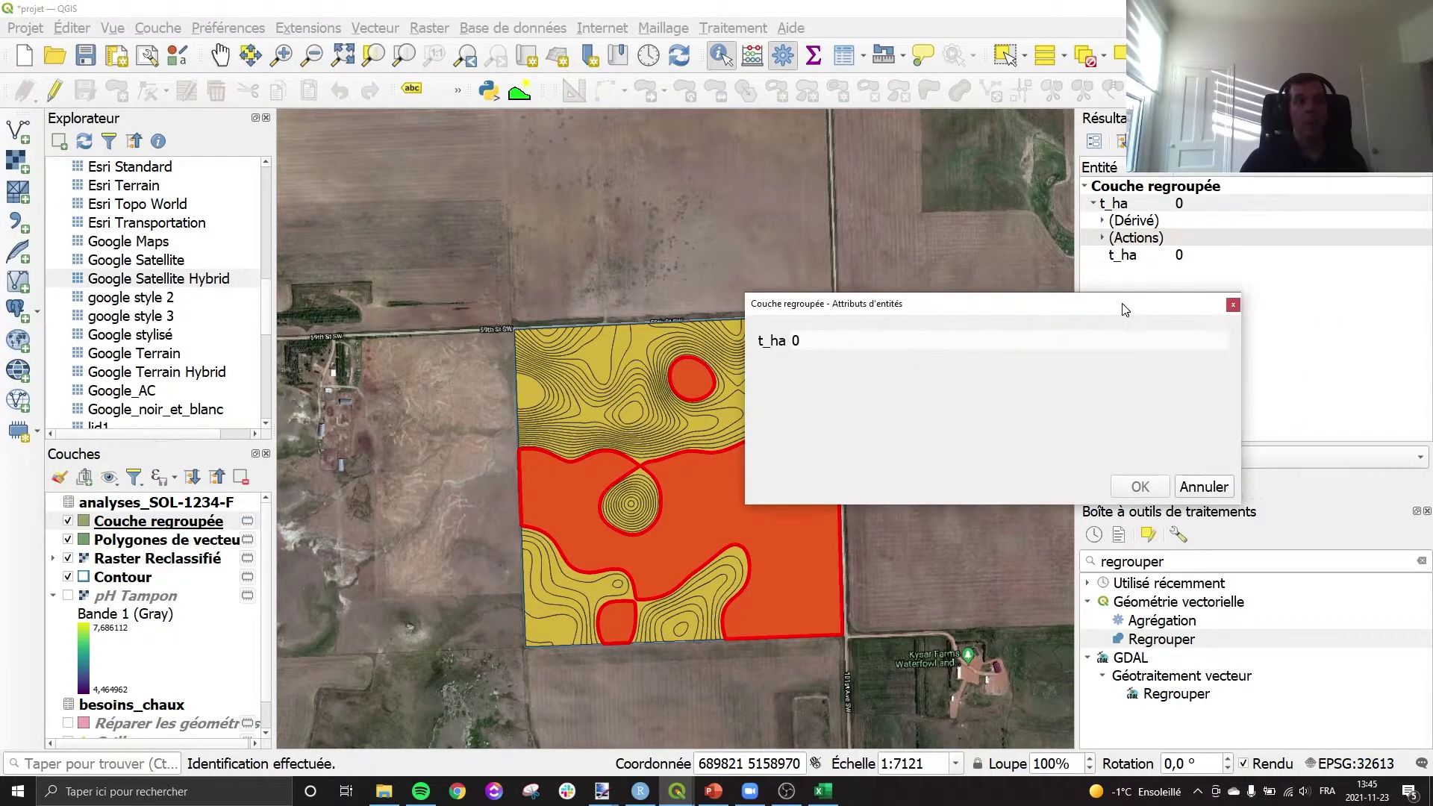
click(1233, 304)
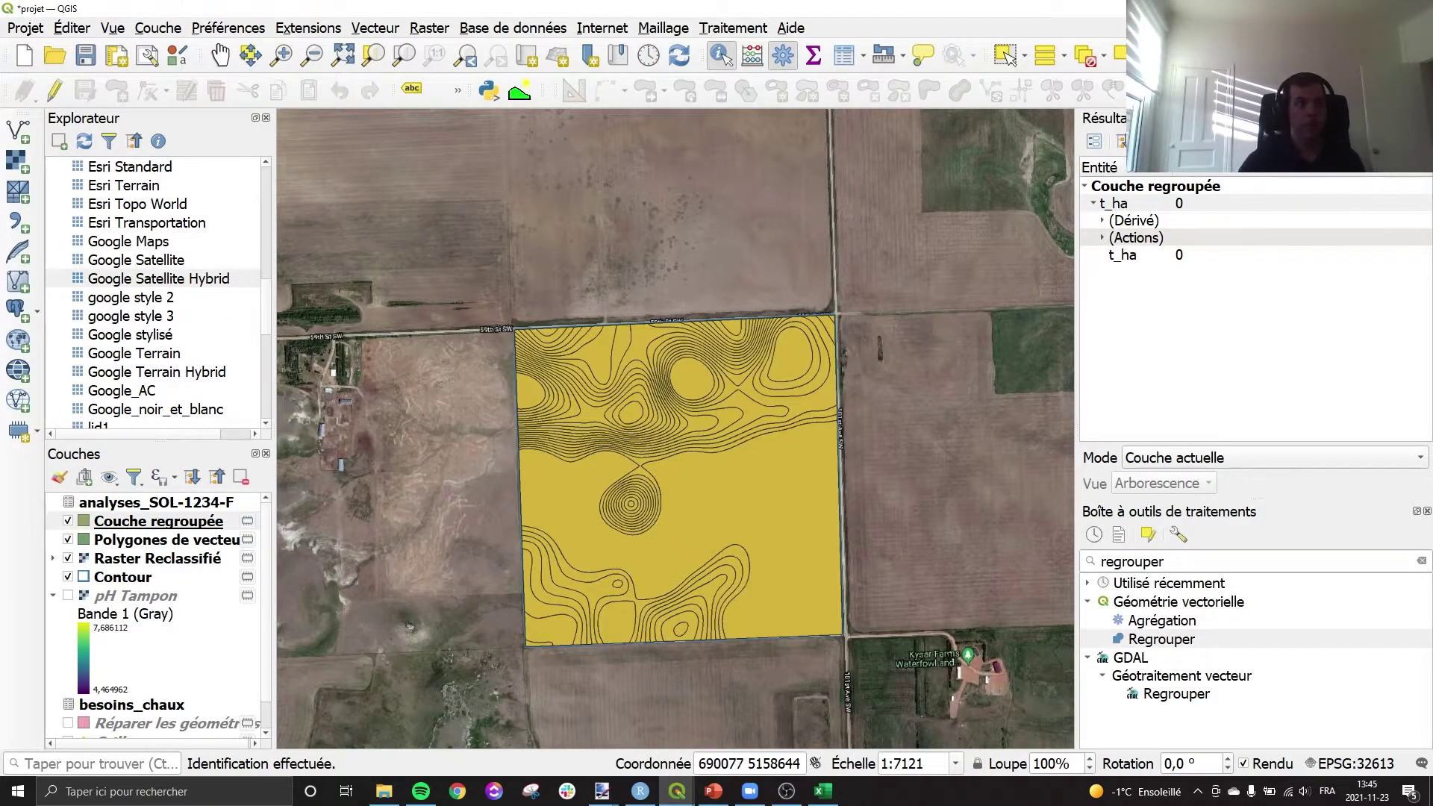
Find the multipart conversion tool and run De morceaux multiples à morceaux uniques on Couche regroupée into a temporary layer
click(1427, 118)
click(1175, 175)
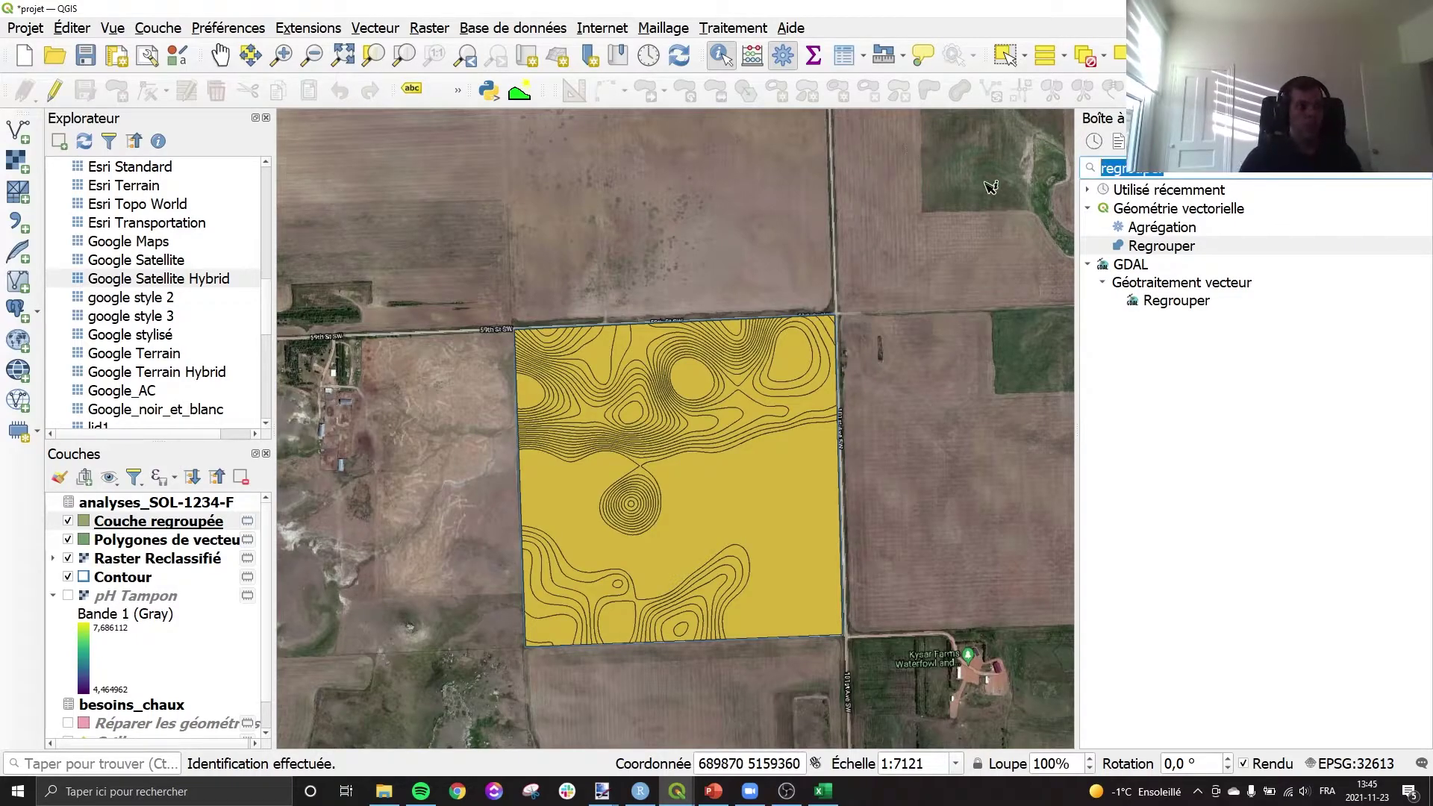
text(mult)
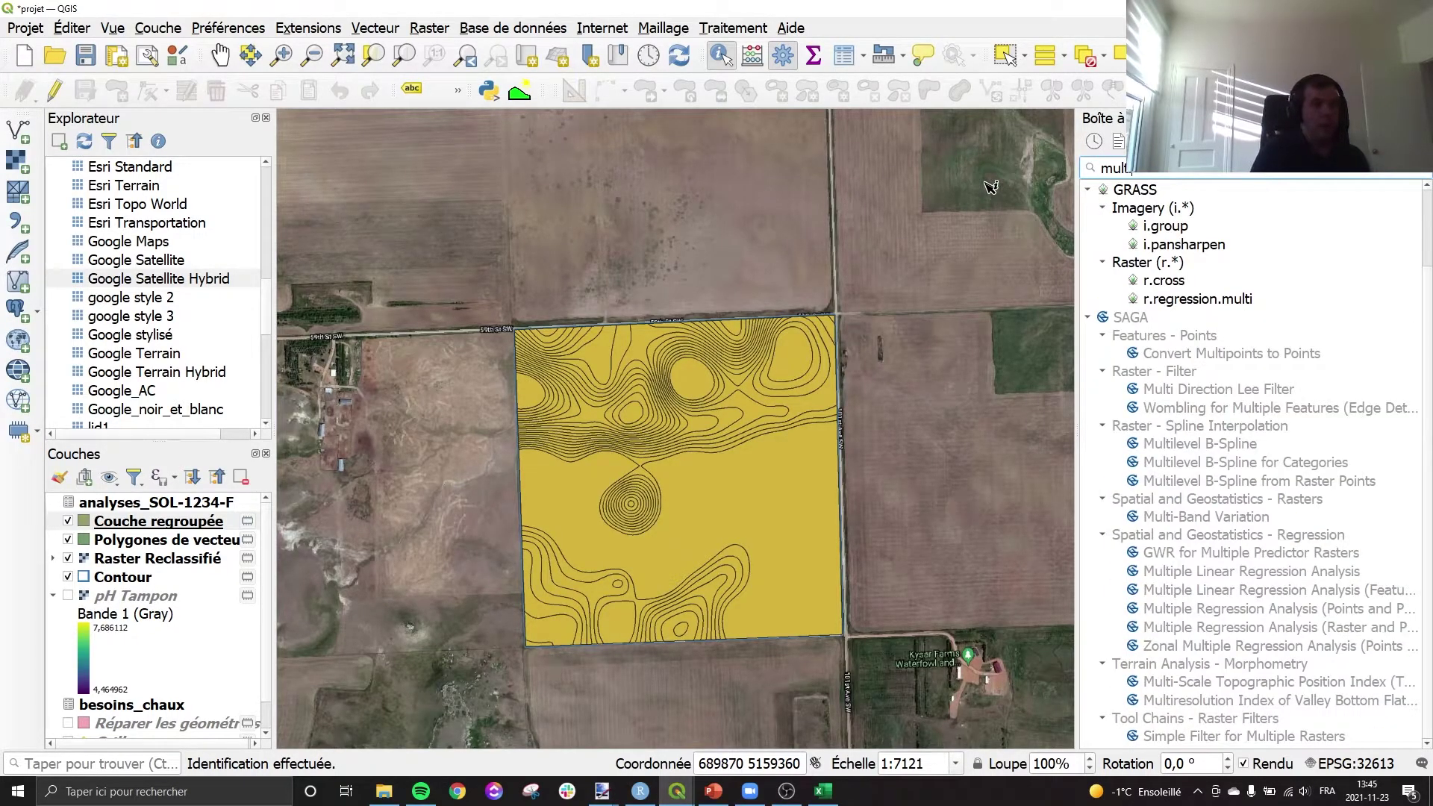
text(ipart)
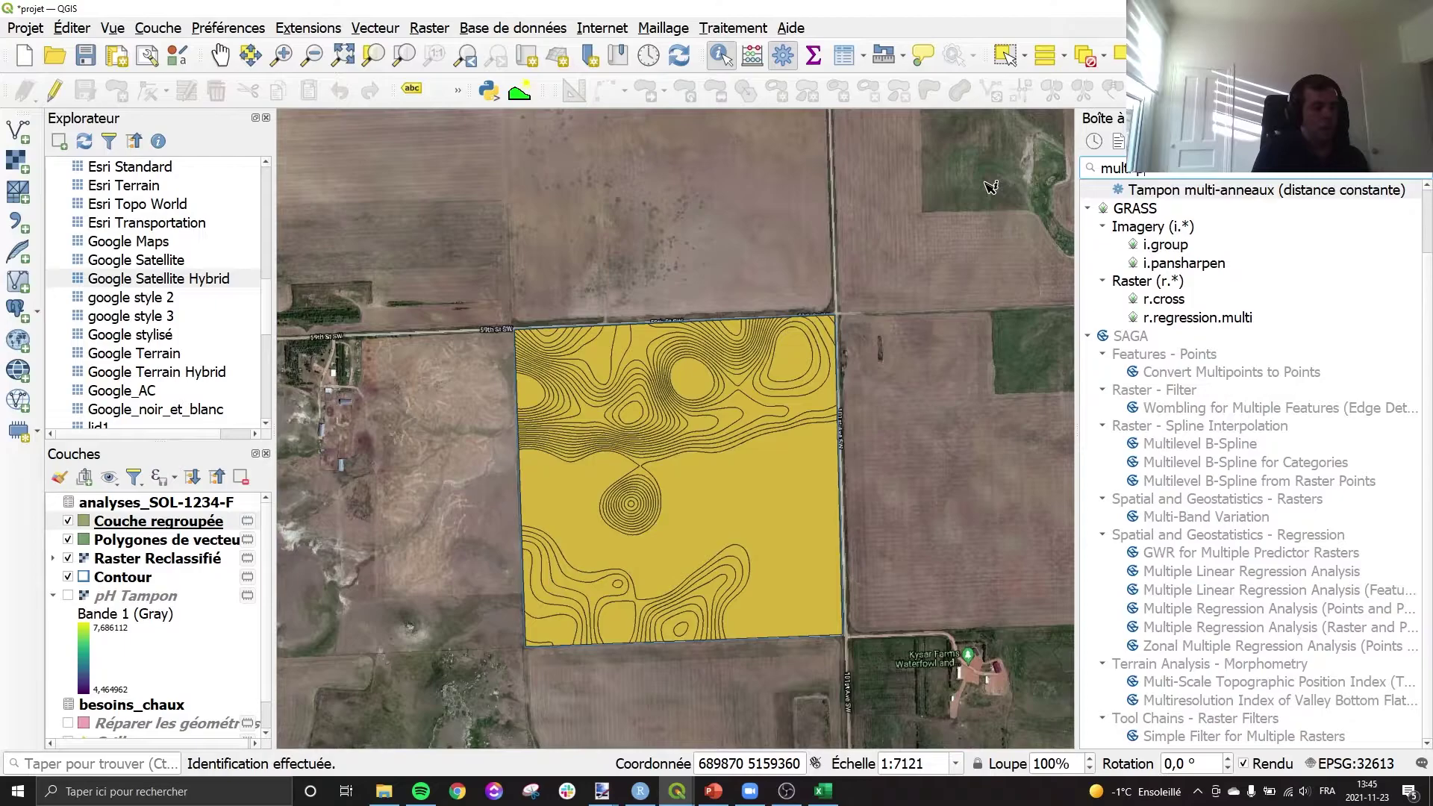
key(BackSpace)
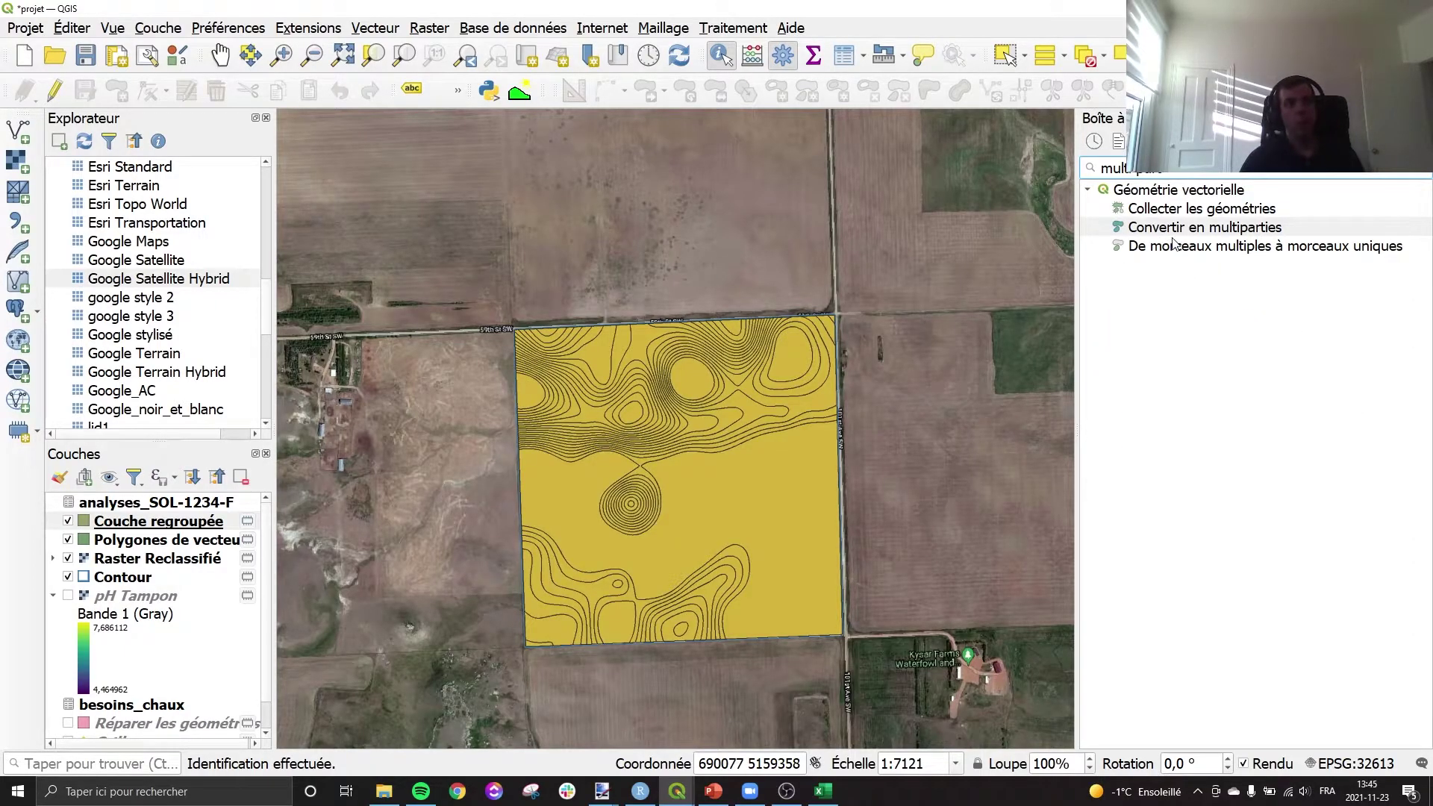
key(Down)
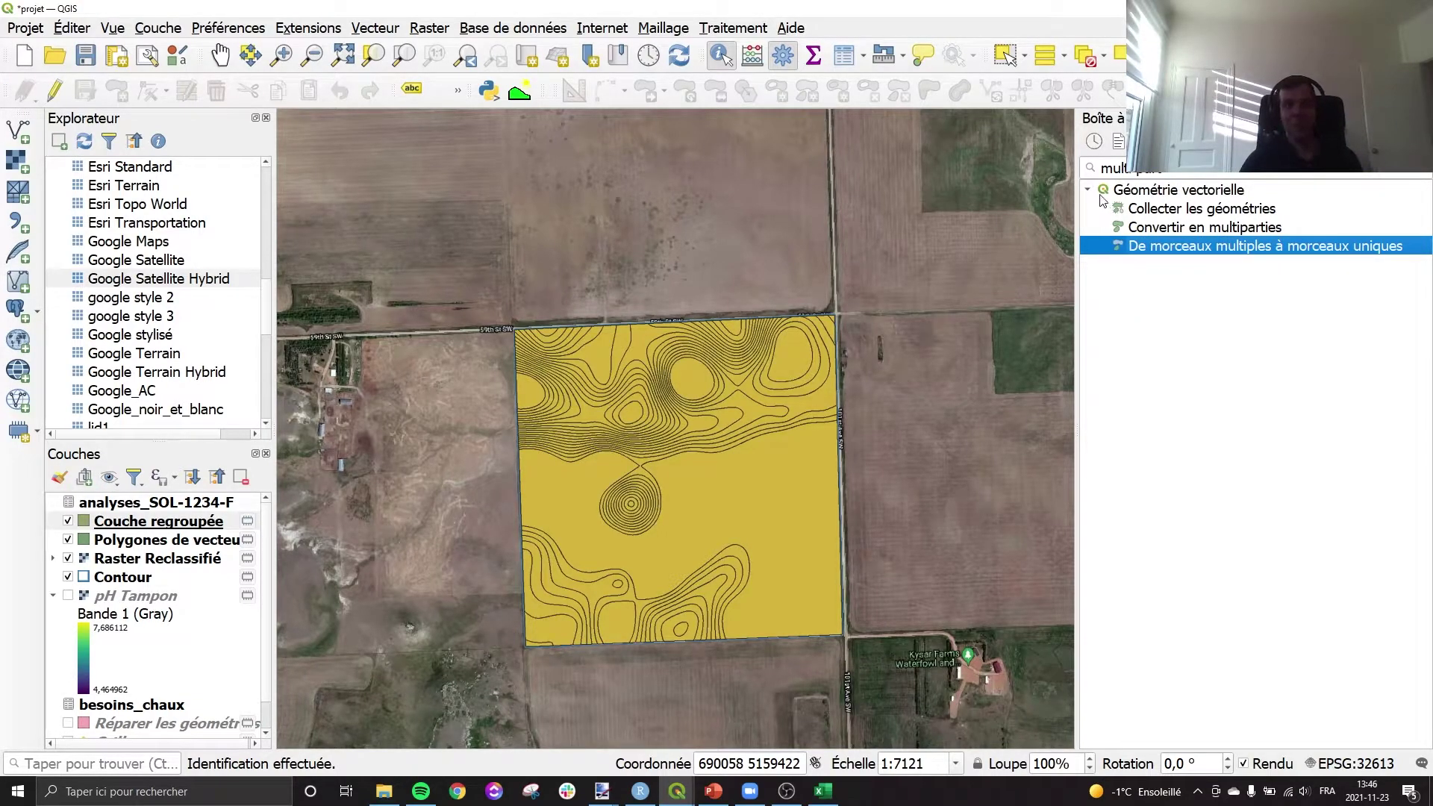
double_click(1192, 247)
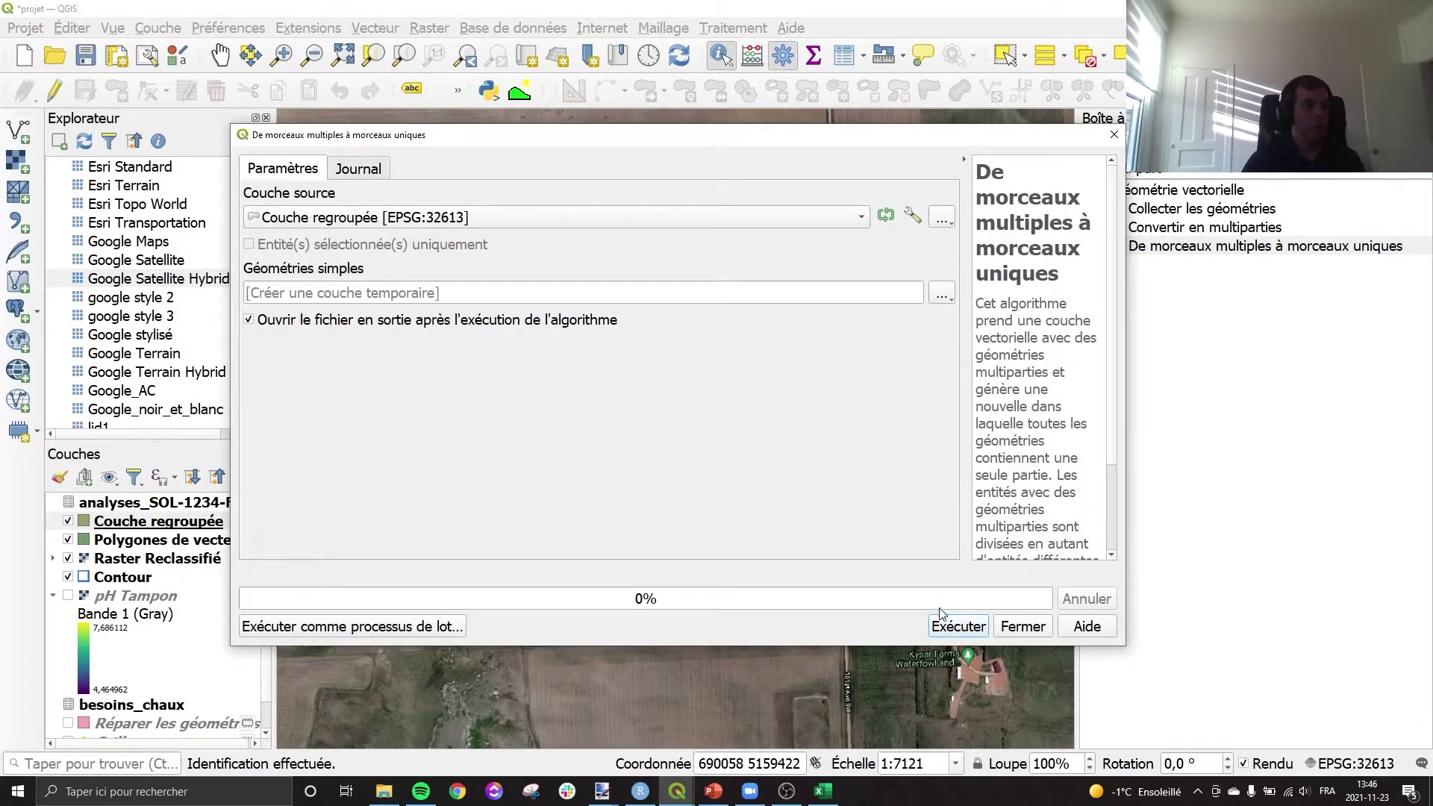
click(947, 625)
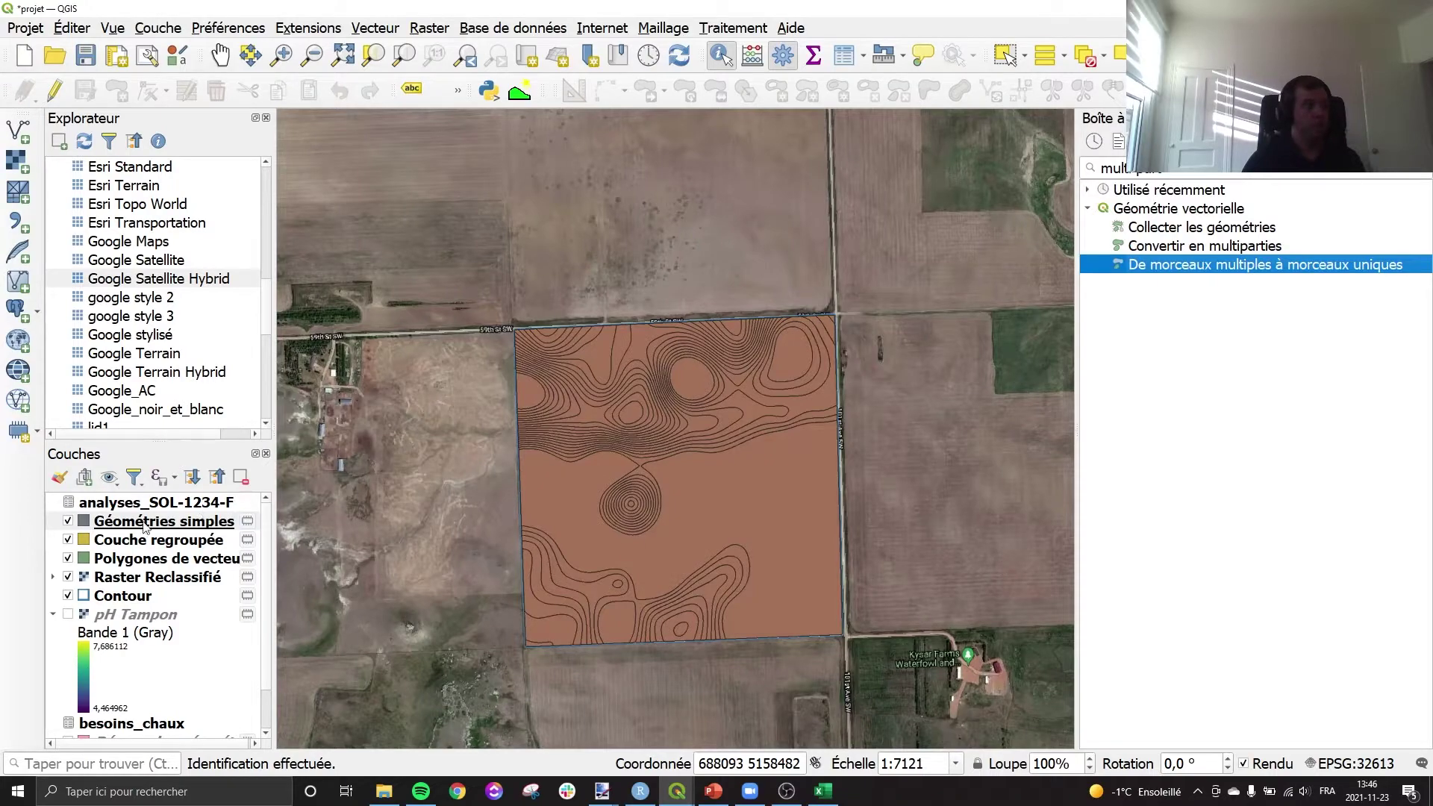
Hide the Couche regroupée, Polygones de vecteur, Raster Reclassifié and Contour layers, leaving Géométries simples displayed over the field
click(68, 539)
click(68, 558)
click(68, 576)
click(68, 595)
scroll(116, 699, down, 1)
scroll(82, 699, up, 1)
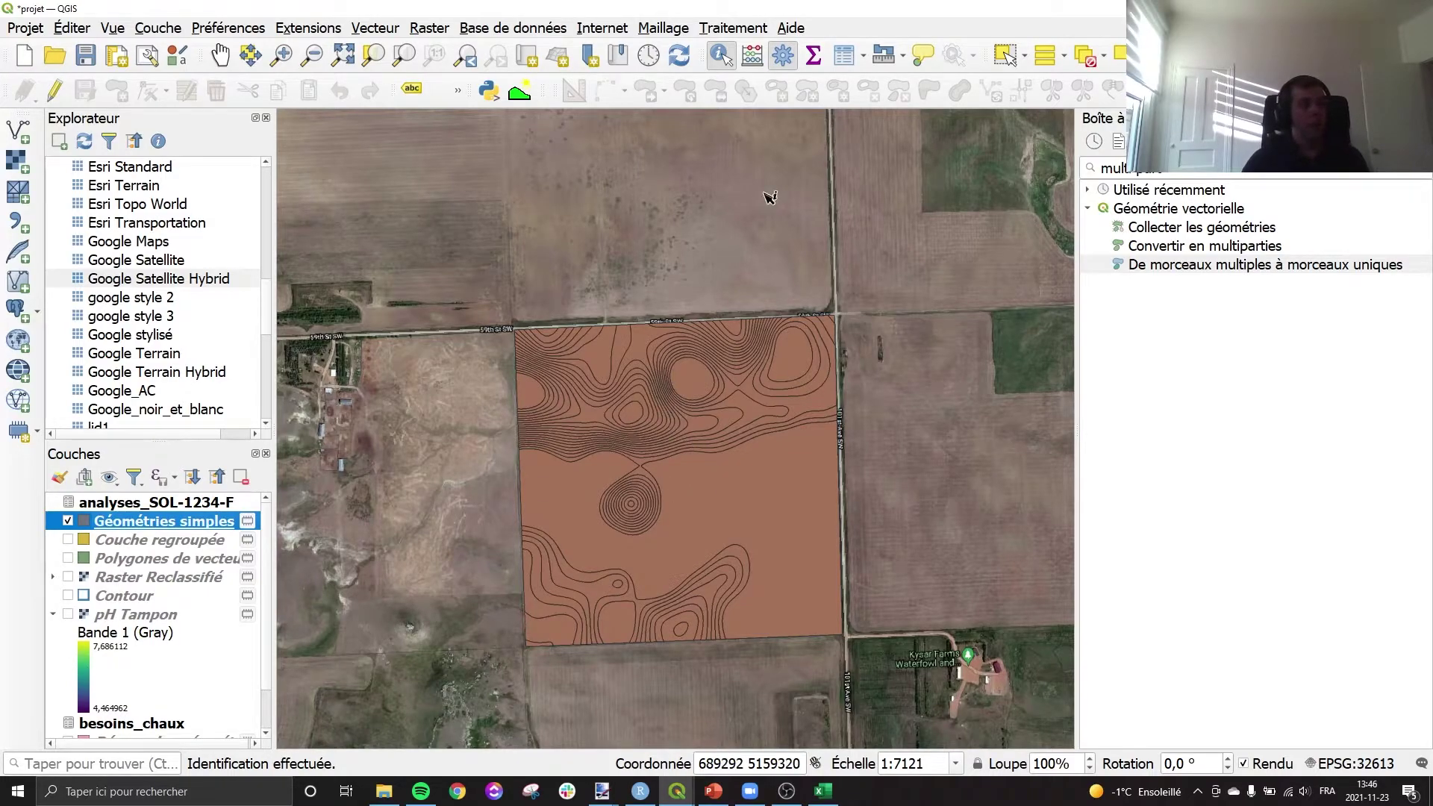
Identify the t_ha values of the large central zone and the small northern zones of Géométries simples, and close the attribute forms
click(815, 491)
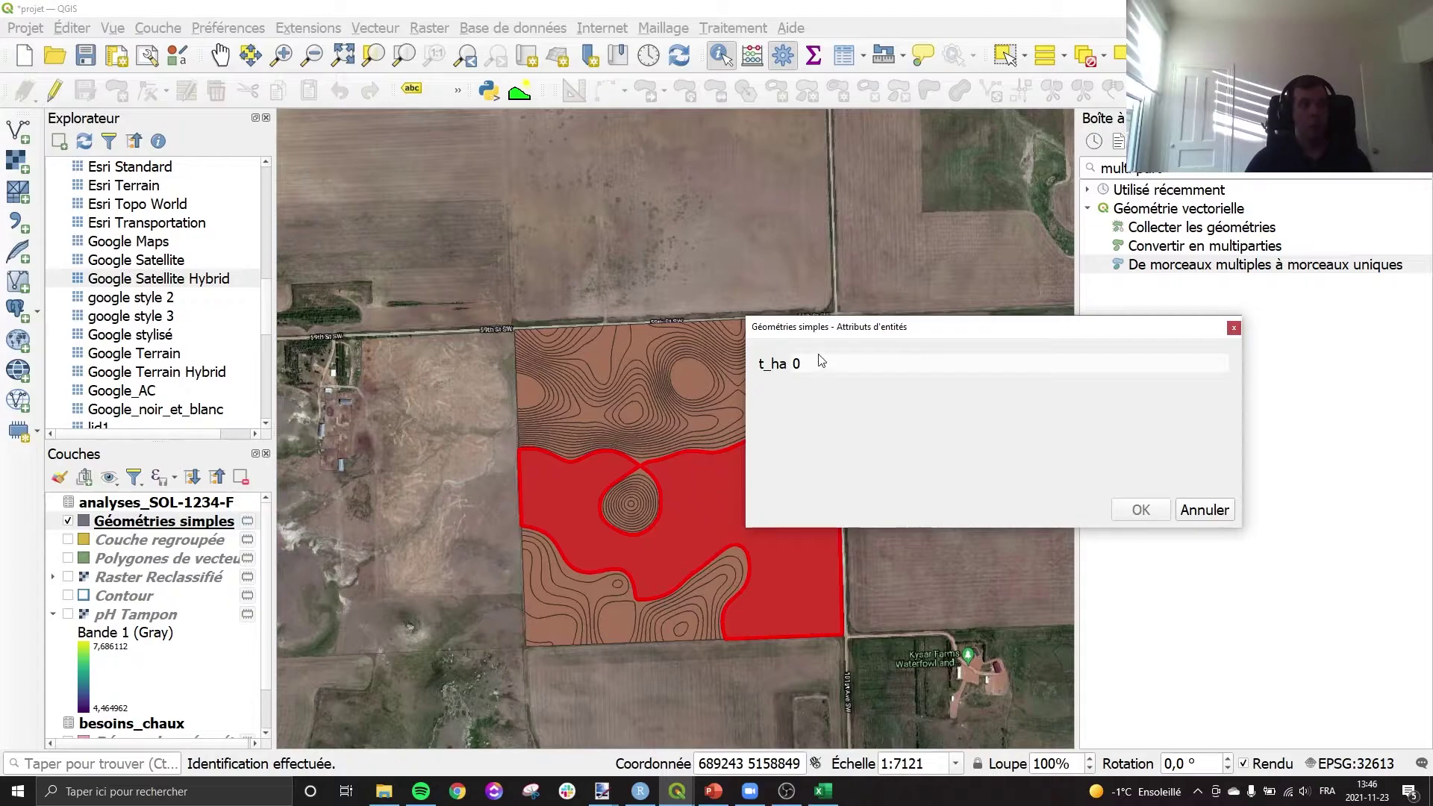
drag(858, 326, 1006, 191)
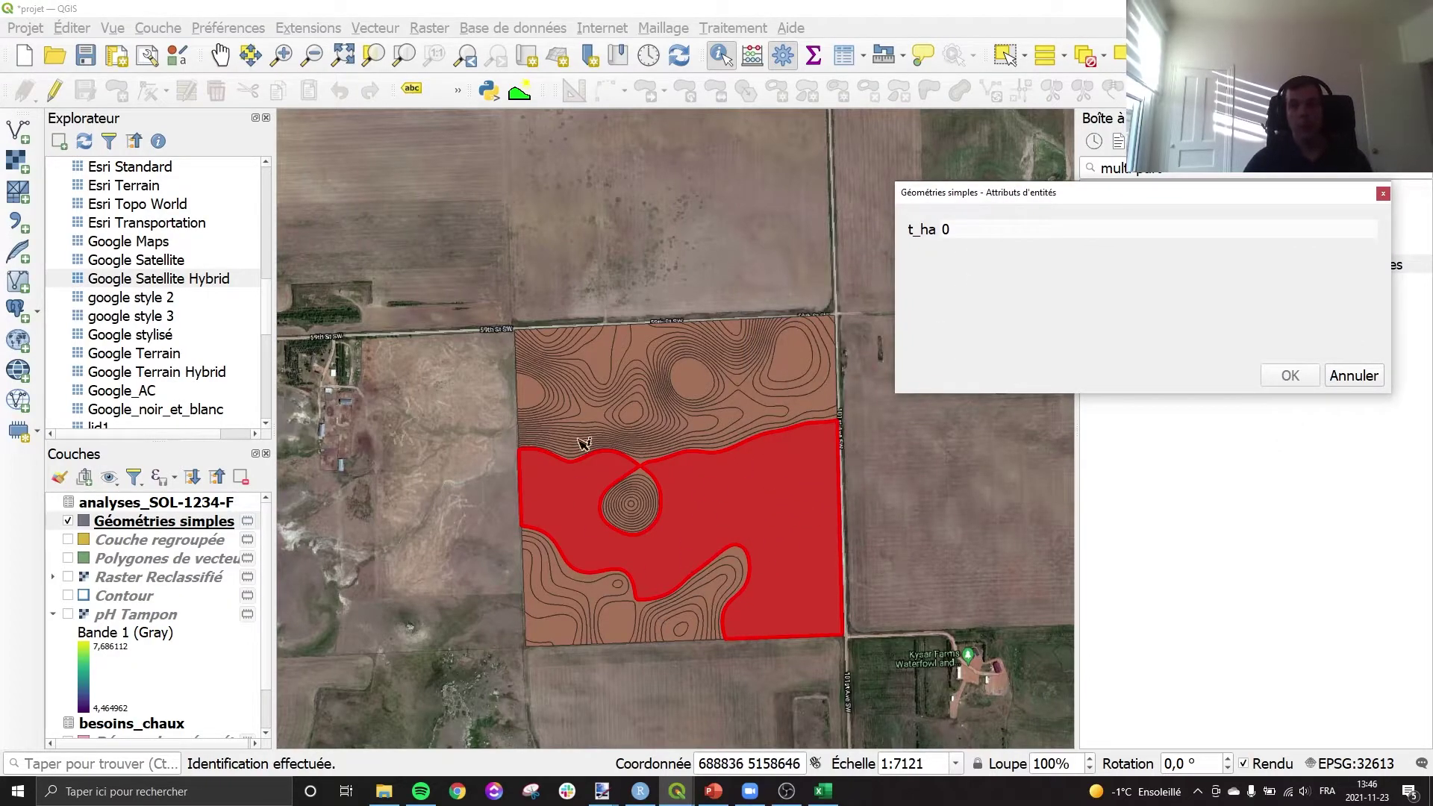
click(704, 381)
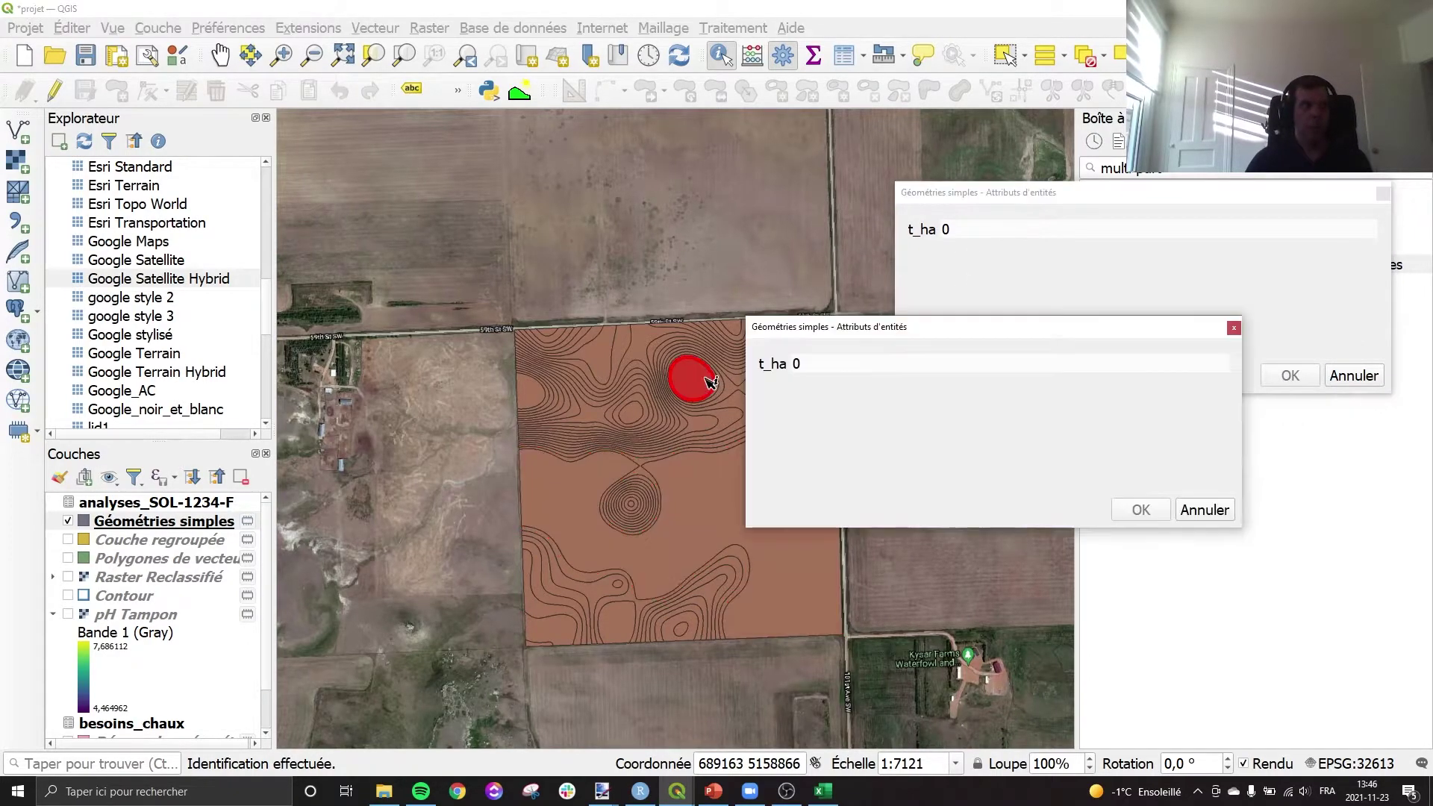
click(537, 384)
click(1233, 327)
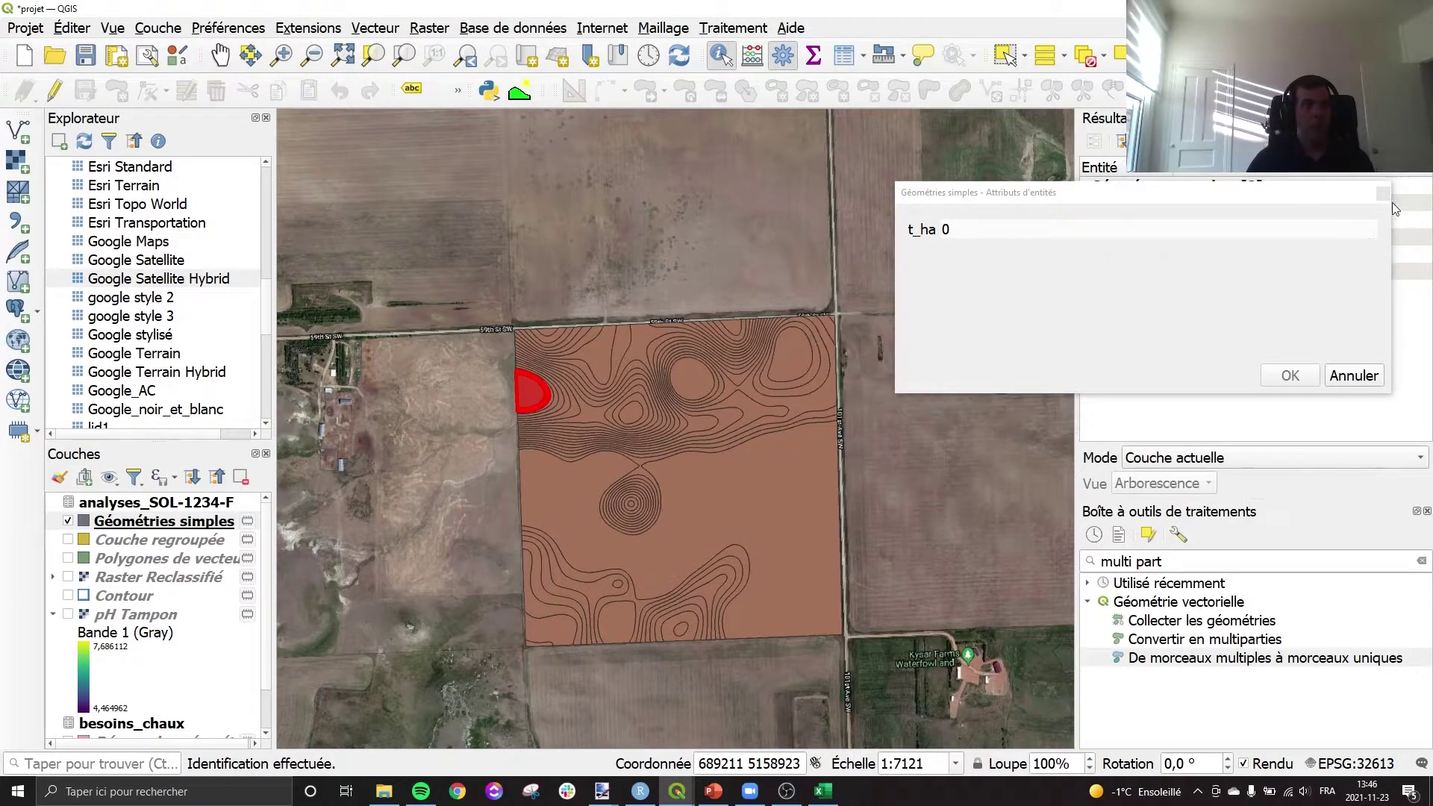
click(1383, 194)
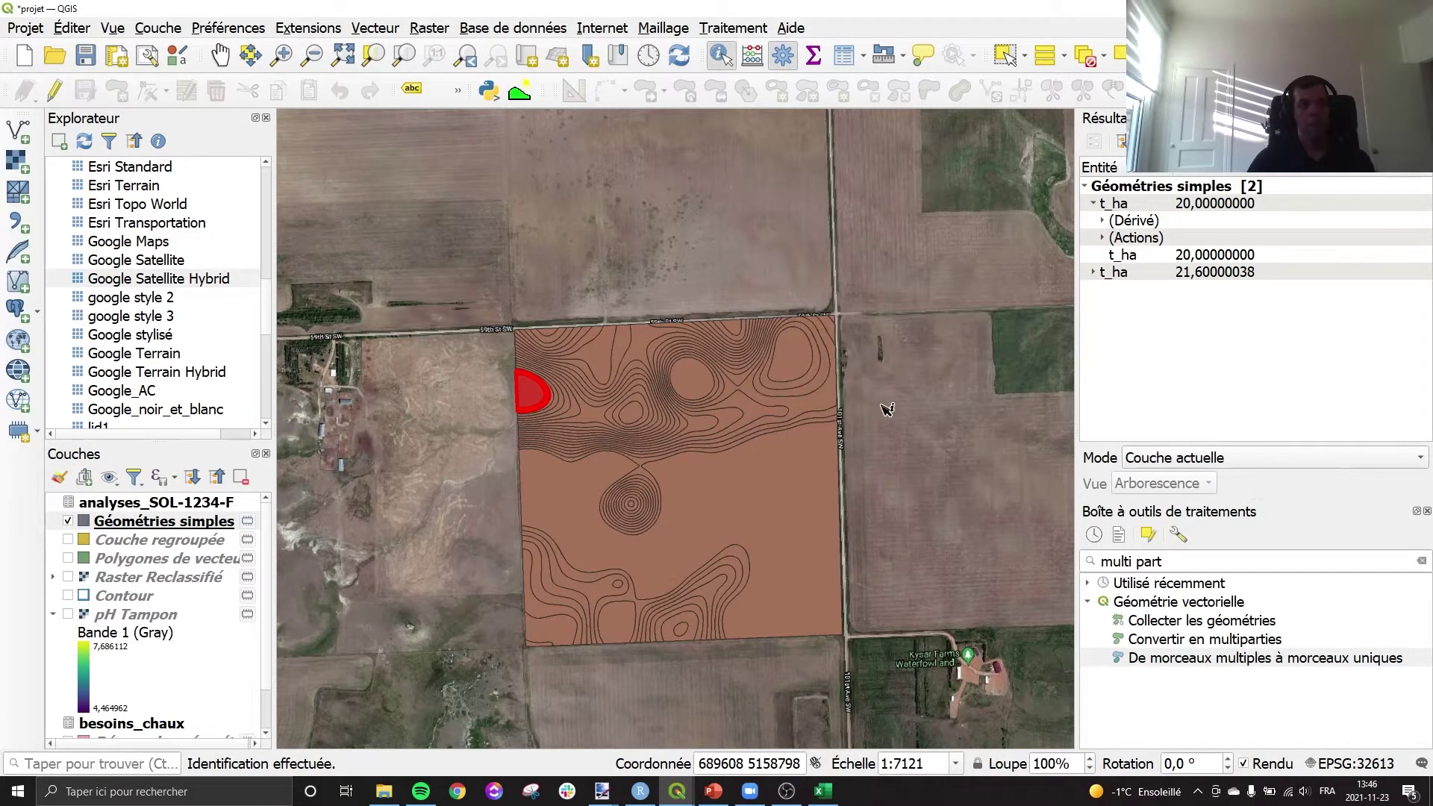
click(150, 521)
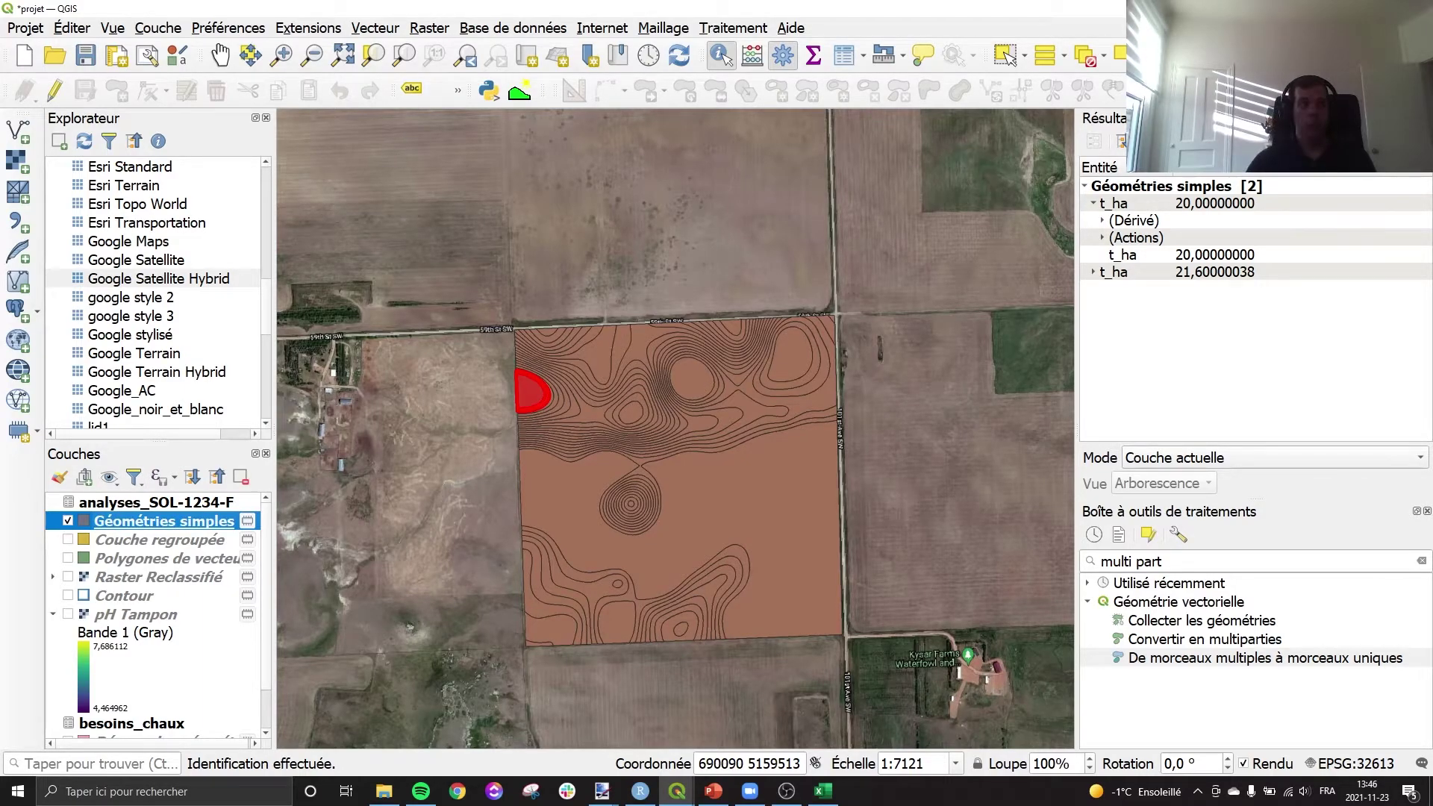
Run Réparer les géométries on Géométries simples into a temporary layer and hide the source layer
click(1207, 173)
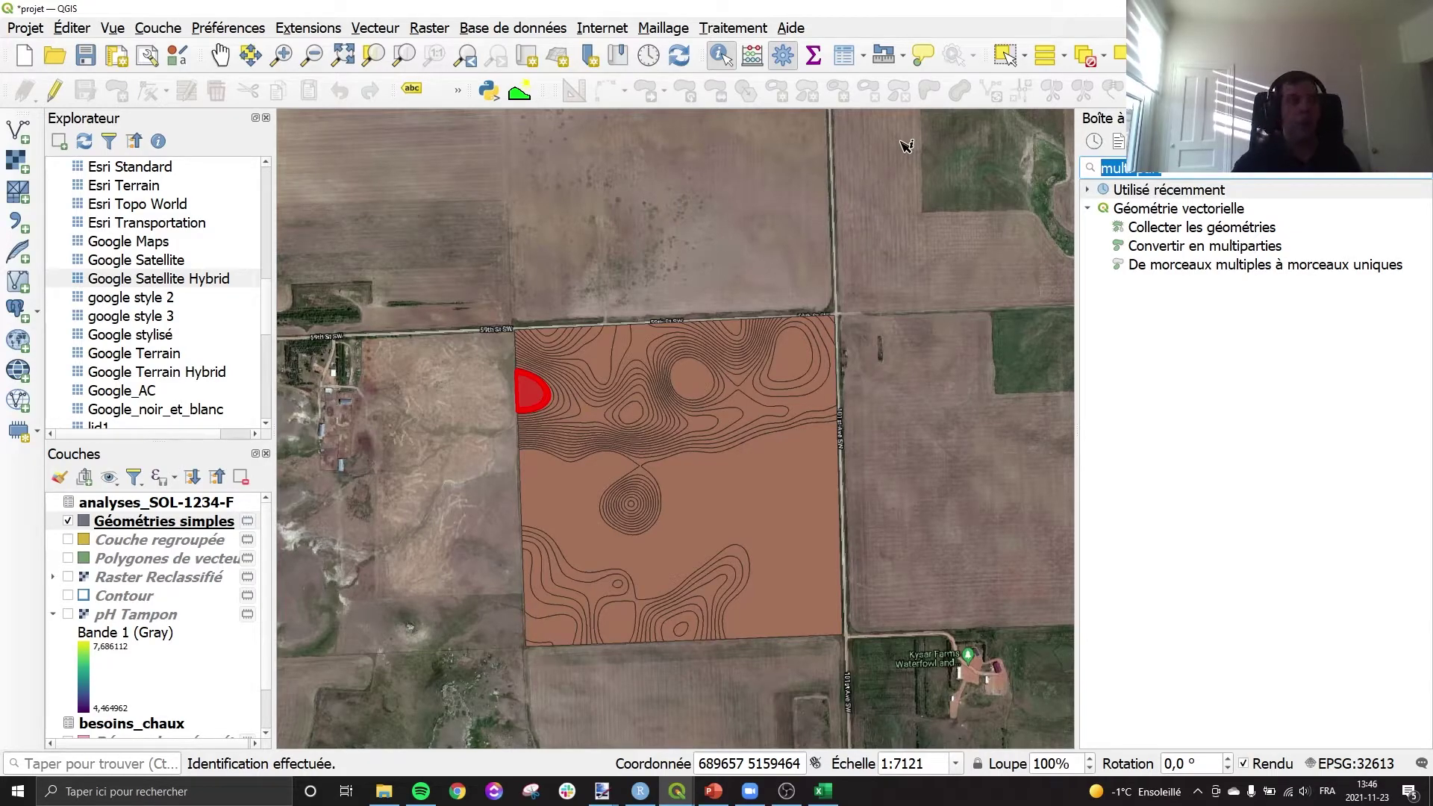
text(répar)
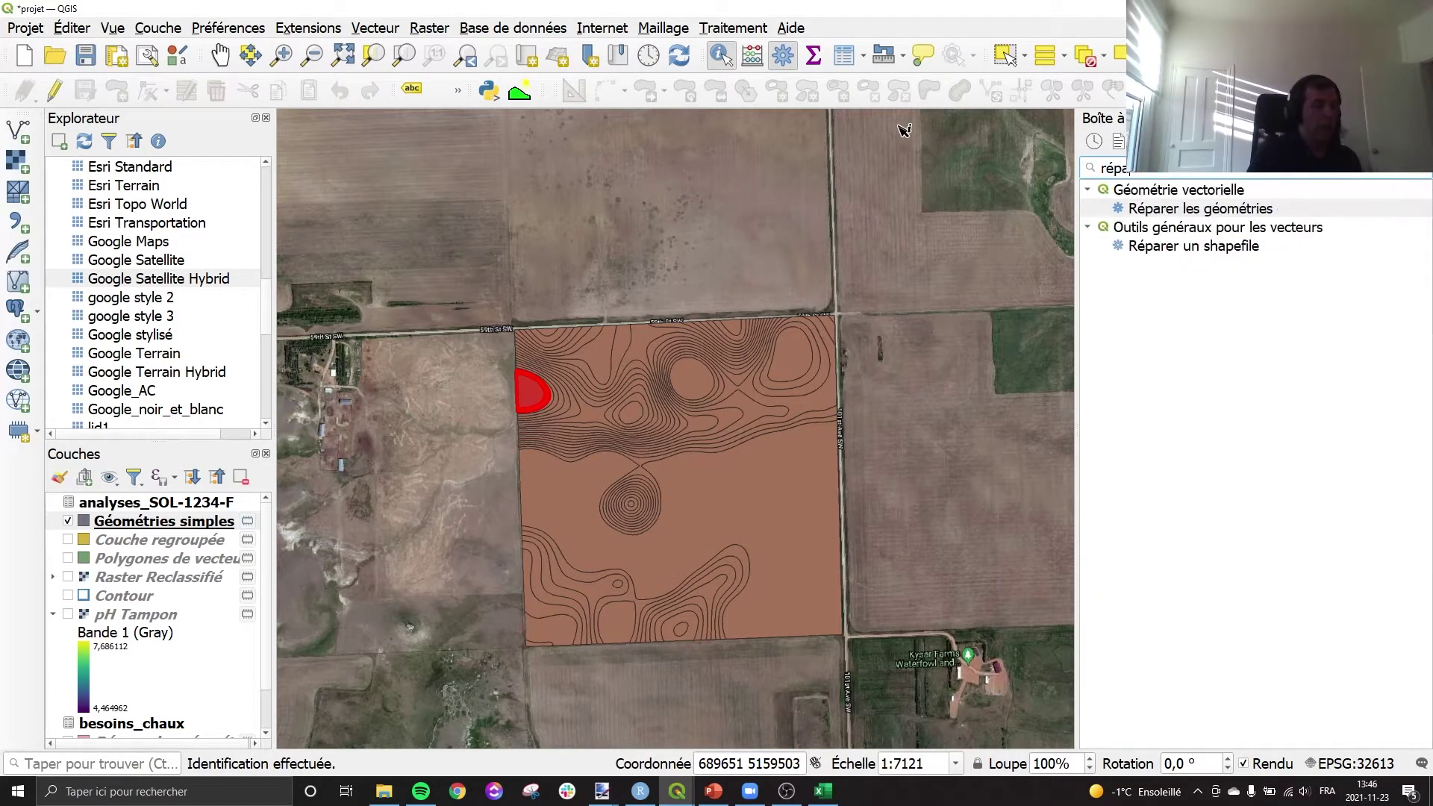
click(1207, 210)
double_click(1208, 211)
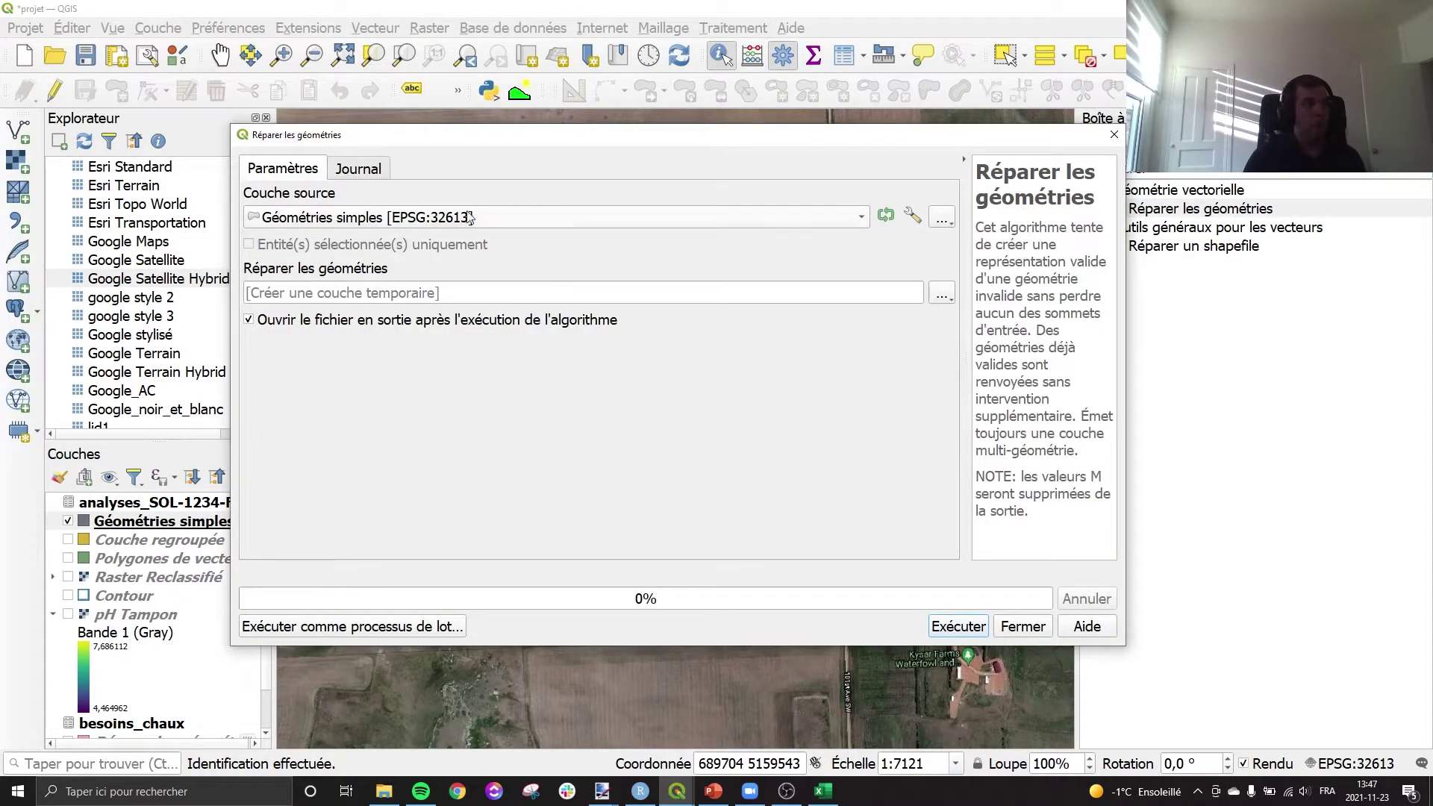
click(958, 626)
click(157, 520)
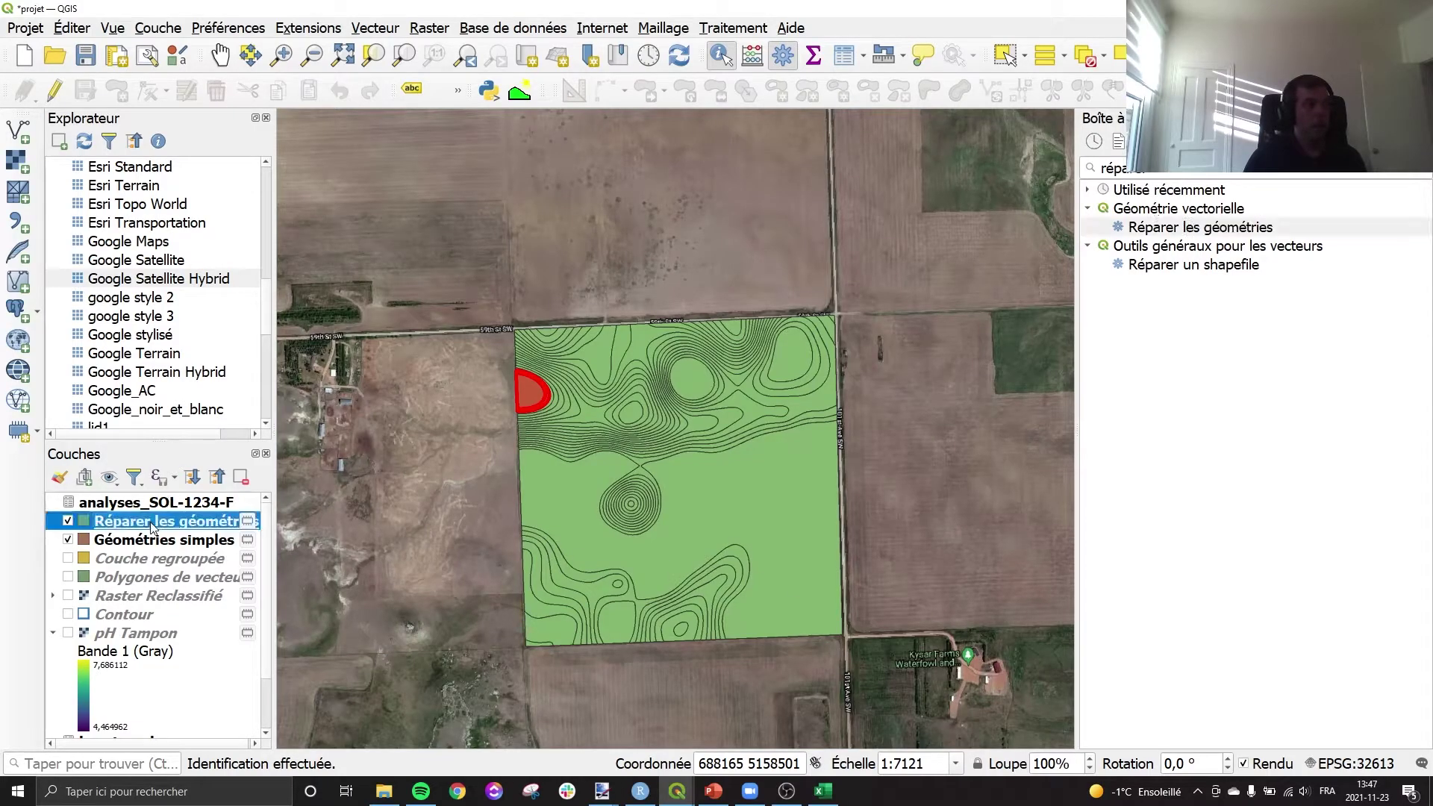
click(68, 539)
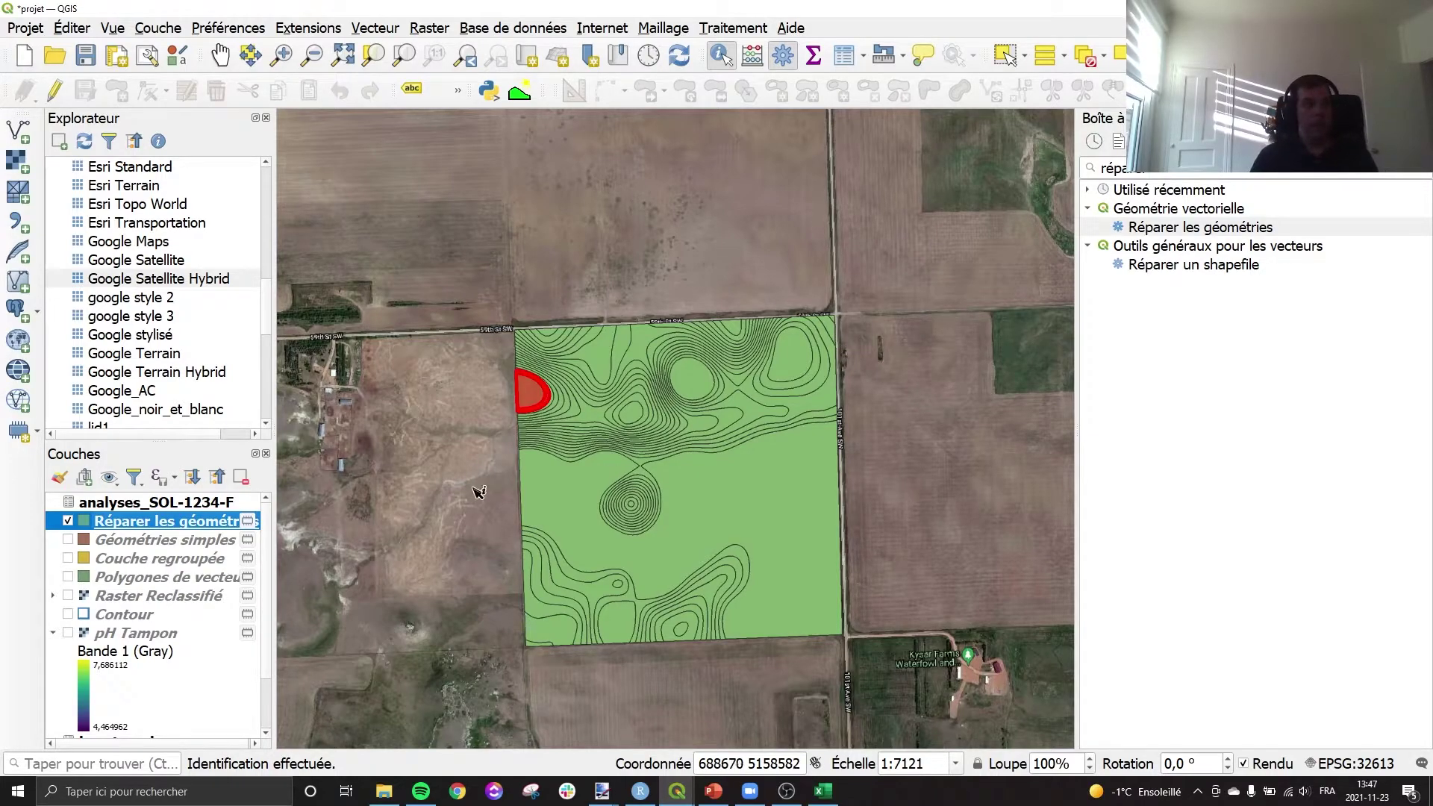
Export the repaired layer to the desktop as the ESRI Shapefile prescription_chaux.shp in EPSG:4326 - WGS 84
right_click(180, 520)
mouse_move(249, 453)
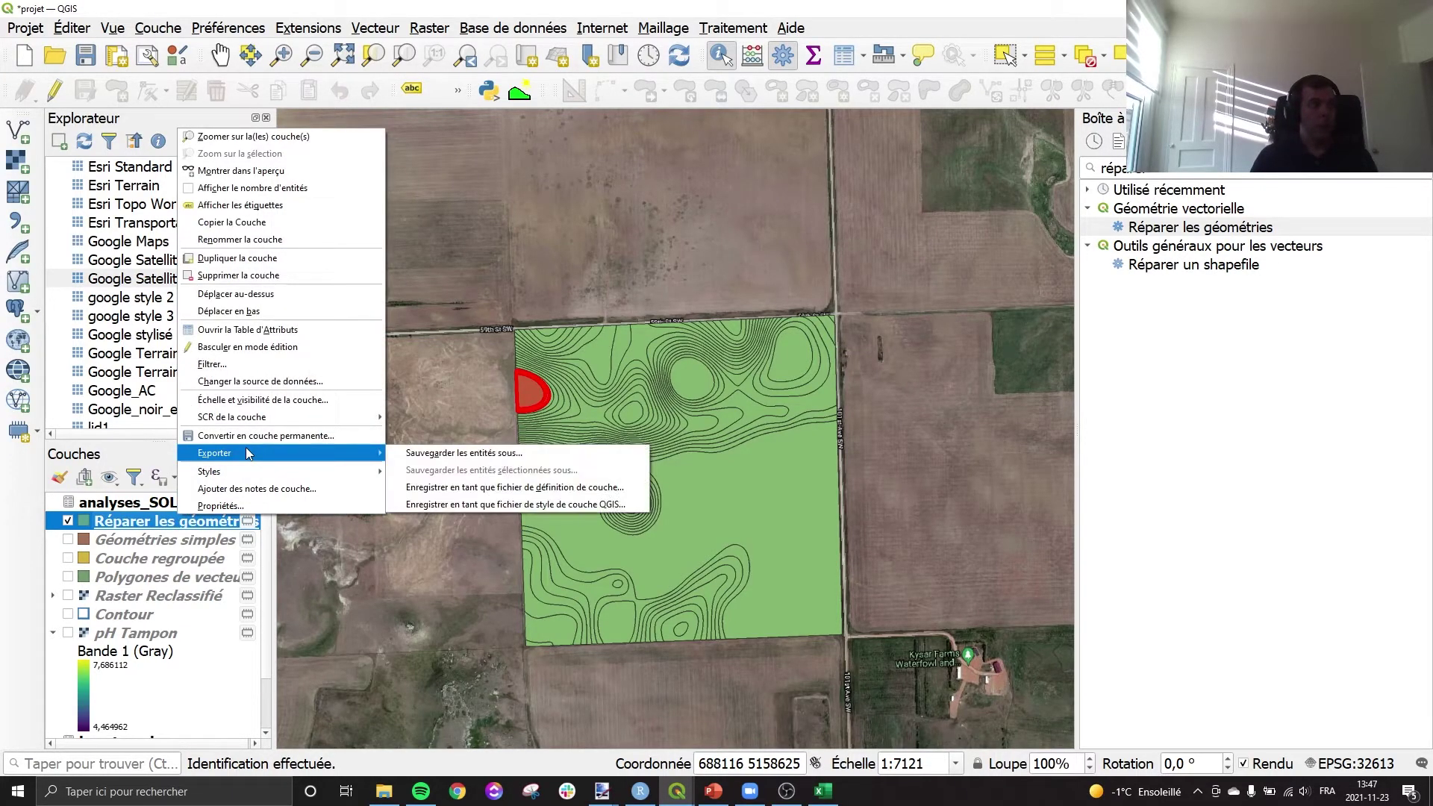
click(442, 453)
click(955, 215)
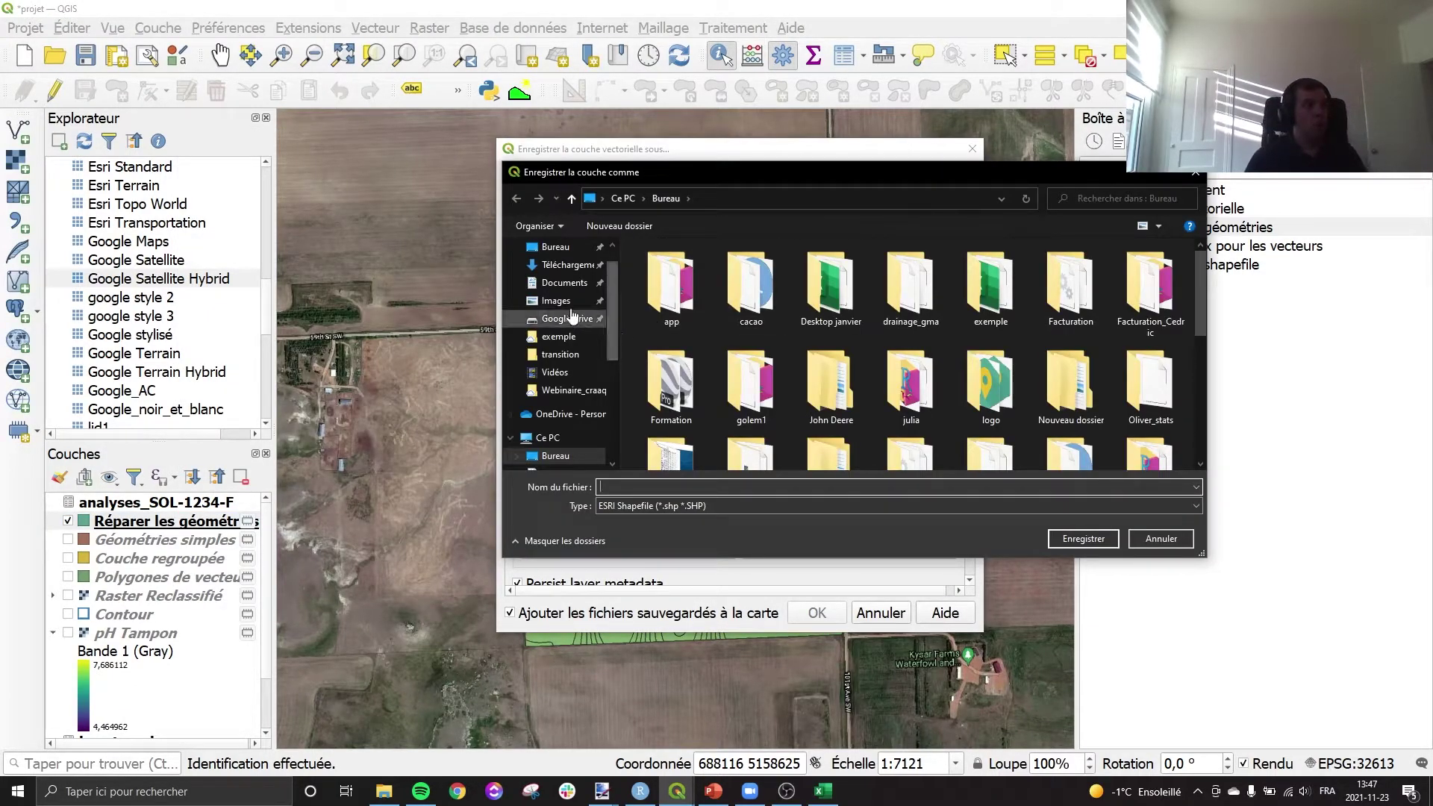
text(prescr)
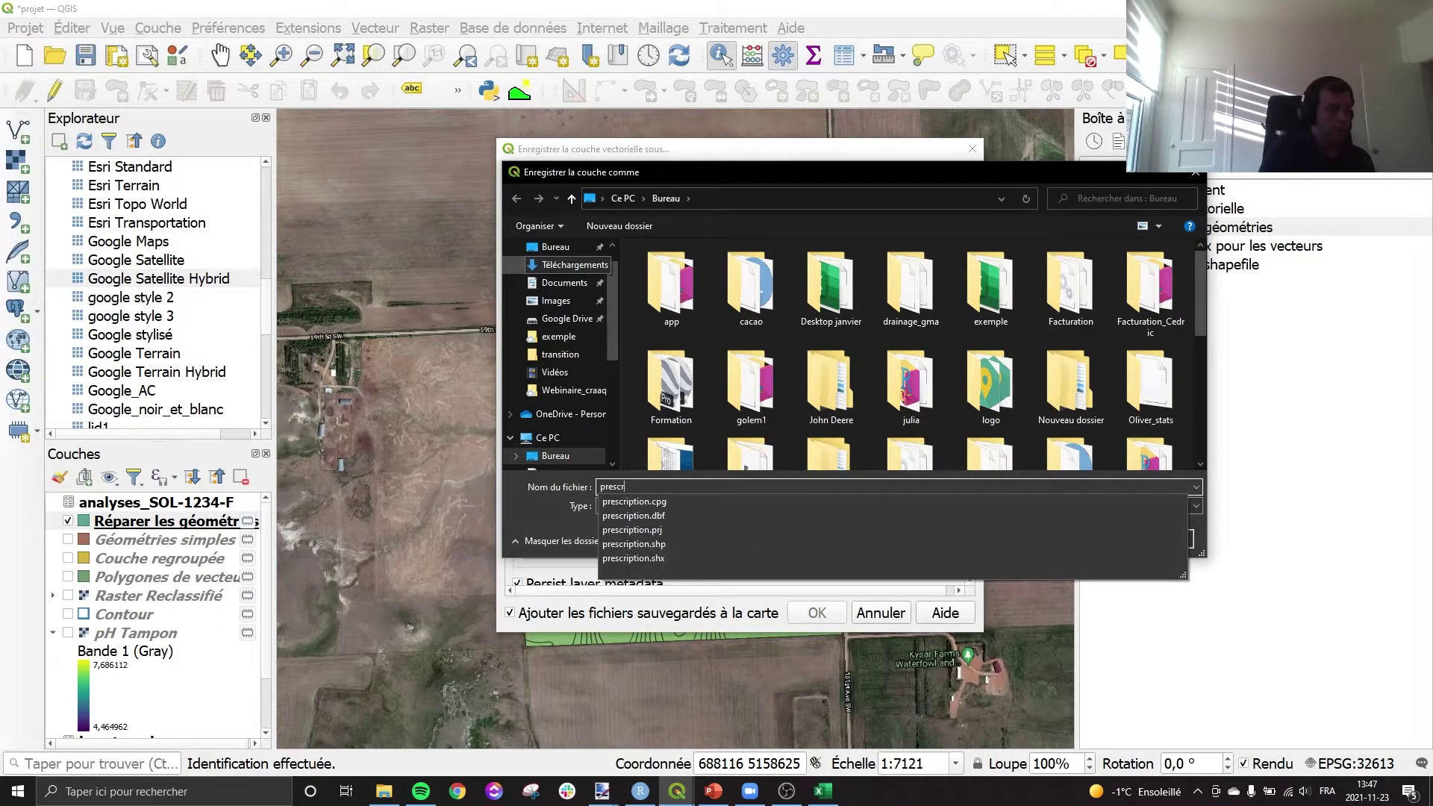
text(iption_cha)
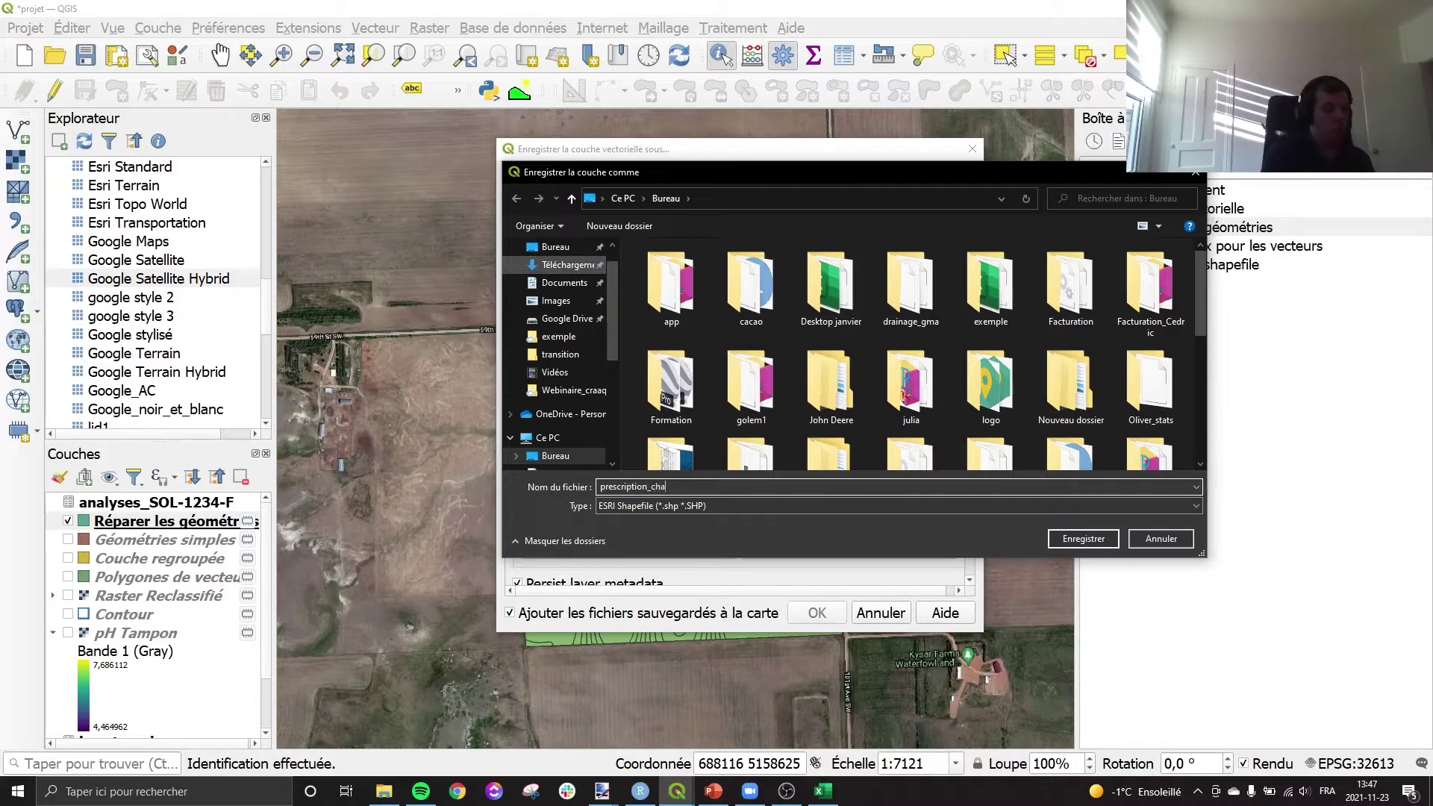
key(Return)
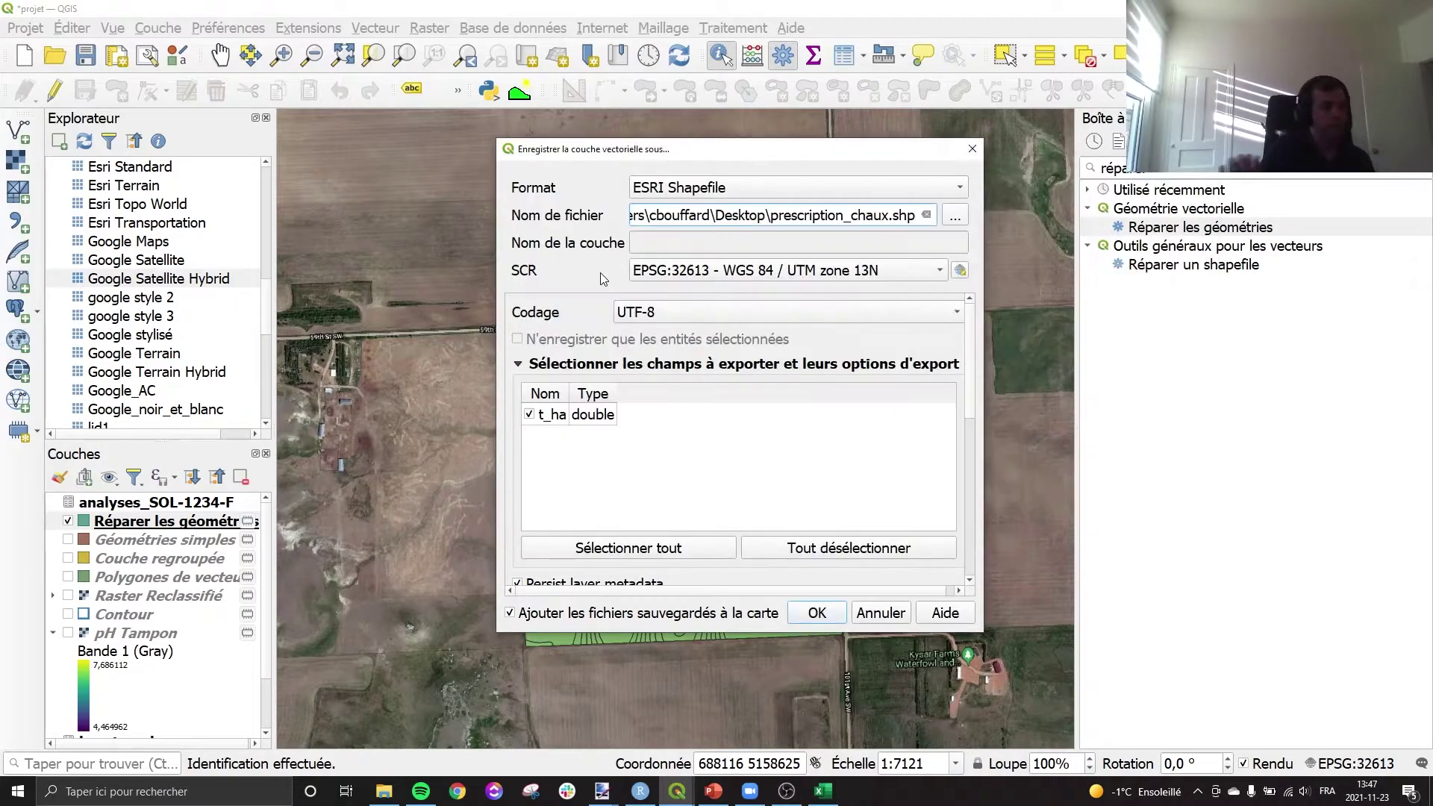
click(659, 276)
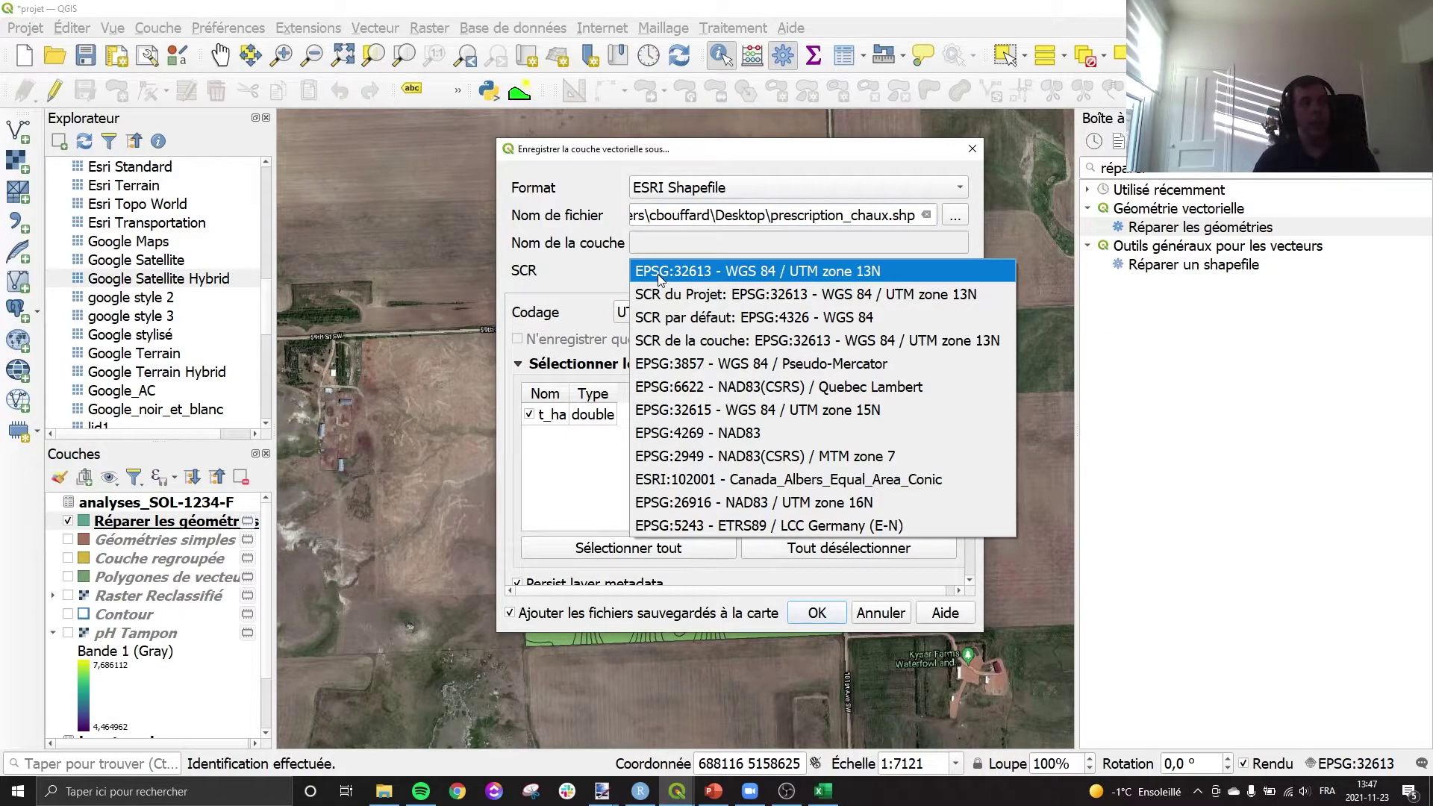
click(677, 319)
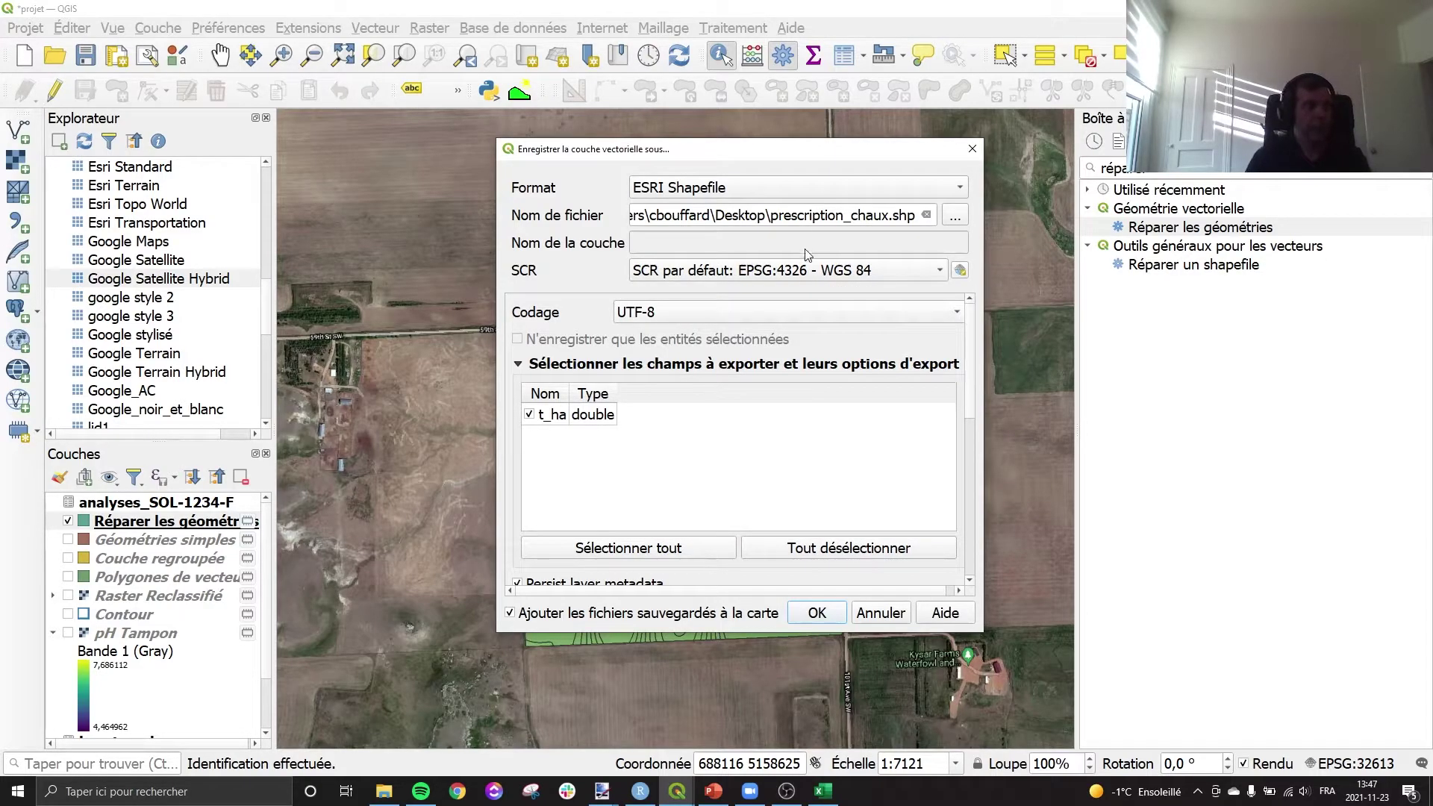
click(814, 613)
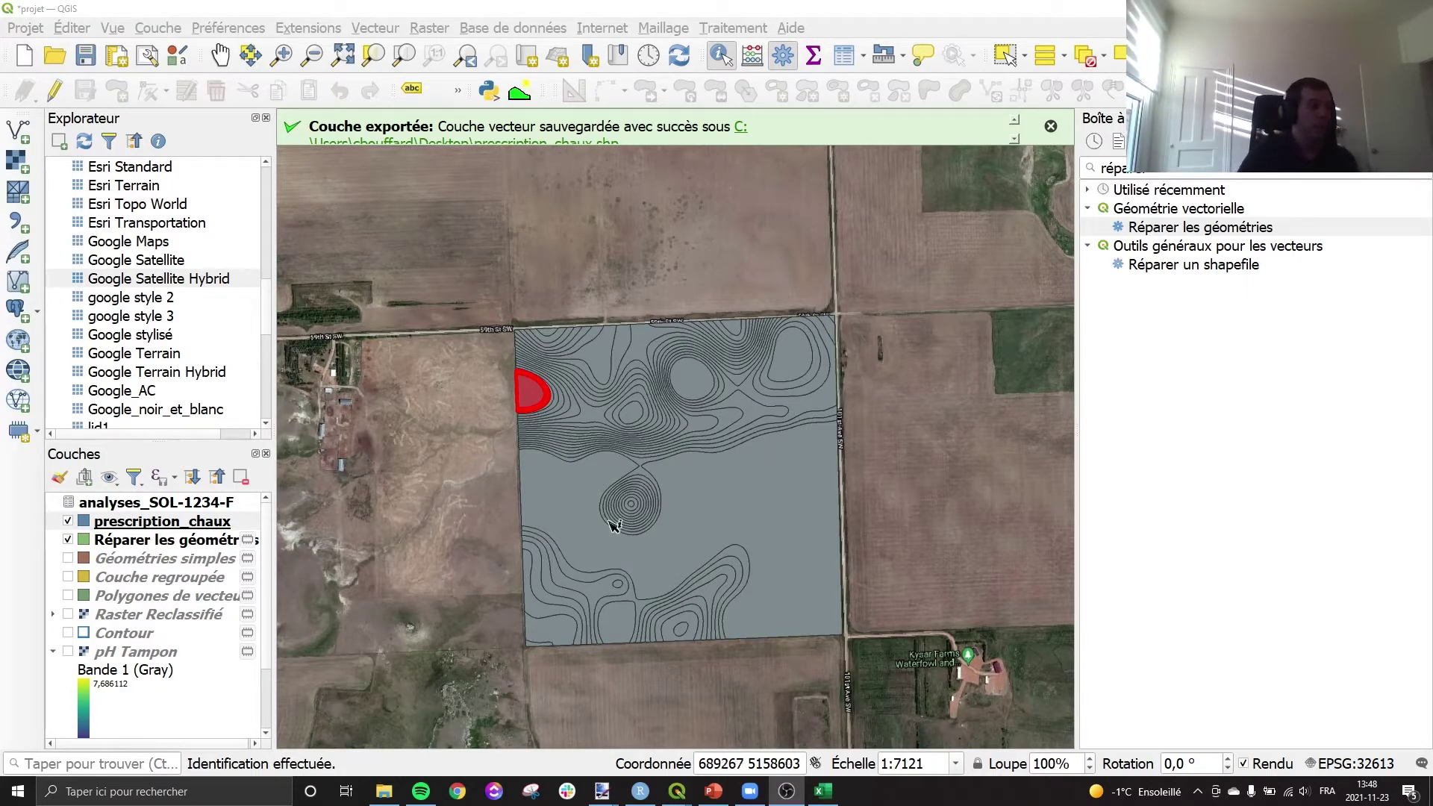
Launch the SMS Basic application
click(10, 798)
text(sms)
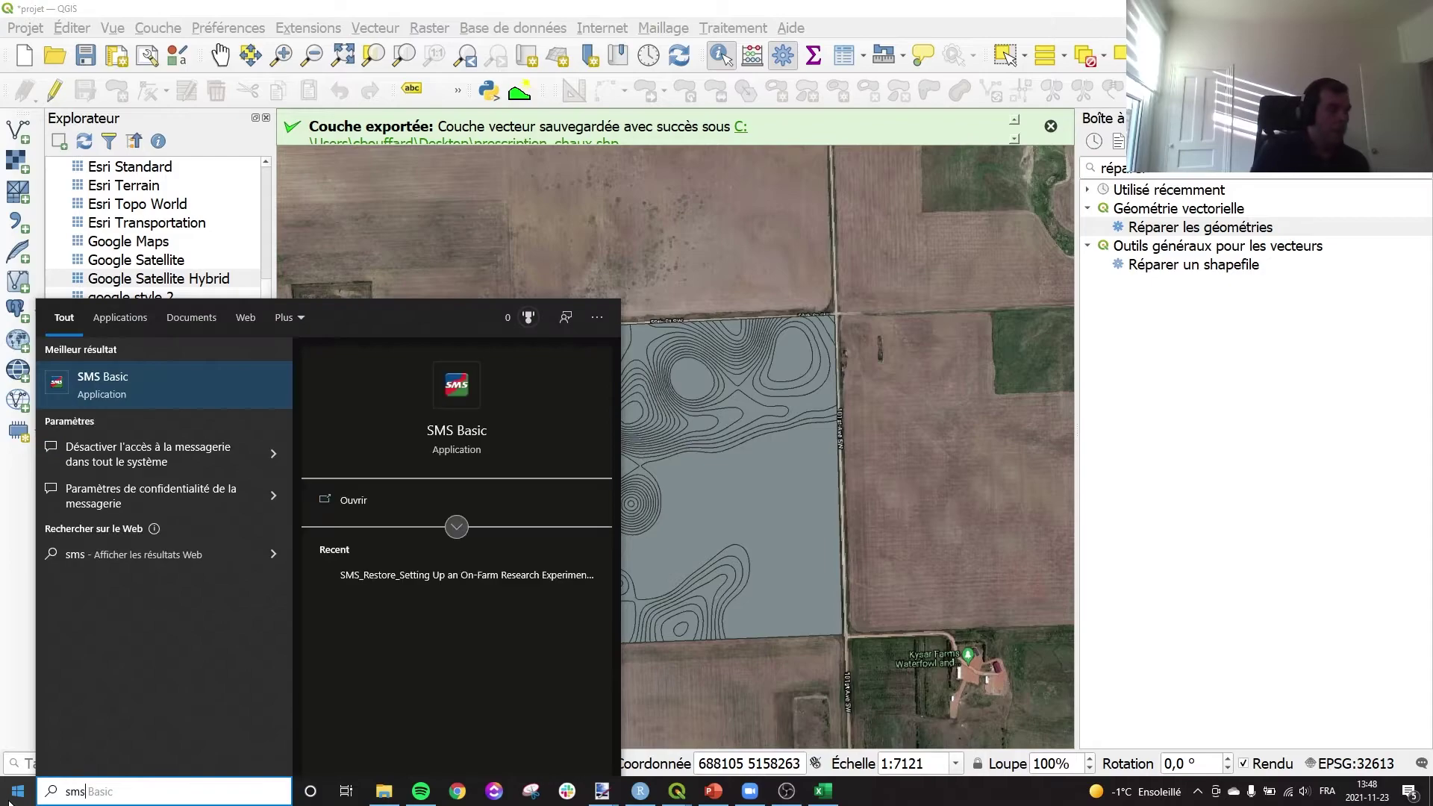
key(Return)
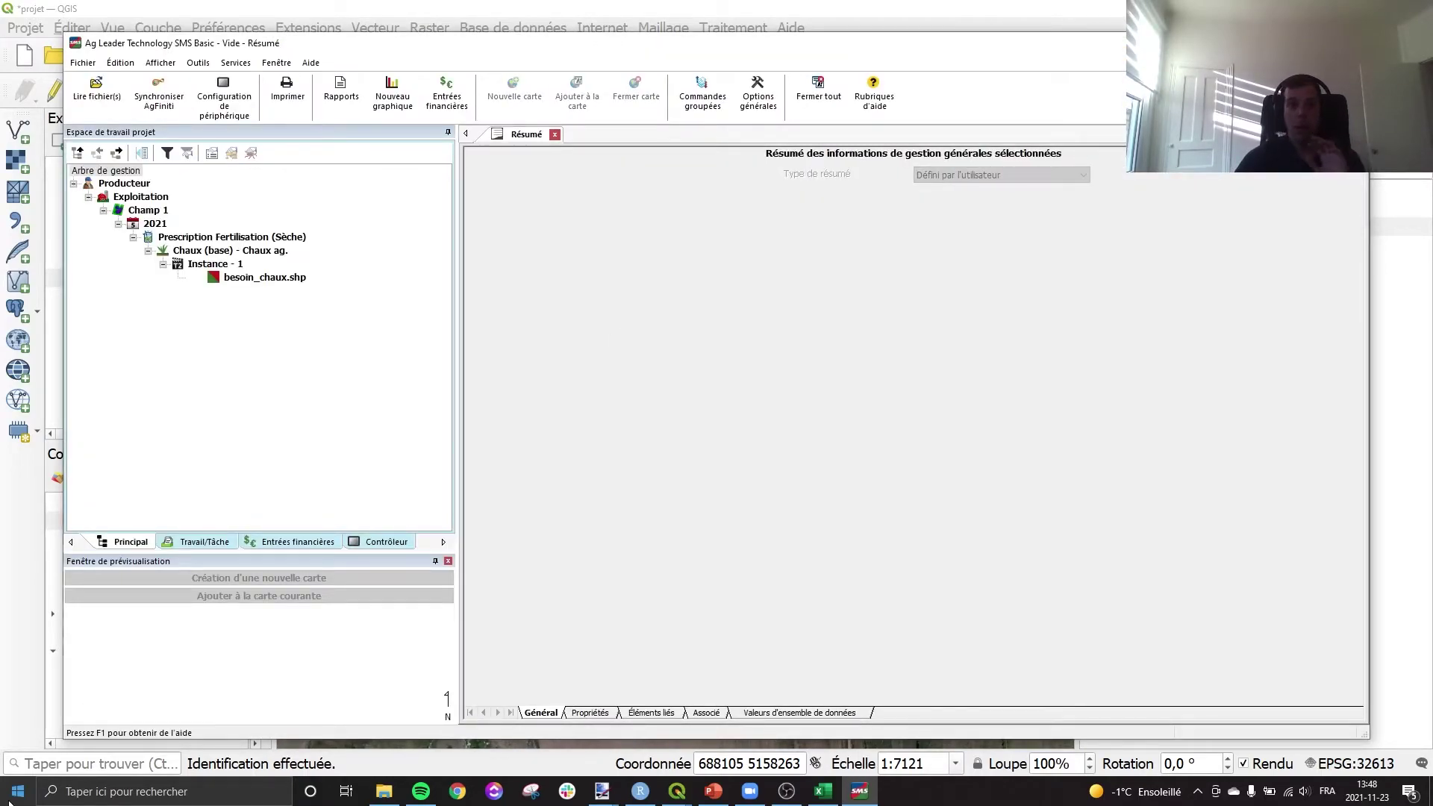
Delete the whole Producteur branch from the management tree, including its besoin_chaux.shp prescription
right_click(116, 183)
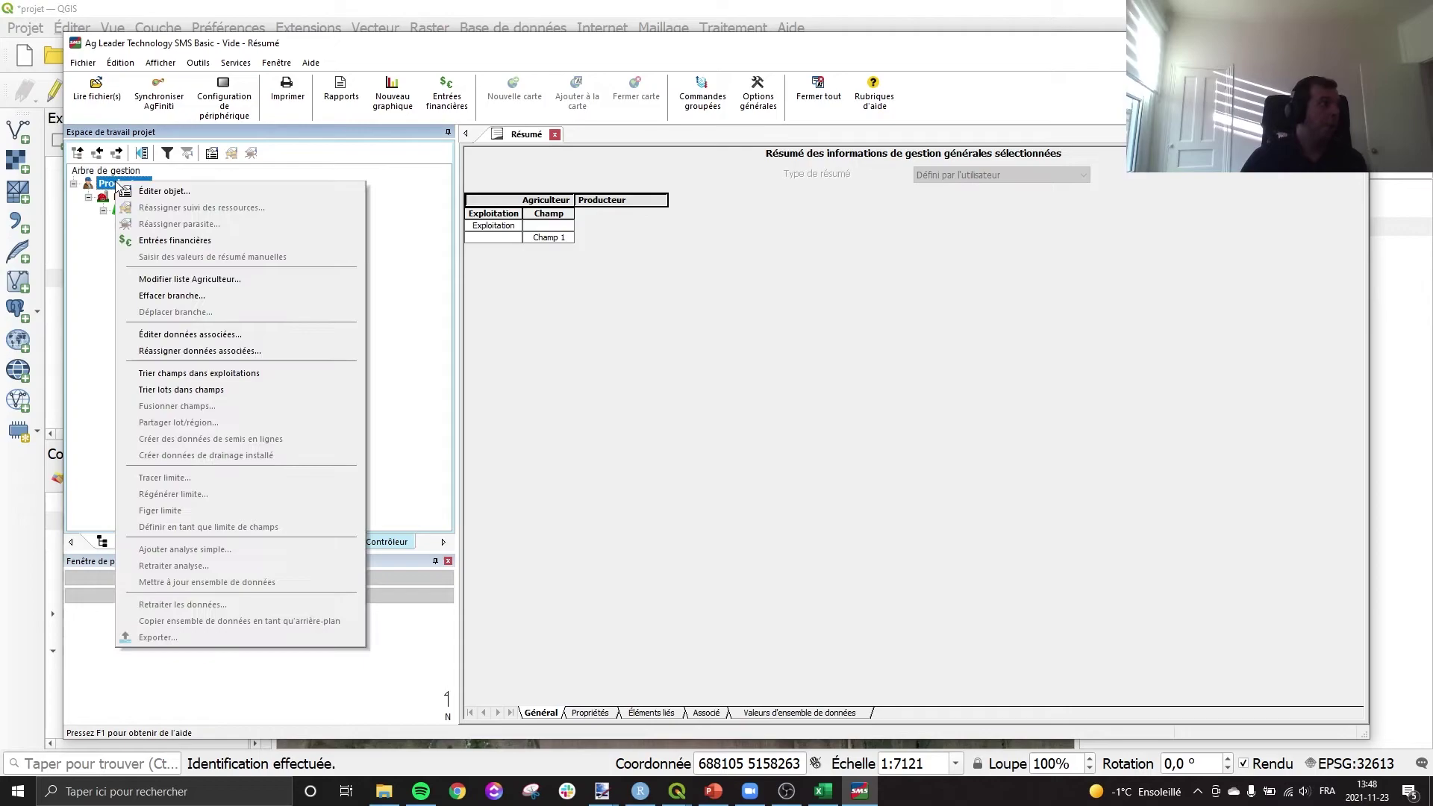
click(170, 295)
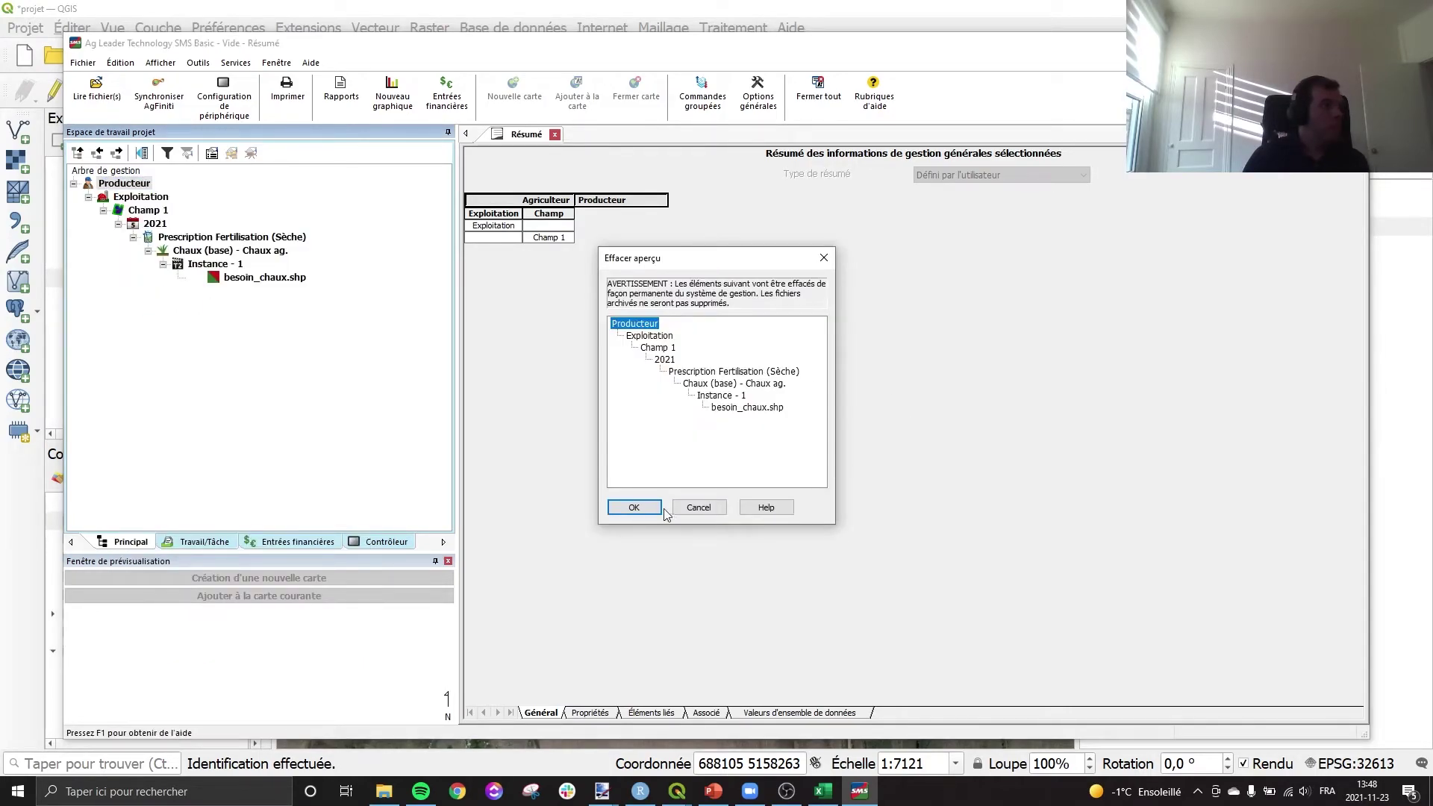
click(640, 512)
Start a generic Shape file import and load prescription_chaux.shp from the desktop
click(95, 88)
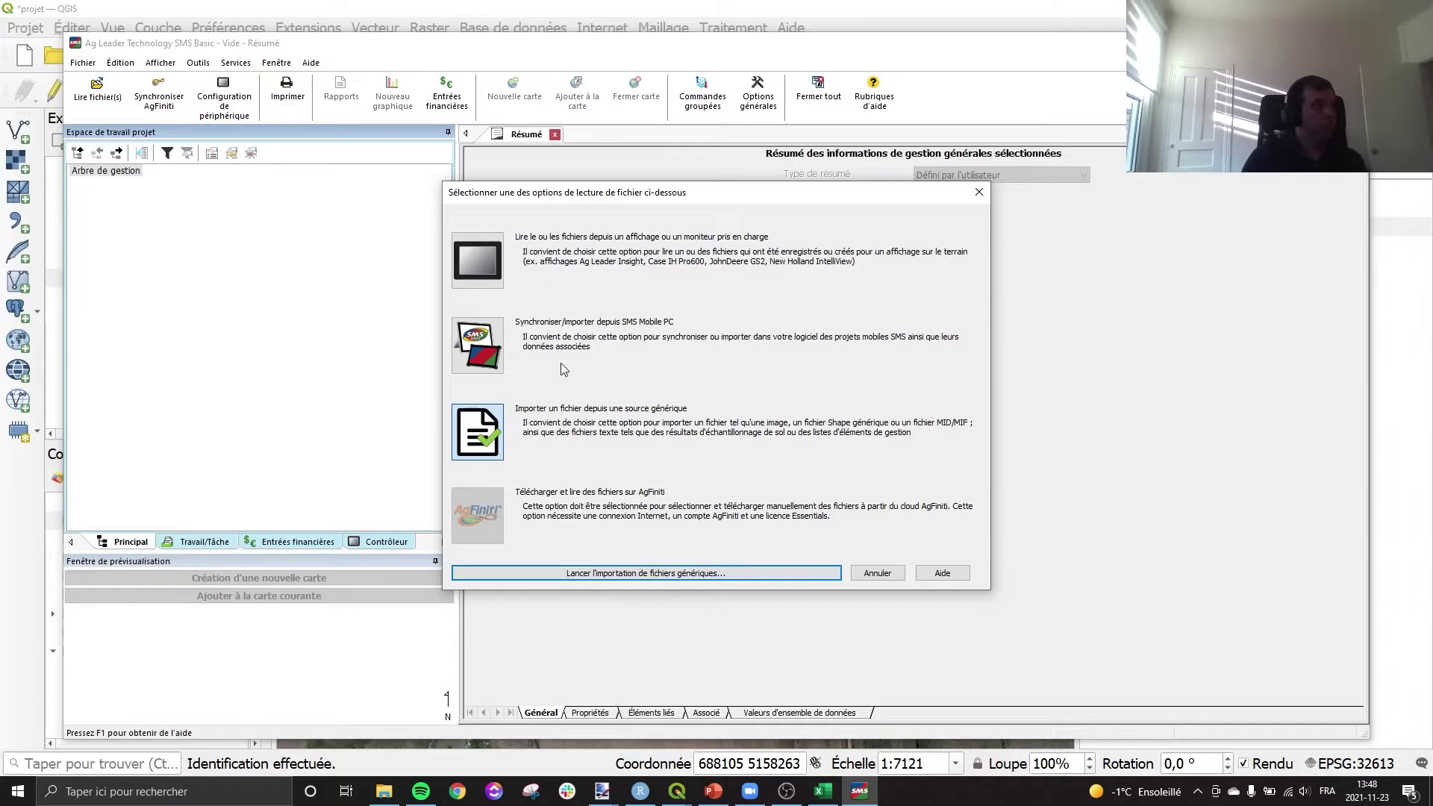
click(875, 572)
click(88, 96)
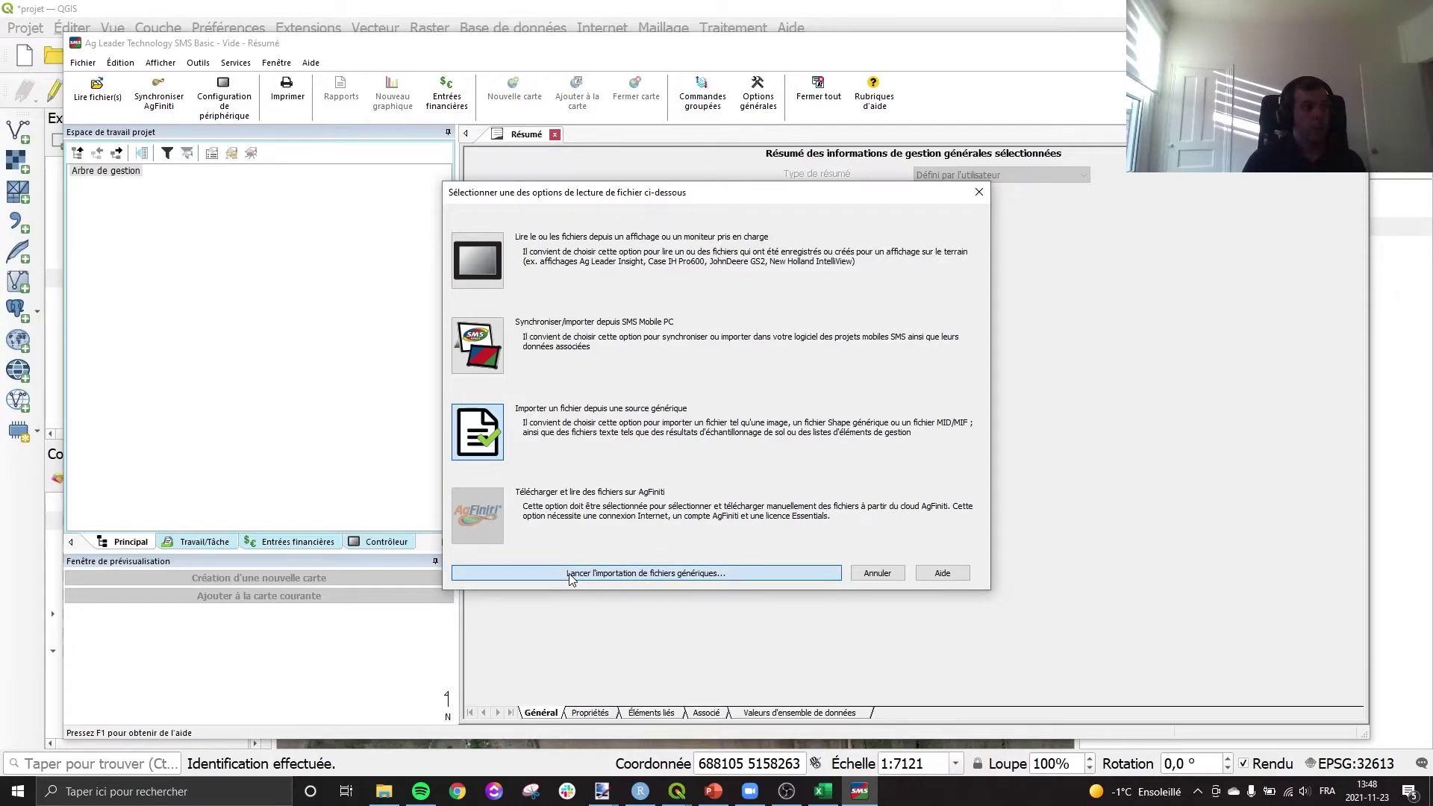
click(571, 574)
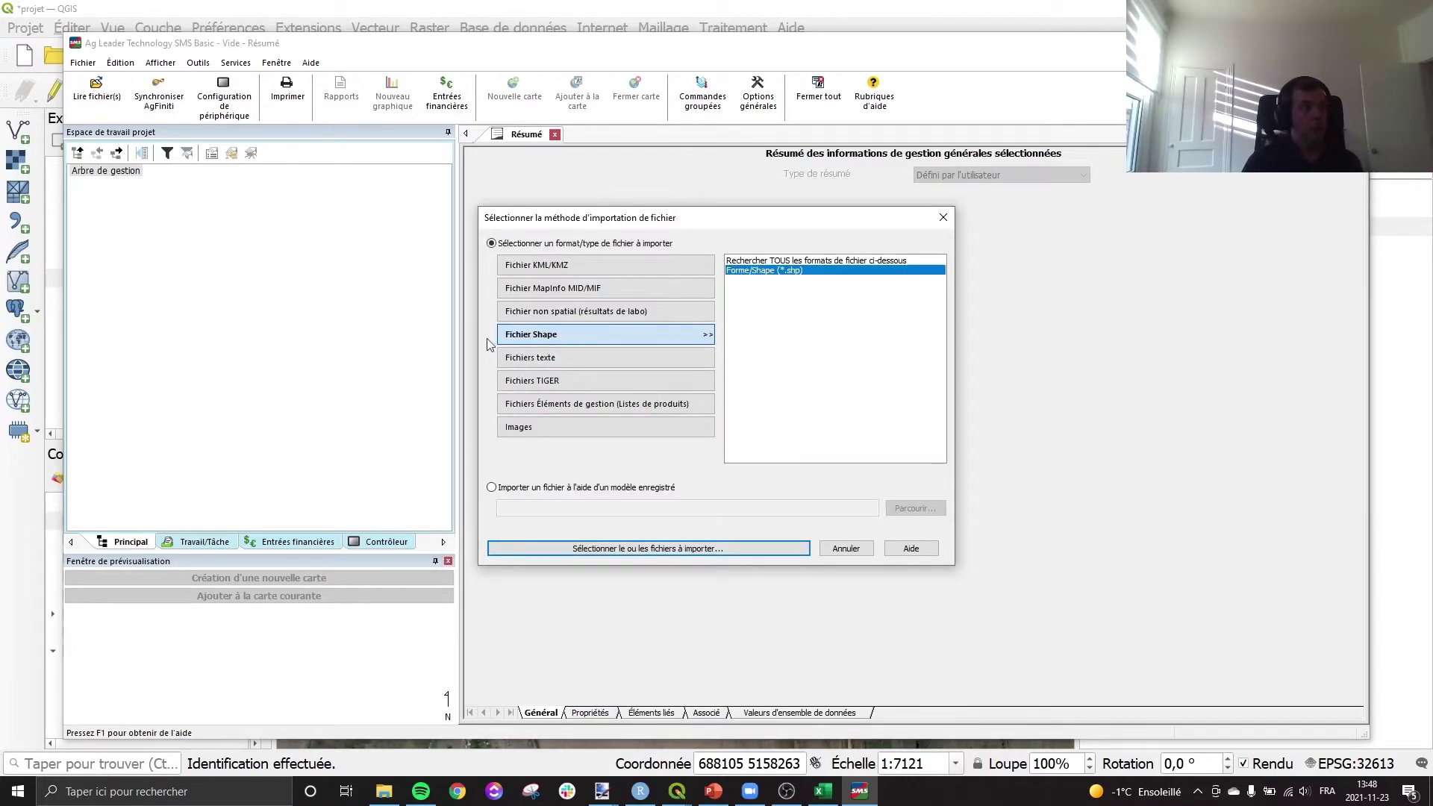
click(677, 550)
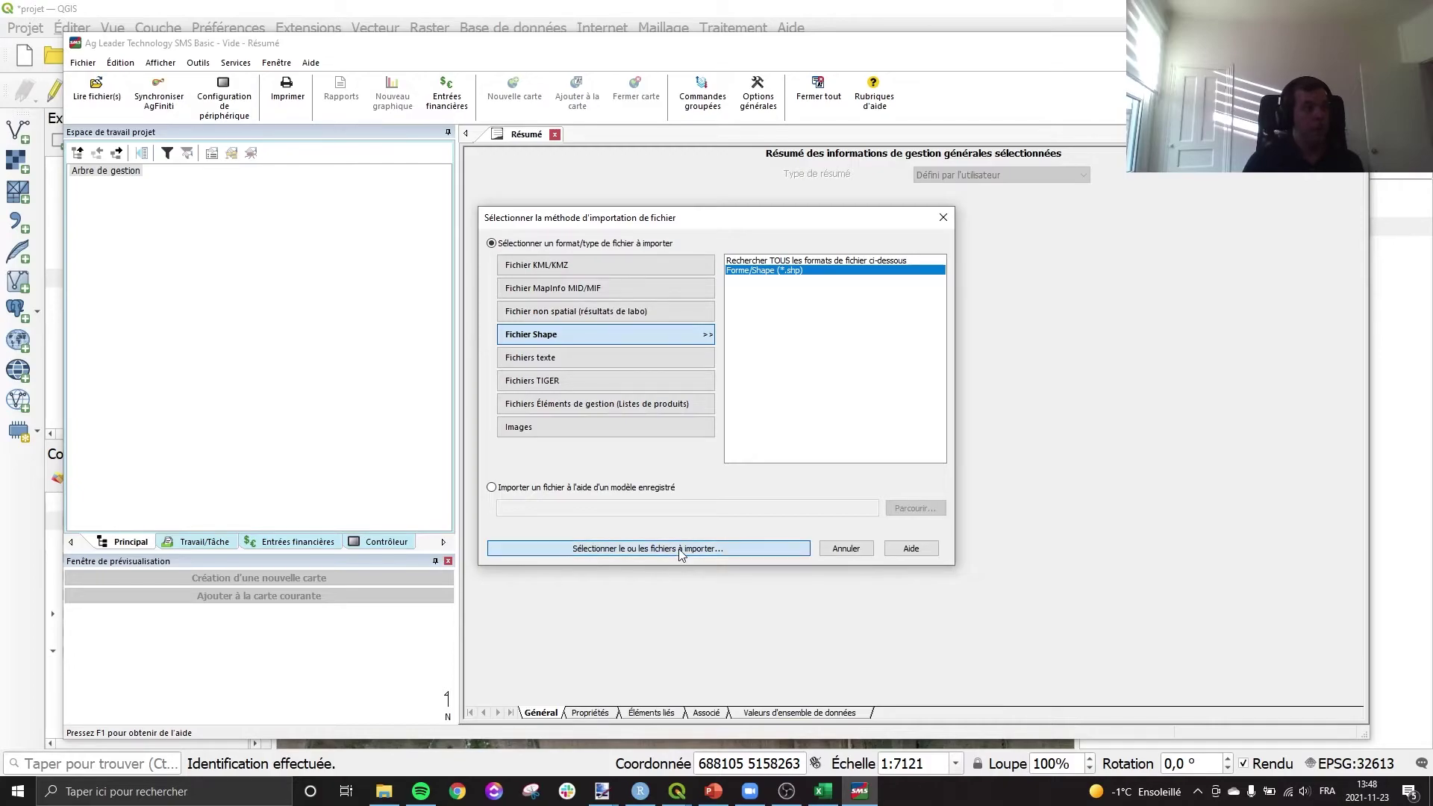
click(552, 312)
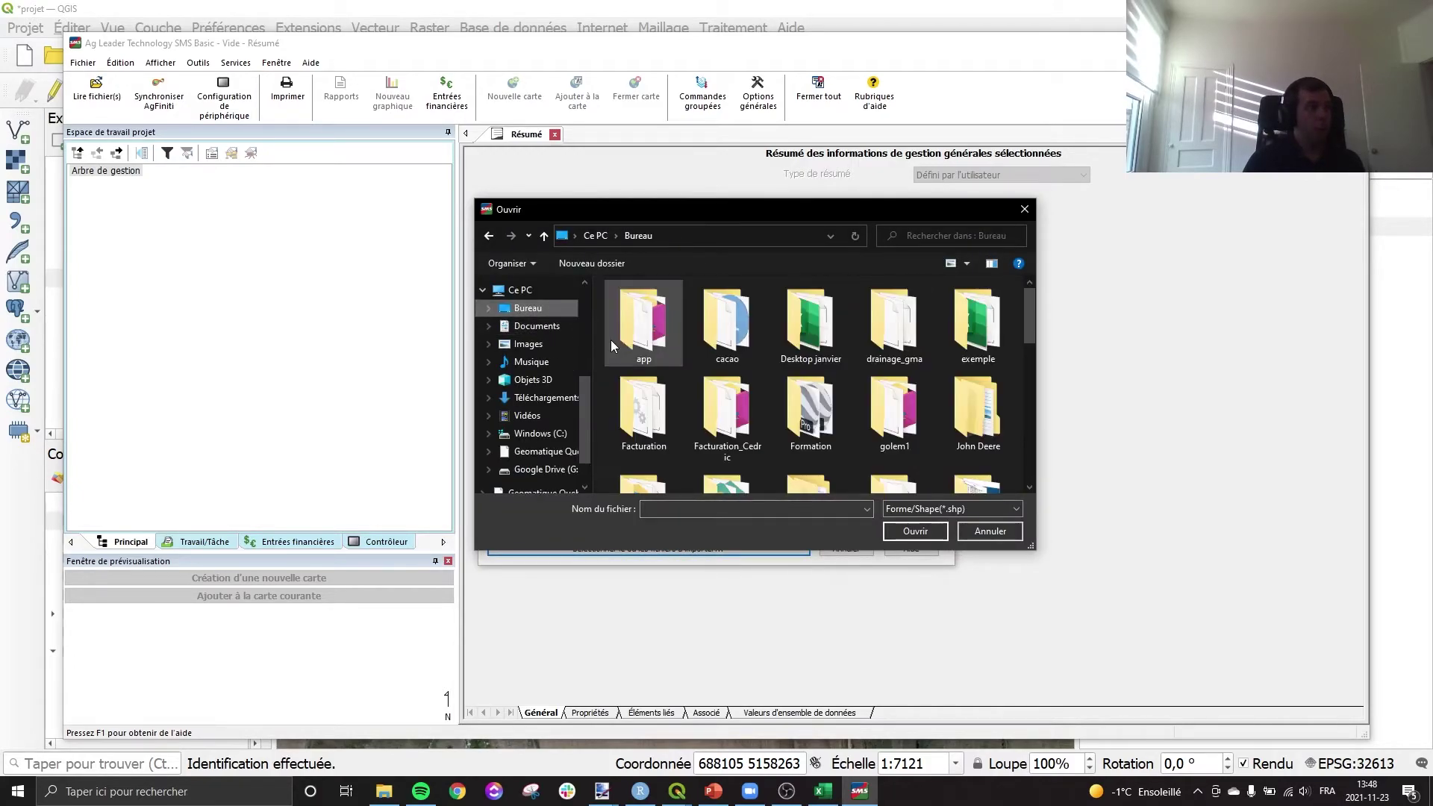
key(p)
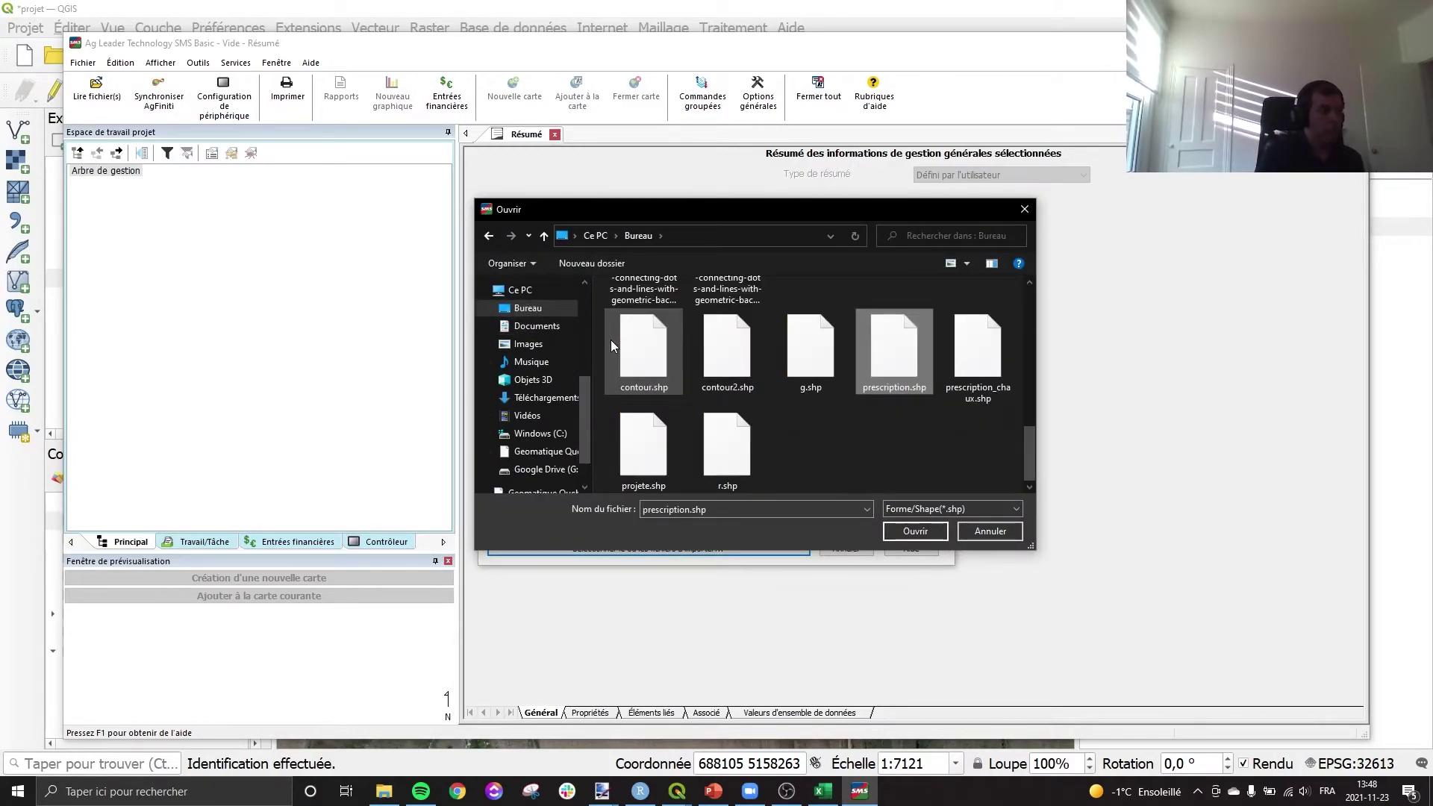
key(Right)
key(Return)
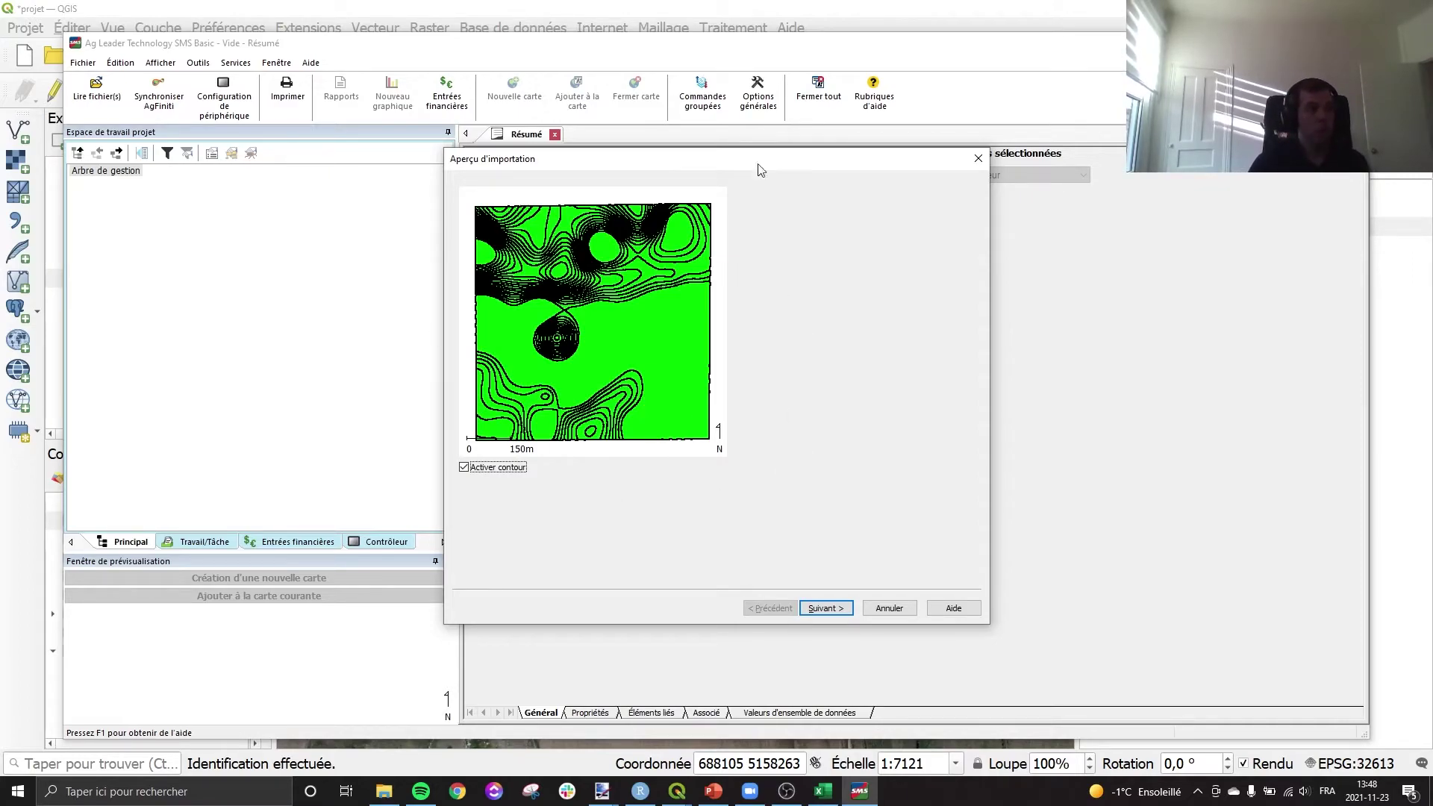
Accept the import preview and set the imported data type to Prescription Fertilisation (Sèche)
click(841, 608)
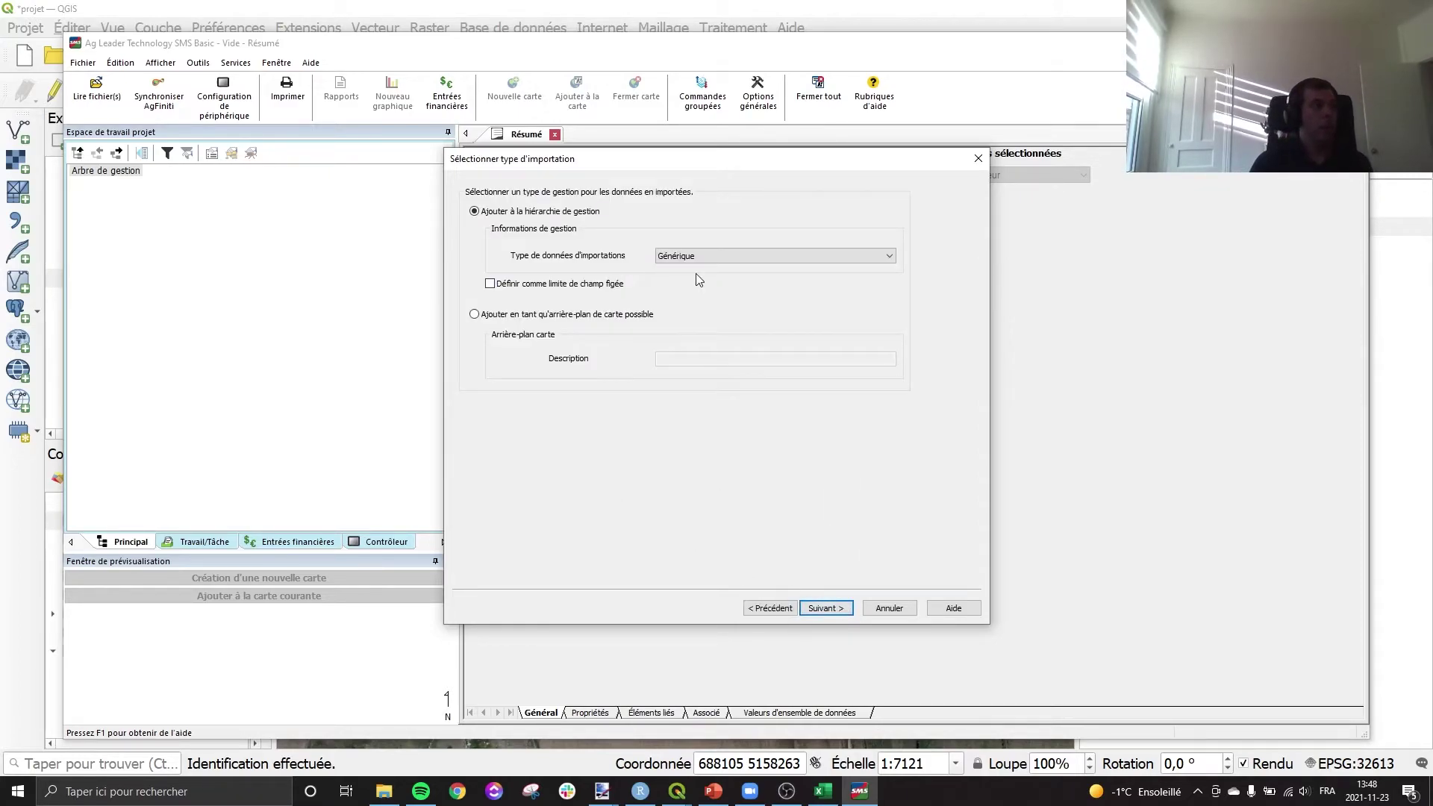
click(715, 256)
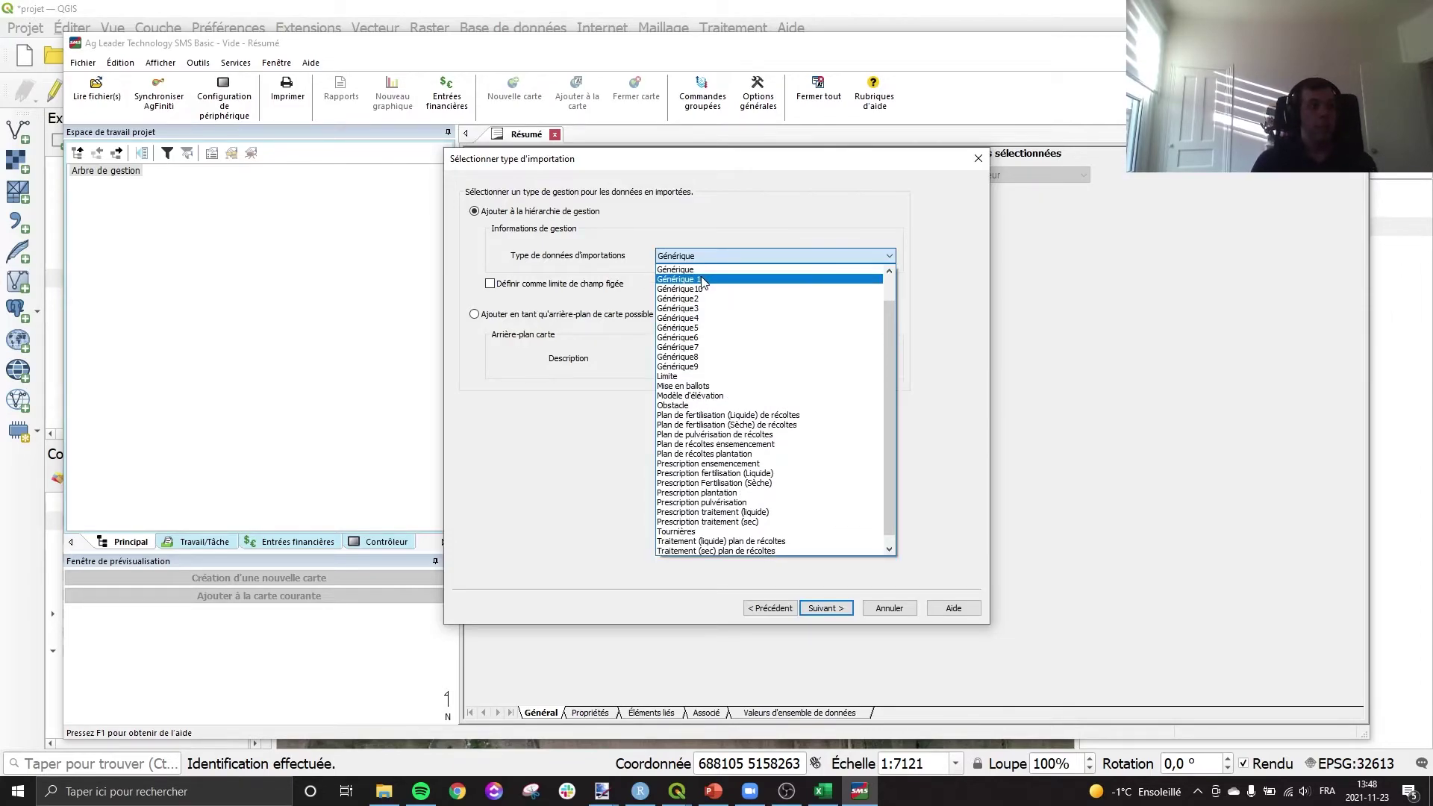
click(739, 482)
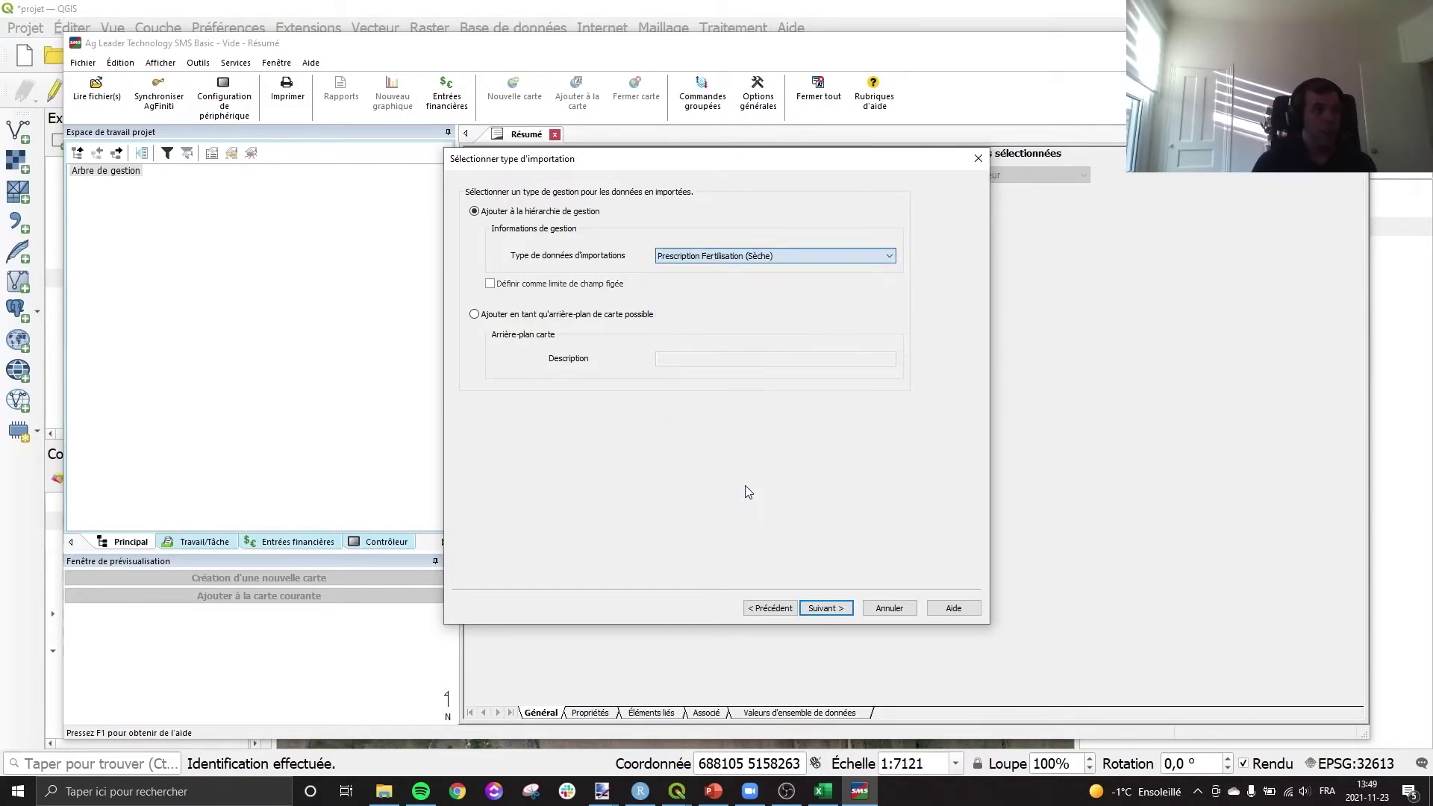
click(825, 608)
Assign the t_ha column to Taux cible (masse) with t/ha as its unit
click(713, 229)
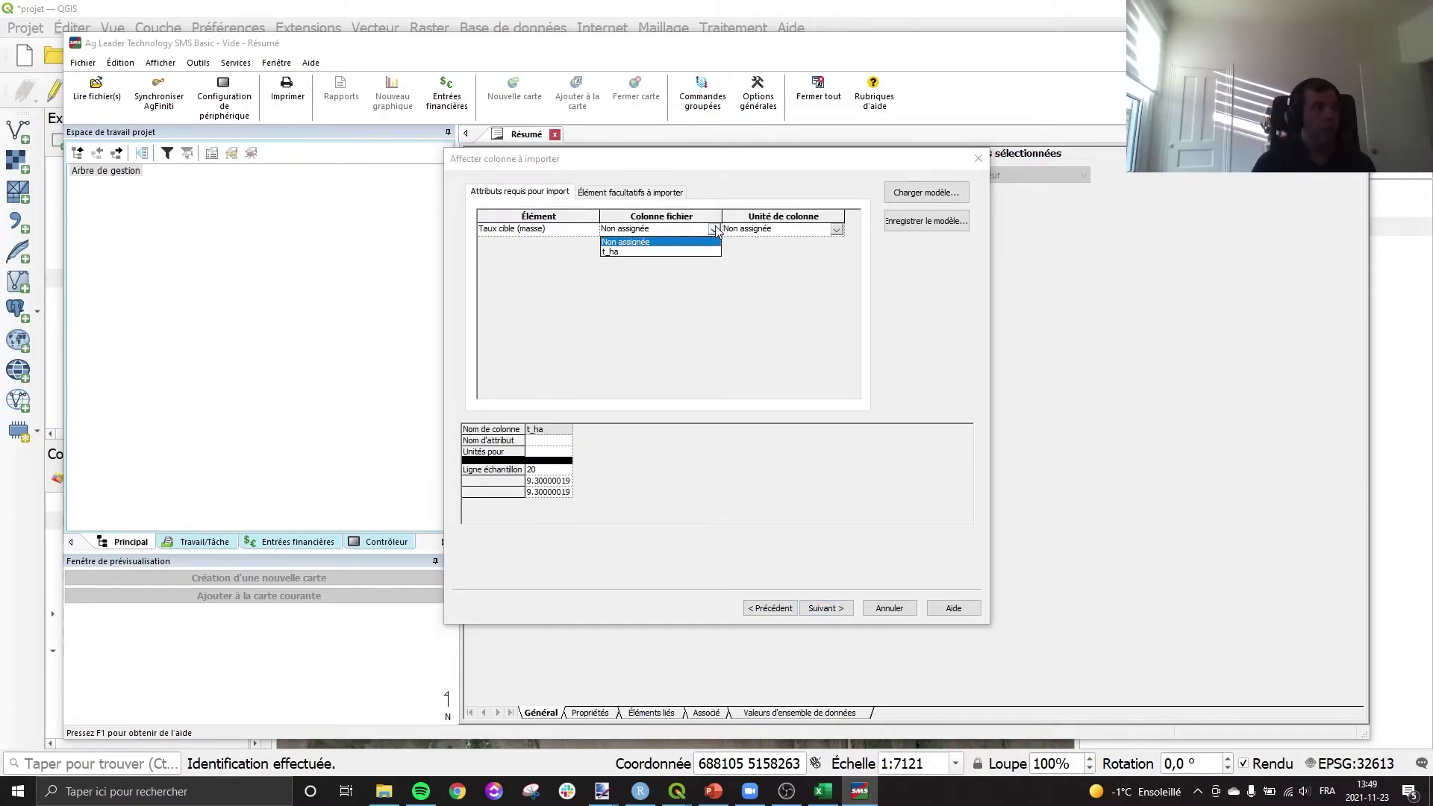
click(684, 251)
click(835, 230)
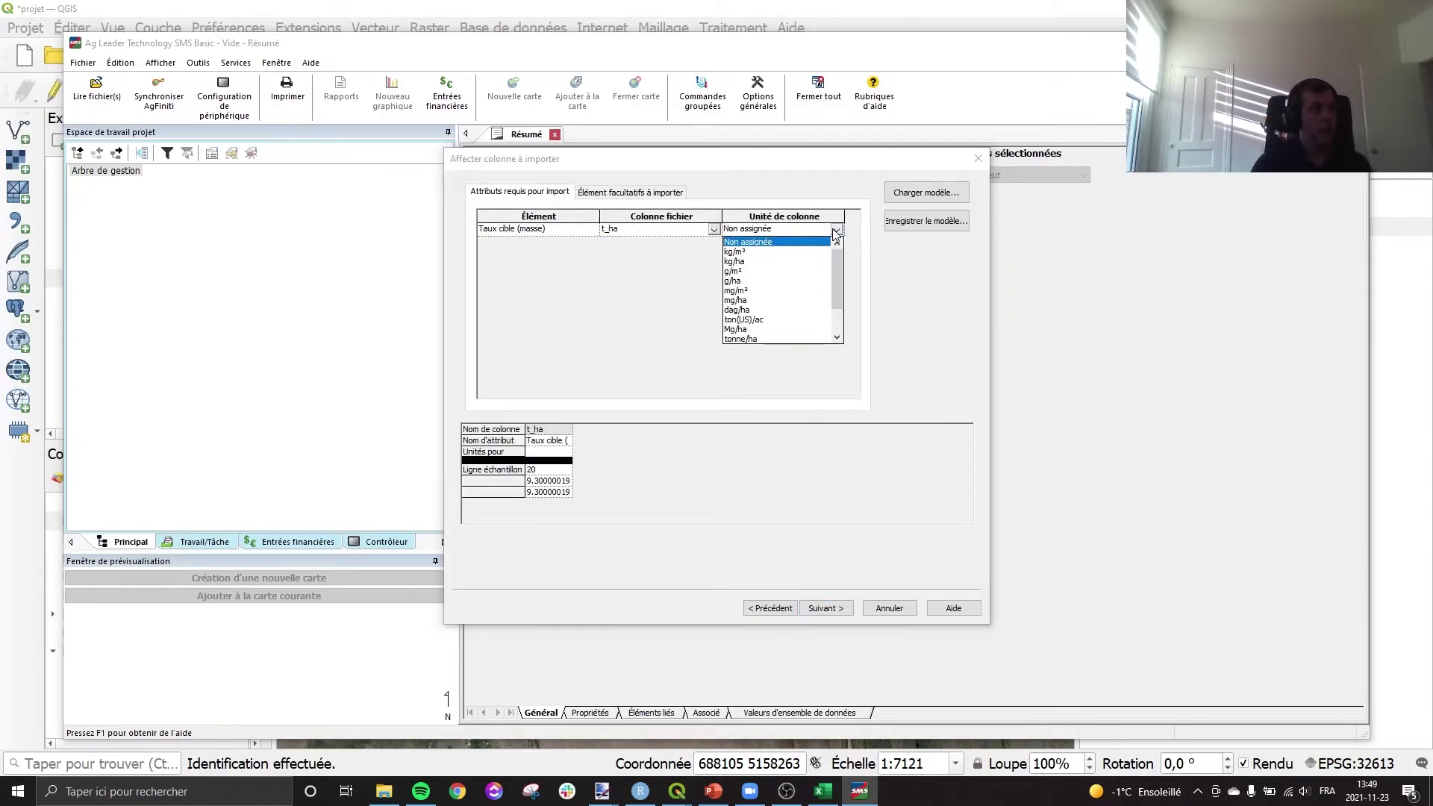
scroll(750, 310, down, 1)
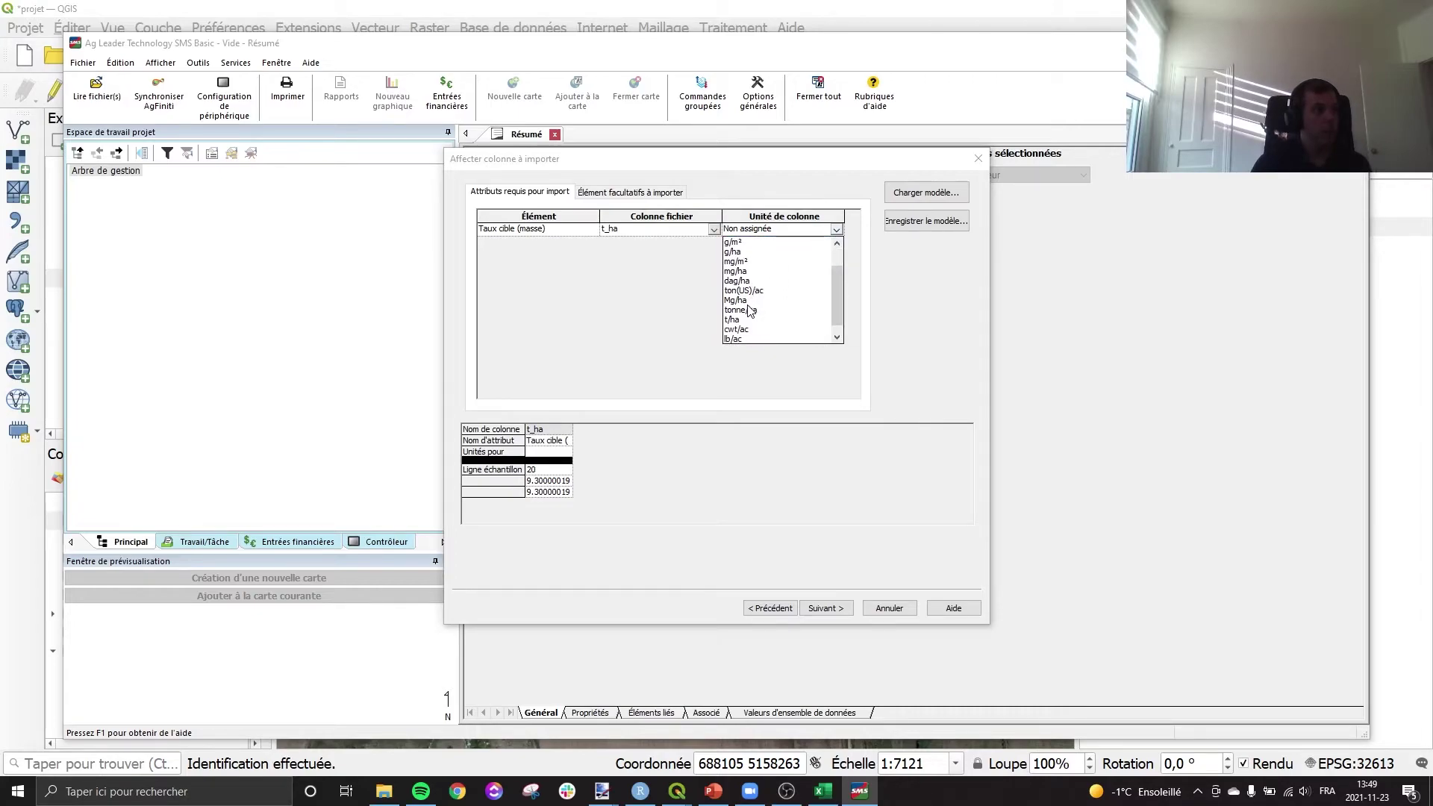
click(746, 319)
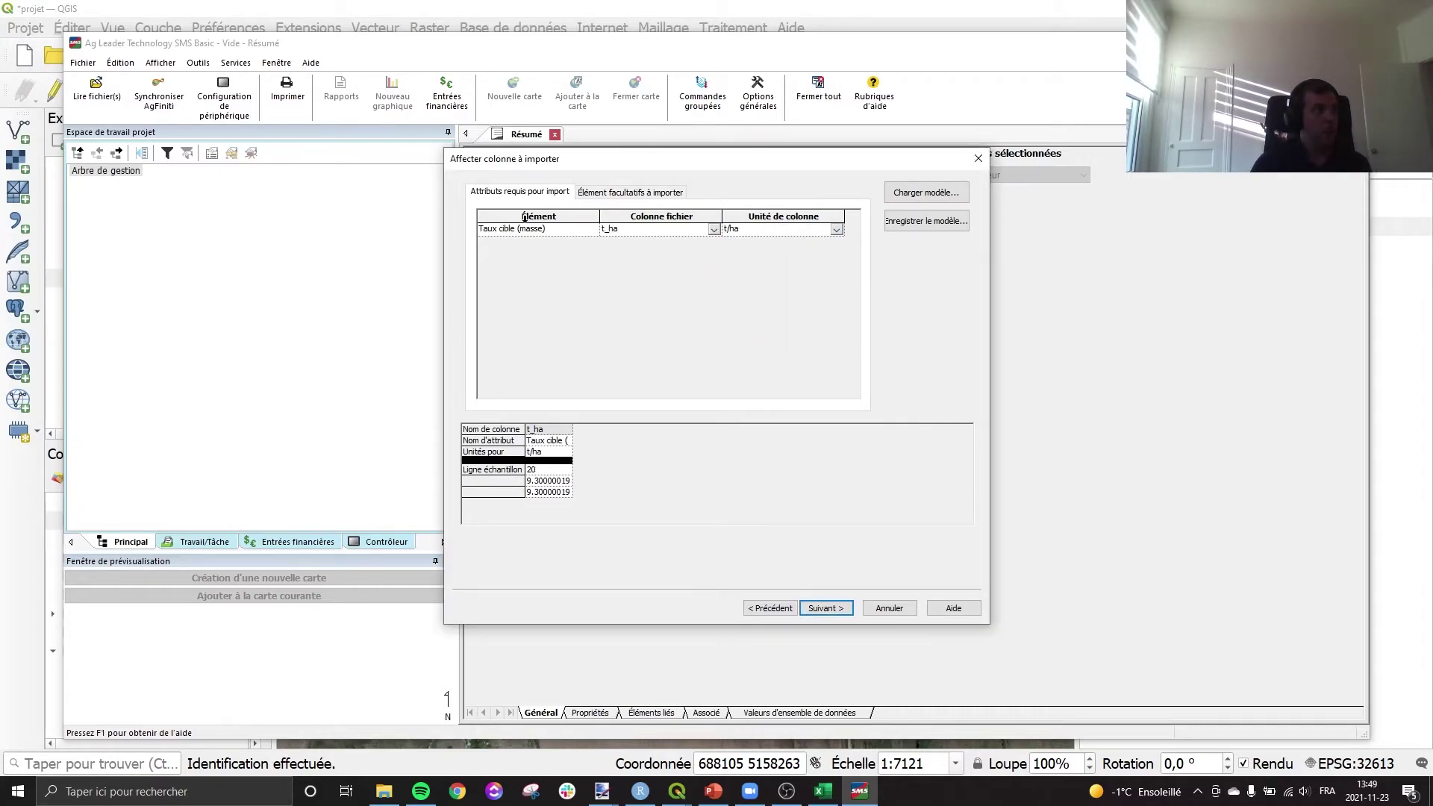
click(825, 608)
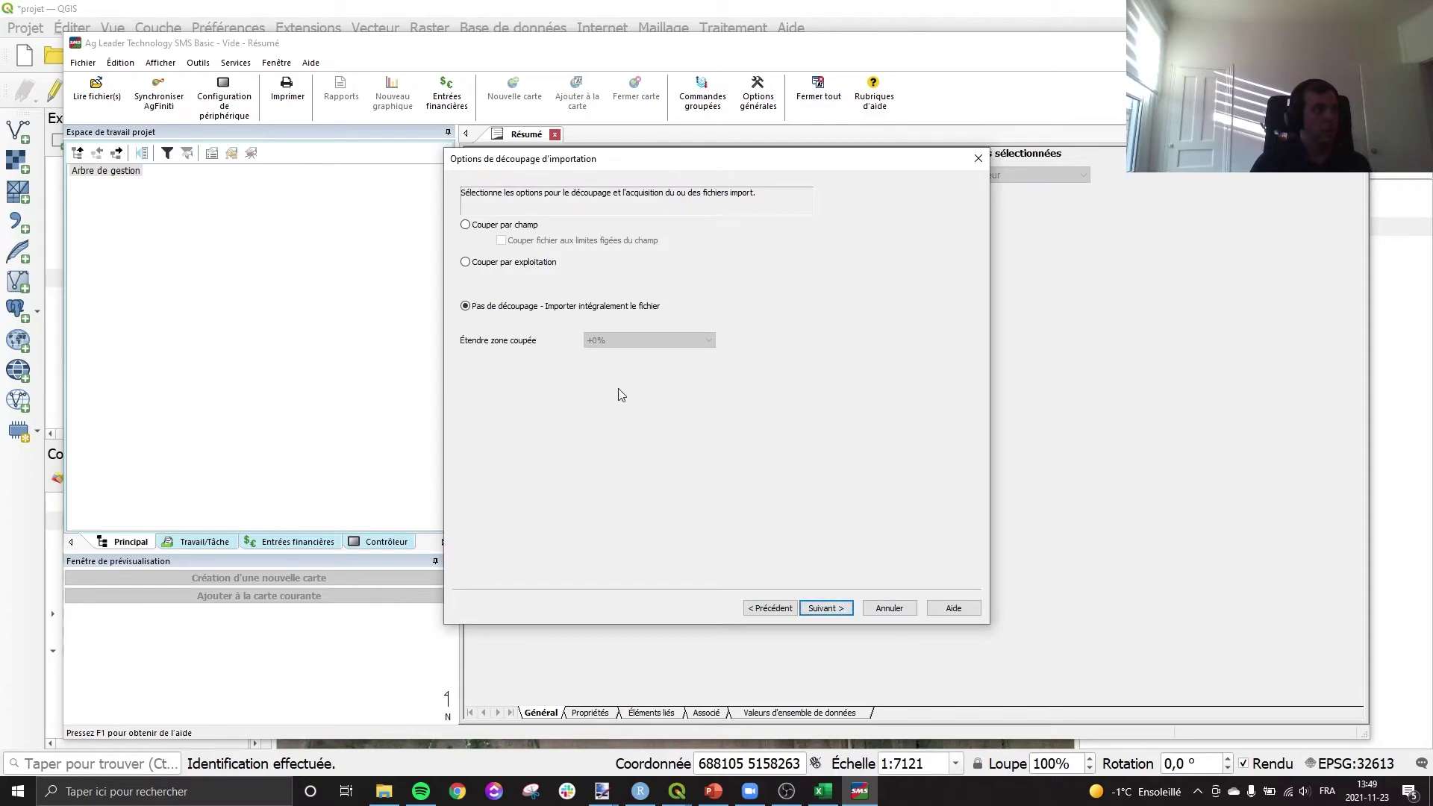
Finish the import without clipping into Producteur, Exploitation, Champ 1, 2021, with PAS de produit, and enlarge the map preview
click(826, 608)
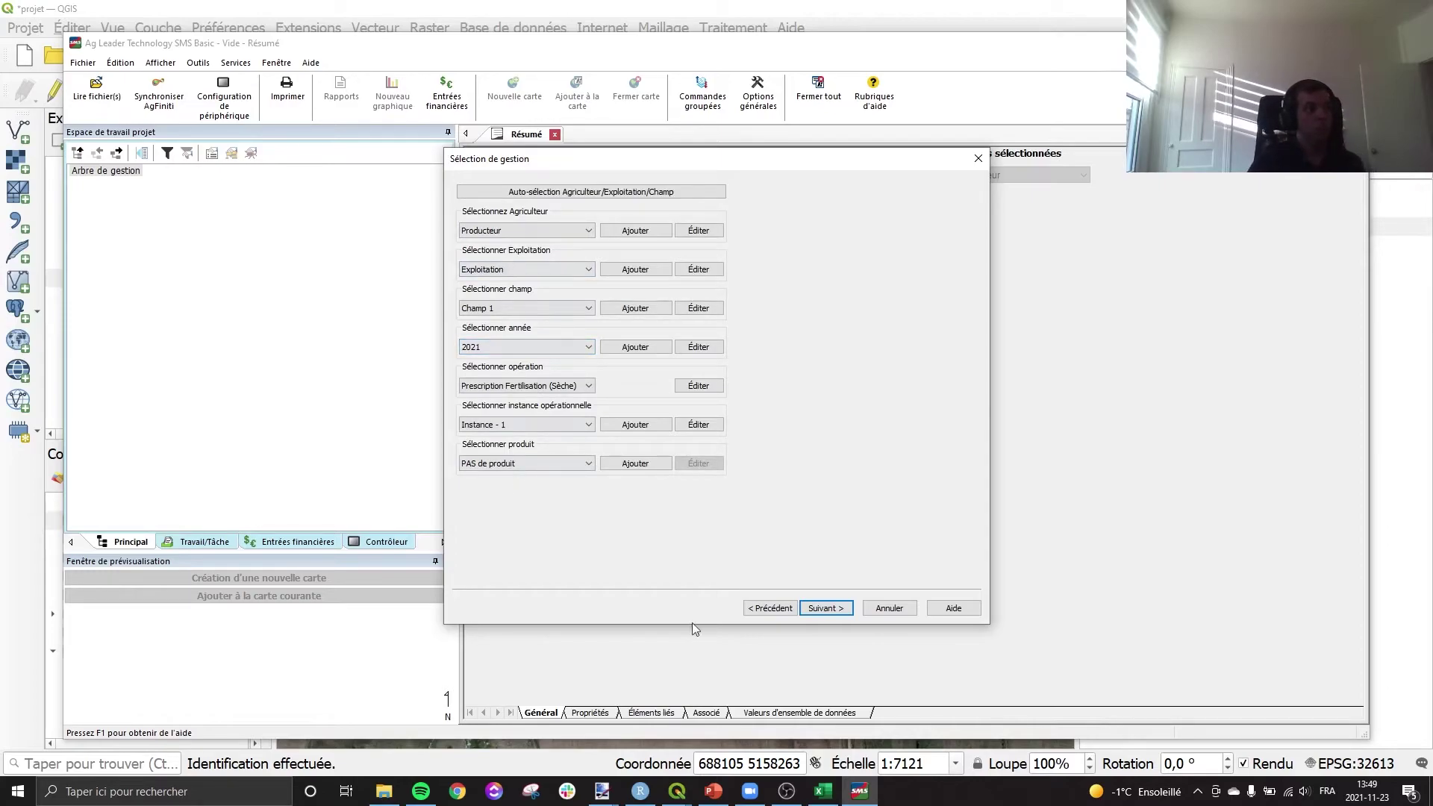
click(828, 609)
click(827, 607)
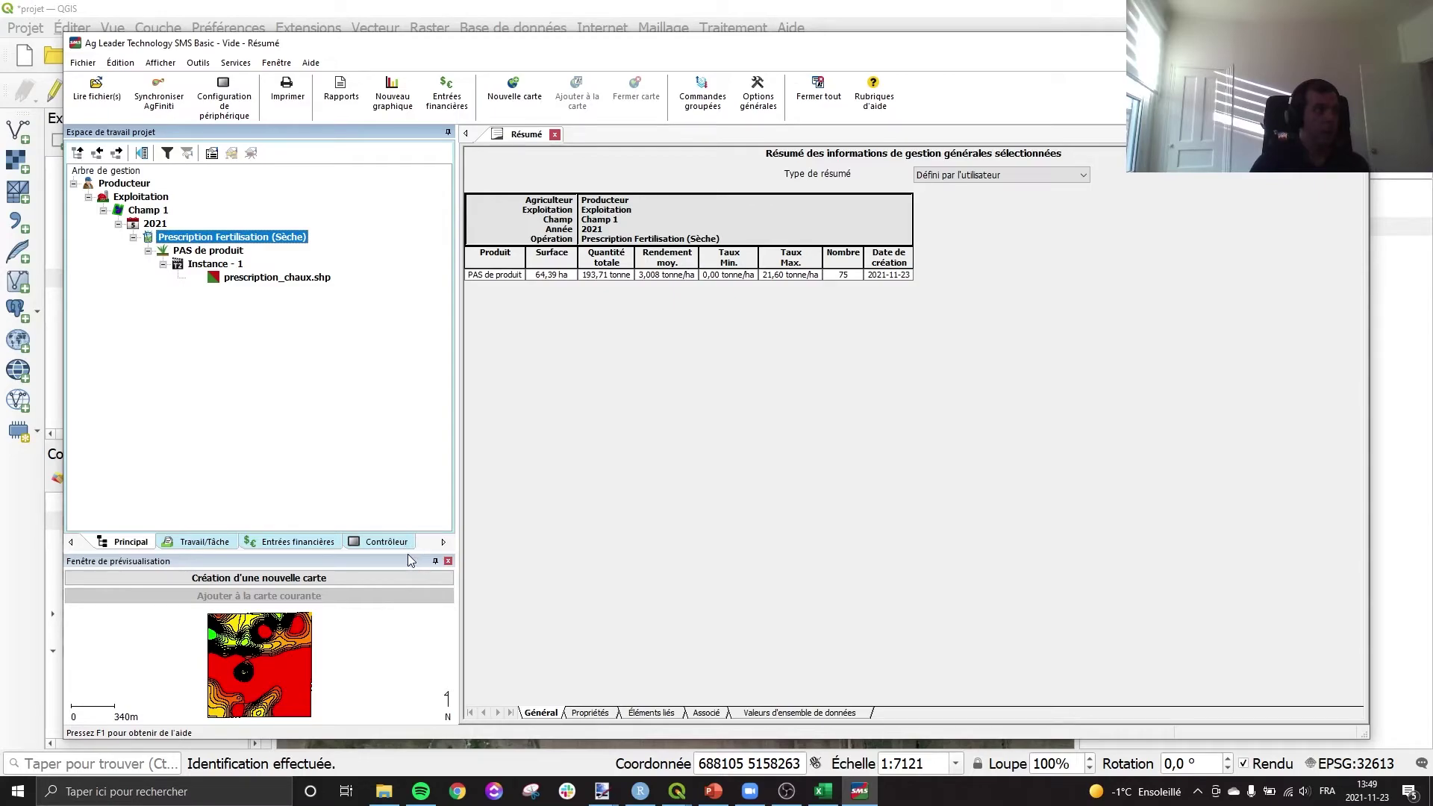
drag(407, 553, 600, 400)
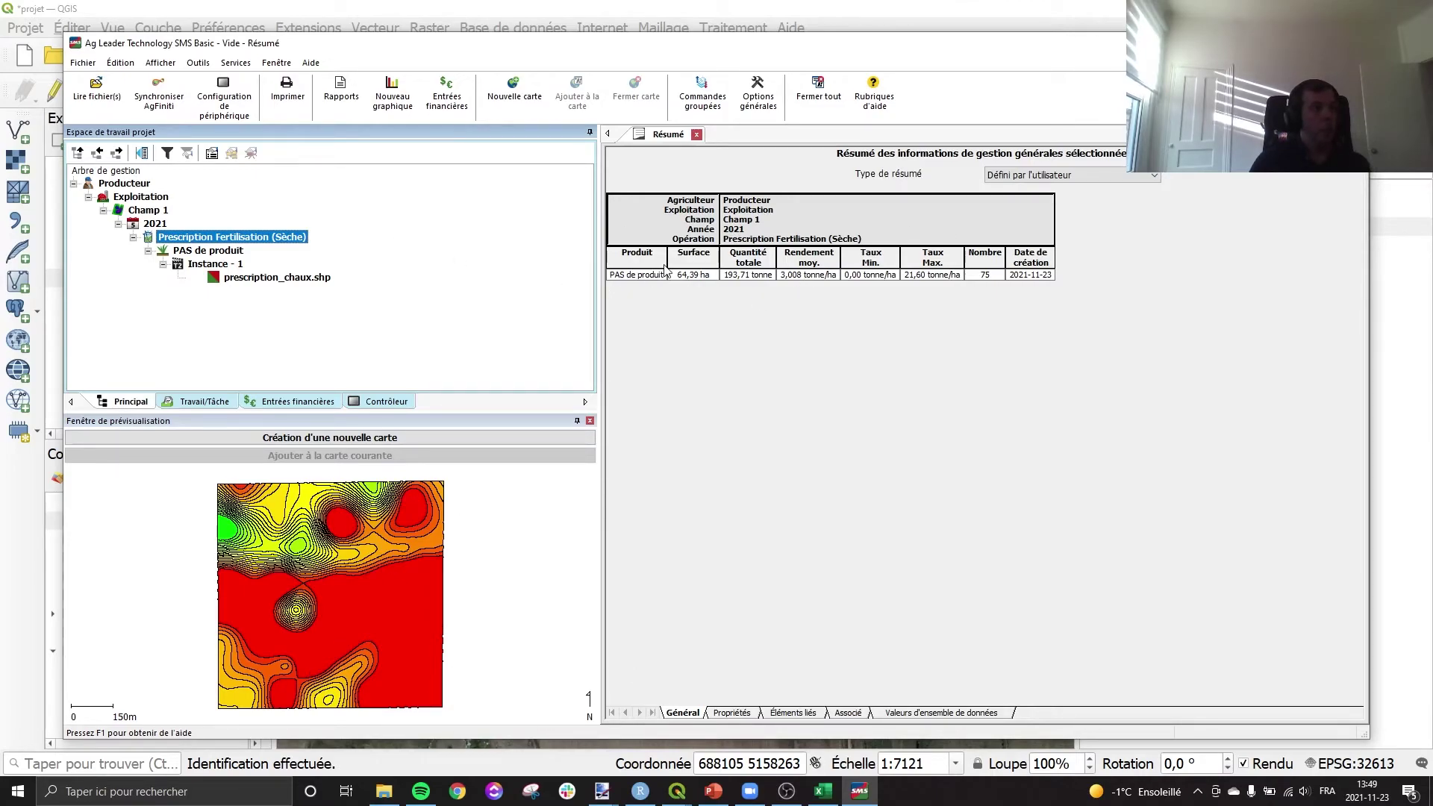
click(743, 270)
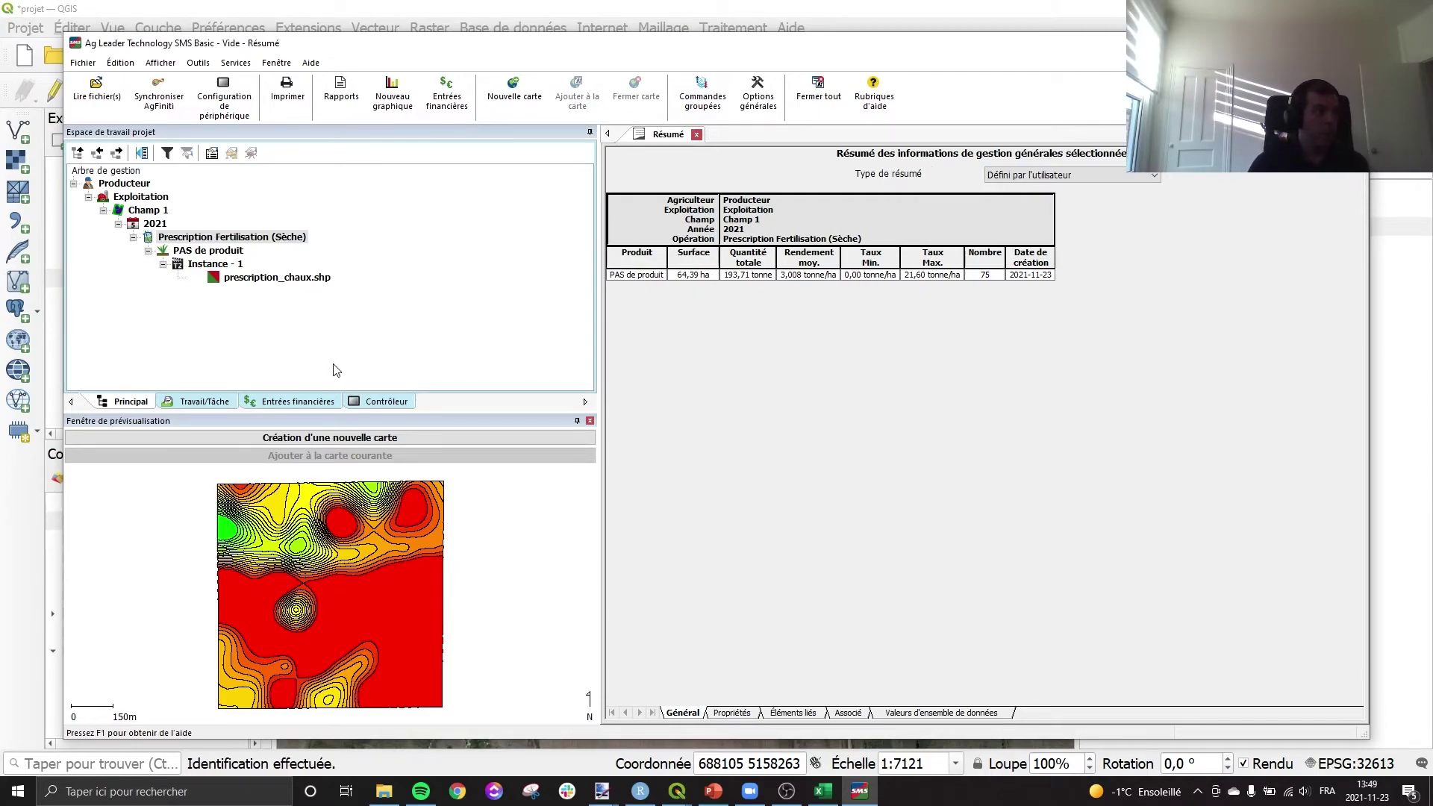
Start a device configuration export of the Prescription Fertilisation (Sèche) operation for the Case IH AFS Pro700 (v30.x) display
right_click(252, 237)
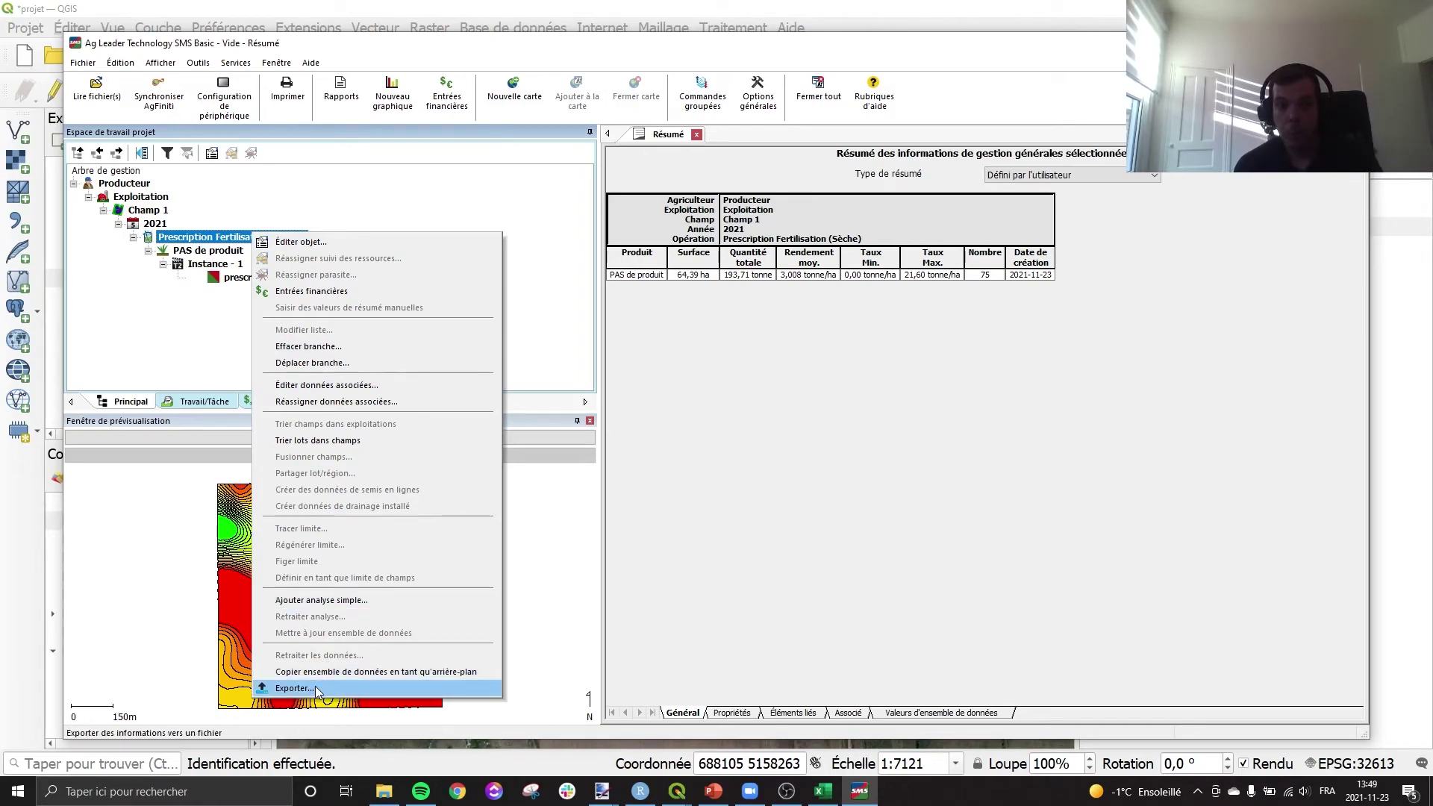
click(293, 688)
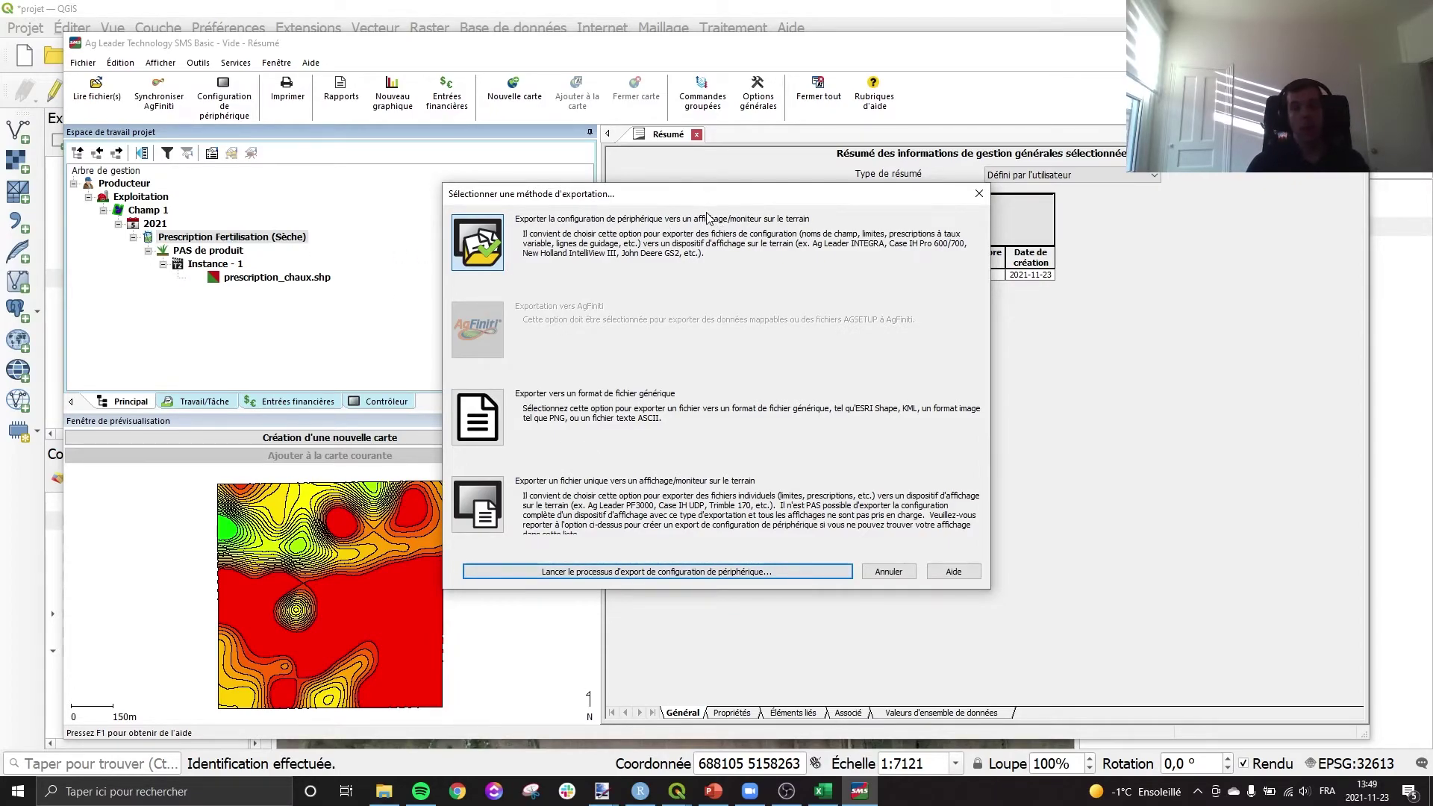
click(738, 572)
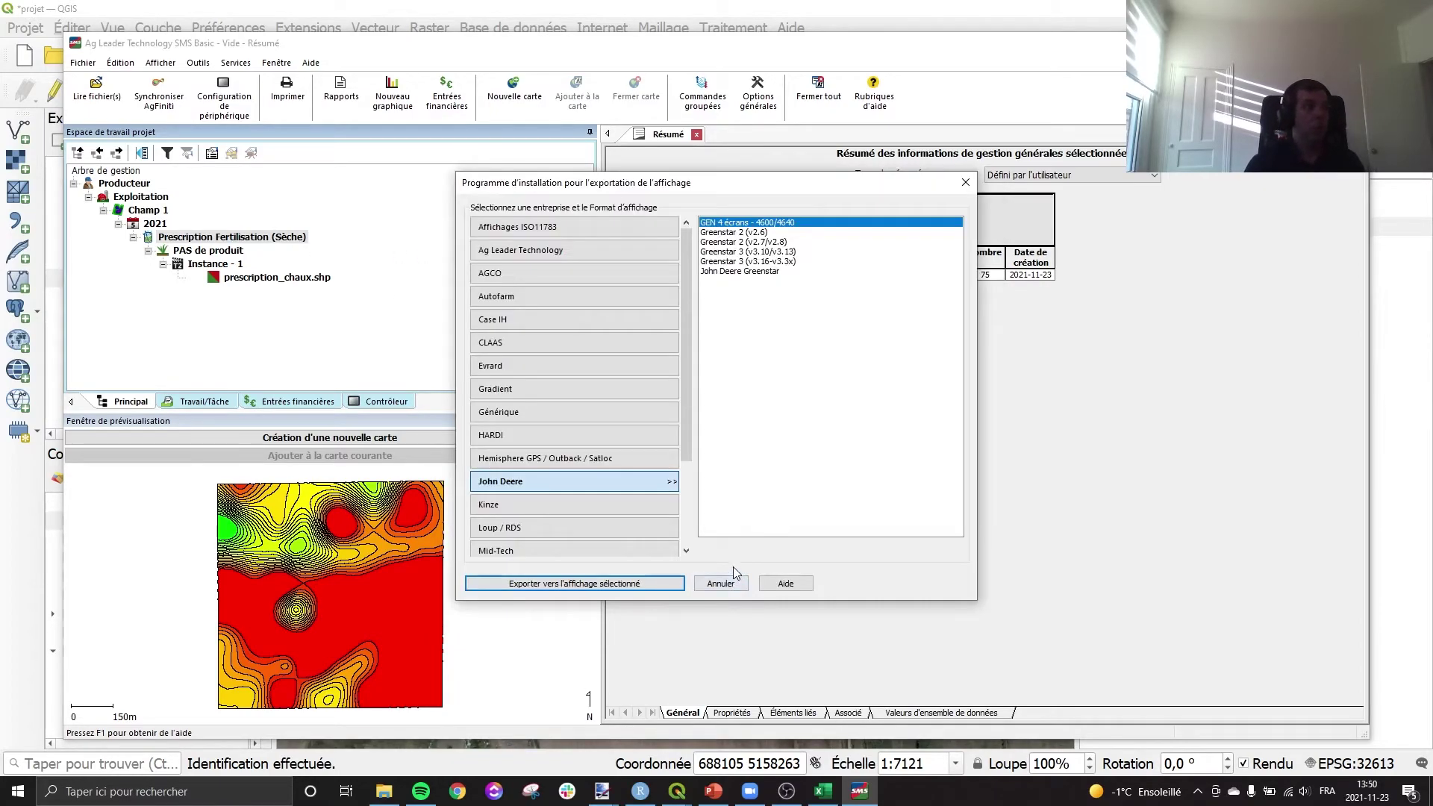
scroll(573, 425, down, 2)
scroll(573, 427, up, 2)
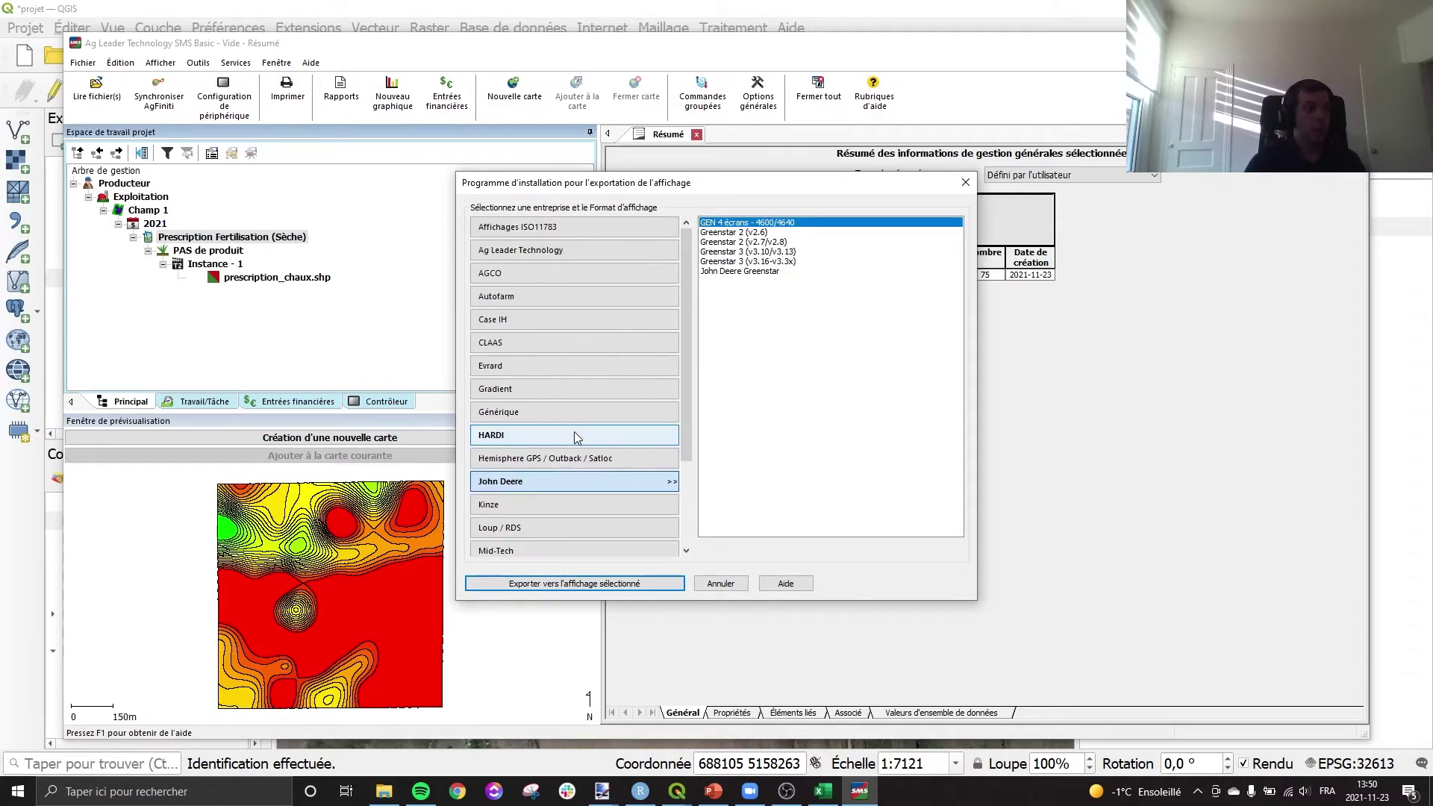
scroll(570, 433, down, 2)
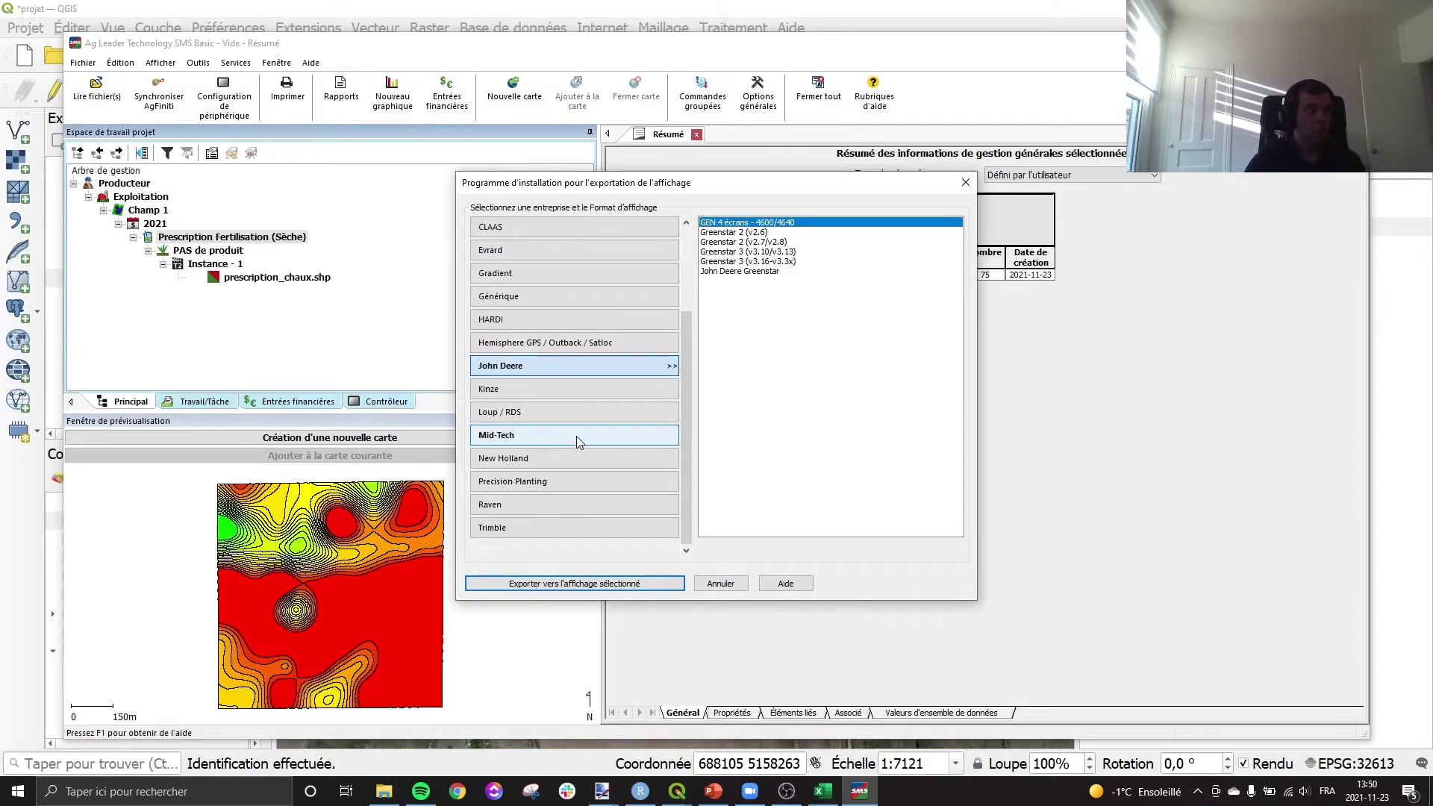
scroll(543, 388, up, 3)
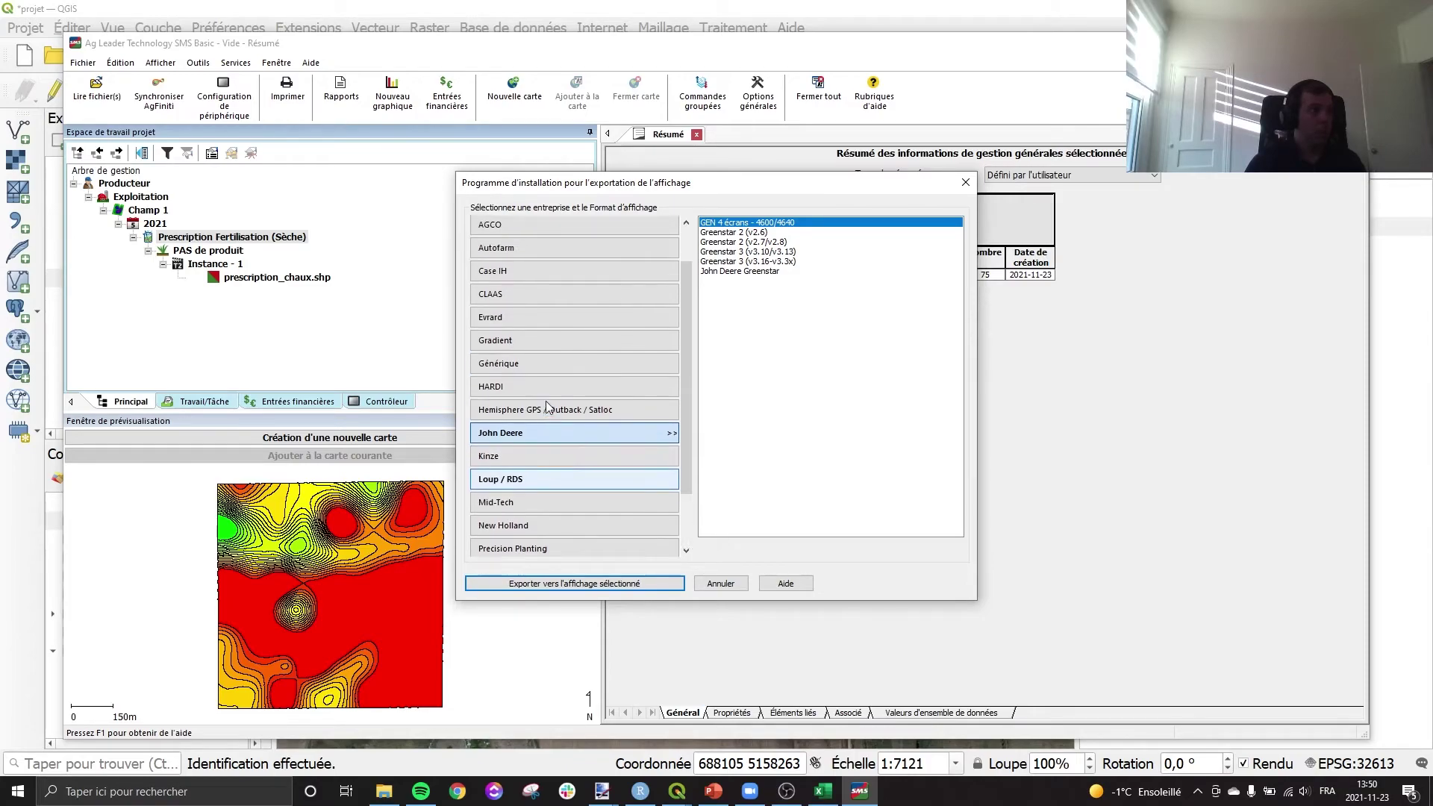
scroll(575, 414, up, 2)
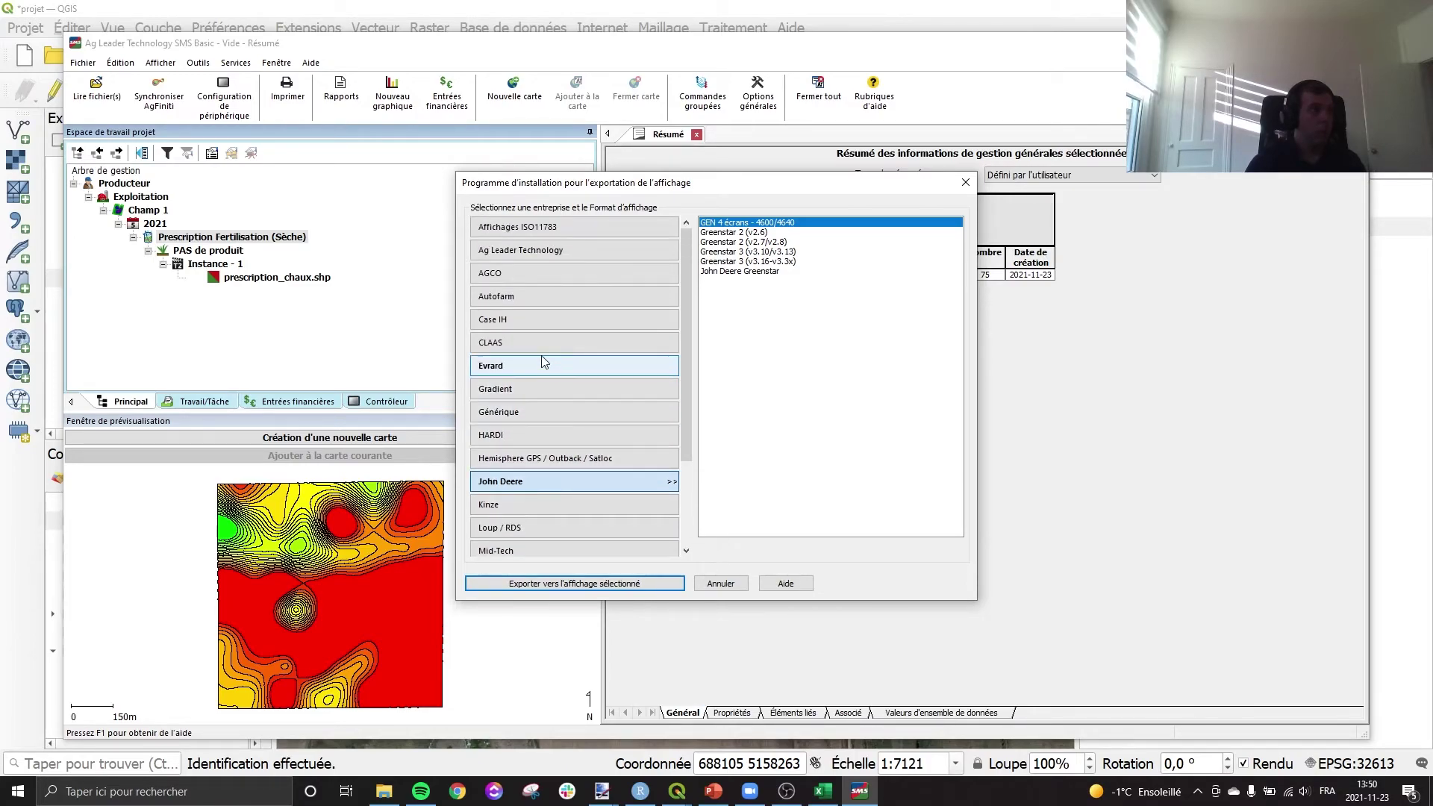
click(557, 315)
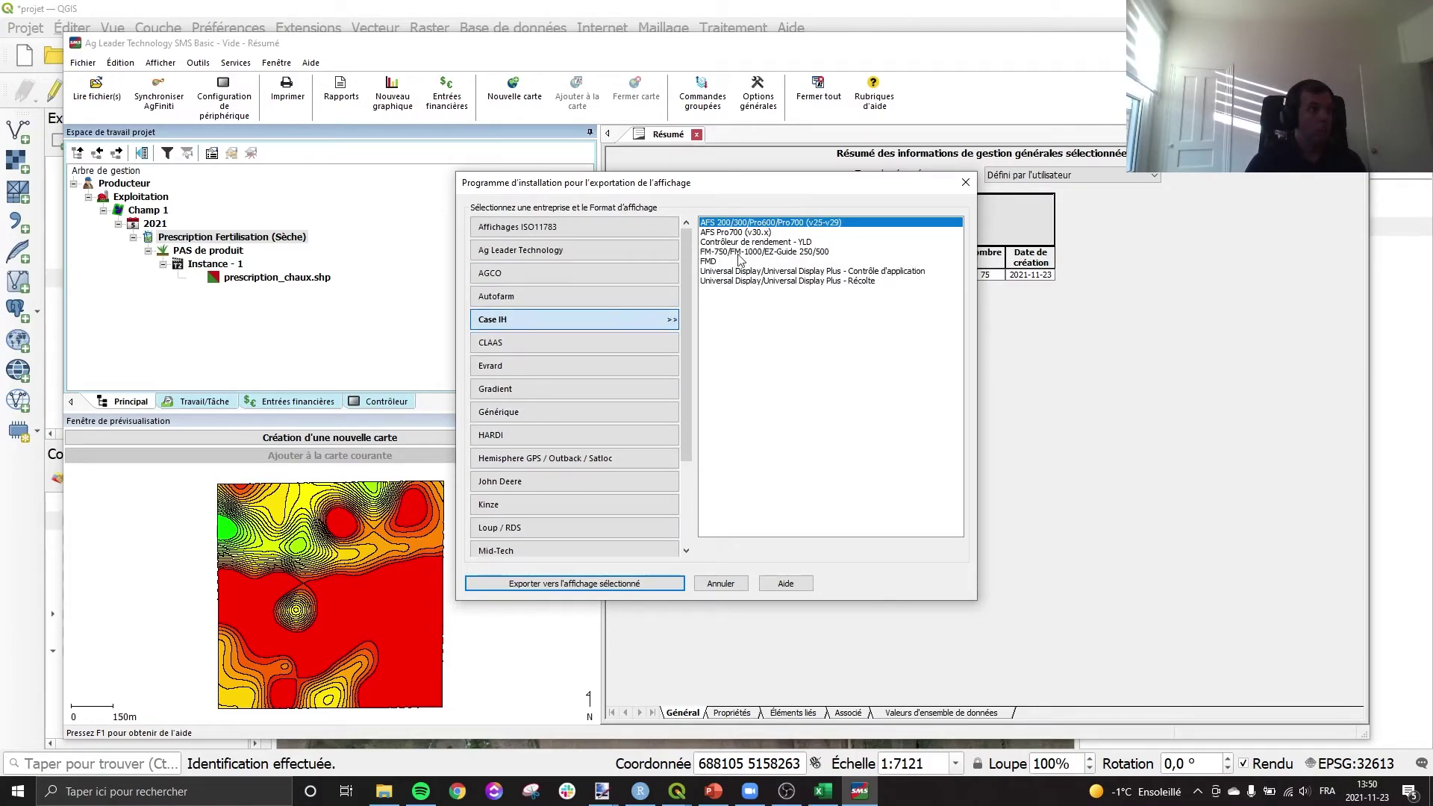
click(731, 233)
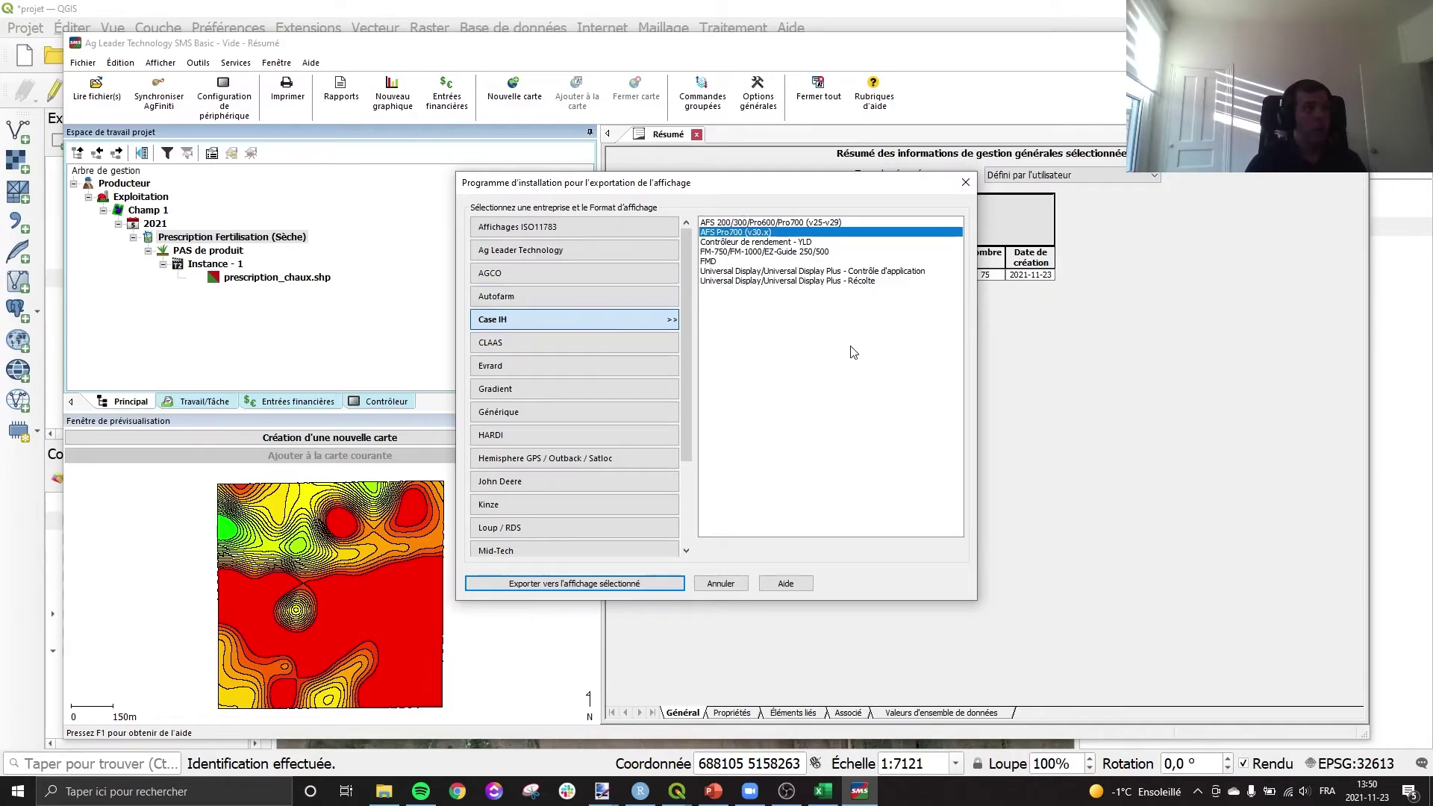
click(602, 583)
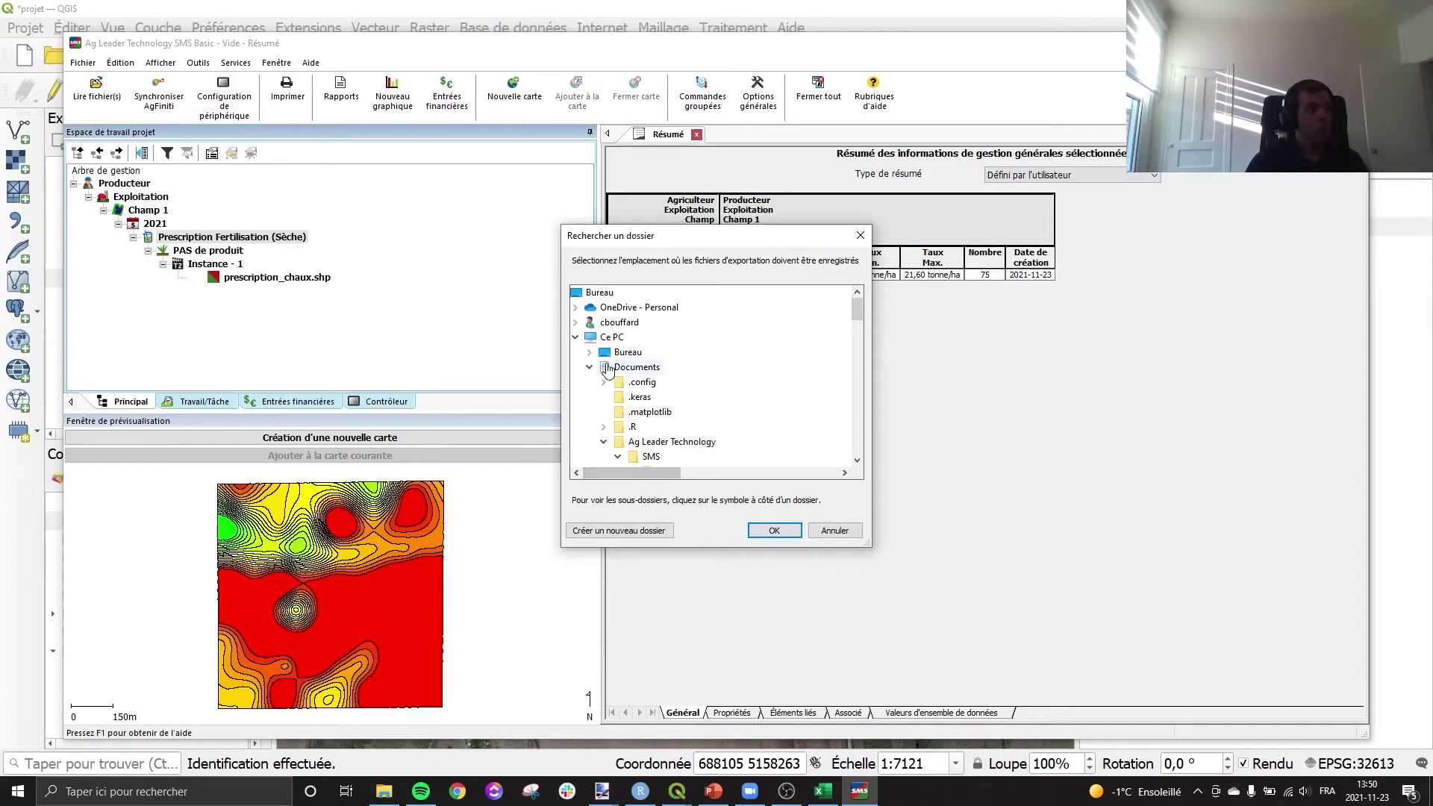
Create a new desktop folder as the export destination and run the export with the default Voyager 2 settings
scroll(616, 361, down, 5)
click(606, 530)
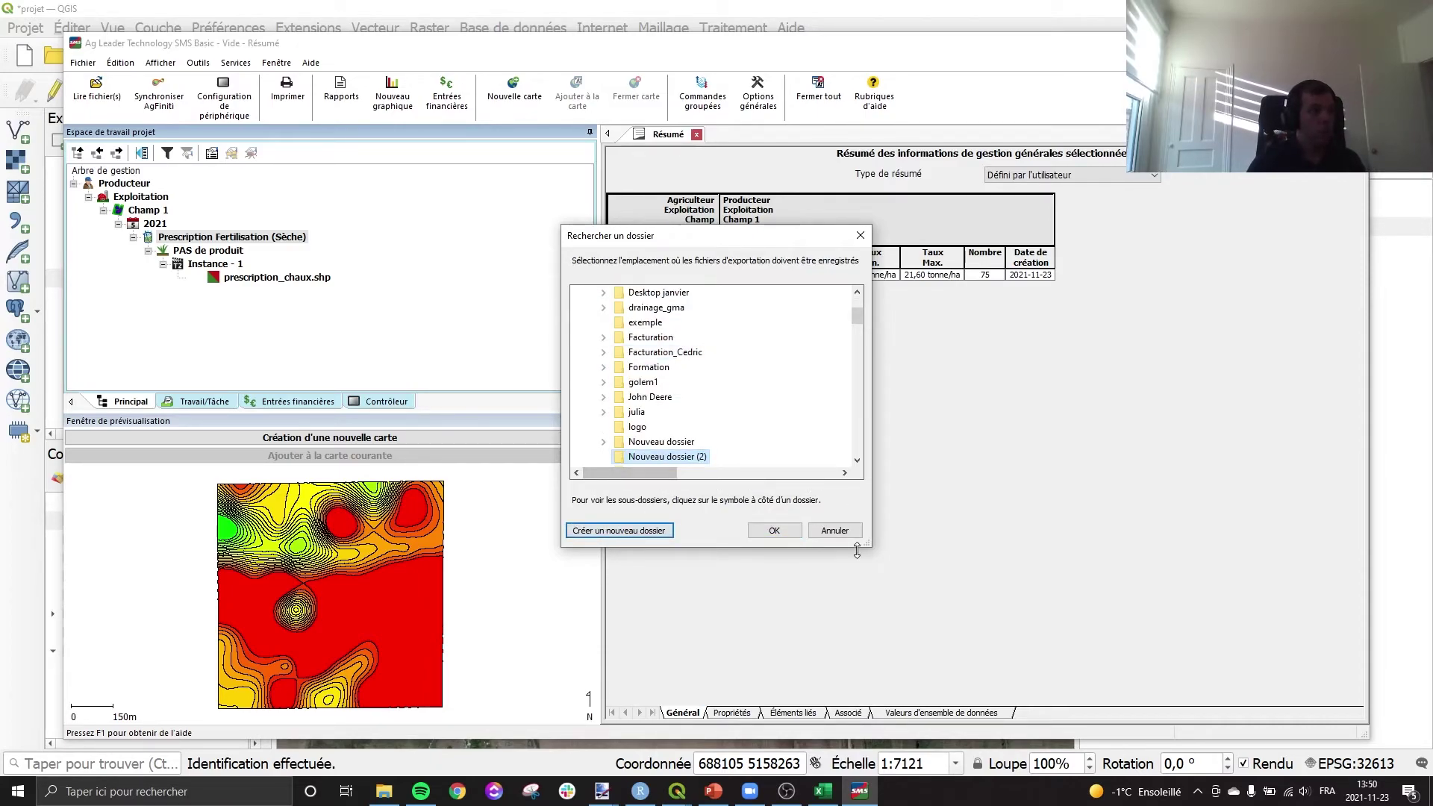
click(774, 529)
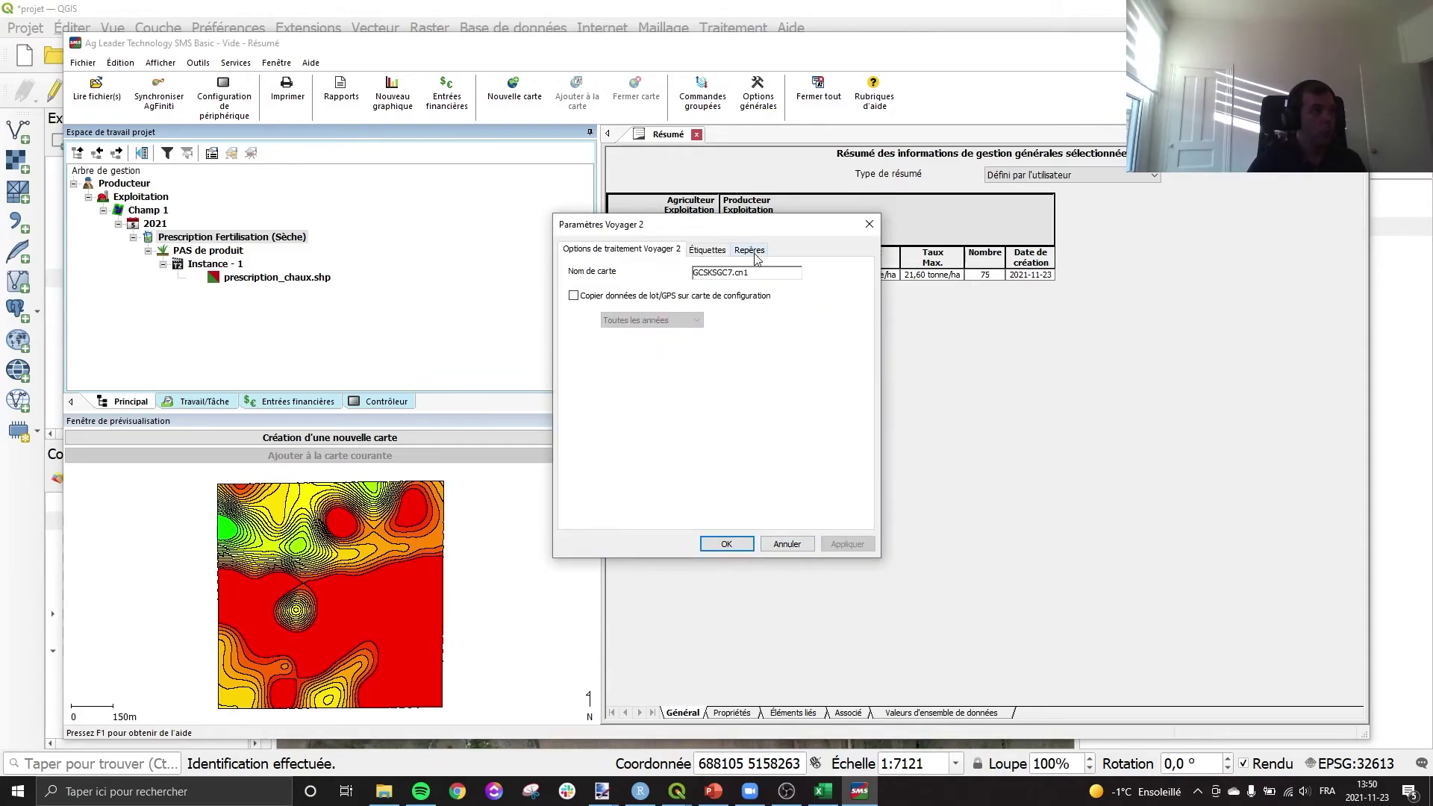
click(726, 544)
click(584, 471)
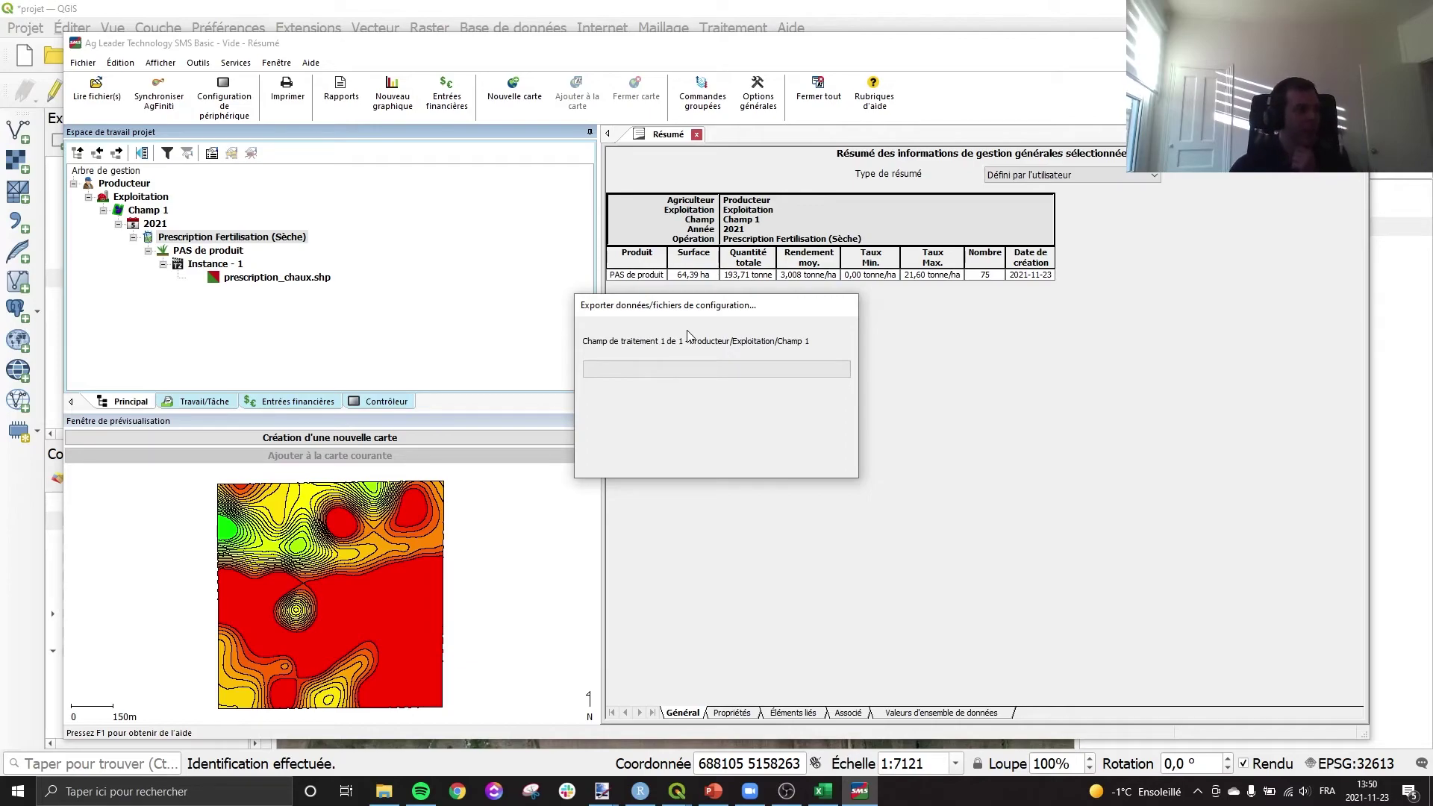
drag(662, 315, 647, 296)
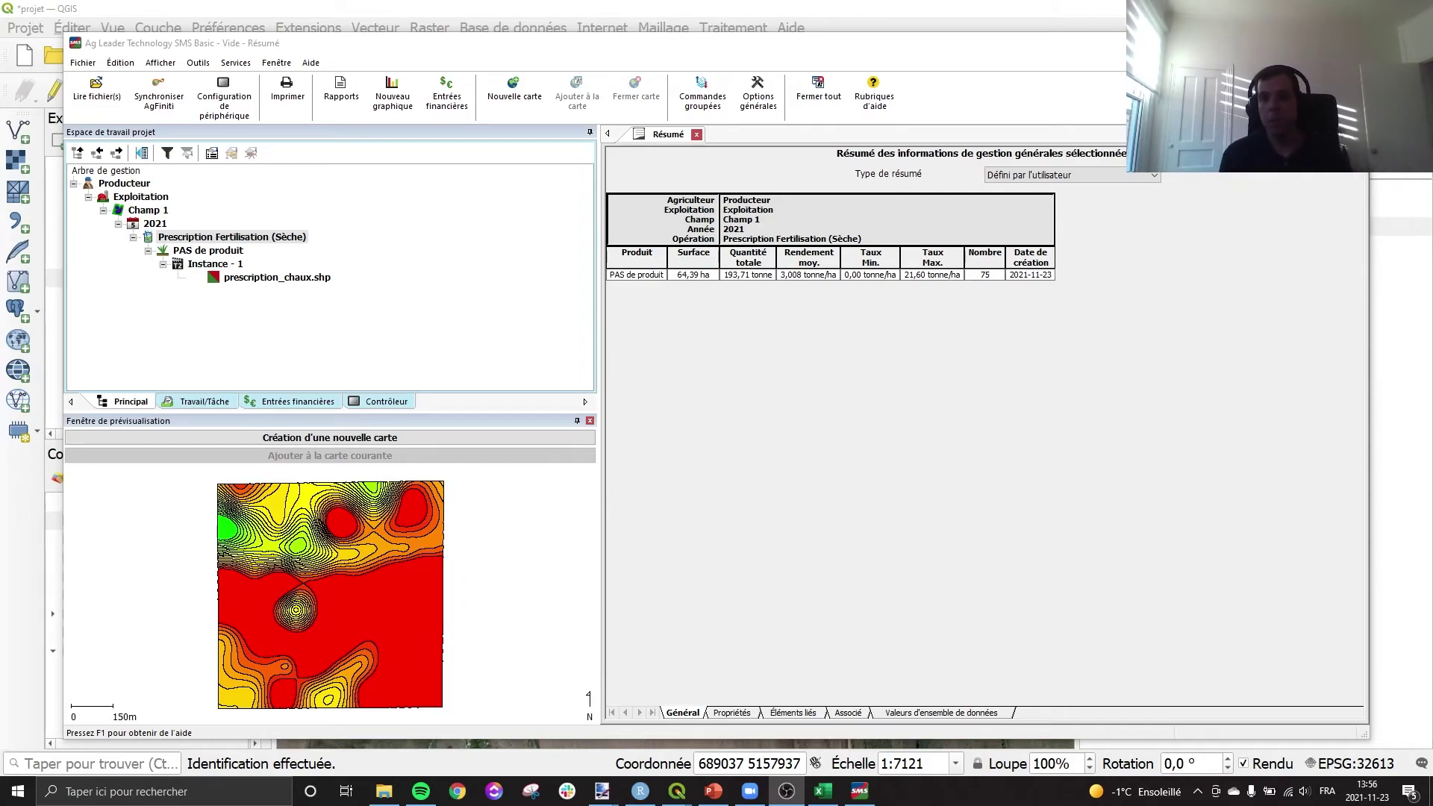
Open the export folder Nouveau dossier (2) on the desktop in a new File Explorer window
right_click(384, 791)
click(366, 713)
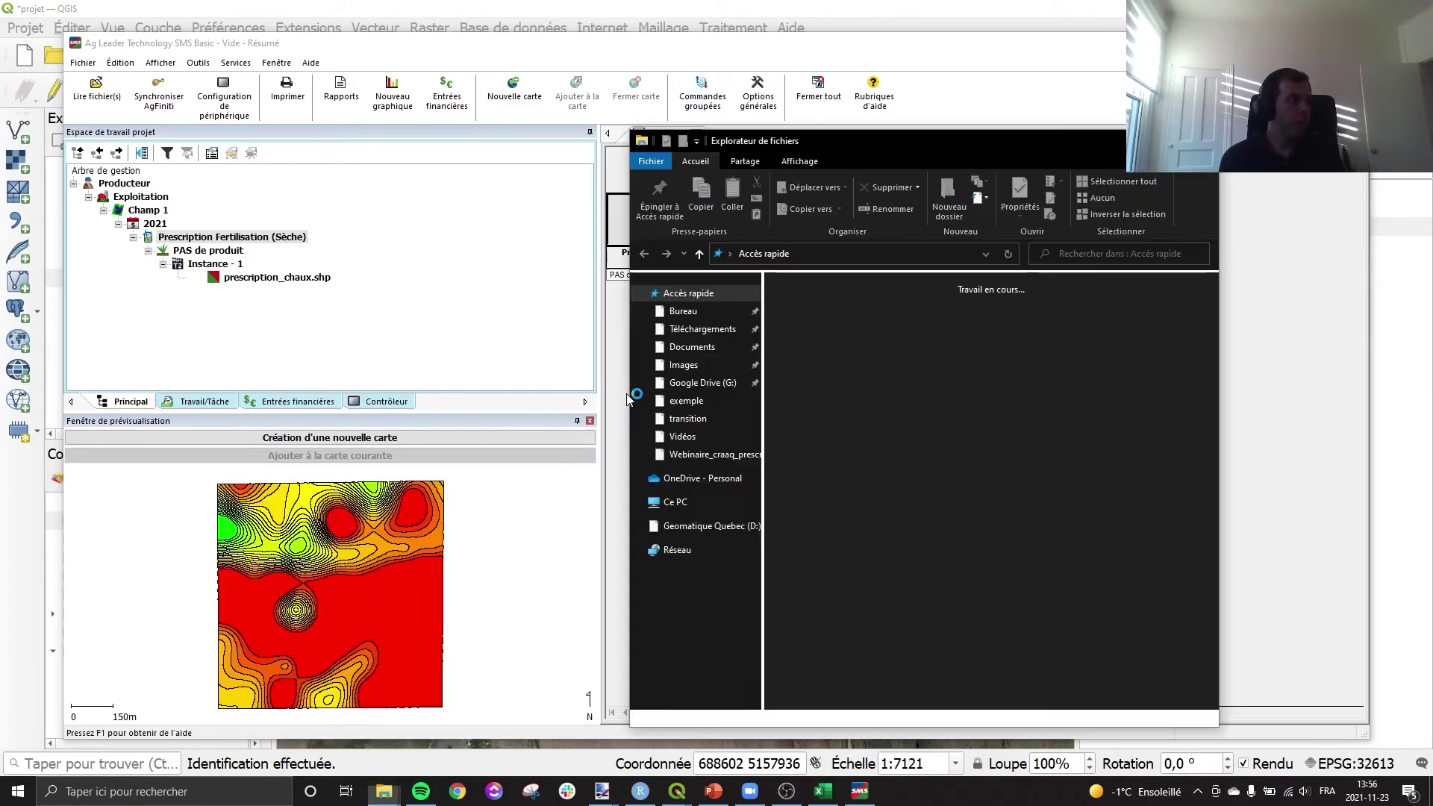
click(691, 316)
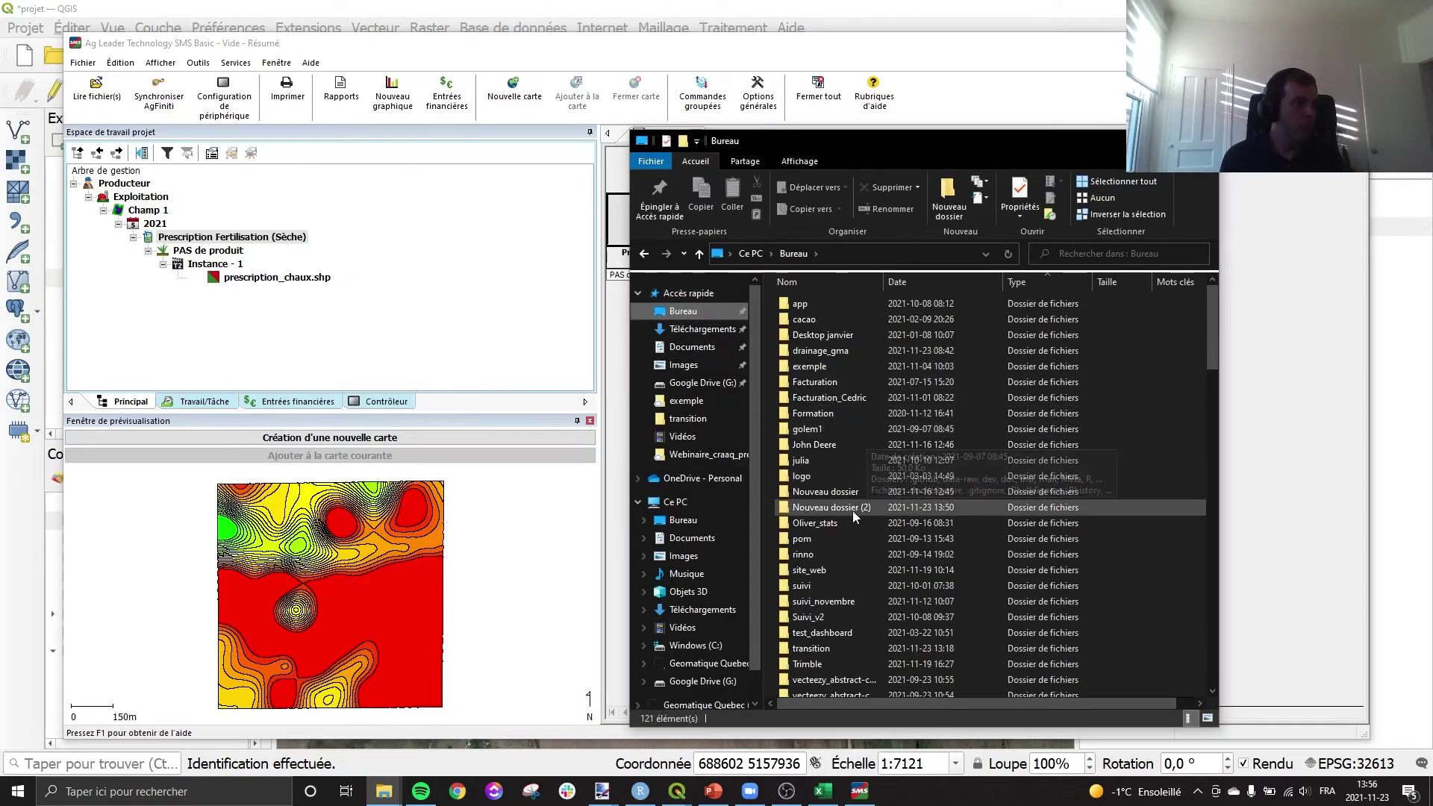
double_click(852, 511)
Examine the subfolders of the exported GCSKSGC7.cn1 folder, go back up to Nouveau dossier (2), and switch back to SMS Basic
double_click(831, 303)
click(866, 289)
double_click(850, 304)
double_click(848, 306)
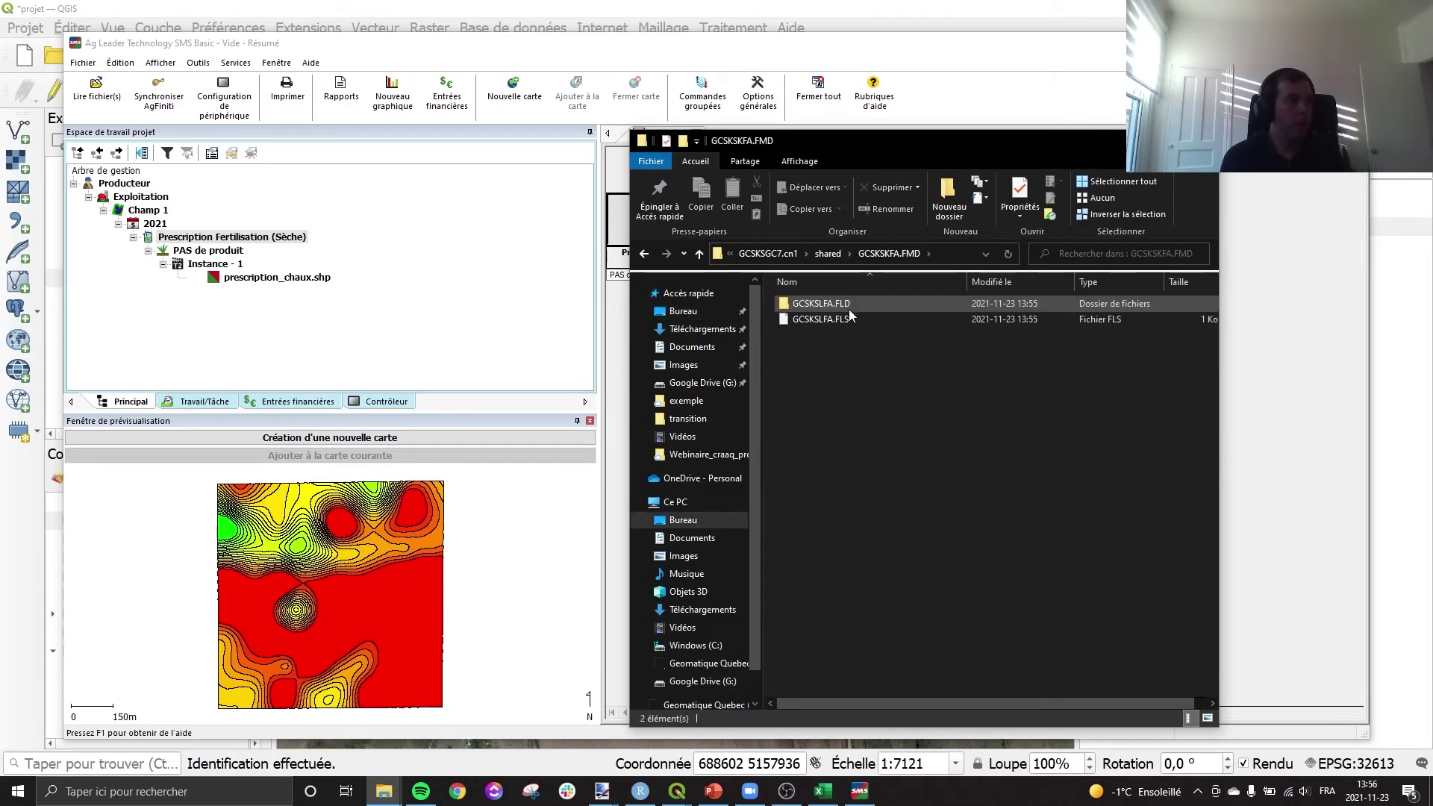
key(BackSpace)
key(BackSpace)
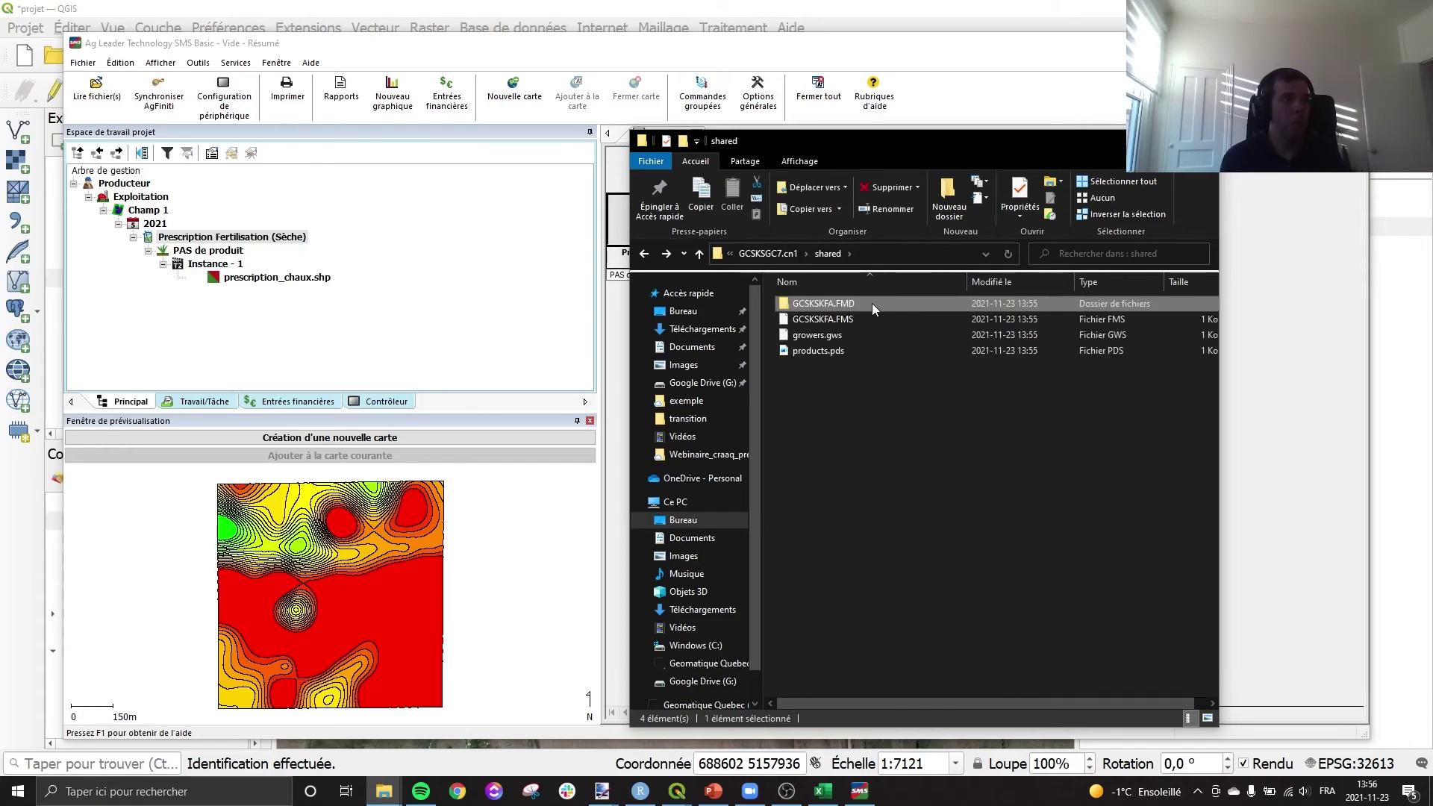
key(BackSpace)
key(BackSpace)
double_click(904, 409)
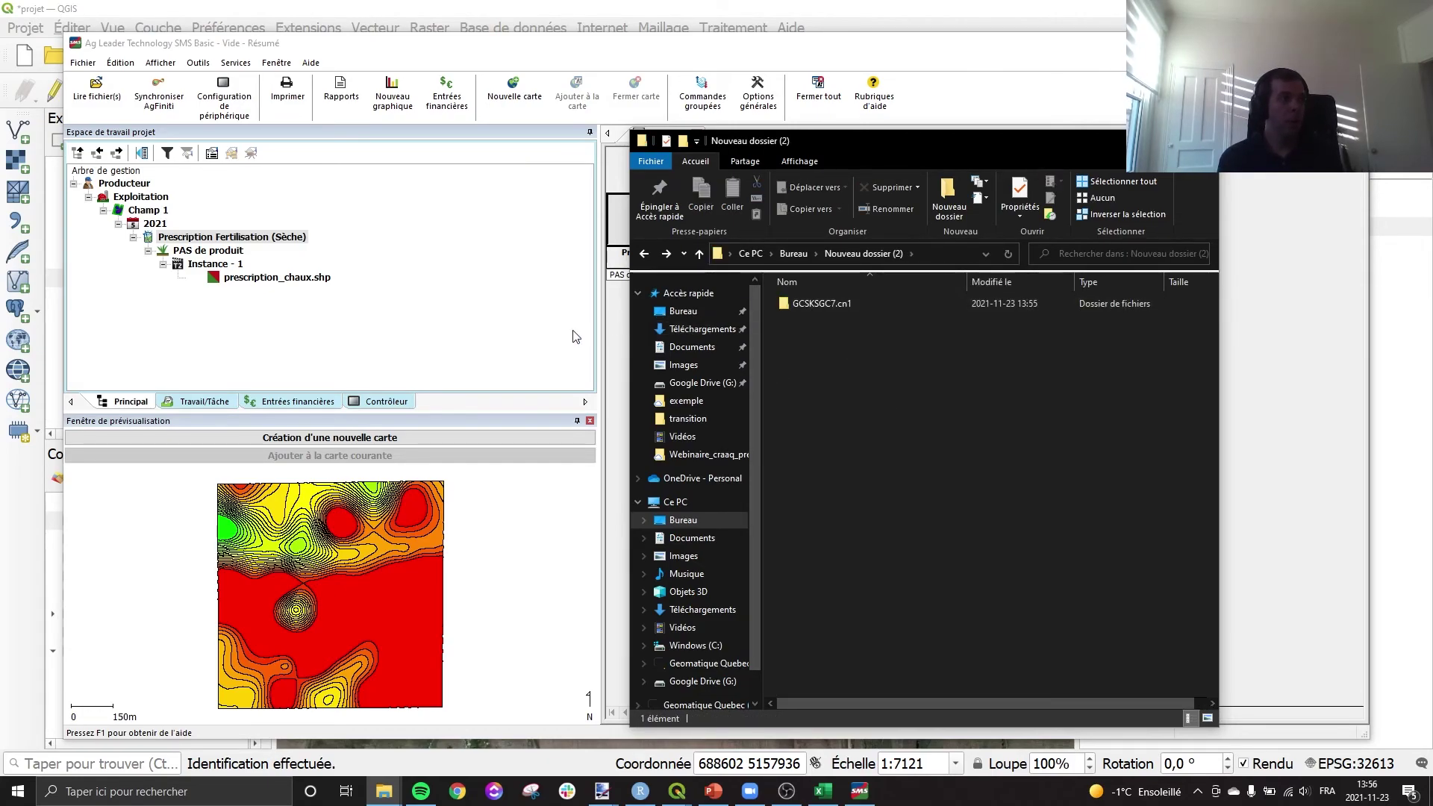
click(574, 336)
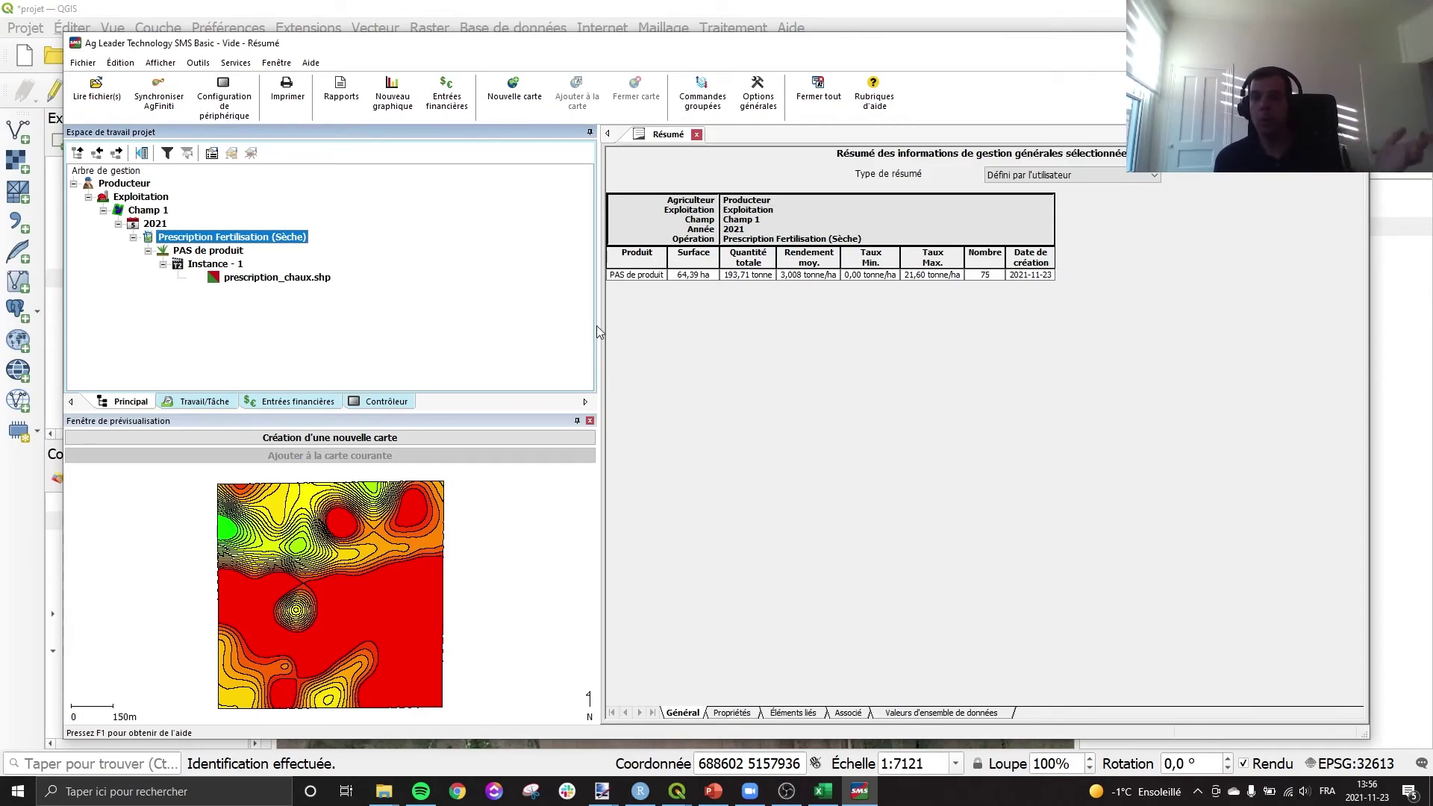